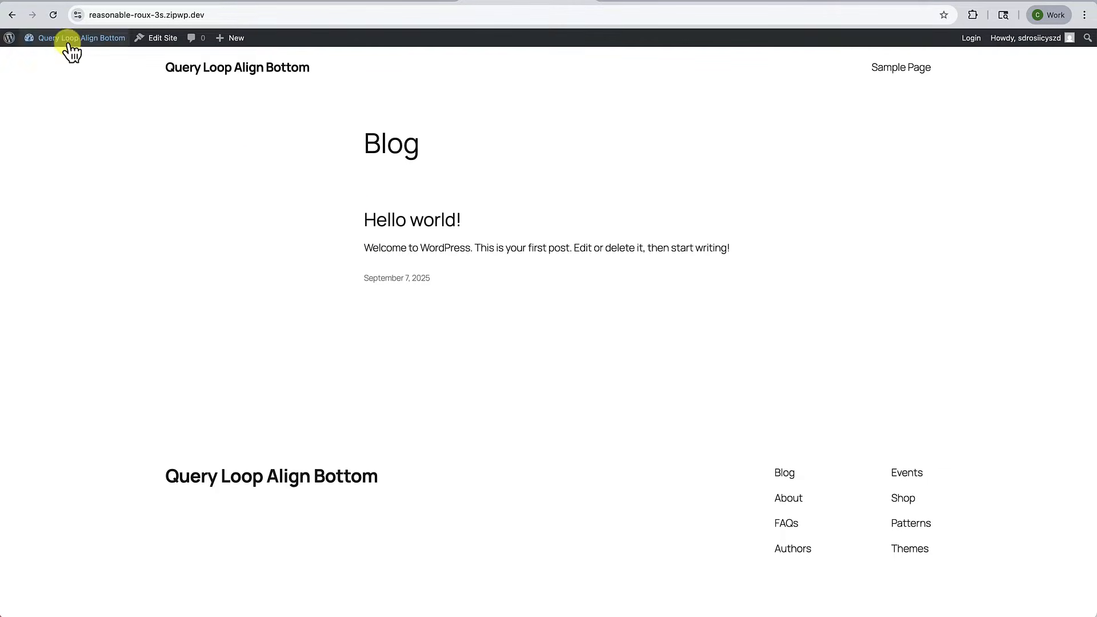
Search the WordPress theme directory for "kadence", and install and activate the Kadence theme
{"action": "mouse_move", "coordinate": [69, 41]}
{"action": "left_click", "coordinate": [51, 58]}
{"action": "mouse_move", "coordinate": [64, 217]}
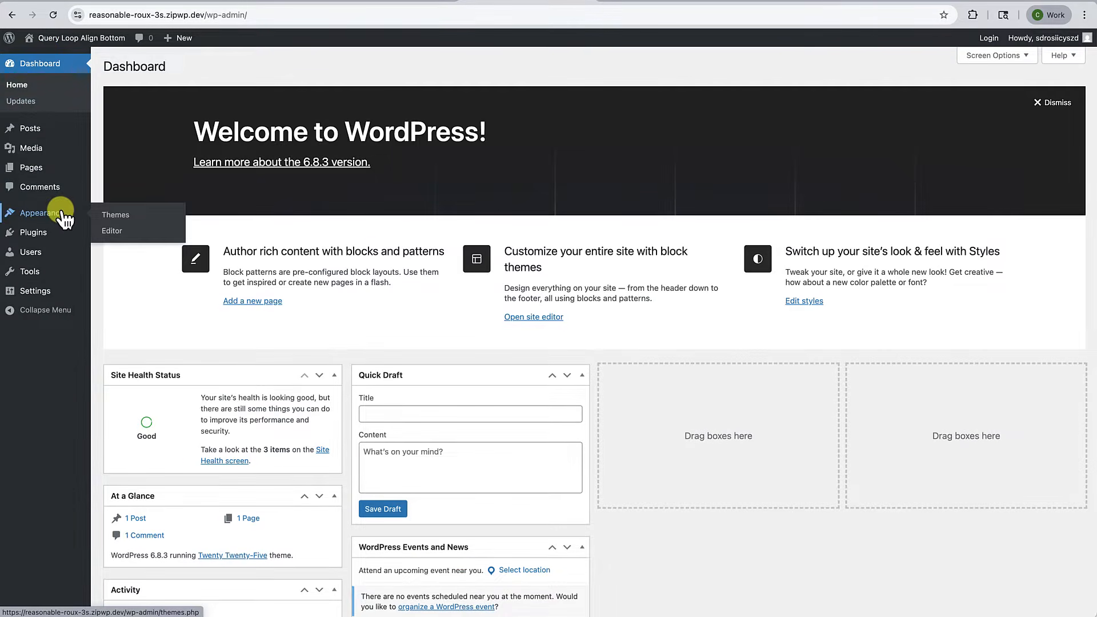
{"action": "left_click", "coordinate": [127, 215]}
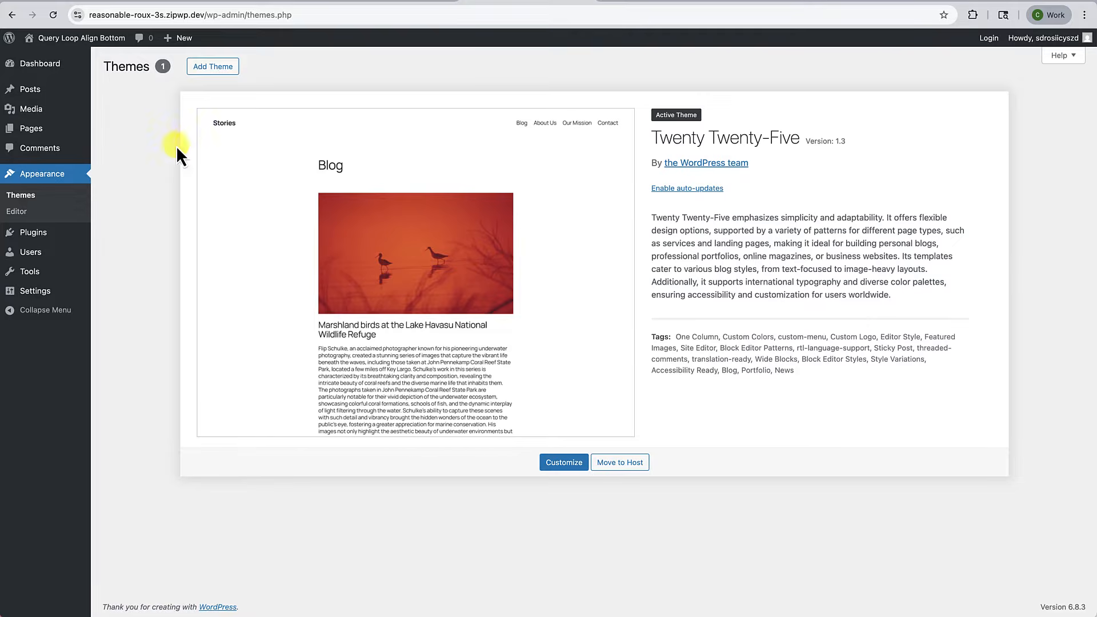
{"action": "left_click", "coordinate": [217, 68]}
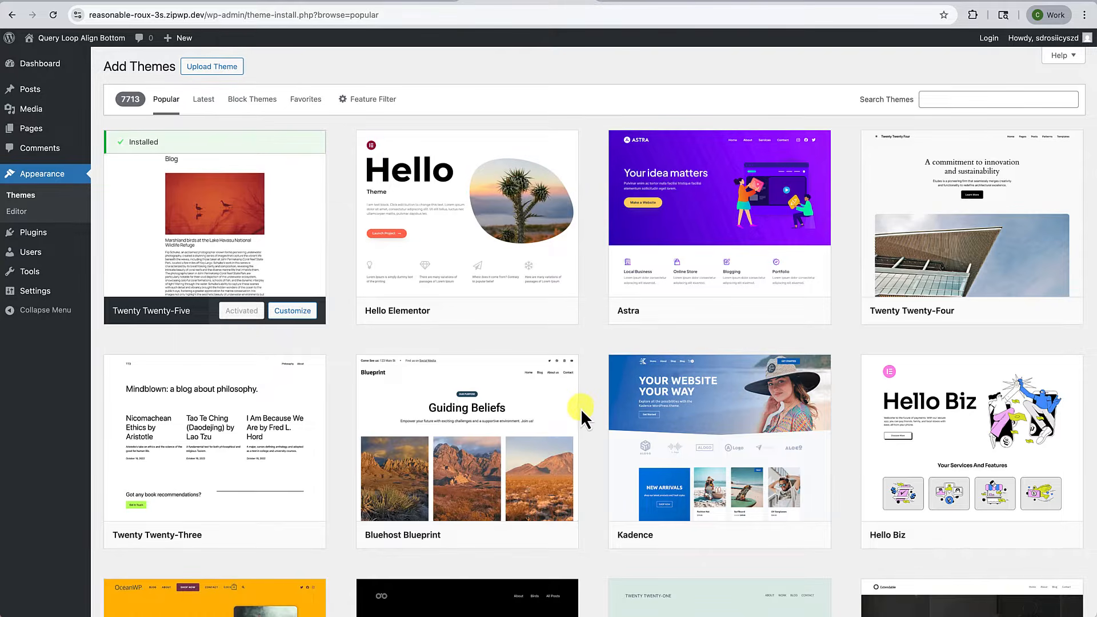
{"action": "mouse_move", "coordinate": [680, 463]}
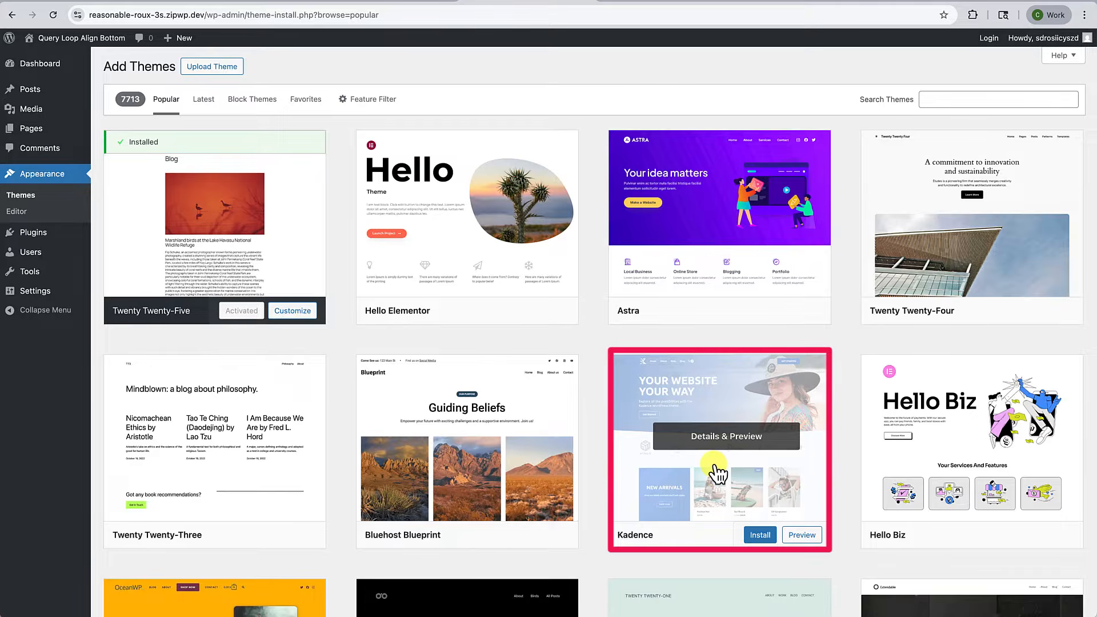
{"action": "left_click", "coordinate": [933, 99]}
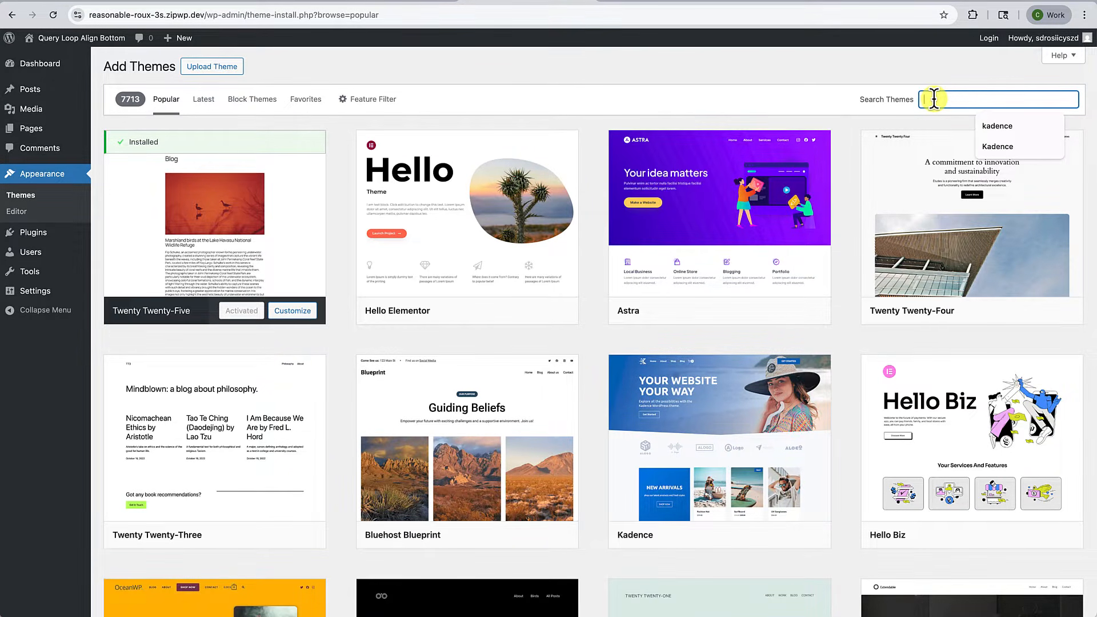
{"action": "type", "text": "kadence"}
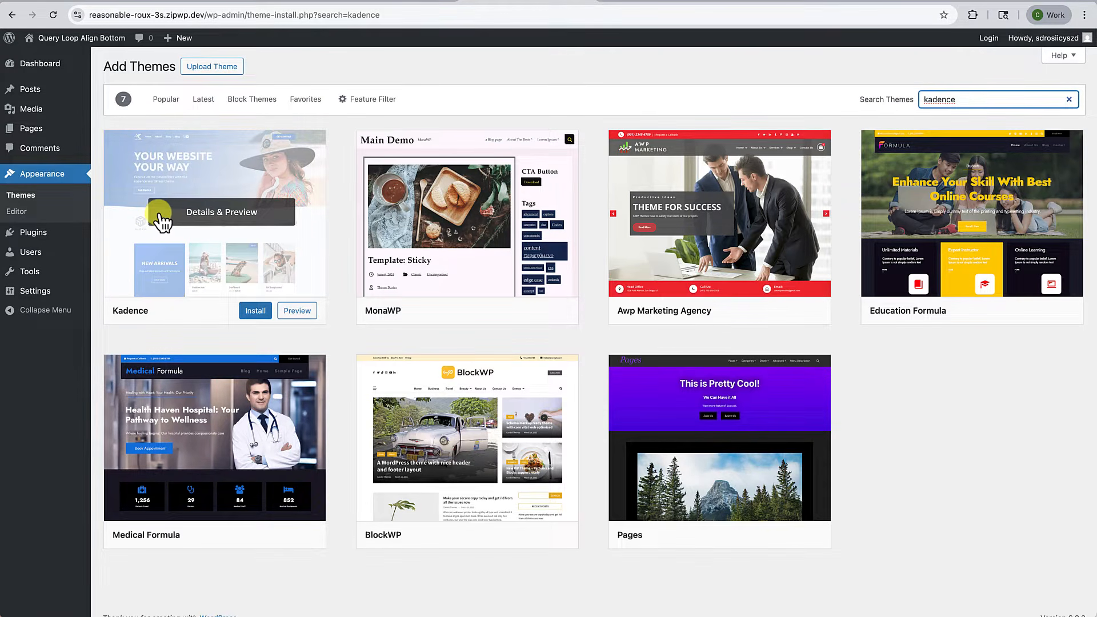
{"action": "left_click", "coordinate": [252, 313]}
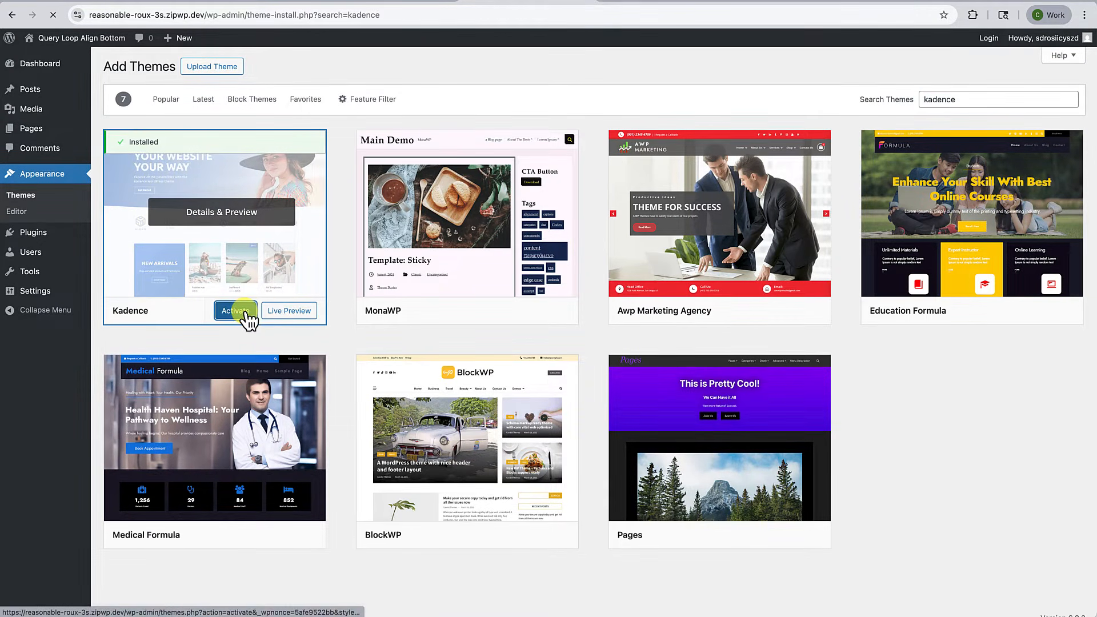
{"action": "left_click", "coordinate": [247, 314]}
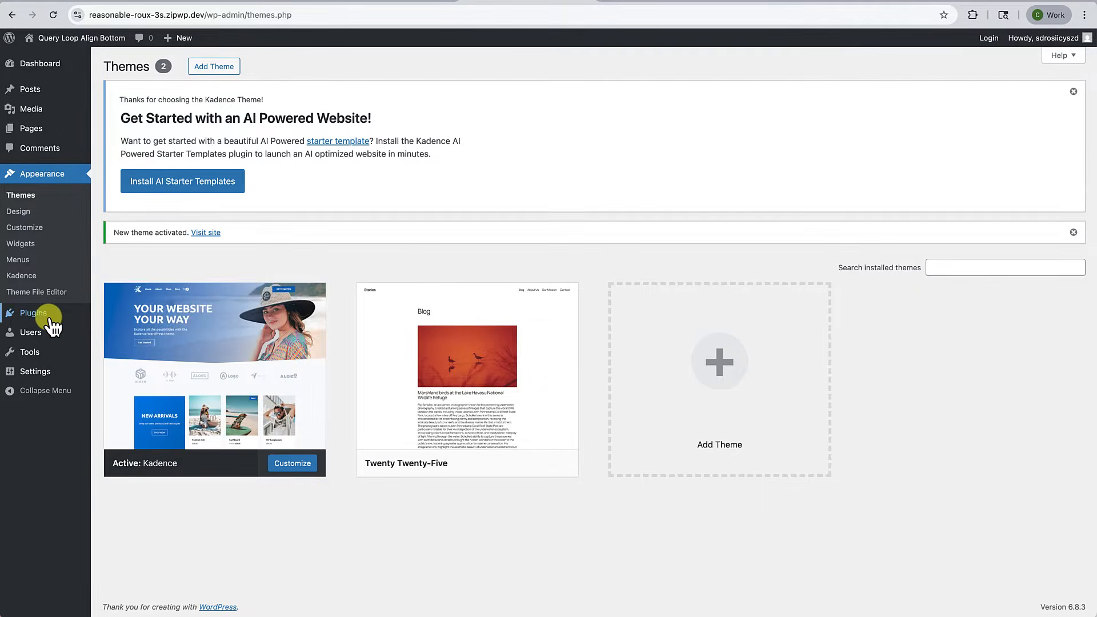
Find the Kadence Blocks plugin by searching for "Kadence blocks", install and activate it, and view the site's front page
{"action": "mouse_move", "coordinate": [43, 316]}
{"action": "left_click", "coordinate": [119, 331]}
{"action": "left_click", "coordinate": [892, 237]}
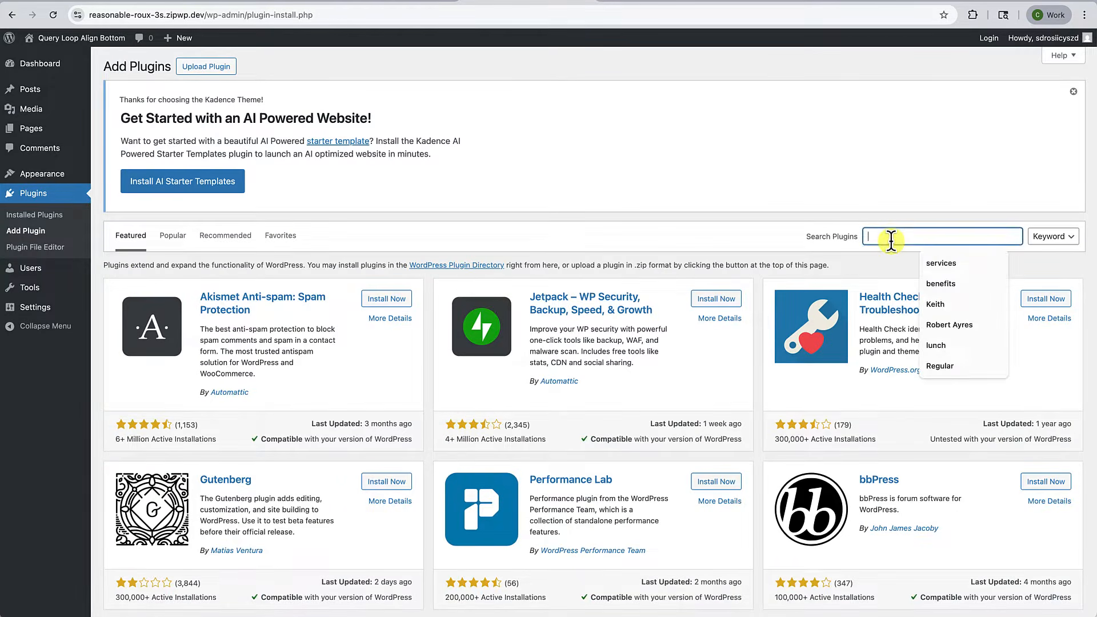
{"action": "type", "text": "Kadence blocks"}
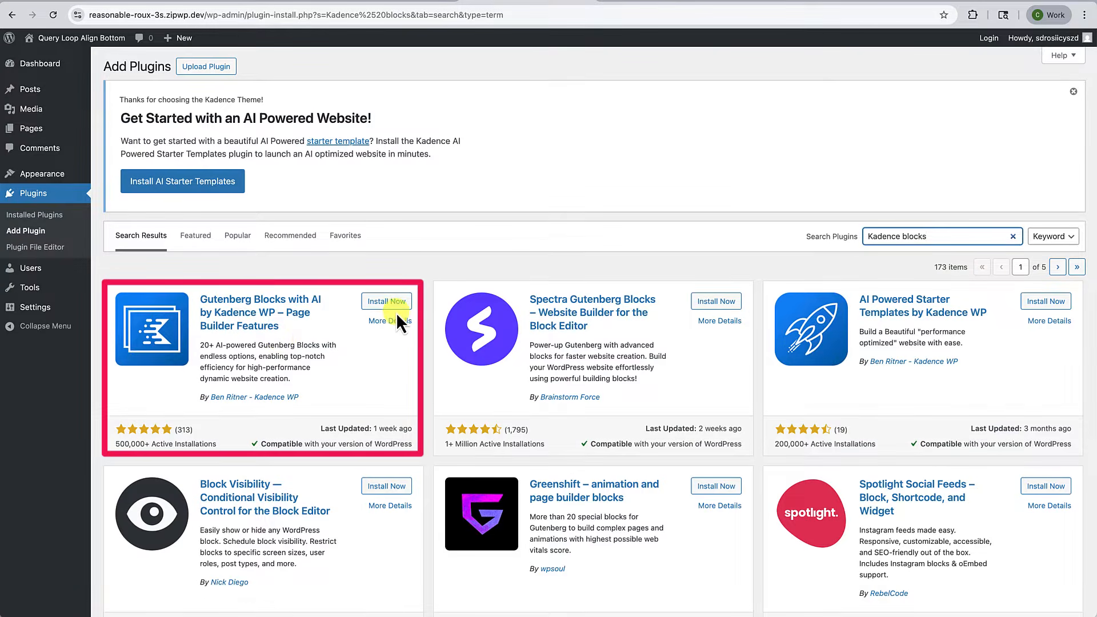
{"action": "left_click", "coordinate": [390, 303]}
{"action": "left_click", "coordinate": [388, 303]}
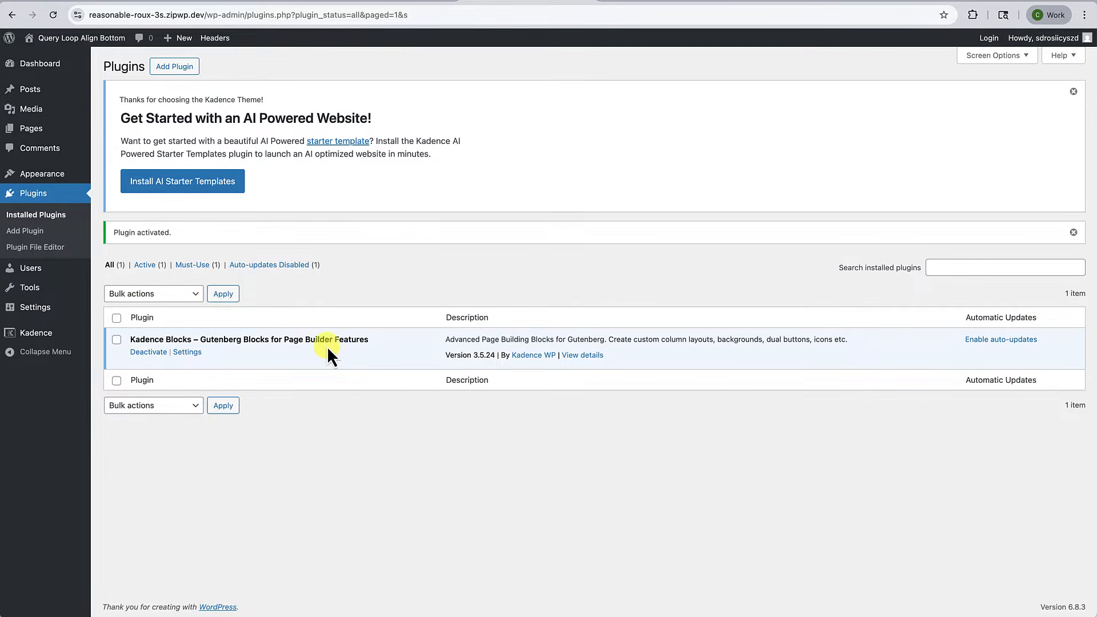
{"action": "left_click", "coordinate": [86, 39]}
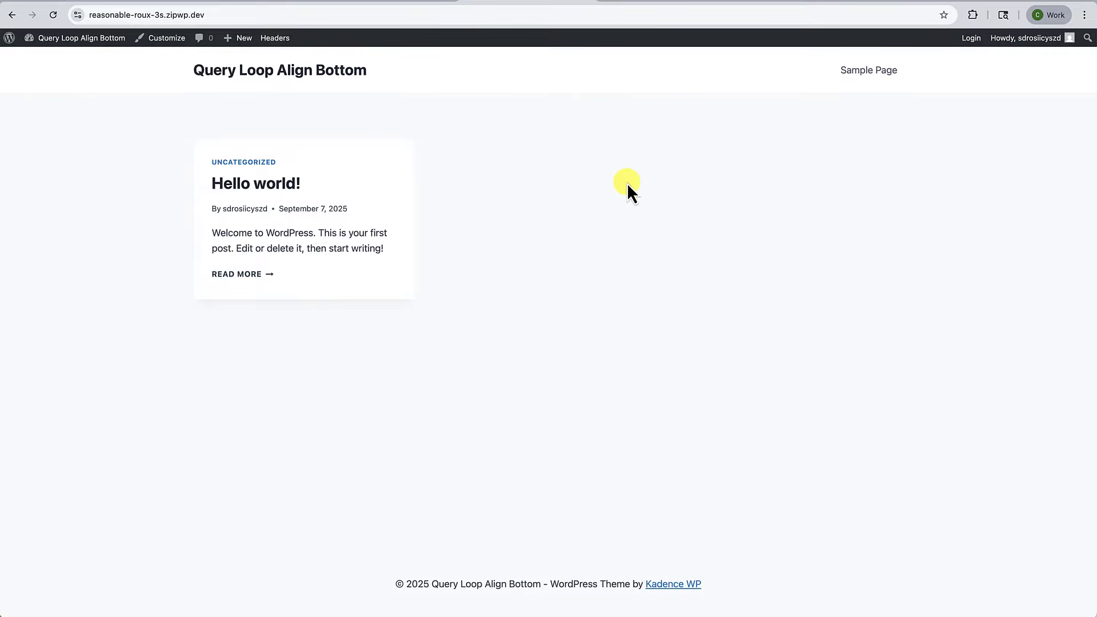
Create a new page from the dashboard and title it "Align Bottom"
{"action": "left_click", "coordinate": [53, 58]}
{"action": "mouse_move", "coordinate": [43, 178]}
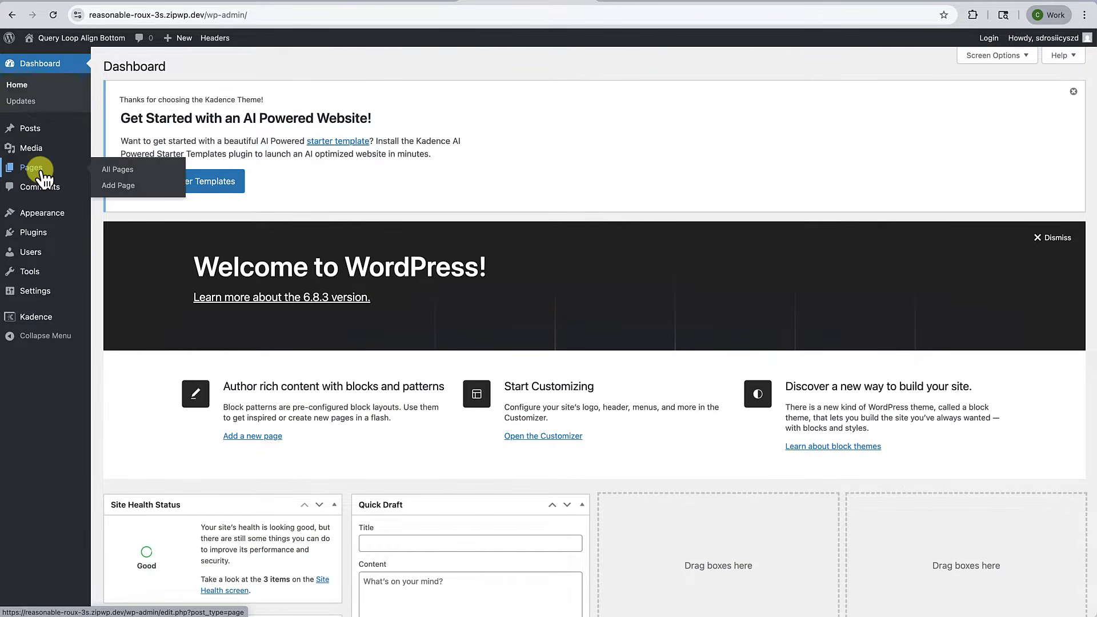
{"action": "left_click", "coordinate": [121, 187]}
{"action": "left_click", "coordinate": [622, 205]}
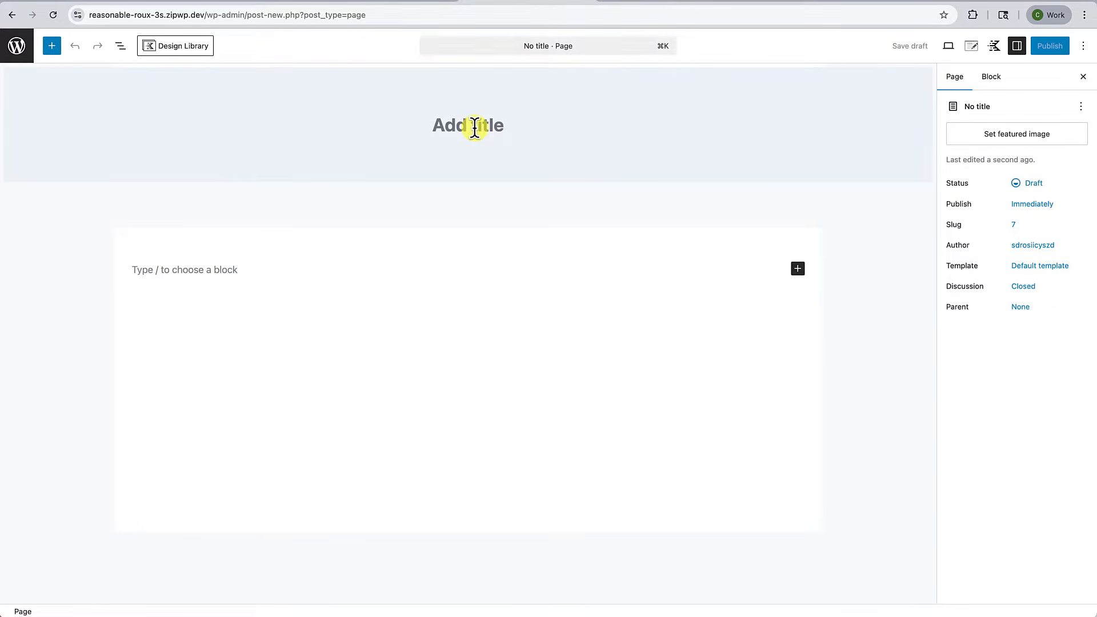
{"action": "type", "text": "Align Bottom"}
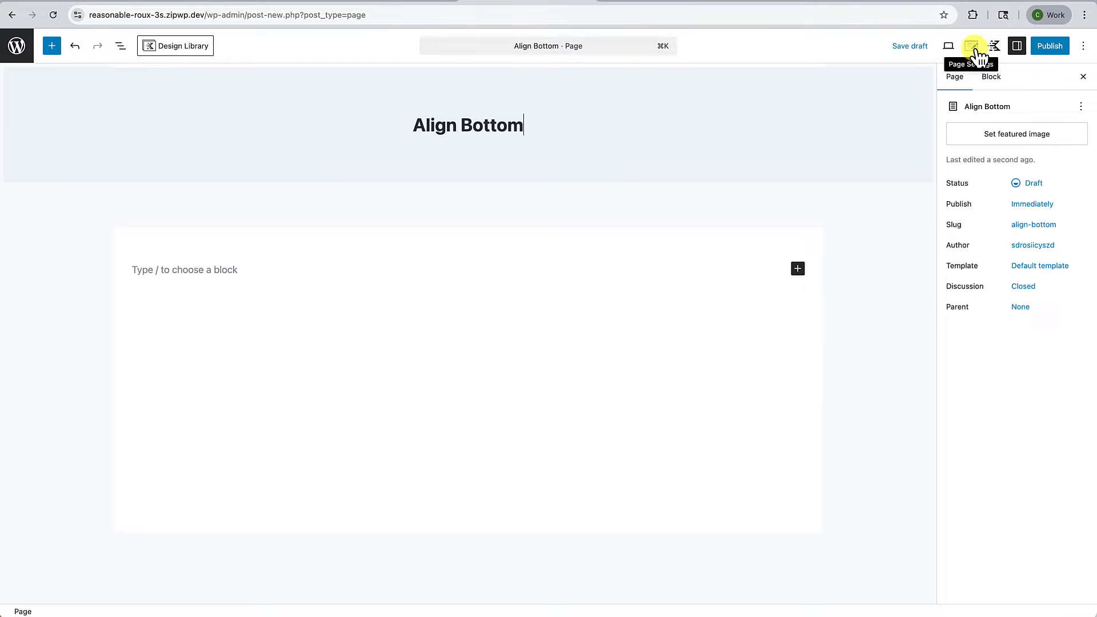
Configure the page with title and content vertical spacing disabled, Fullwidth layout, Unboxed content style, and header and footer disabled
{"action": "left_click", "coordinate": [972, 49]}
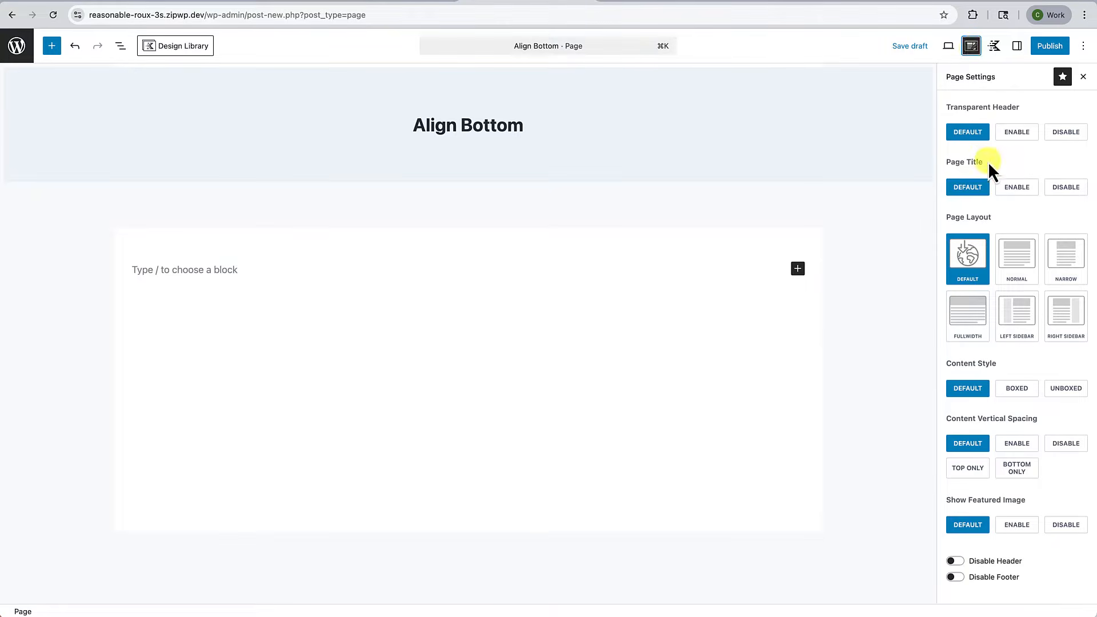
{"action": "left_click", "coordinate": [1067, 188]}
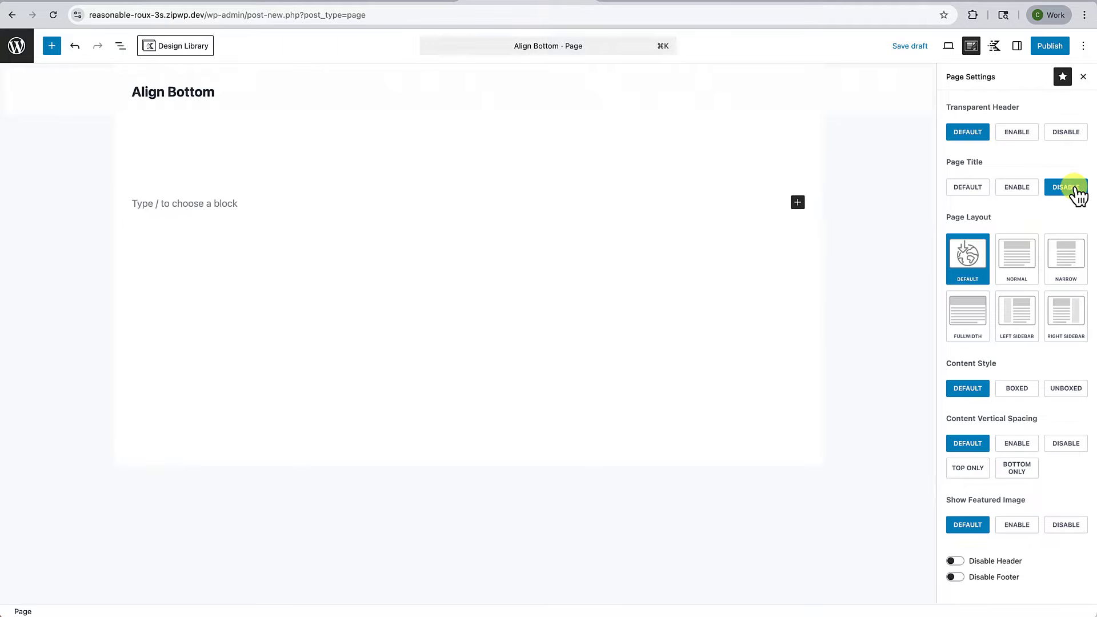
{"action": "left_click", "coordinate": [978, 323]}
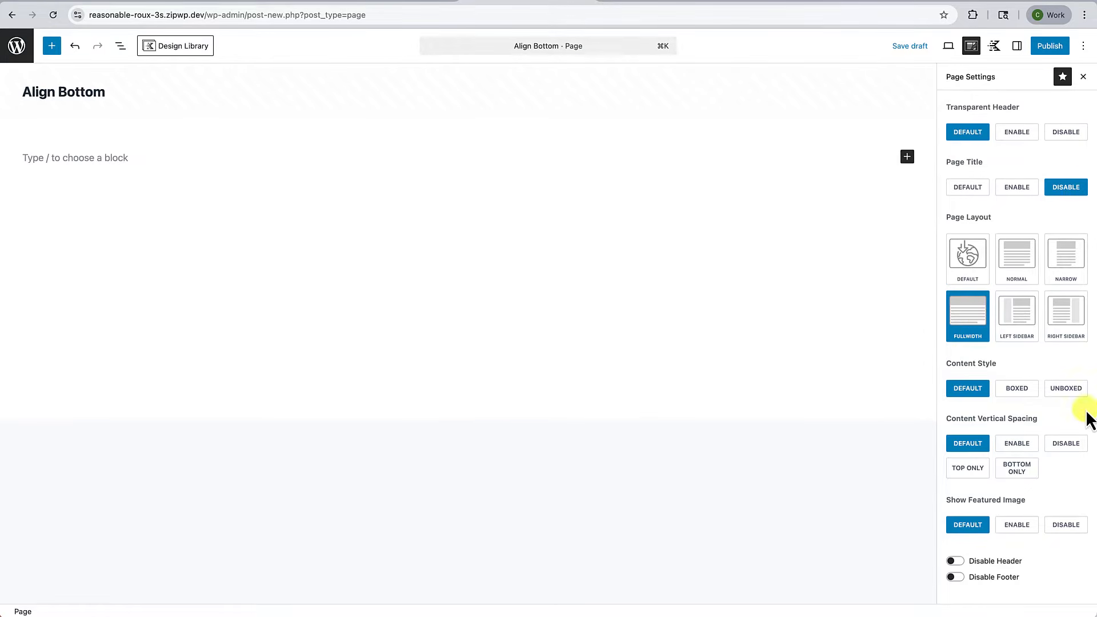
{"action": "left_click", "coordinate": [1064, 390]}
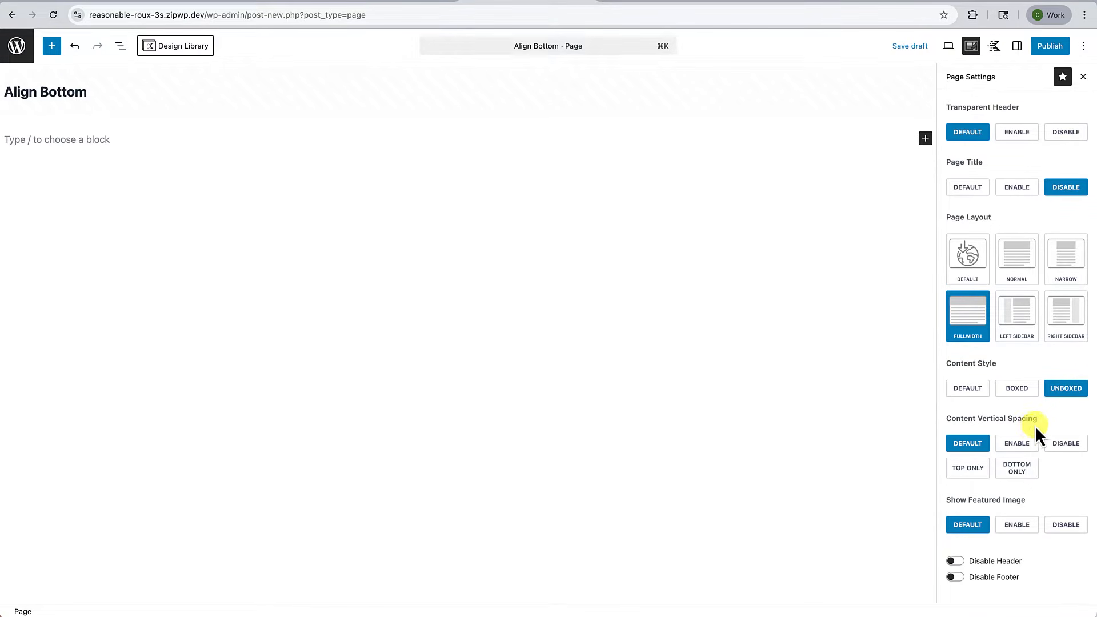
{"action": "left_click", "coordinate": [1067, 449]}
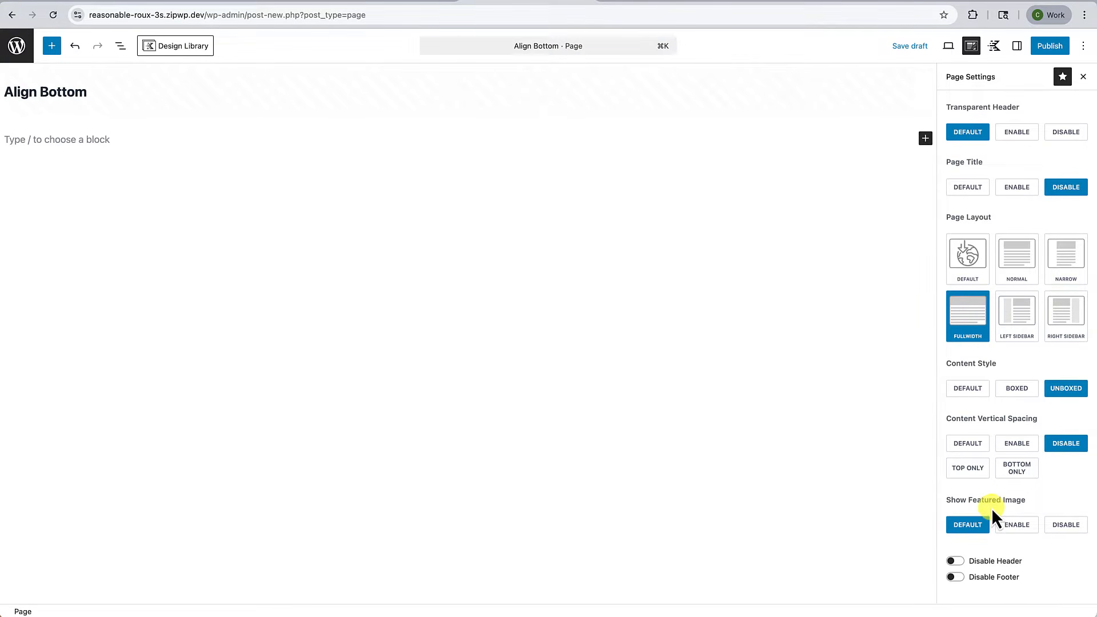
{"action": "left_click", "coordinate": [955, 562]}
{"action": "left_click", "coordinate": [957, 577]}
Publish the Align Bottom page and check it on the live site before returning to its editor
{"action": "left_click", "coordinate": [1051, 46]}
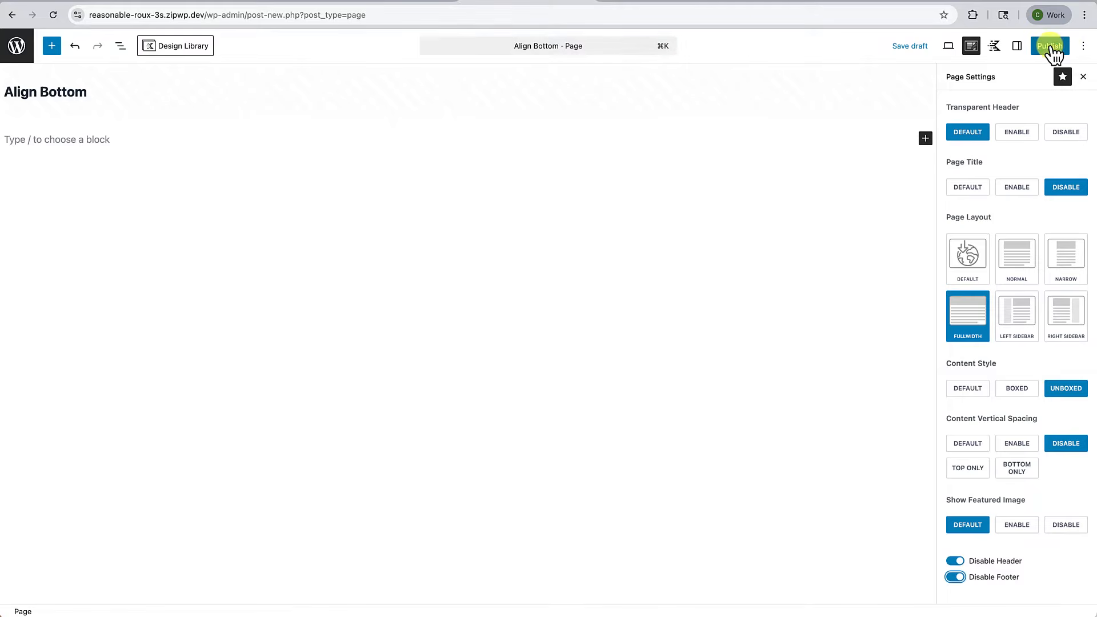
{"action": "left_click", "coordinate": [1051, 46]}
{"action": "left_click", "coordinate": [1077, 46]}
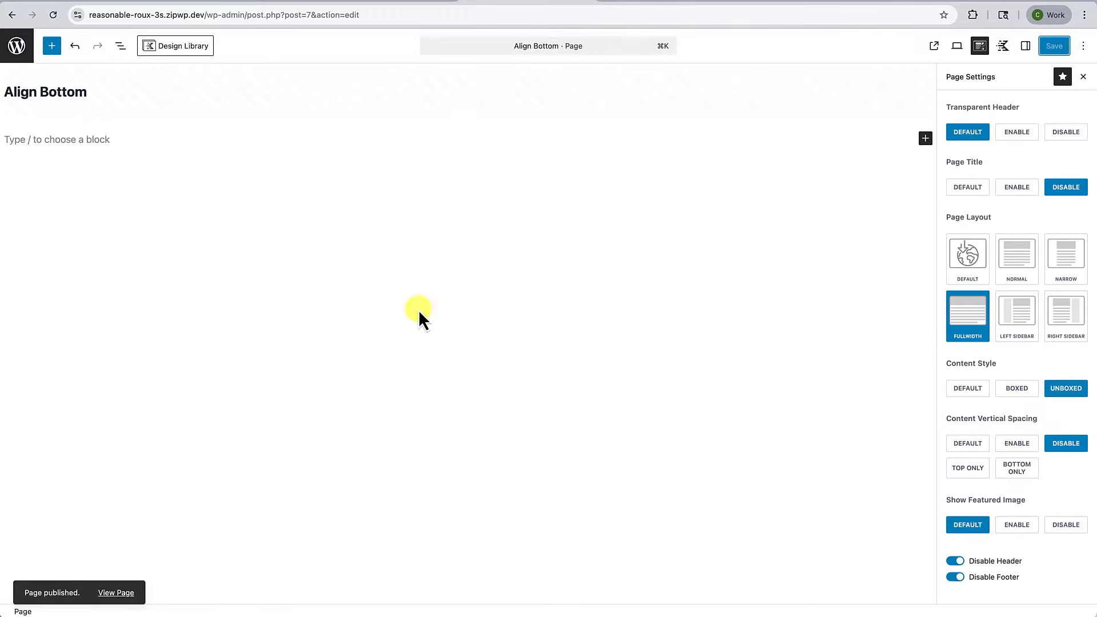
{"action": "left_click", "coordinate": [932, 45]}
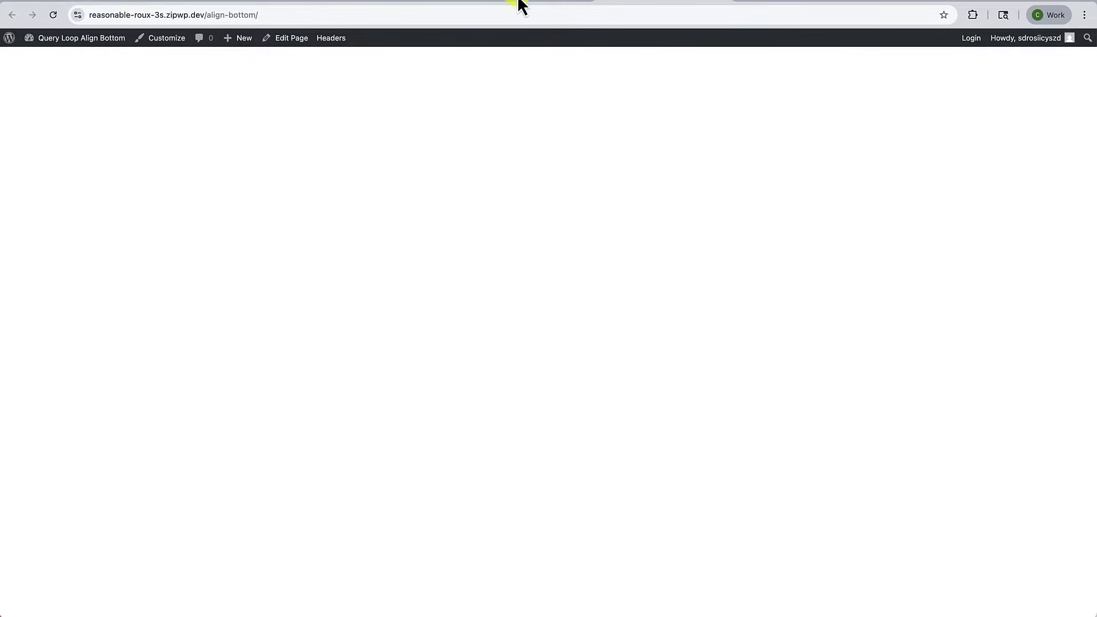
{"action": "left_click", "coordinate": [539, 2]}
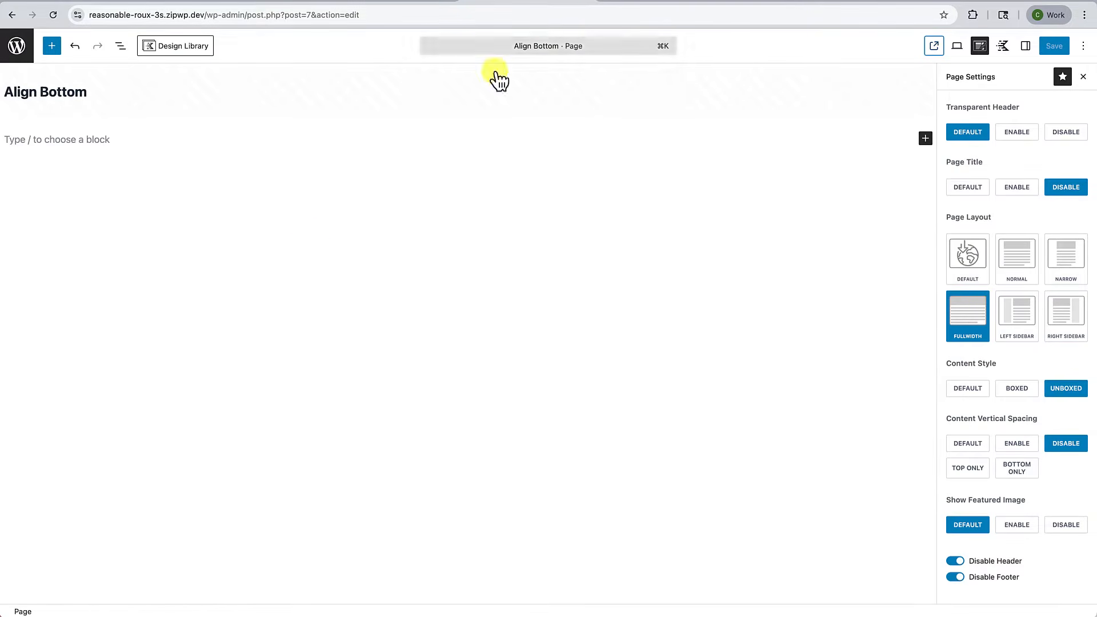
Set the site's homepage to the static page Align Bottom in the Reading settings, save, and view the front page
{"action": "left_click", "coordinate": [16, 47]}
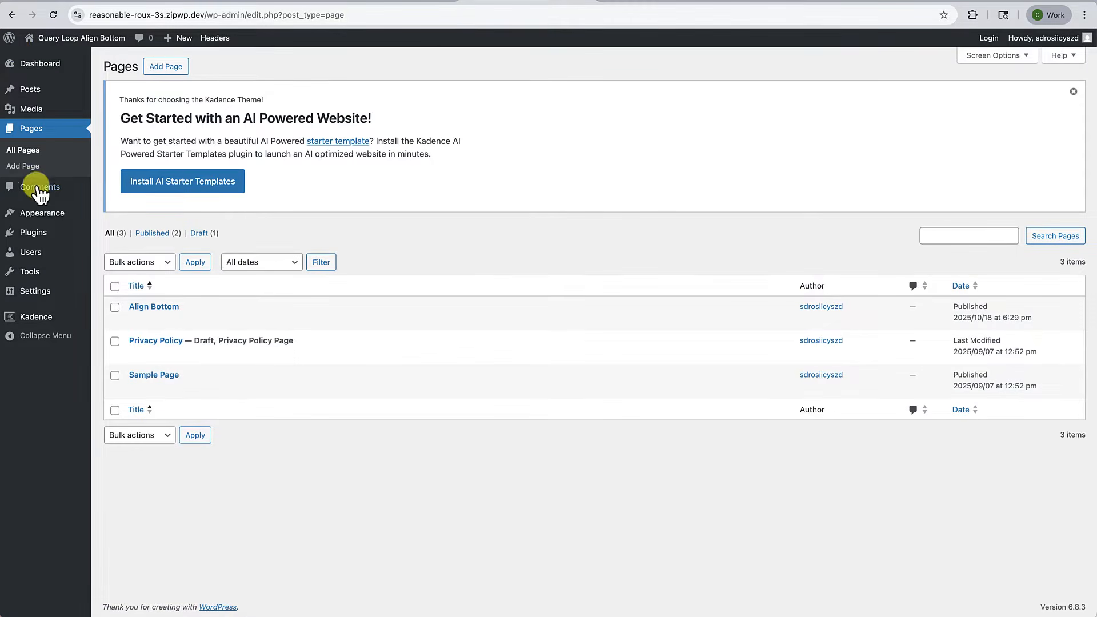
{"action": "mouse_move", "coordinate": [38, 294]}
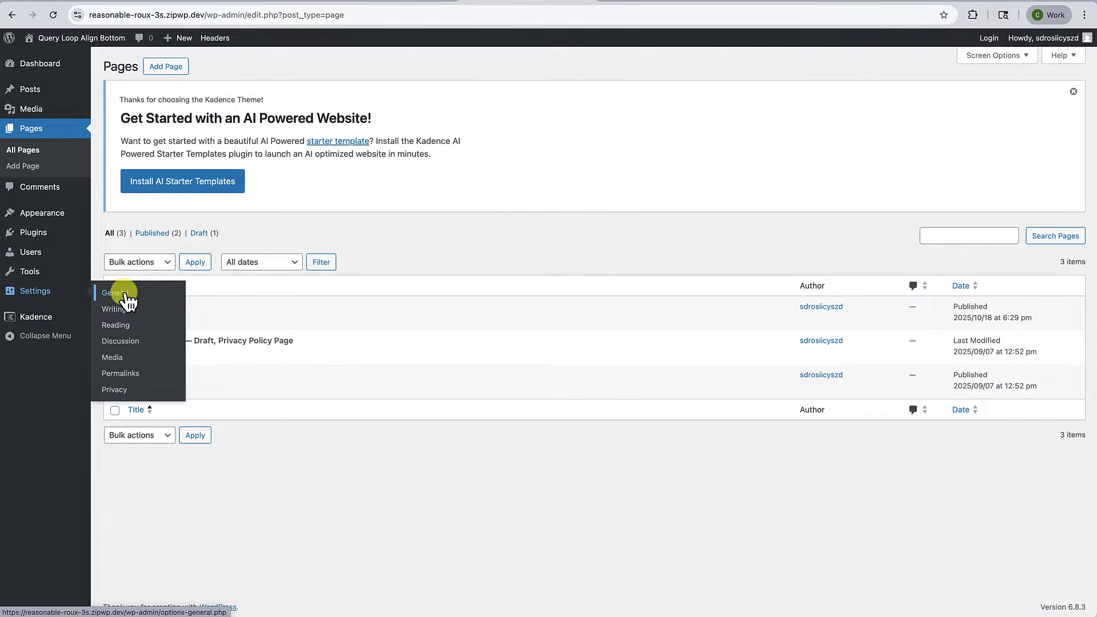
{"action": "left_click", "coordinate": [119, 327]}
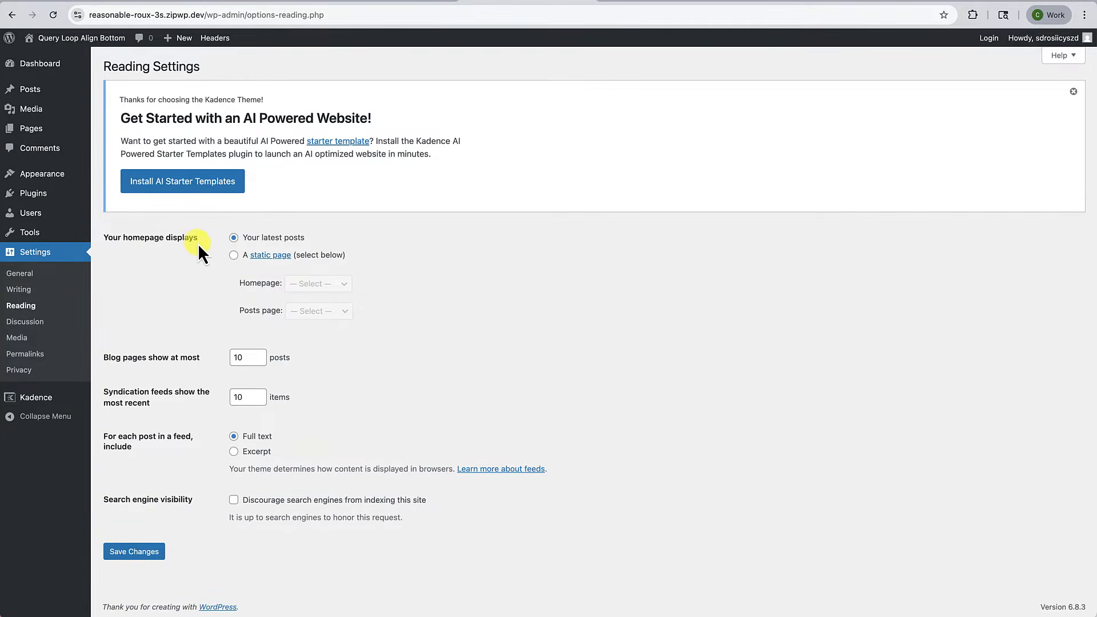
{"action": "left_click", "coordinate": [234, 256]}
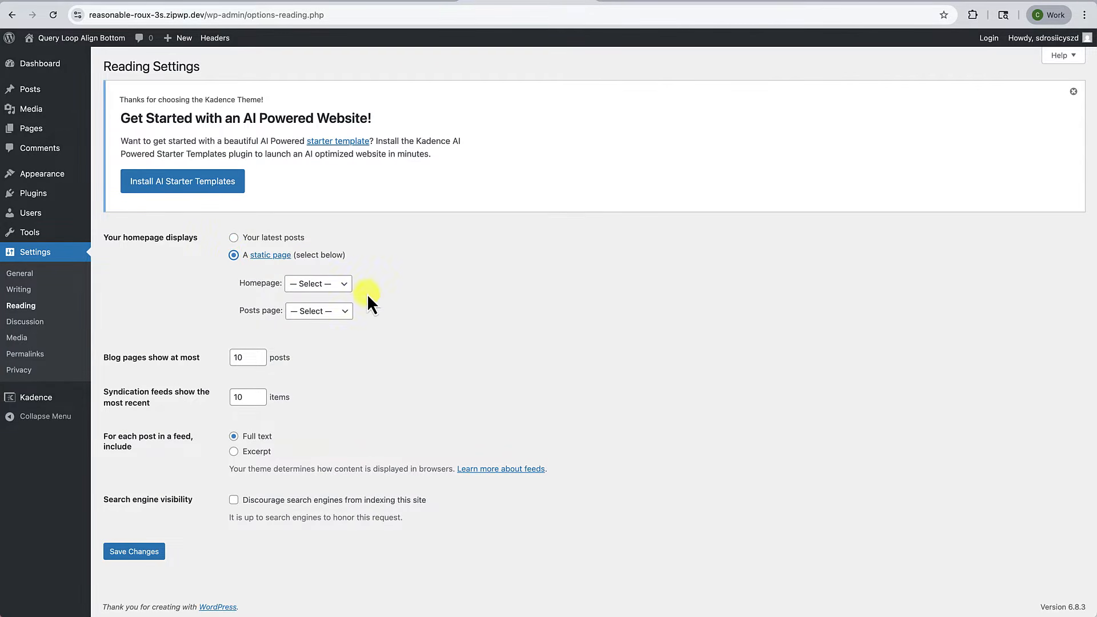
{"action": "left_click", "coordinate": [333, 284]}
{"action": "left_click", "coordinate": [324, 299]}
{"action": "left_click", "coordinate": [151, 552]}
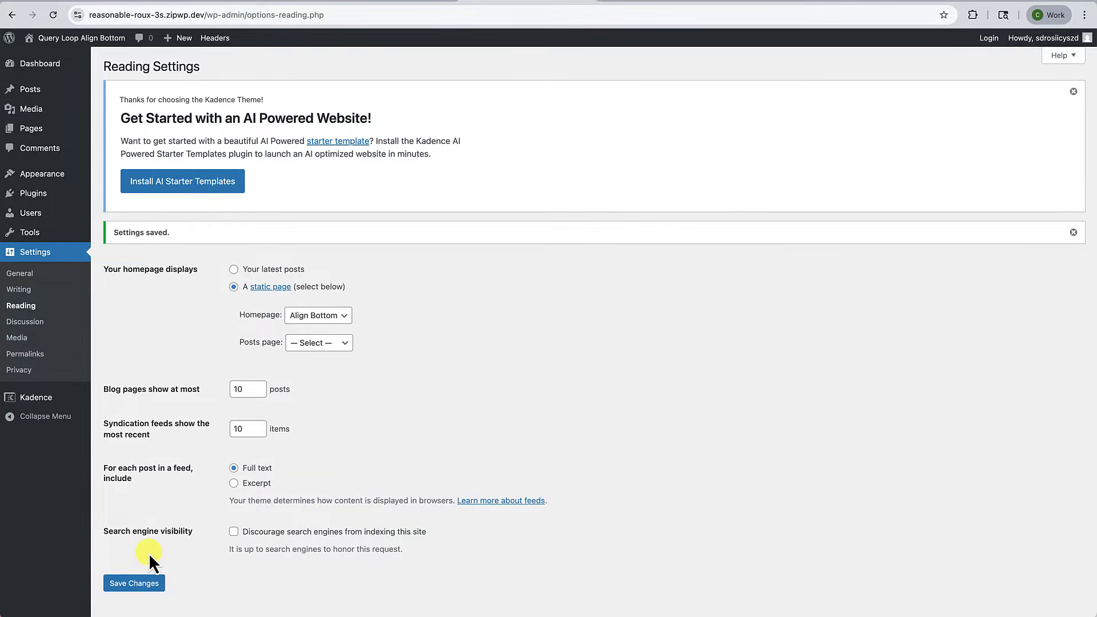
{"action": "left_click", "coordinate": [67, 38]}
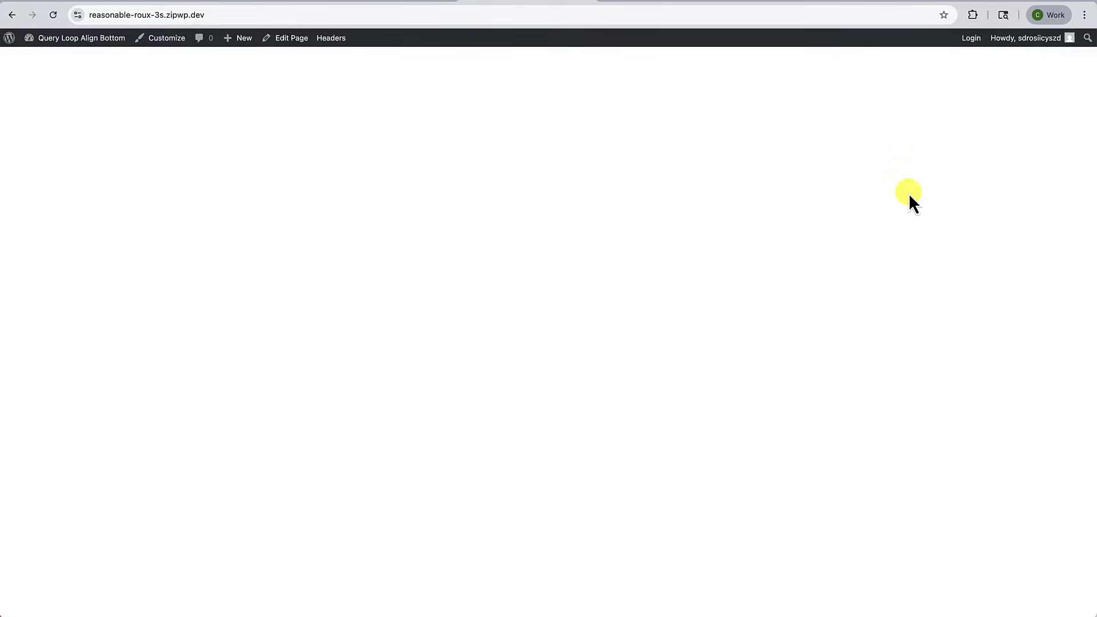
Open the Align Bottom homepage for editing and look through the available blocks, from the Kadence blocks down to the theme blocks
{"action": "left_click", "coordinate": [290, 39]}
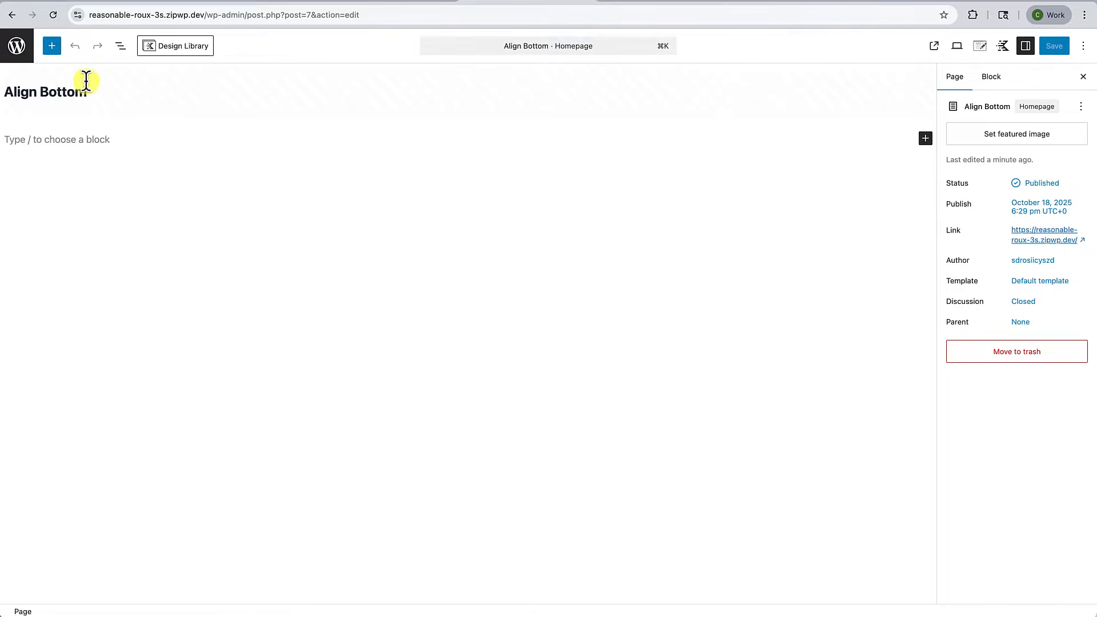
{"action": "left_click", "coordinate": [55, 50]}
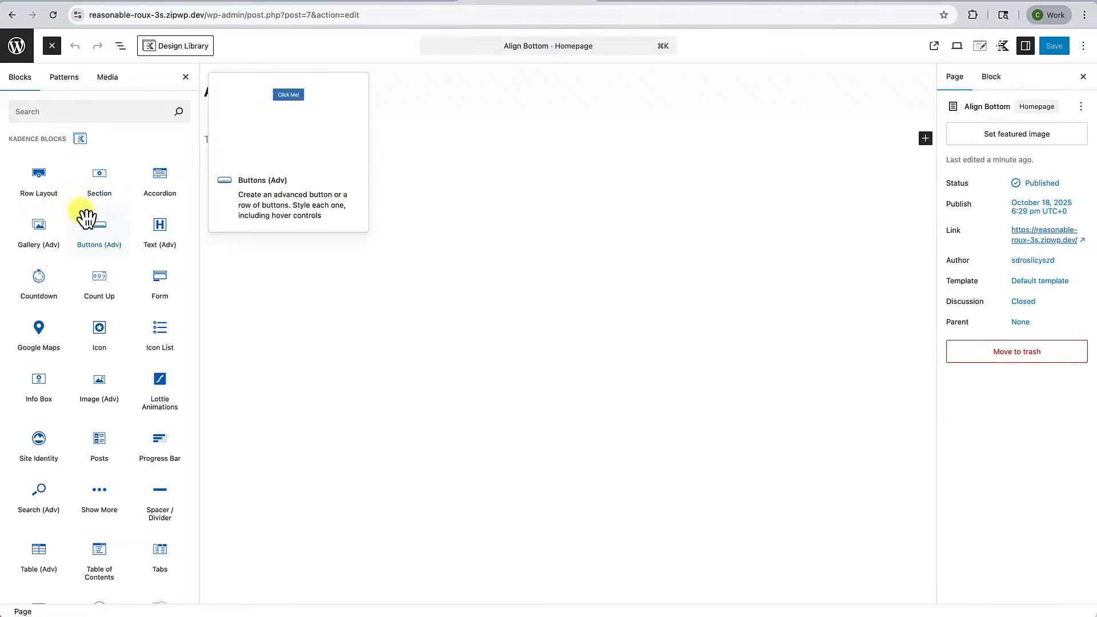
{"action": "scroll", "coordinate": [74, 209], "scroll_direction": "down", "scroll_amount": 2}
{"action": "scroll", "coordinate": [76, 210], "scroll_direction": "down", "scroll_amount": 7}
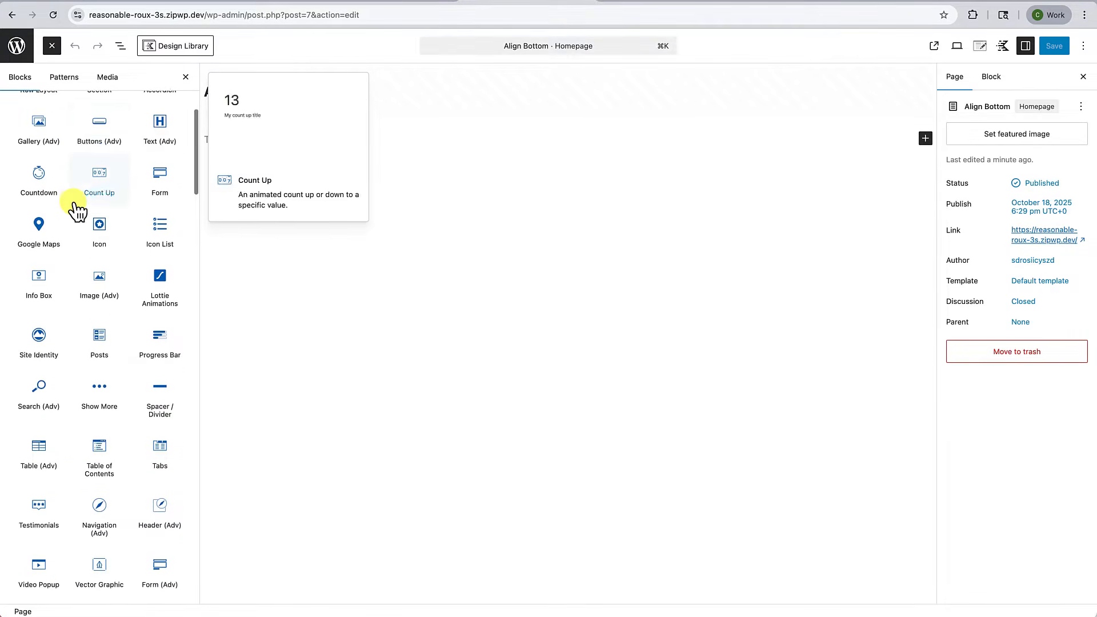
{"action": "scroll", "coordinate": [76, 210], "scroll_direction": "down", "scroll_amount": 11}
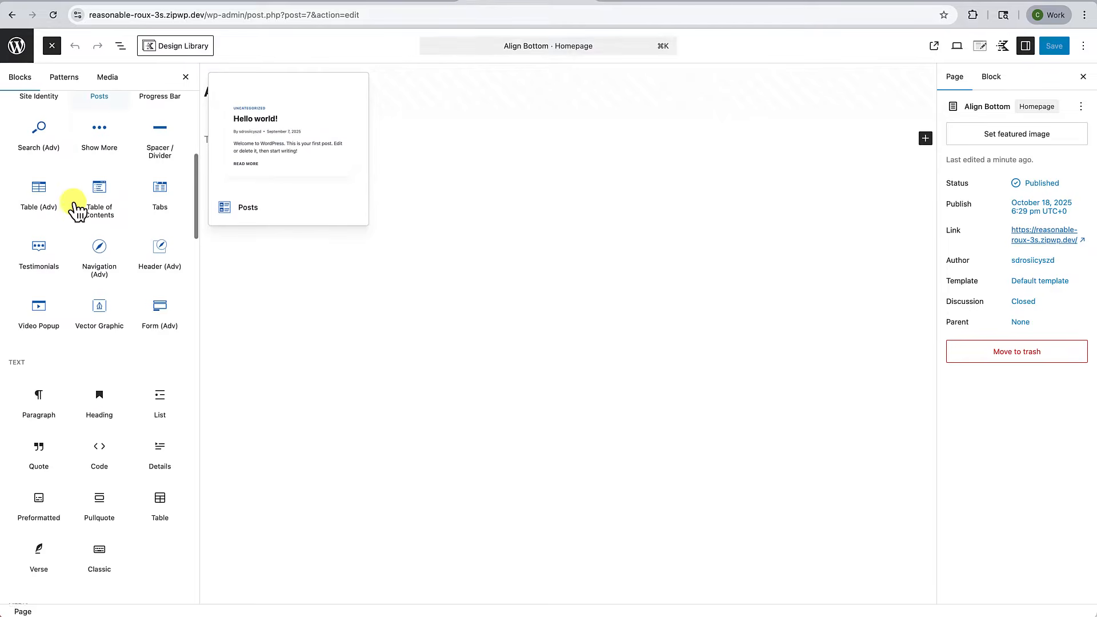
{"action": "scroll", "coordinate": [76, 210], "scroll_direction": "down", "scroll_amount": 16}
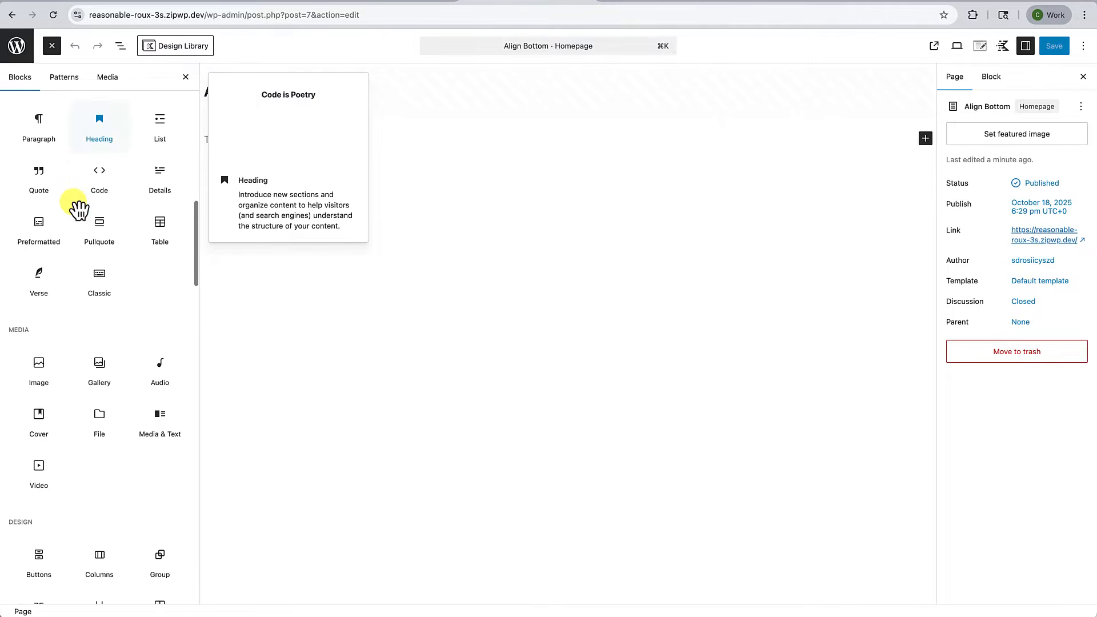
{"action": "scroll", "coordinate": [76, 211], "scroll_direction": "down", "scroll_amount": 12}
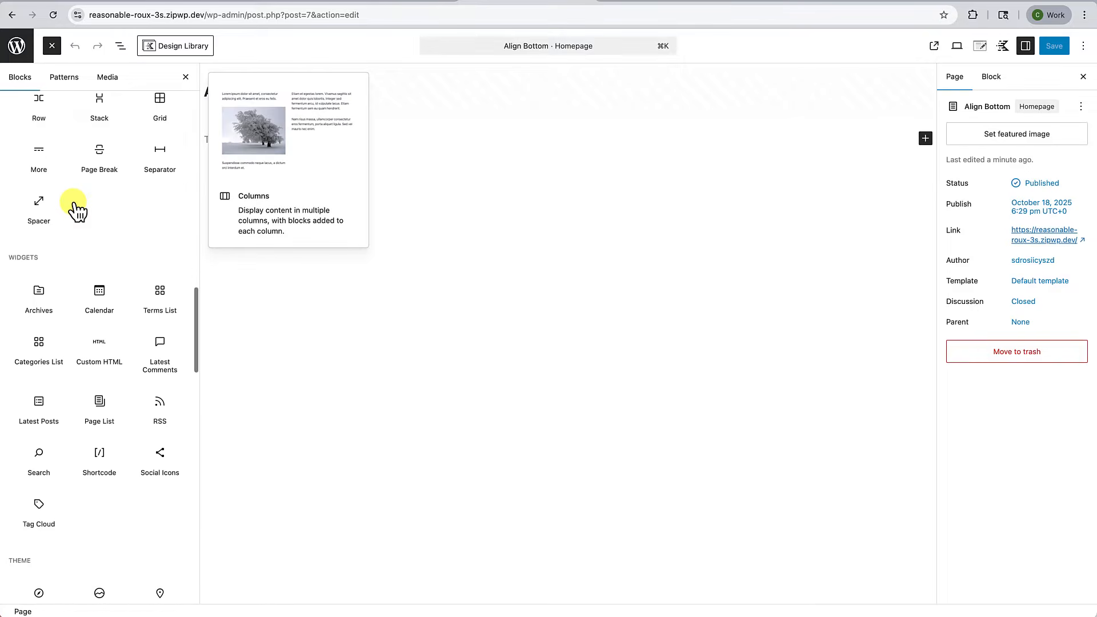
{"action": "scroll", "coordinate": [76, 210], "scroll_direction": "down", "scroll_amount": 6}
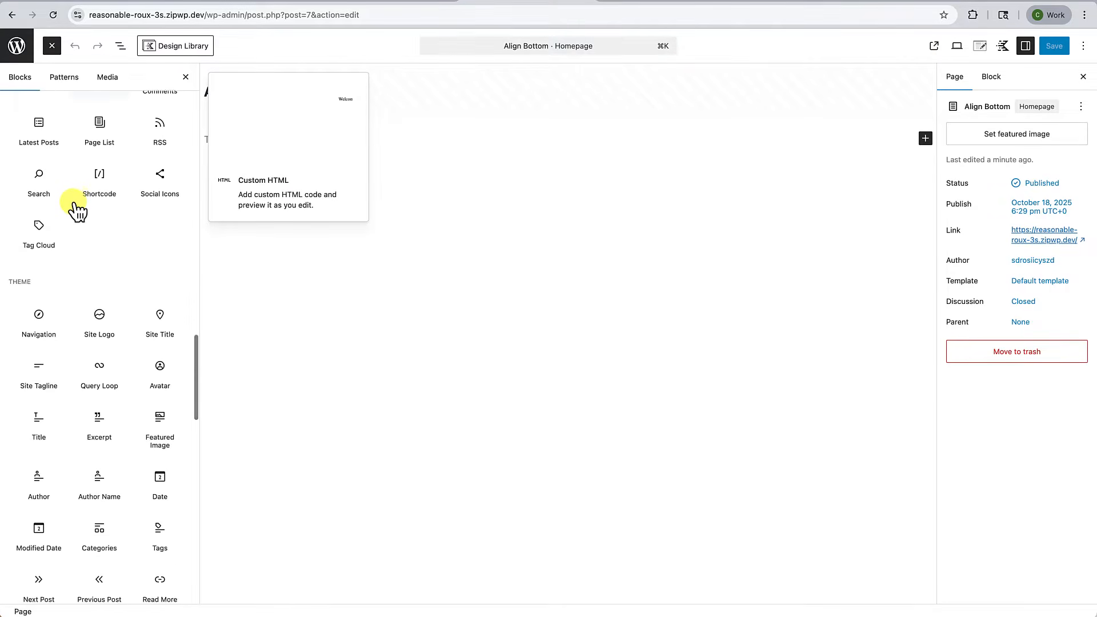
{"action": "scroll", "coordinate": [73, 212], "scroll_direction": "up", "scroll_amount": 20}
{"action": "scroll", "coordinate": [74, 297], "scroll_direction": "up", "scroll_amount": 13}
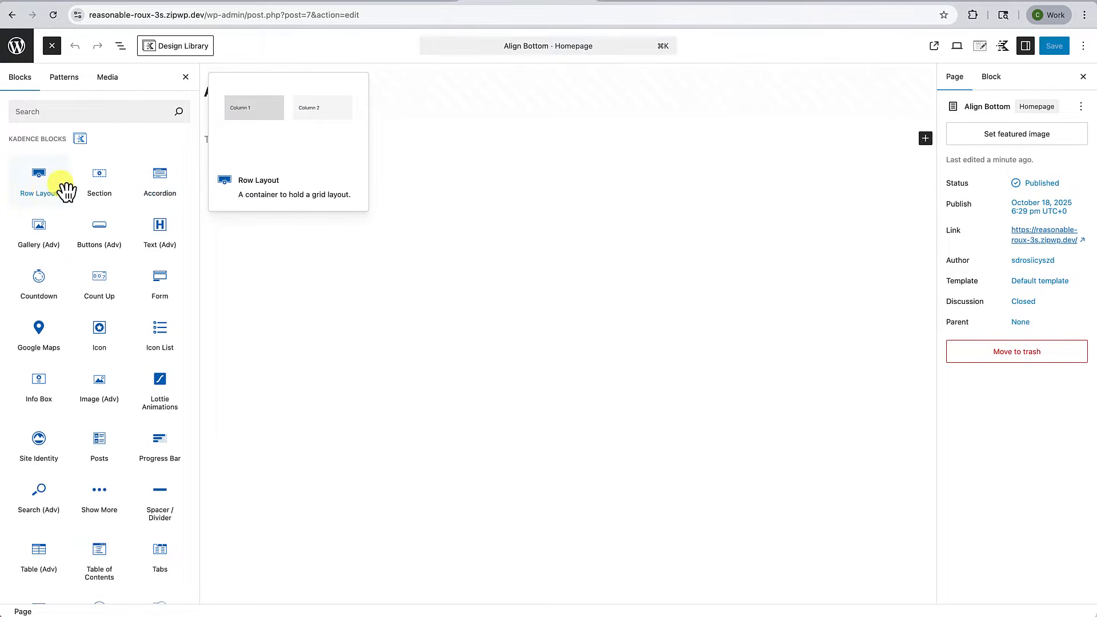
Insert a Kadence Row Layout block with three equal columns and close the block library
{"action": "left_click", "coordinate": [39, 179]}
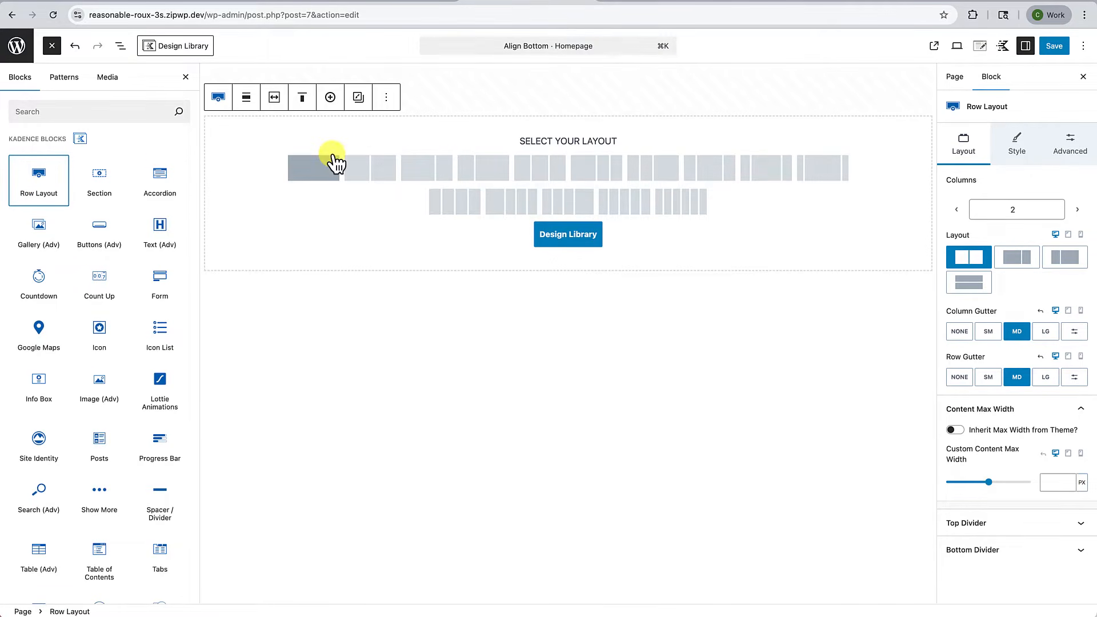
{"action": "left_click", "coordinate": [540, 172]}
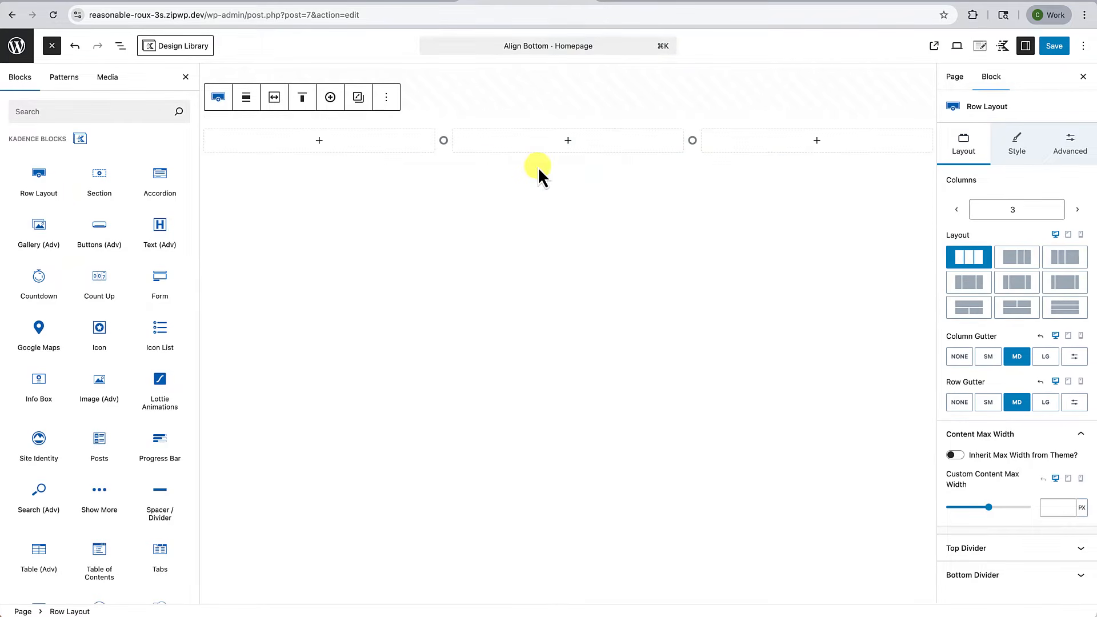
{"action": "left_click", "coordinate": [185, 78]}
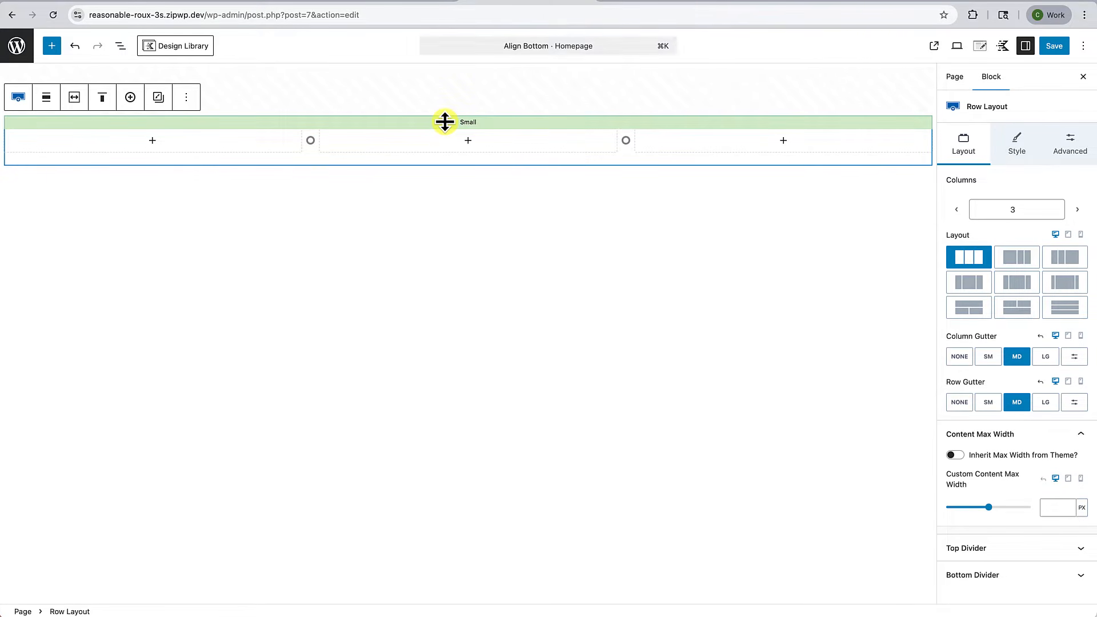
Make the row inherit its content max width from the theme and enlarge its top and bottom padding by similar amounts
{"action": "left_click", "coordinate": [77, 106]}
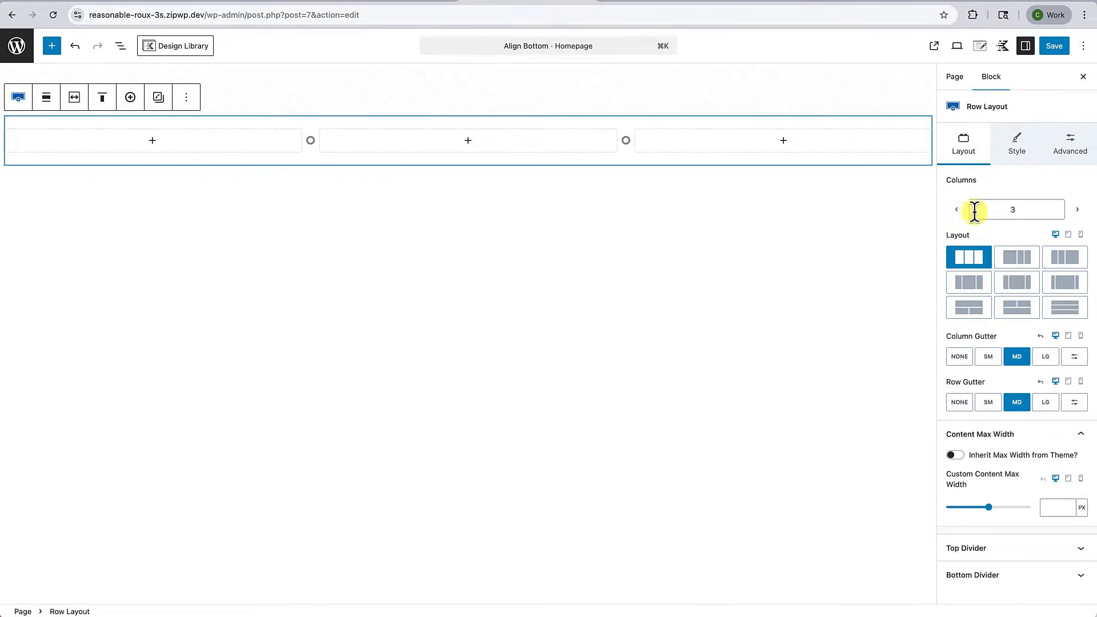
{"action": "left_click", "coordinate": [955, 456]}
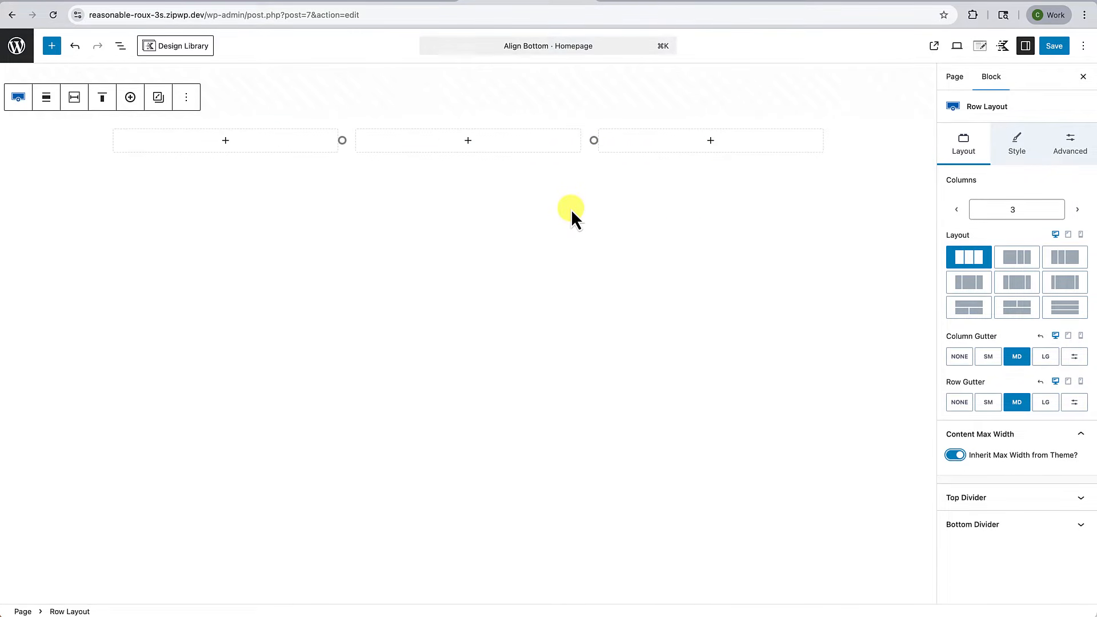
{"action": "left_click_drag", "start_coordinate": [503, 122], "coordinate": [501, 168]}
{"action": "left_click_drag", "start_coordinate": [499, 206], "coordinate": [498, 250]}
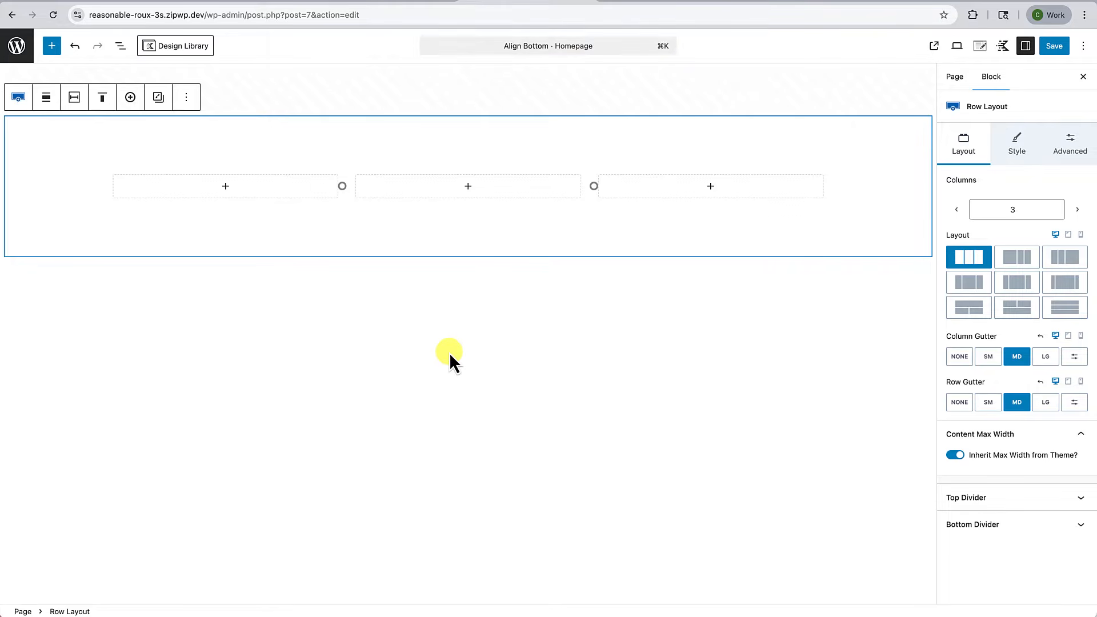
Insert an Image (Adv) block in the row's first column
{"action": "left_click", "coordinate": [225, 186]}
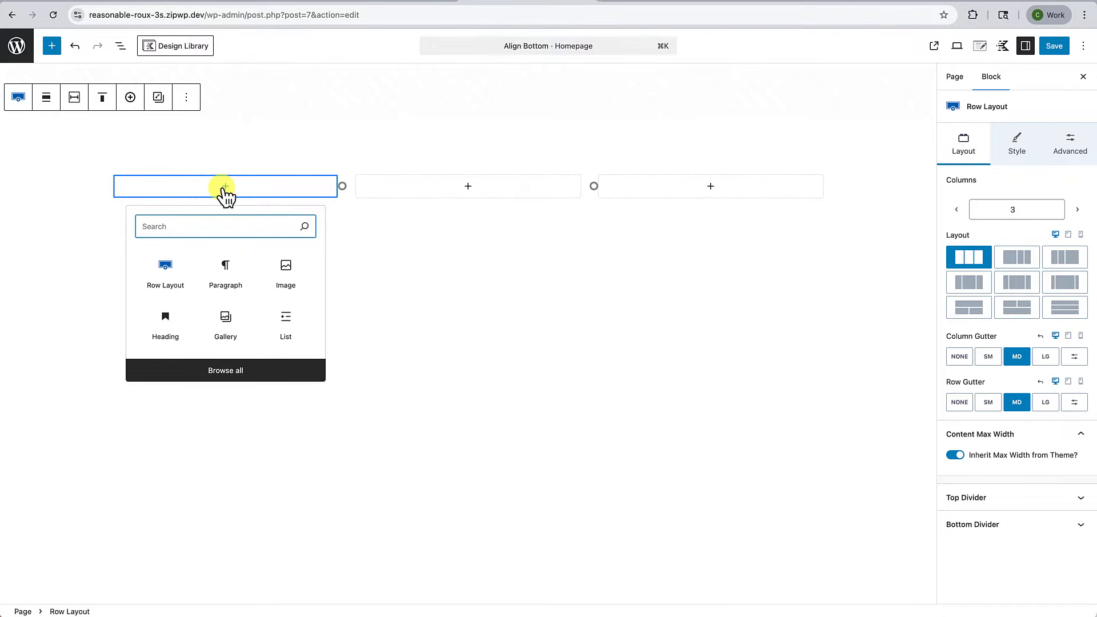
{"action": "type", "text": "imae"}
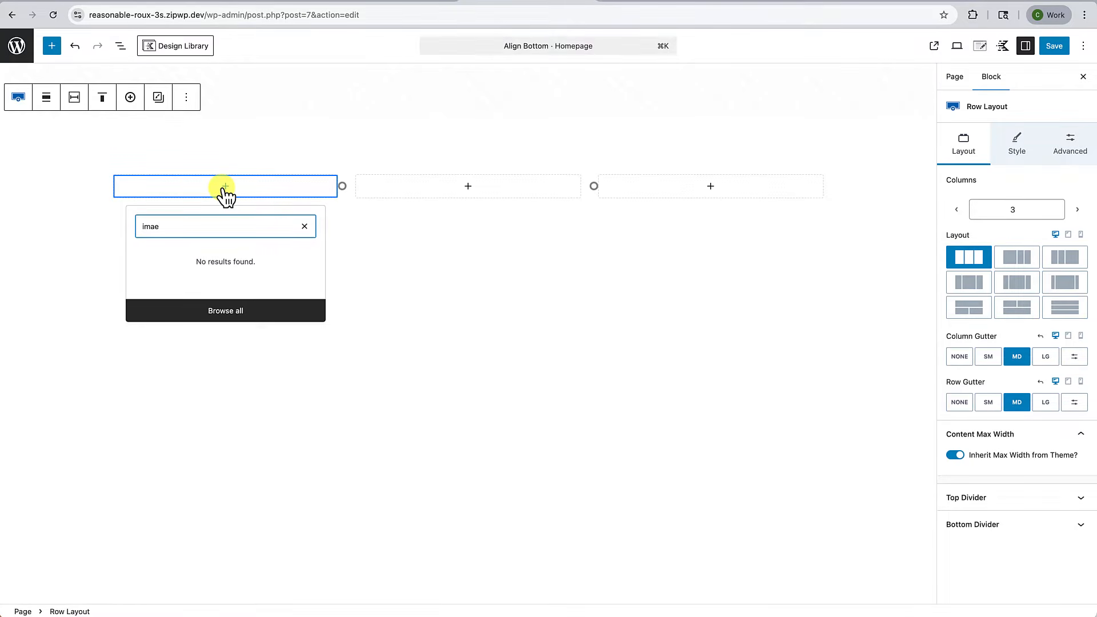
{"action": "key", "text": "BackSpace"}
{"action": "type", "text": "ge"}
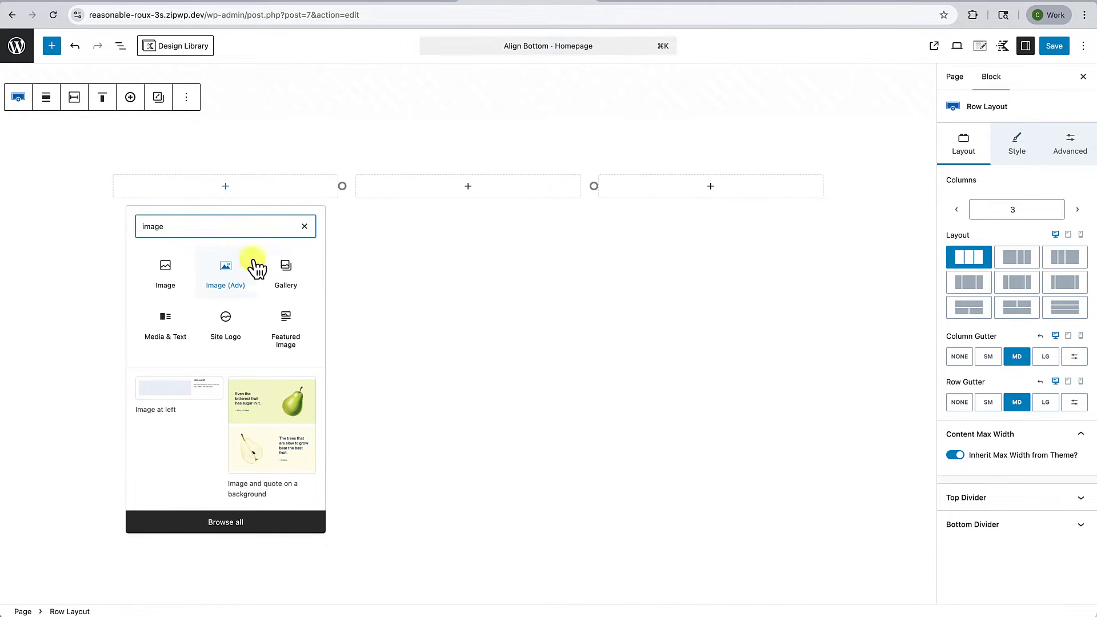
{"action": "left_click", "coordinate": [228, 280]}
Fill the image block with the Pexels photo of white earbuds and a red case, downloading it to the media library
{"action": "left_click", "coordinate": [232, 224]}
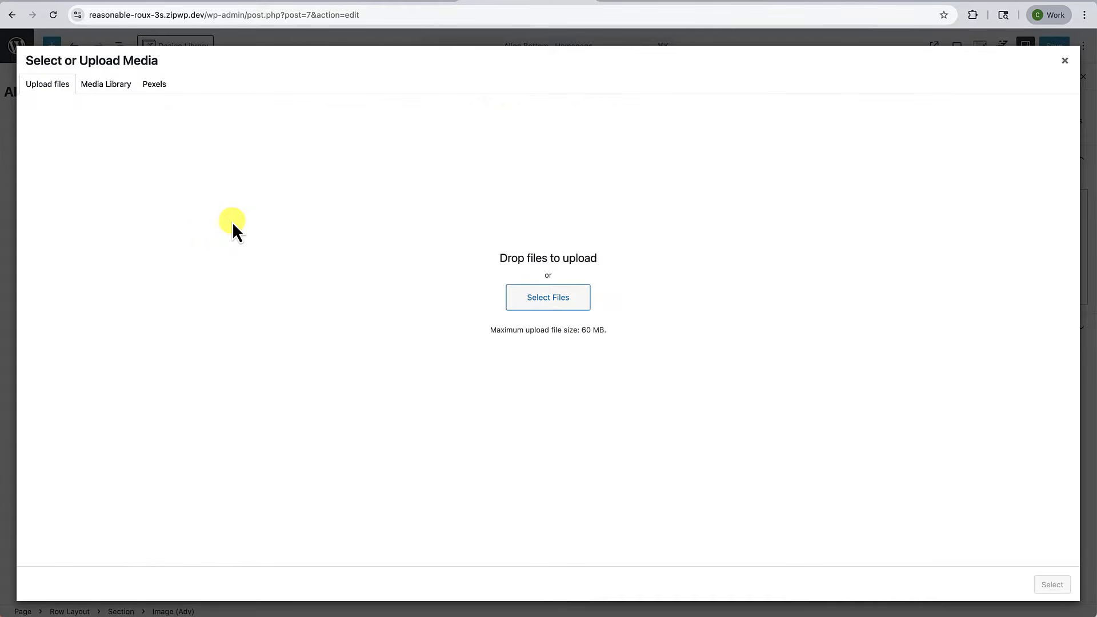
{"action": "left_click", "coordinate": [155, 86]}
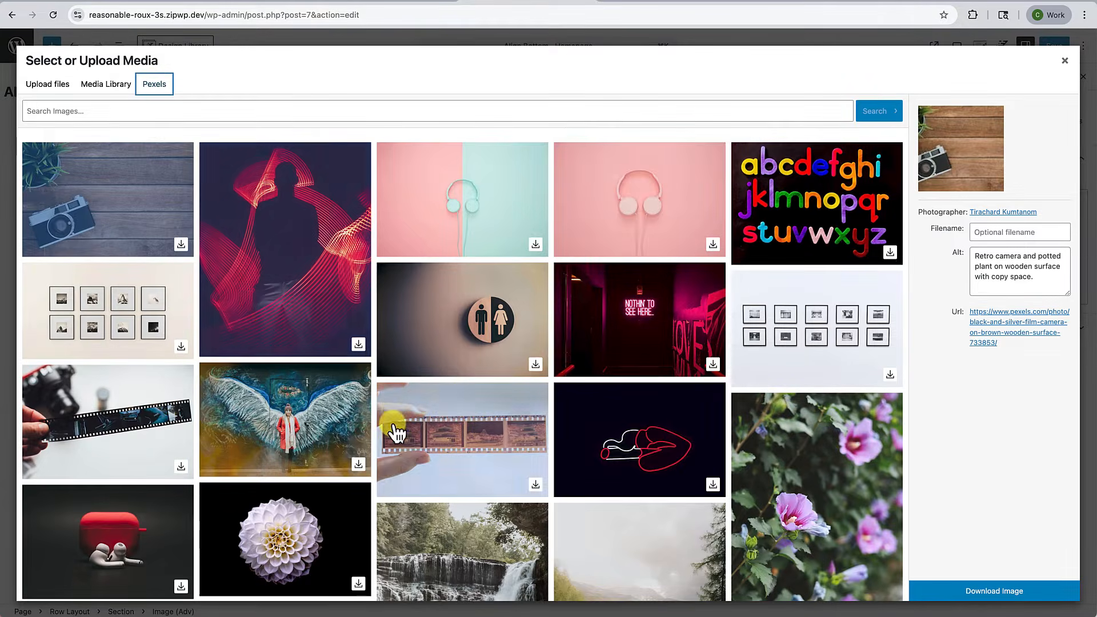
{"action": "scroll", "coordinate": [383, 463], "scroll_direction": "down", "scroll_amount": 1}
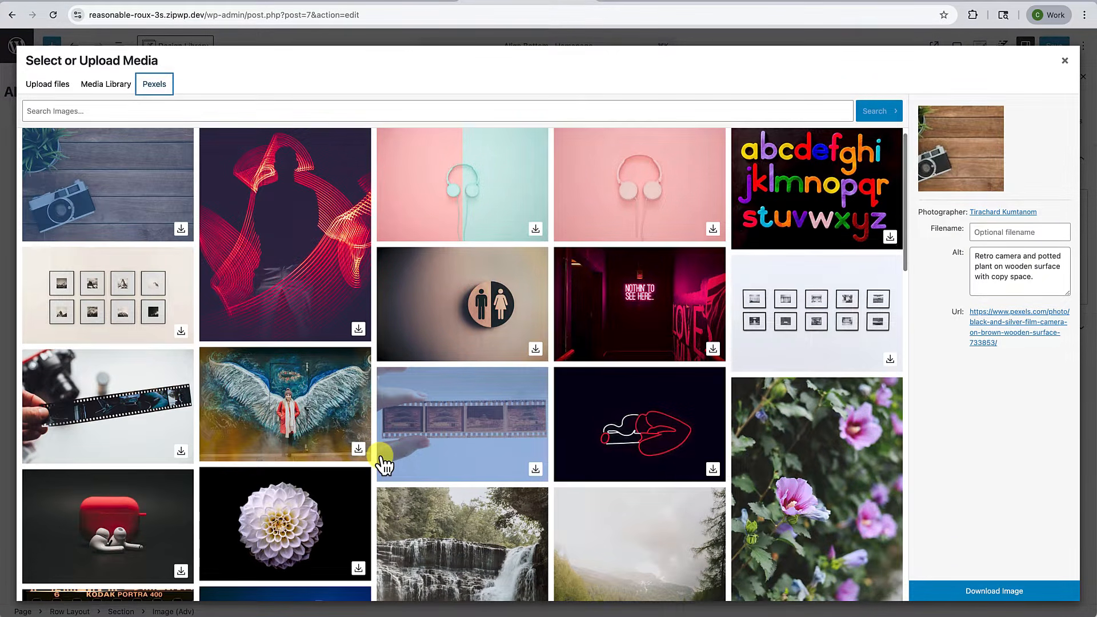
{"action": "scroll", "coordinate": [384, 464], "scroll_direction": "down", "scroll_amount": 3}
{"action": "left_click", "coordinate": [148, 391]}
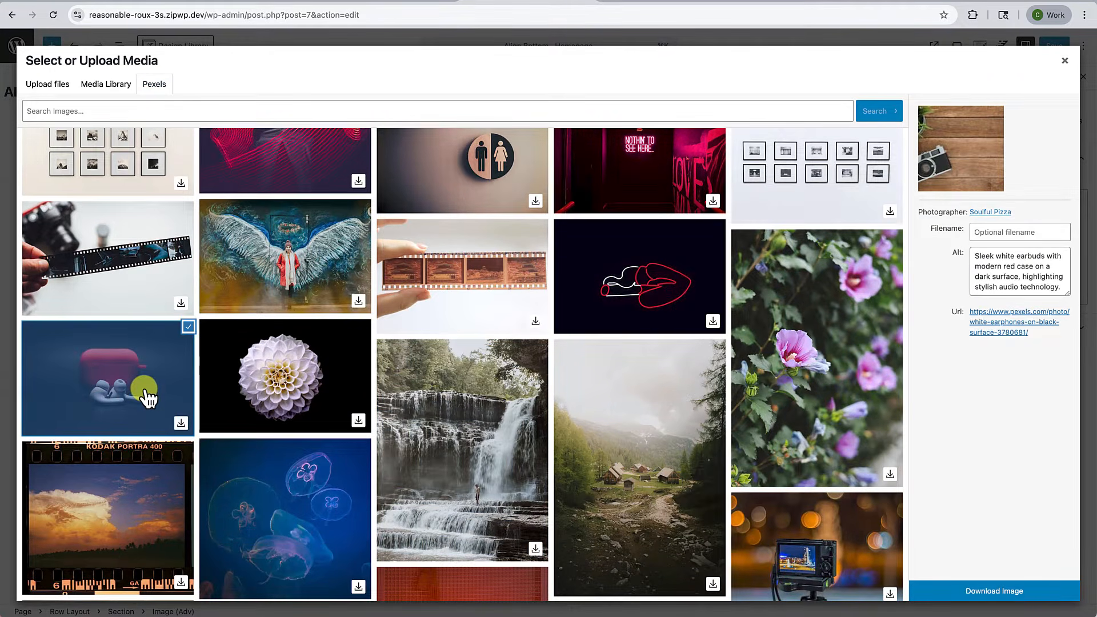
{"action": "left_click", "coordinate": [1045, 594]}
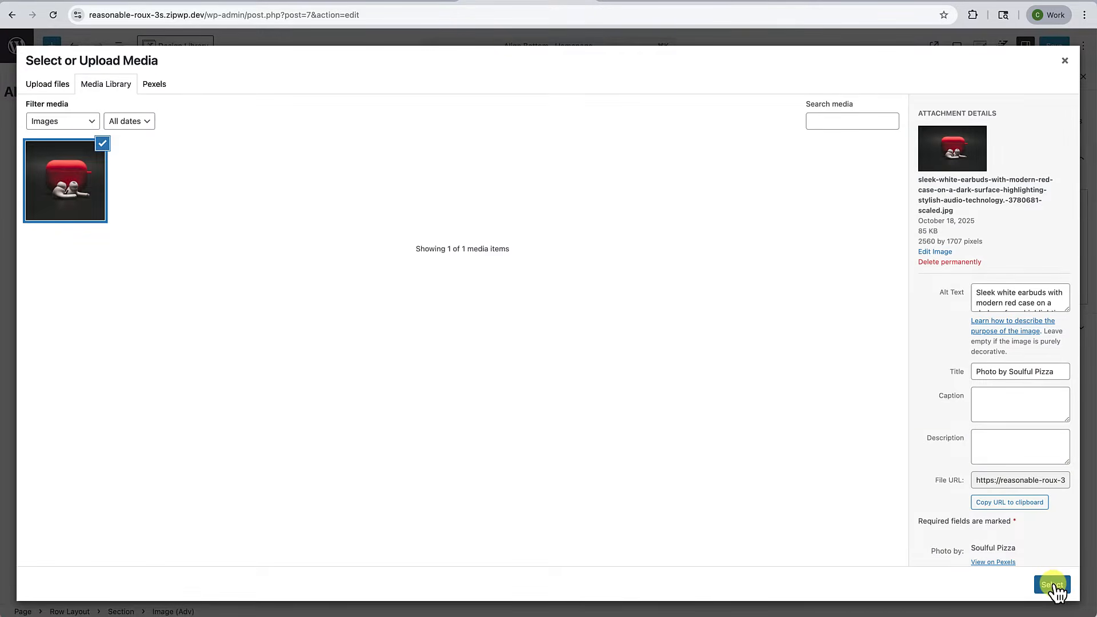
{"action": "left_click", "coordinate": [1051, 590]}
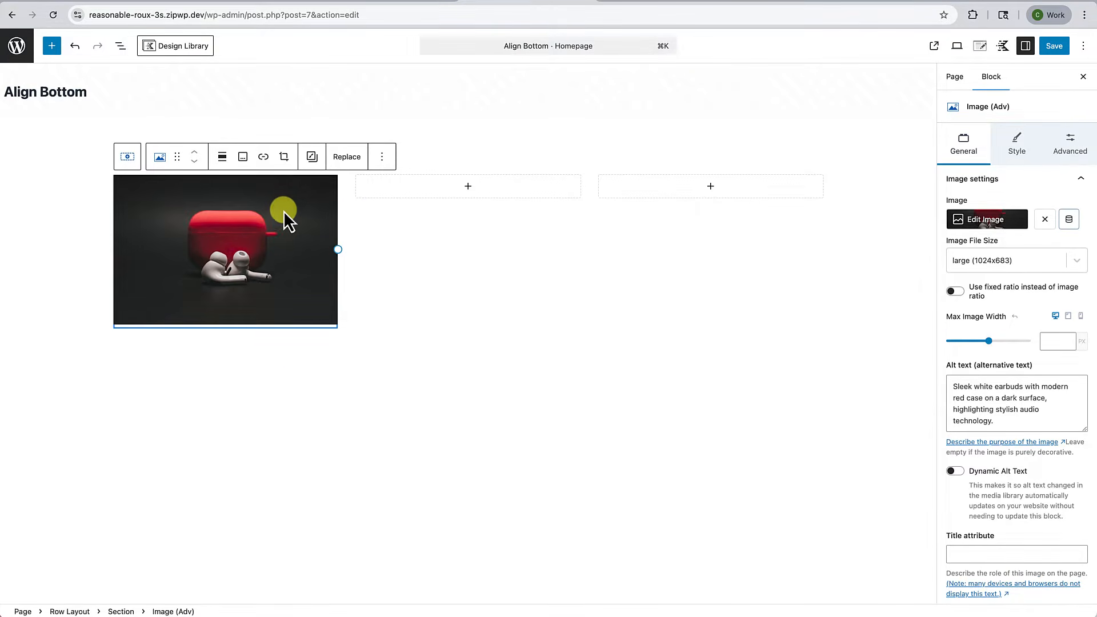
Add a Text (Adv) block below the earbuds image in the first column
{"action": "left_click", "coordinate": [381, 157]}
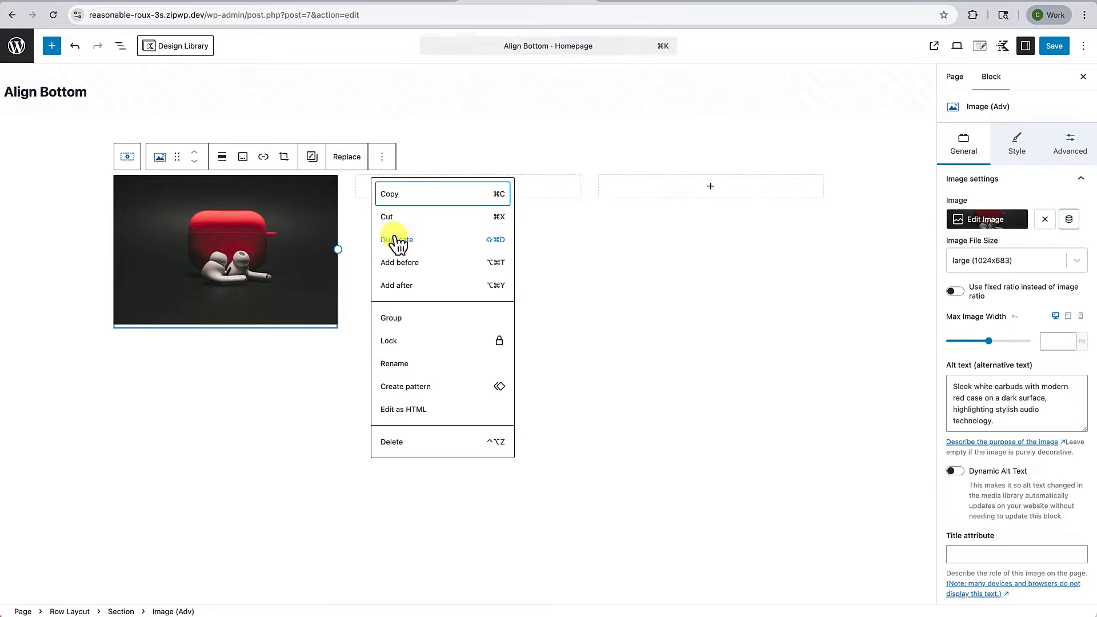
{"action": "left_click", "coordinate": [404, 285]}
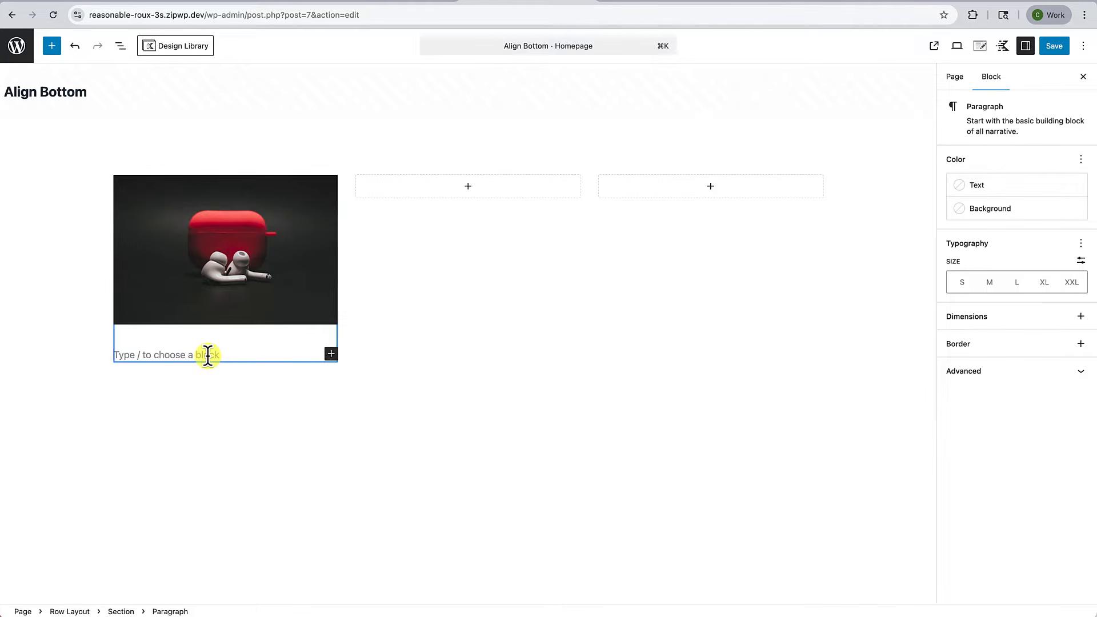
{"action": "type", "text": "/"}
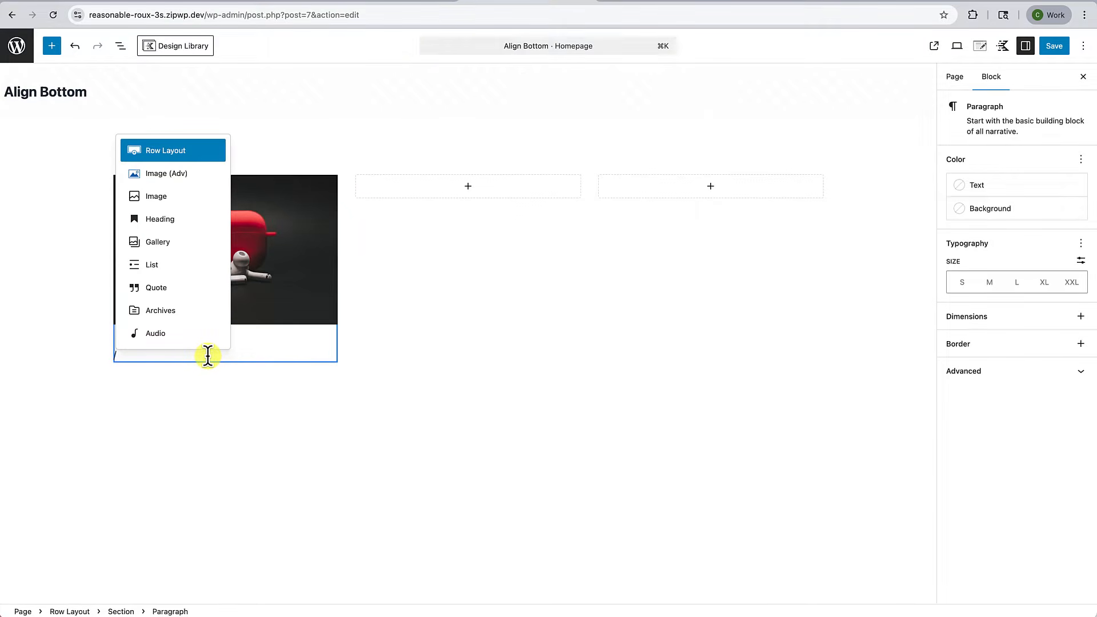
{"action": "type", "text": "text"}
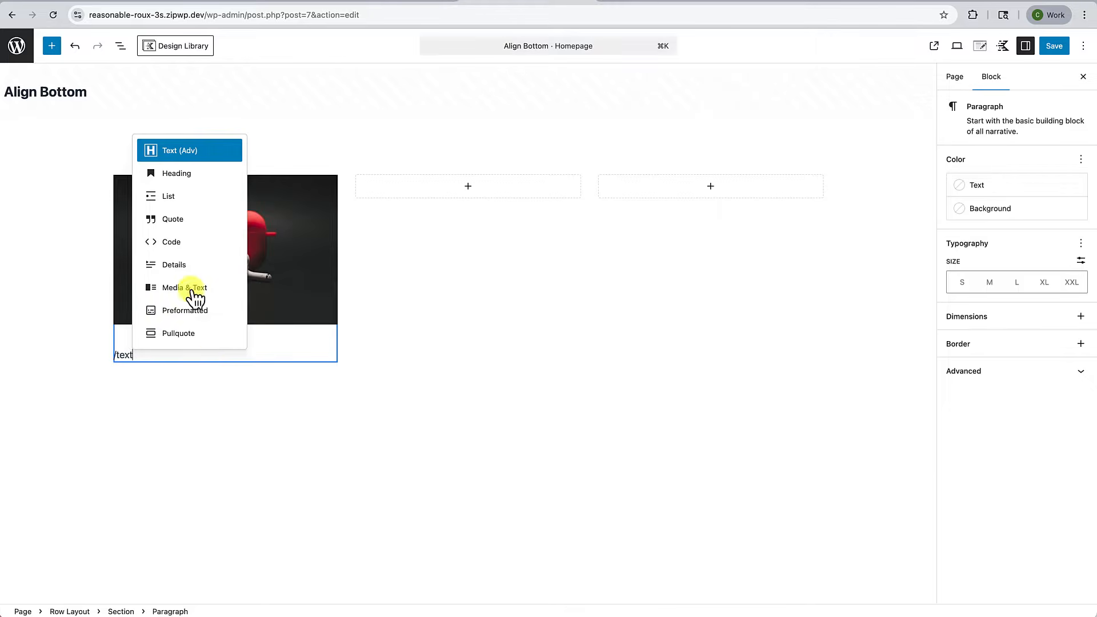
{"action": "left_click", "coordinate": [179, 153]}
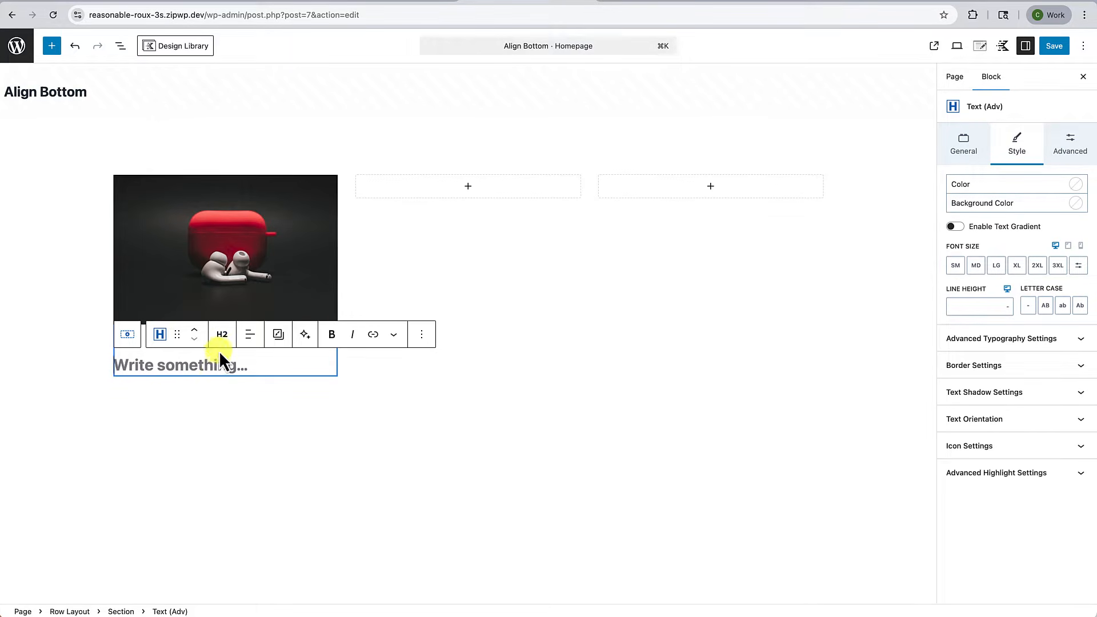
Set the text block to Paragraph and enter the placeholder passage from "It is a long established fact" through "as opposed to using"
{"action": "left_click", "coordinate": [223, 336]}
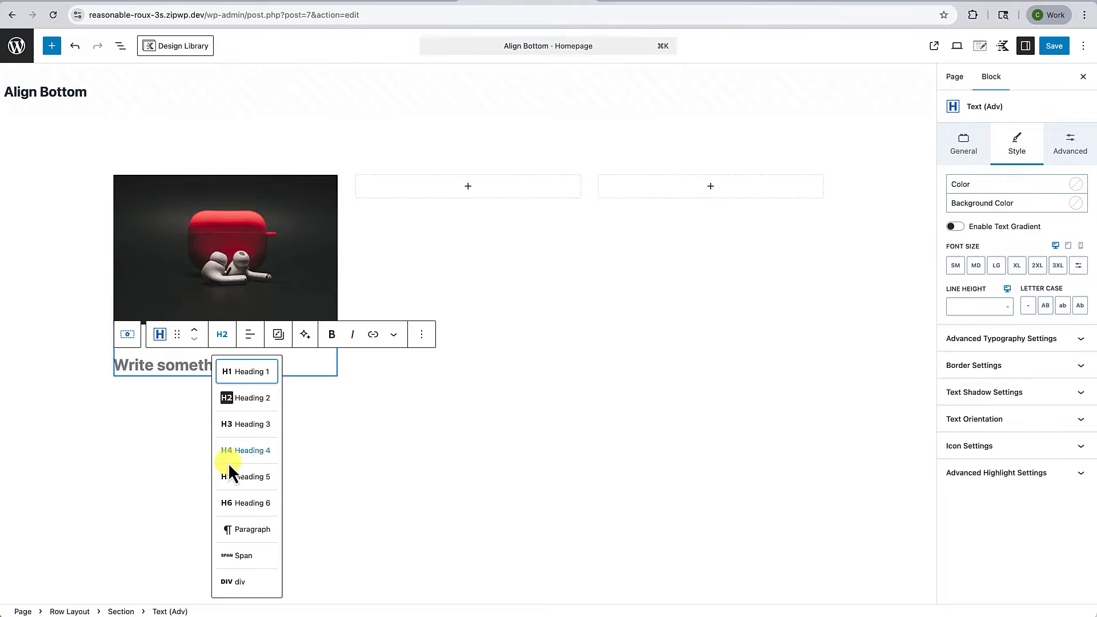
{"action": "left_click", "coordinate": [234, 531]}
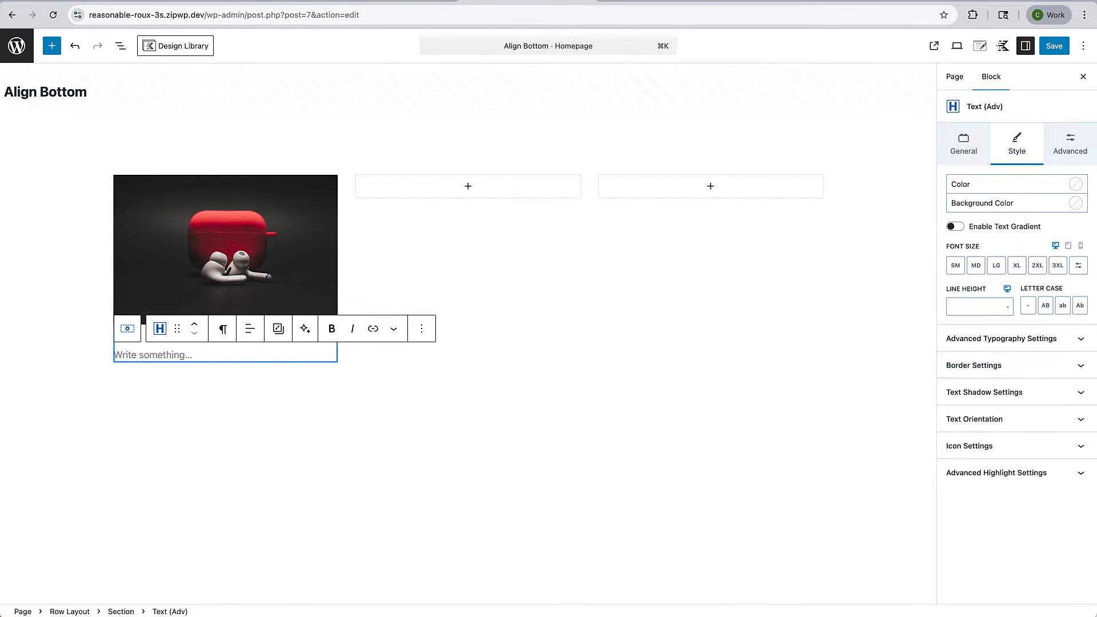
{"action": "type", "text": "It is a long established fact that a reader will be distracted by the readable content of a page when looking at its layout. The point of using Lorem Ipsum is that it has a more-or-less normal distribution of letters, as opposed to using"}
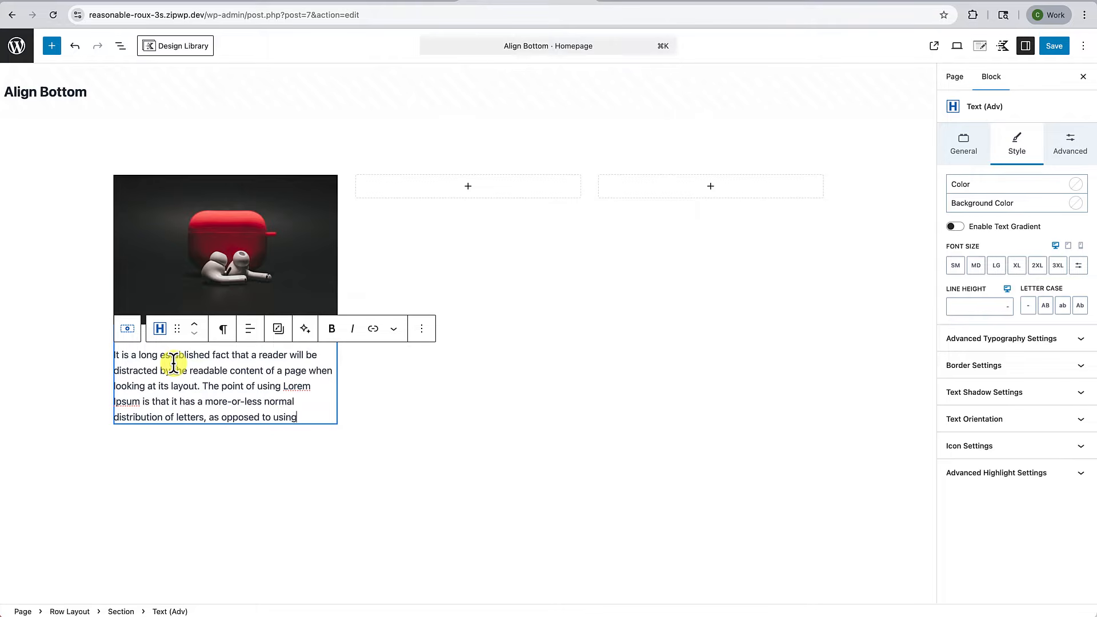
Add a Buttons (Adv) block below the paragraph and label its button "Our Button"
{"action": "key", "text": "Return"}
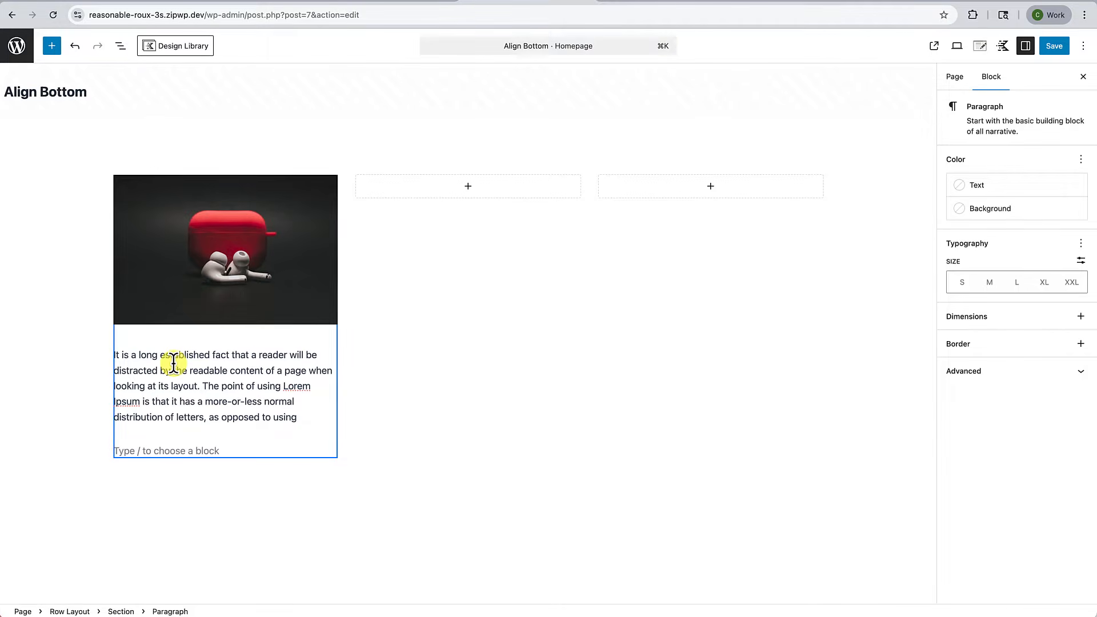
{"action": "type", "text": "/button"}
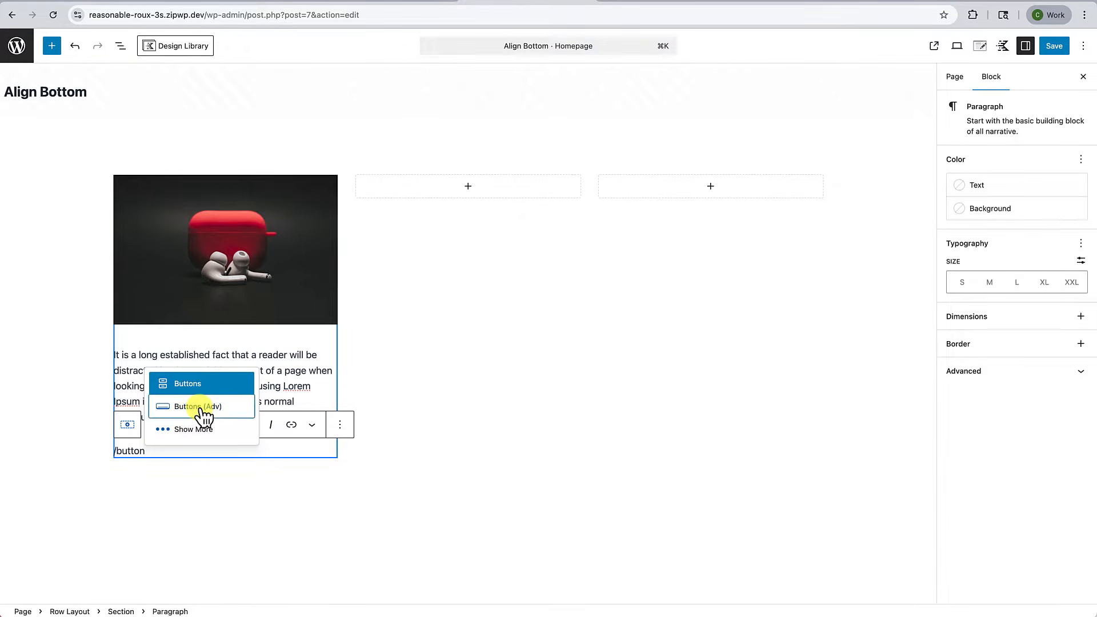
{"action": "left_click", "coordinate": [200, 407]}
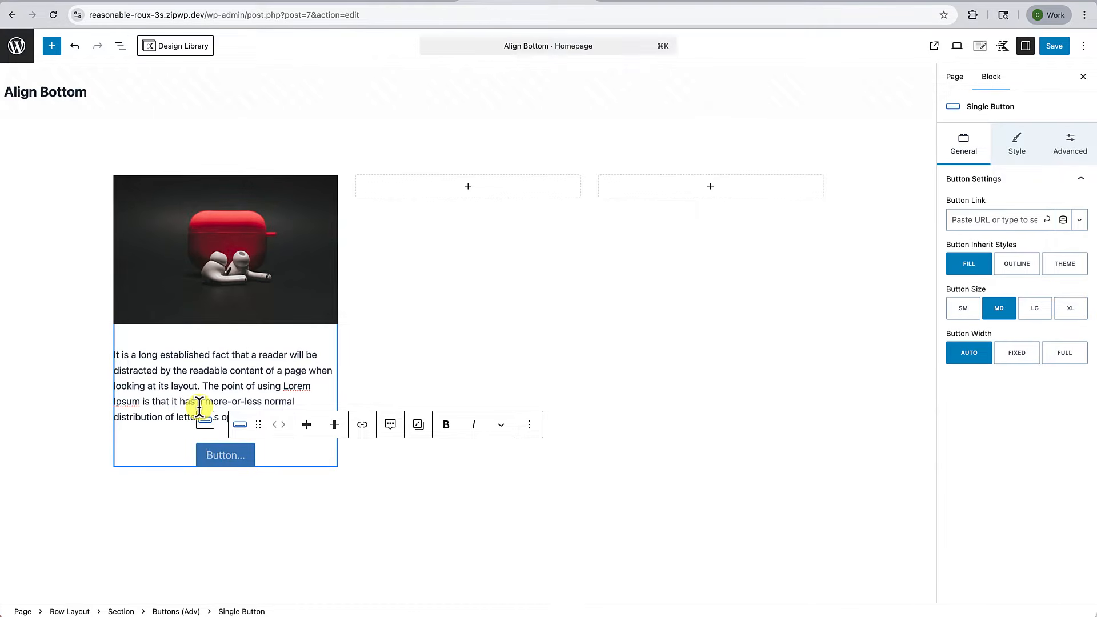
{"action": "type", "text": "Our Button"}
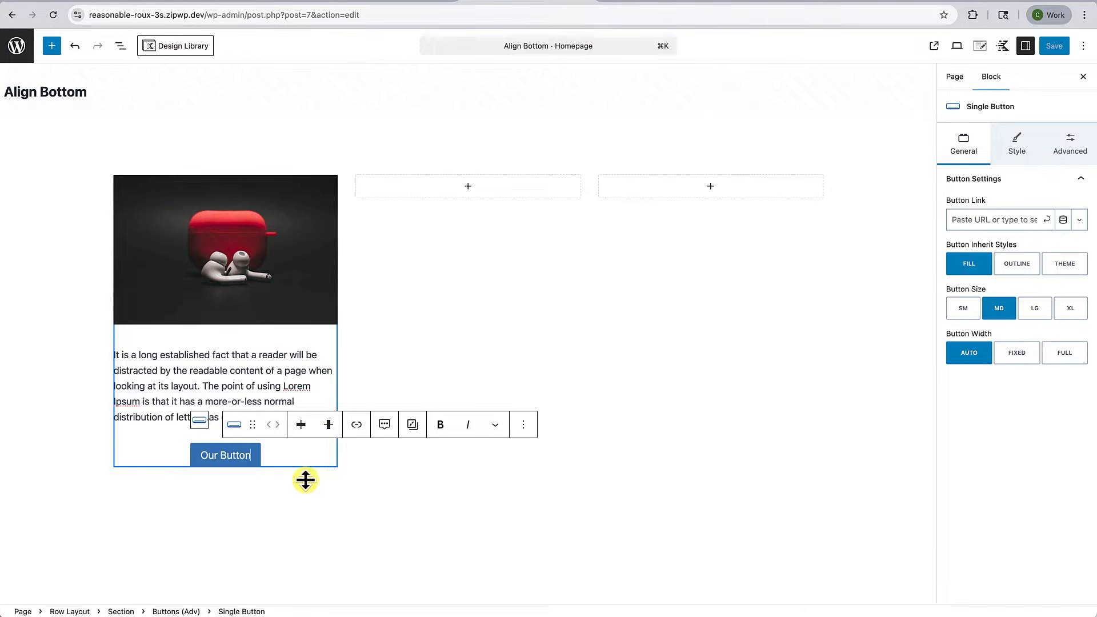
Left-align the Buttons (Adv) block below the paragraph in the first column
{"action": "left_click", "coordinate": [306, 480]}
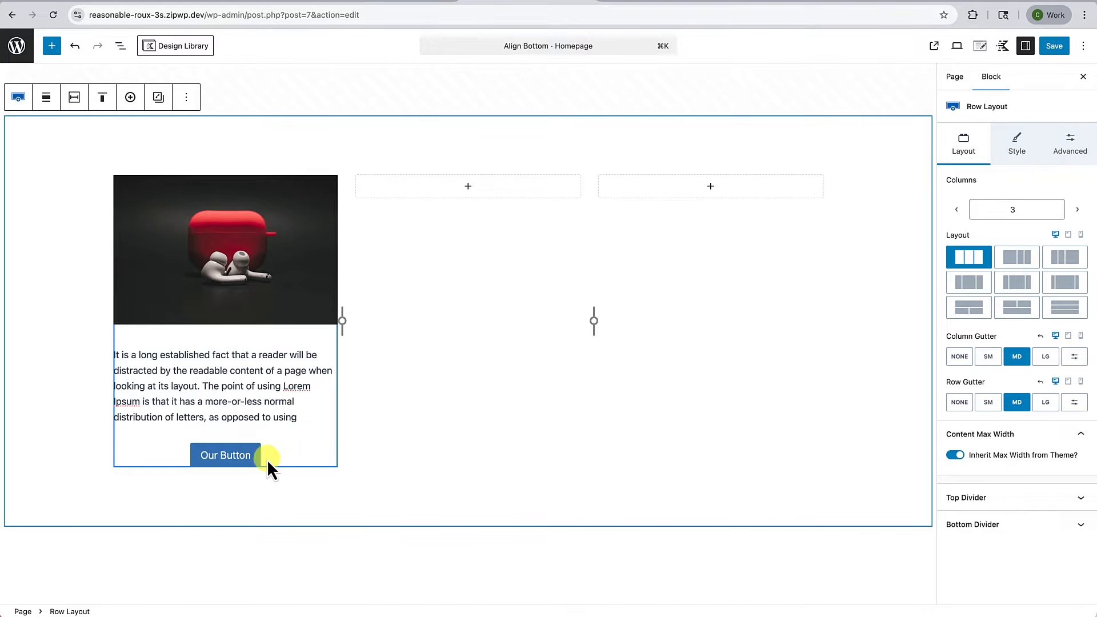
{"action": "left_click", "coordinate": [285, 454]}
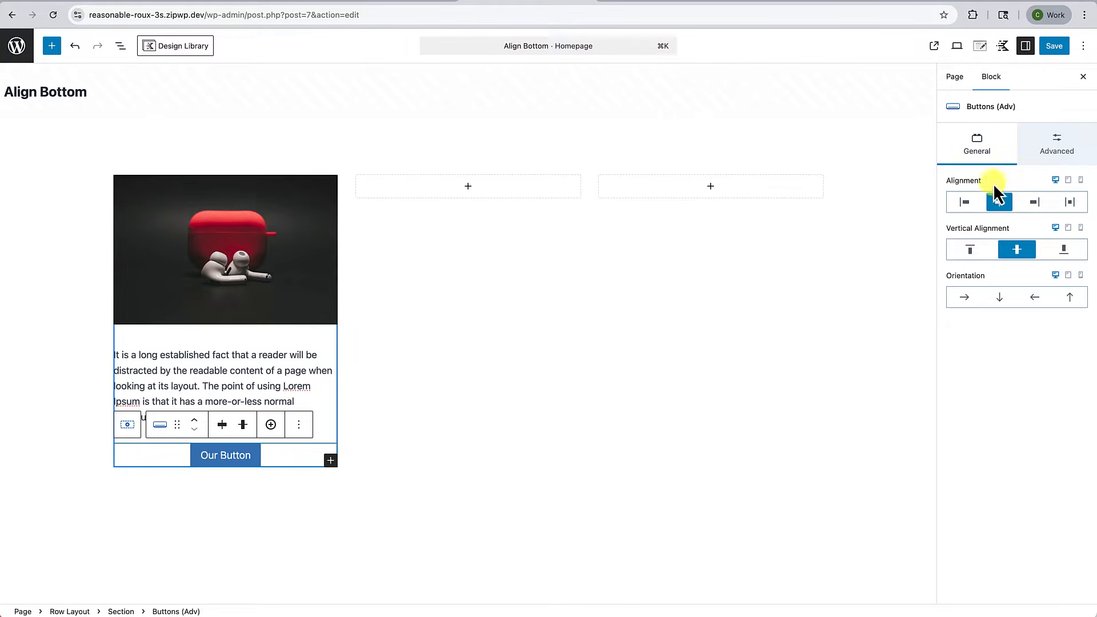
{"action": "left_click", "coordinate": [965, 204]}
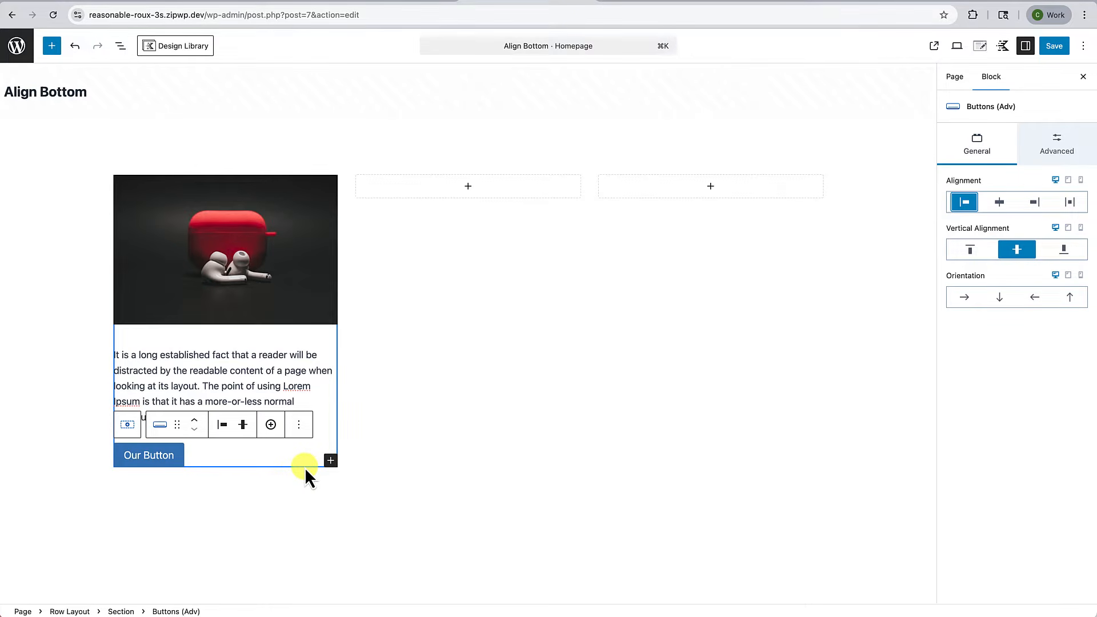
Give the first column's section the light grey-blue palette colour EDF2F7 as its background
{"action": "left_click", "coordinate": [120, 47]}
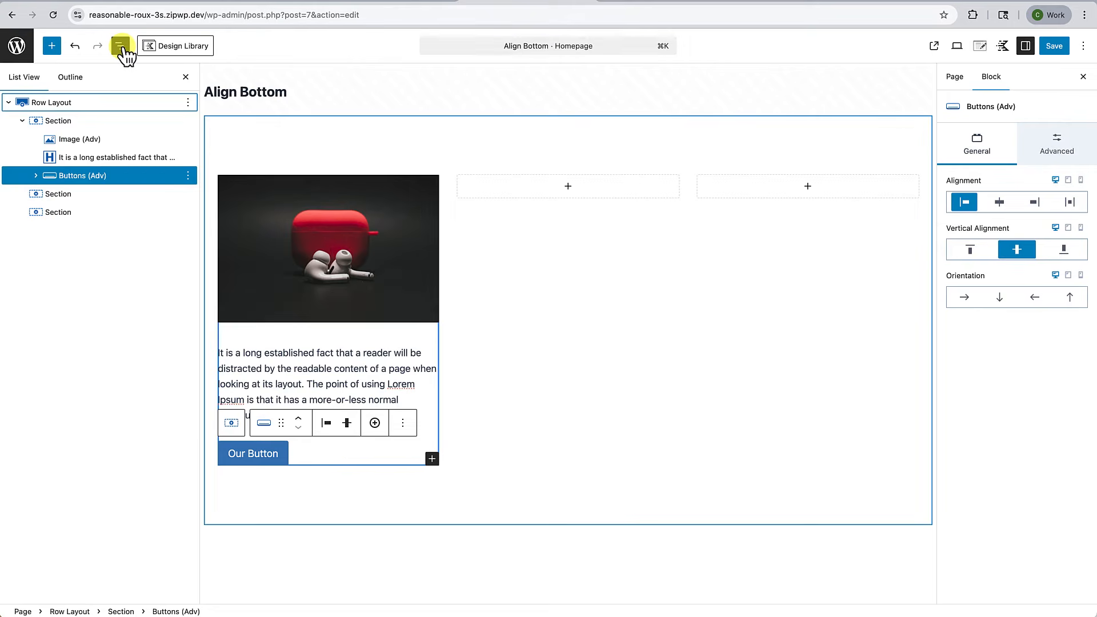
{"action": "left_click", "coordinate": [79, 123]}
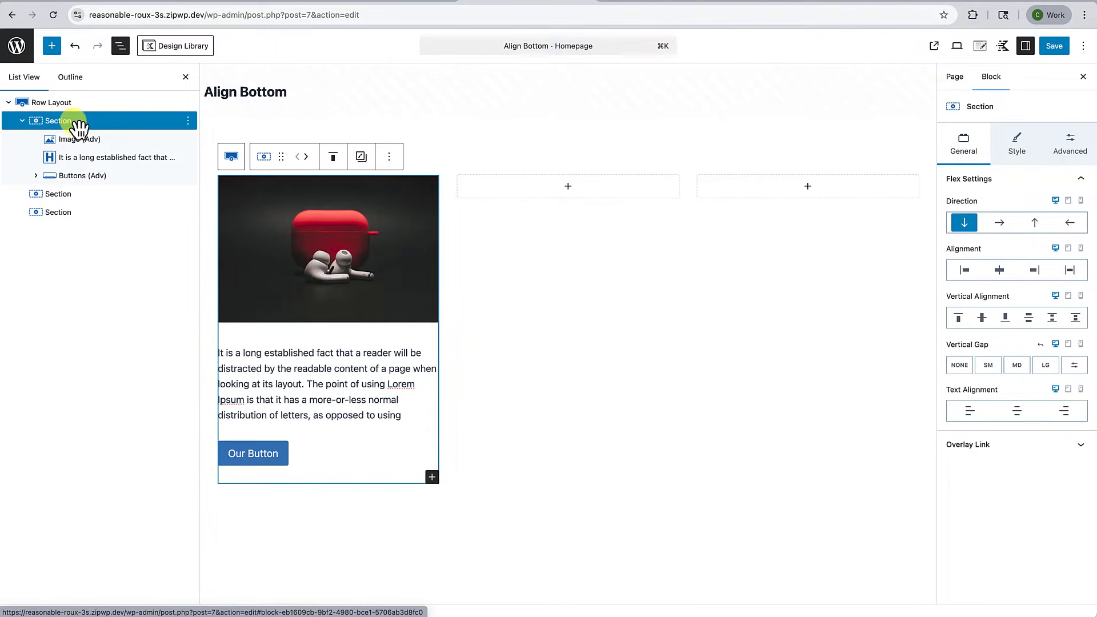
{"action": "left_click", "coordinate": [1010, 147]}
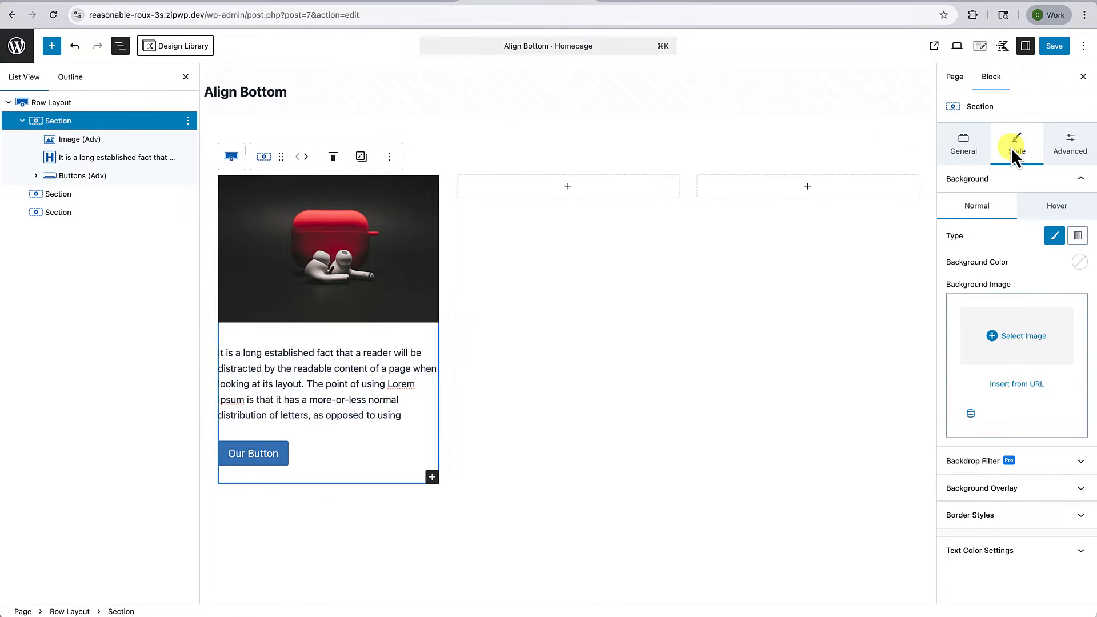
{"action": "left_click", "coordinate": [1081, 263]}
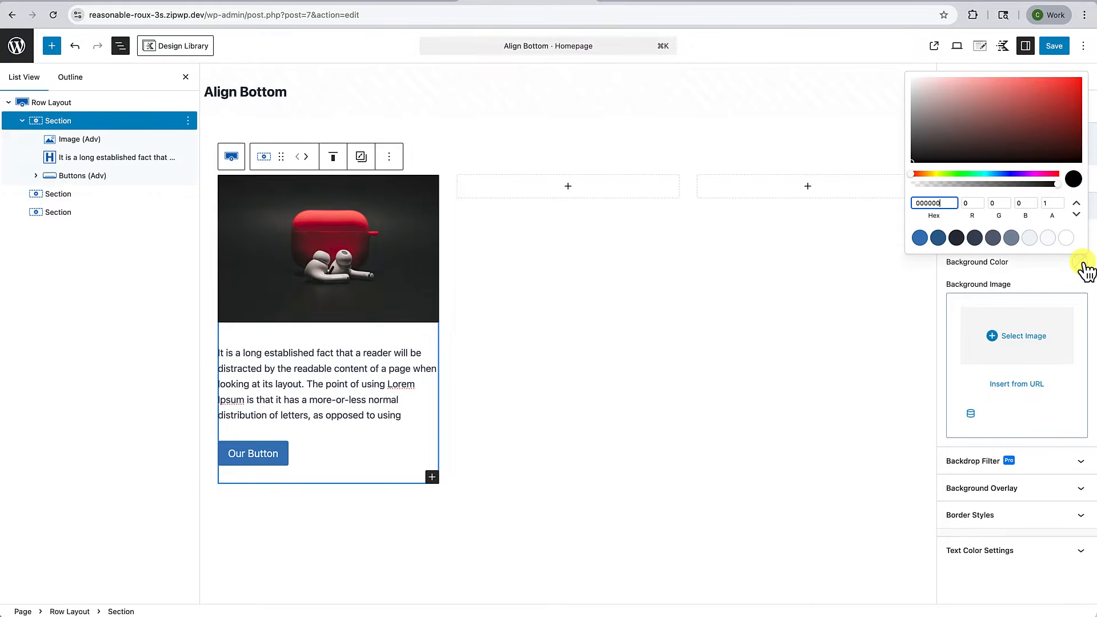
{"action": "left_click", "coordinate": [1031, 244]}
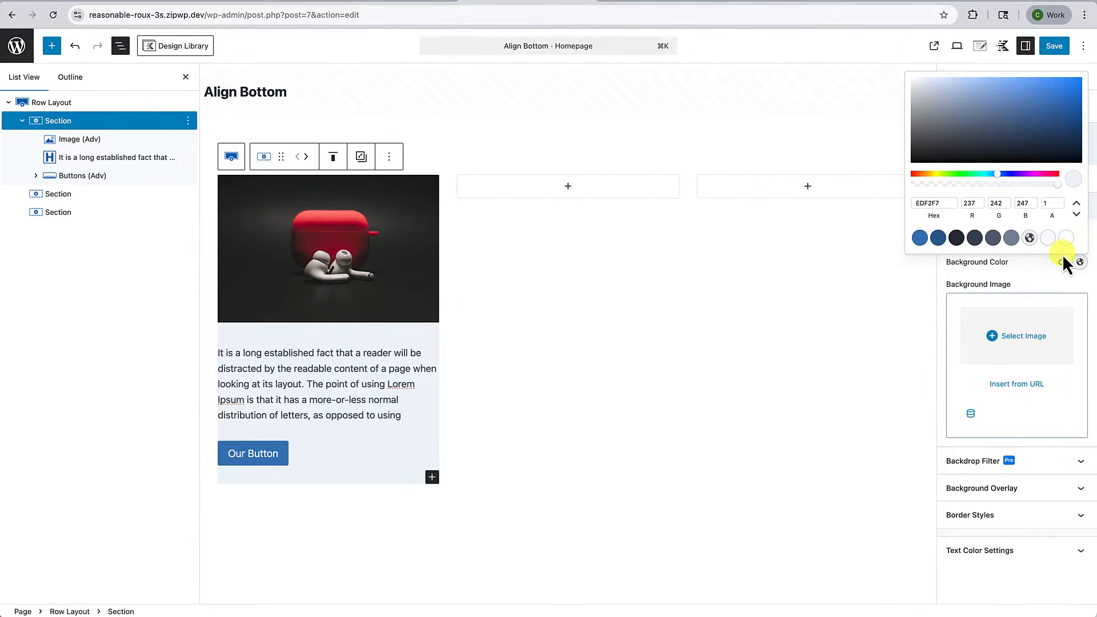
{"action": "left_click", "coordinate": [1042, 279]}
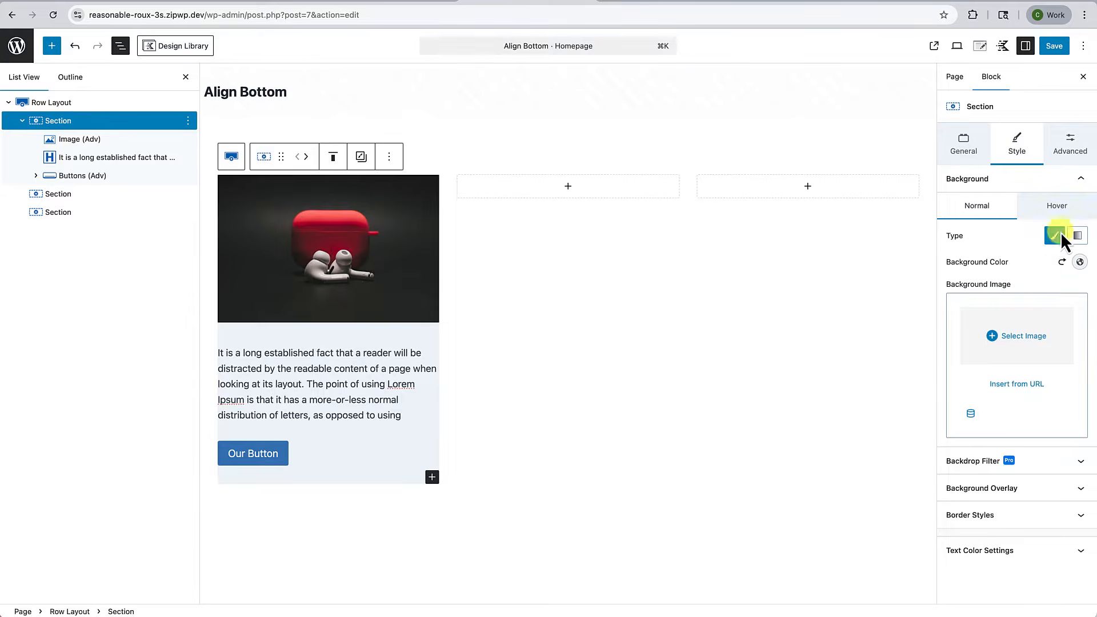
Link the first section's padding on all sides and set it to Small 24px
{"action": "left_click", "coordinate": [1074, 148]}
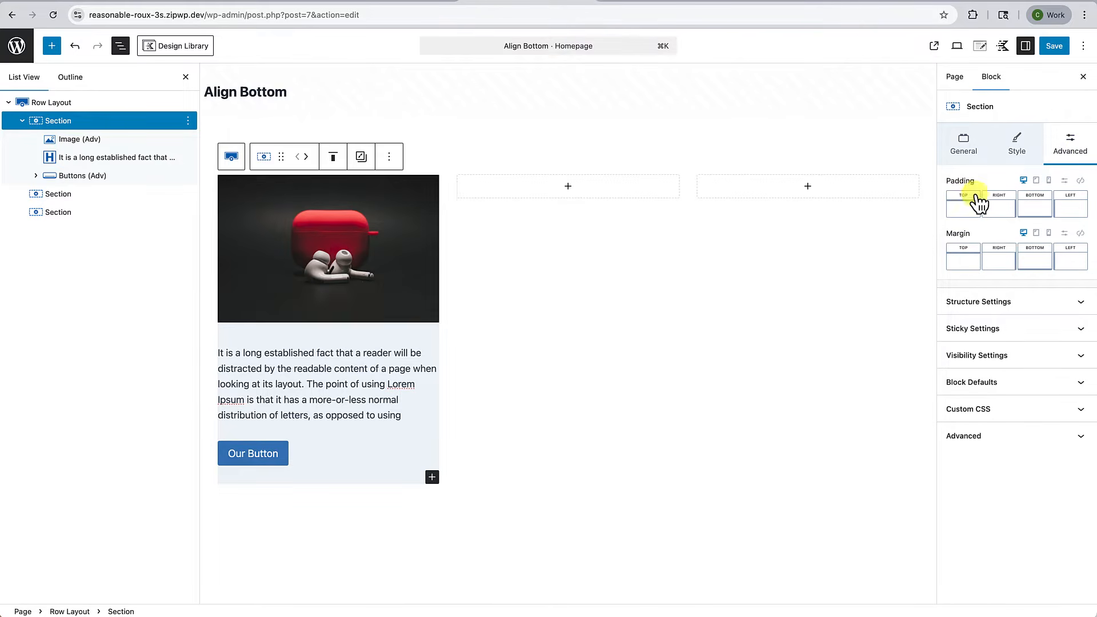
{"action": "left_click", "coordinate": [1080, 182]}
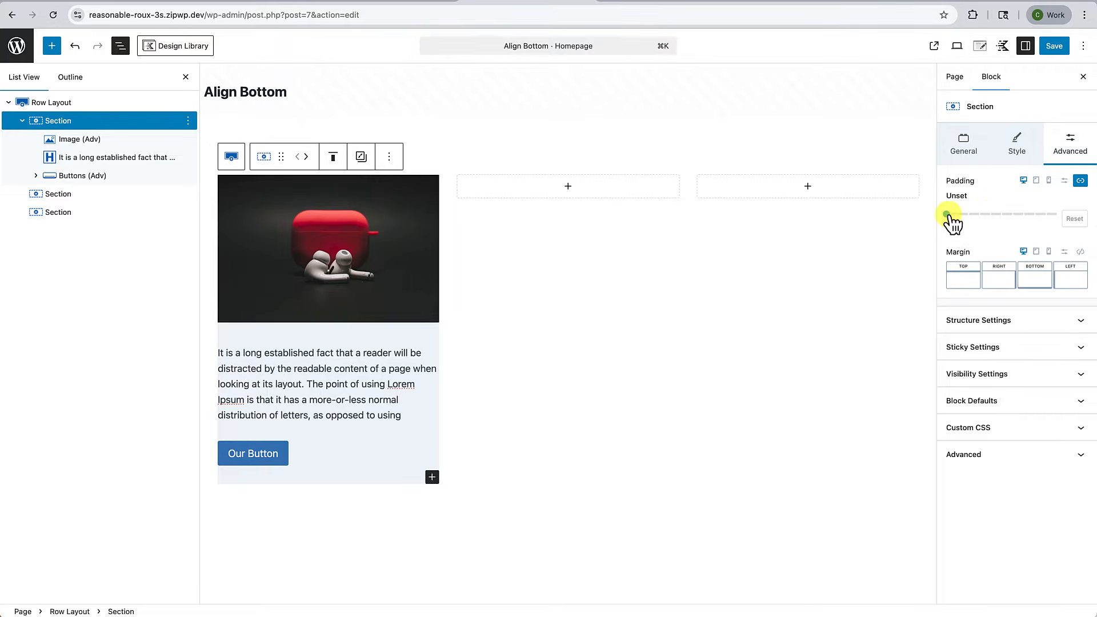
{"action": "left_click_drag", "start_coordinate": [946, 215], "coordinate": [980, 223]}
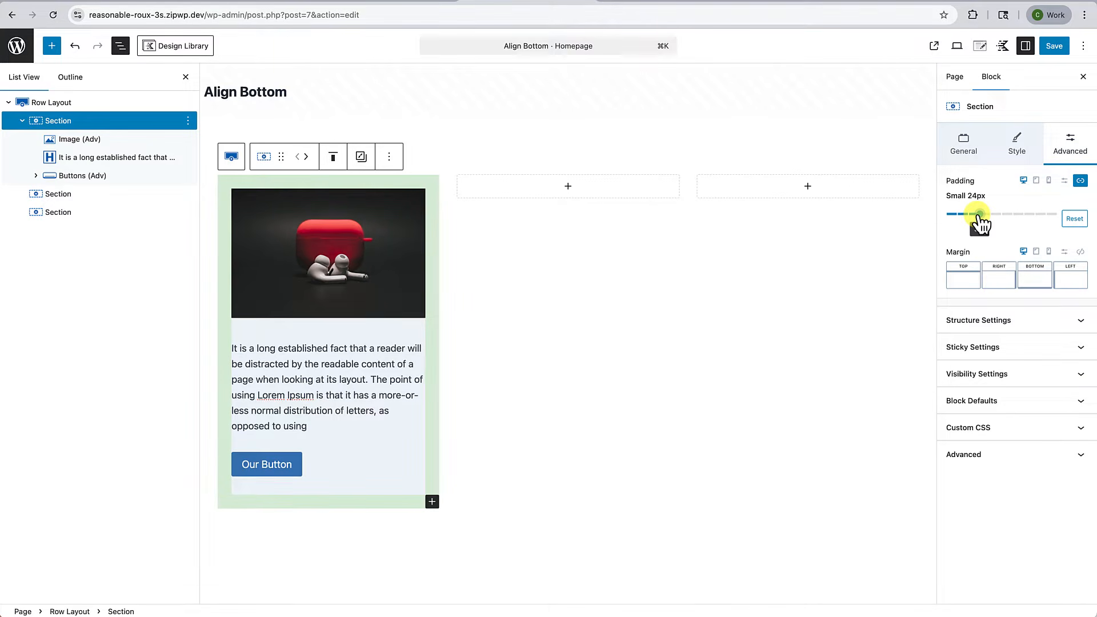
{"action": "left_click", "coordinate": [741, 352]}
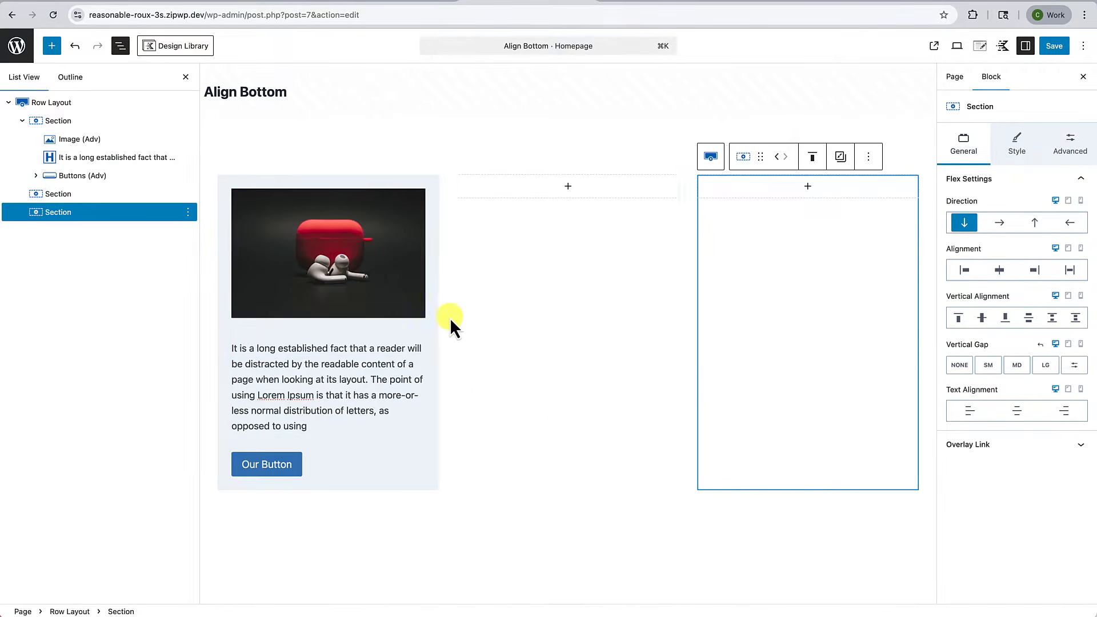
{"action": "left_click", "coordinate": [187, 78]}
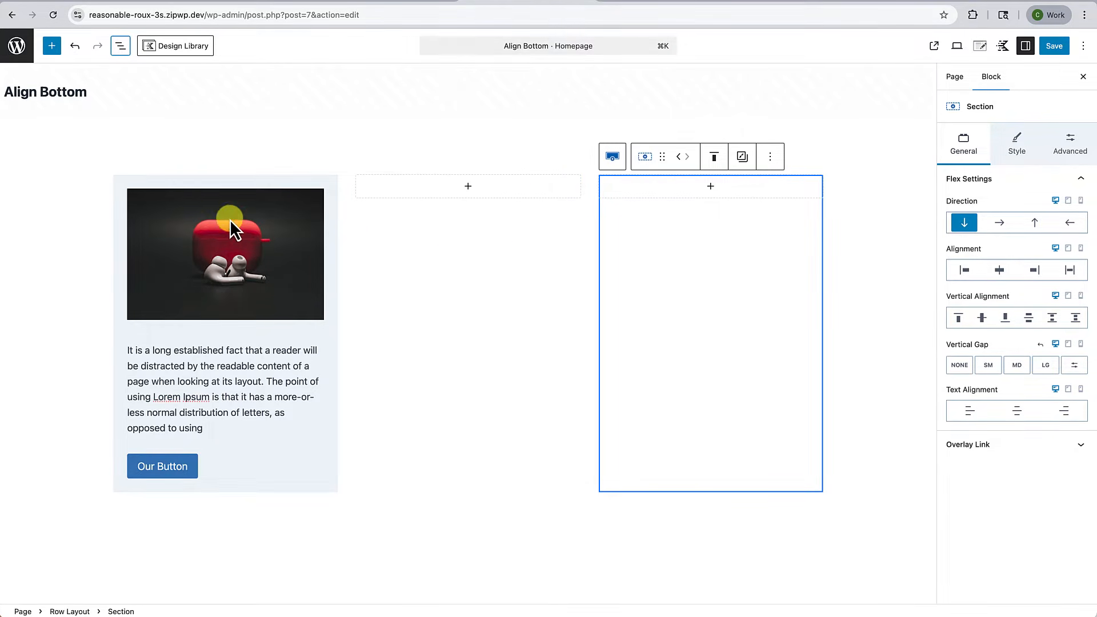
Copy the image, text and buttons blocks of the first section together
{"action": "left_click", "coordinate": [122, 49]}
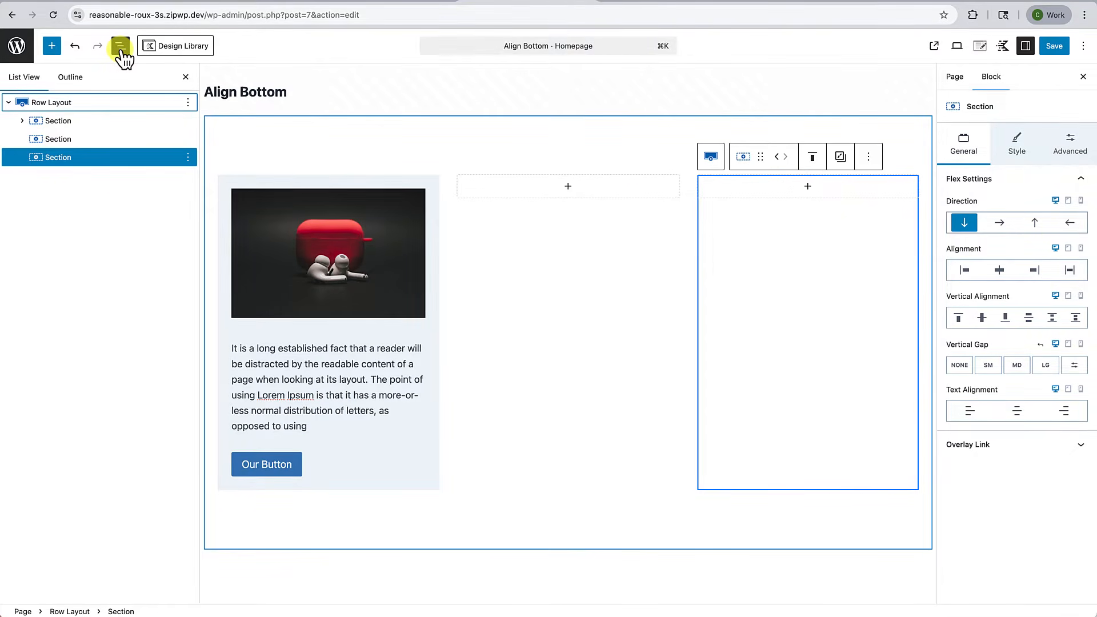
{"action": "left_click", "coordinate": [73, 122]}
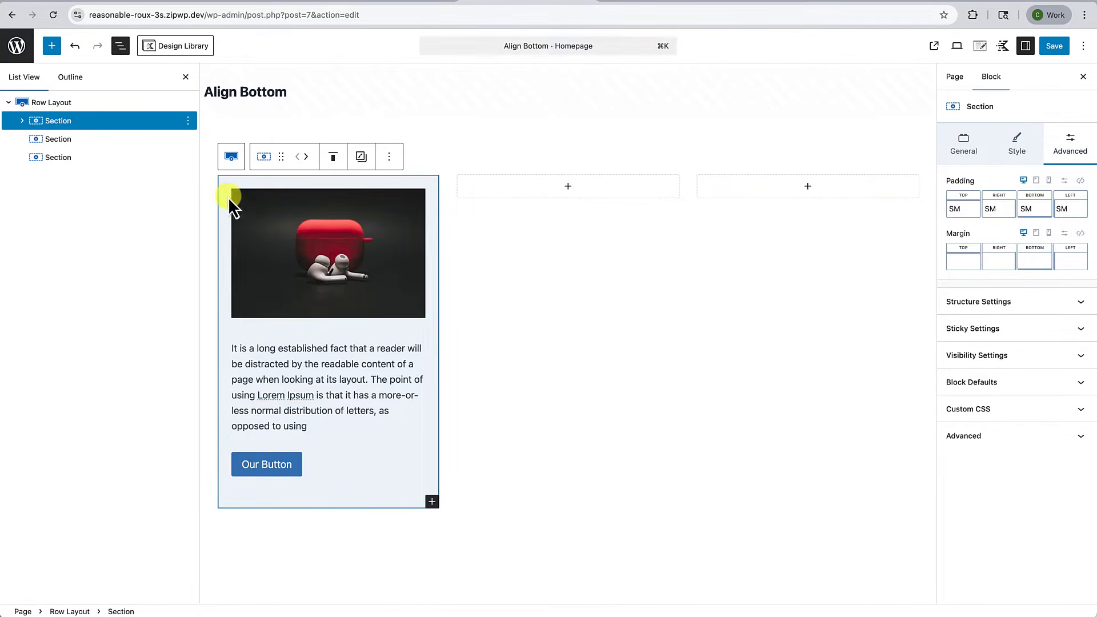
{"action": "left_click", "coordinate": [22, 120]}
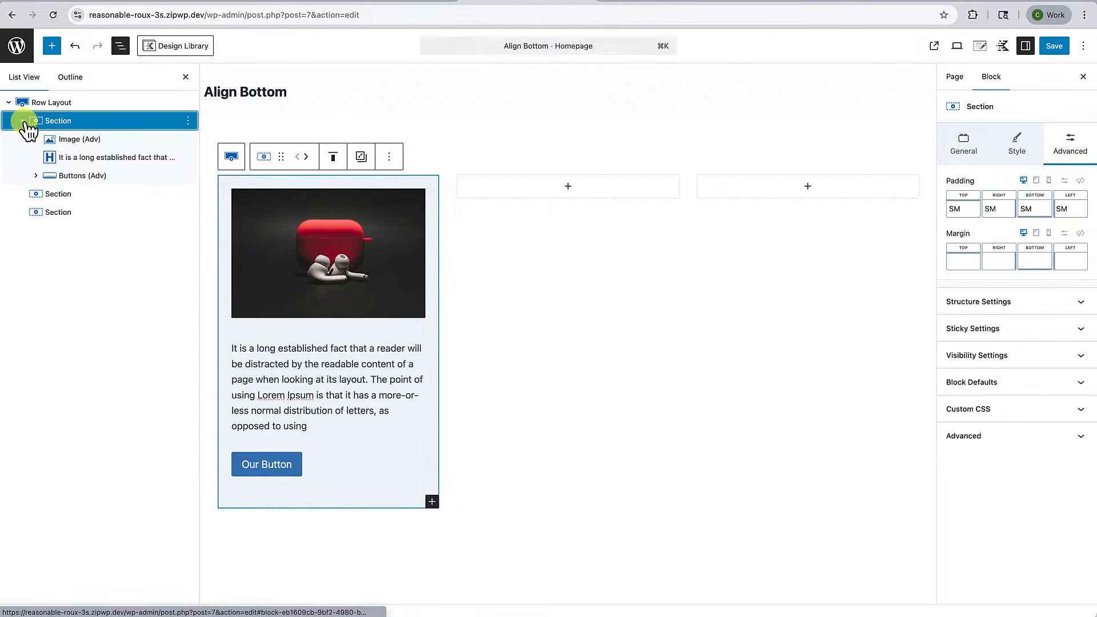
{"action": "left_click", "coordinate": [94, 143]}
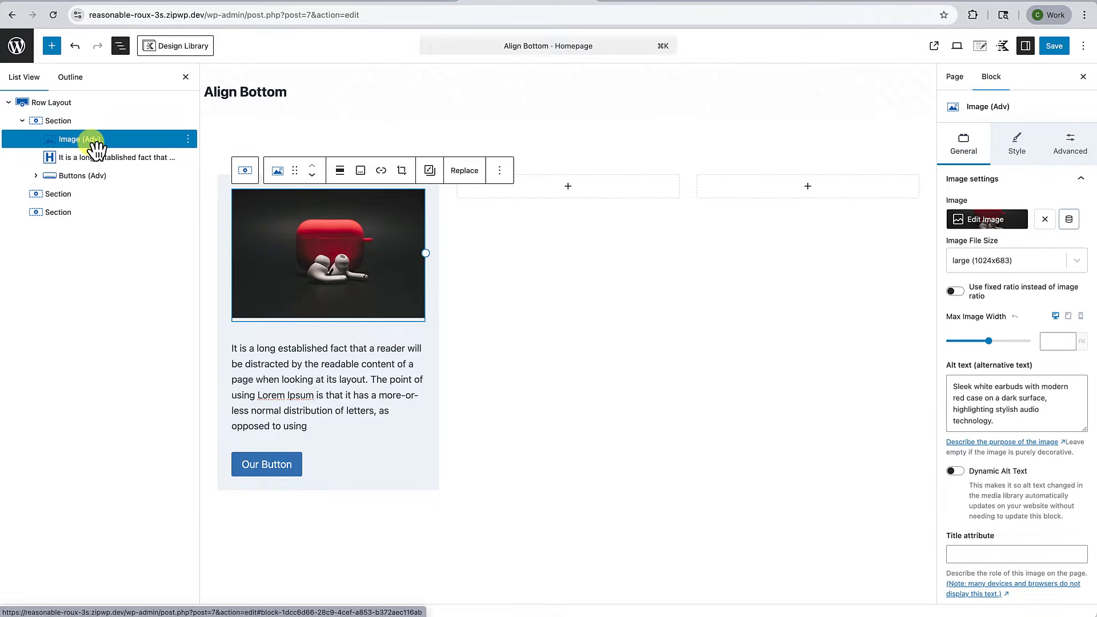
{"action": "left_click", "coordinate": [126, 179], "text": "shift"}
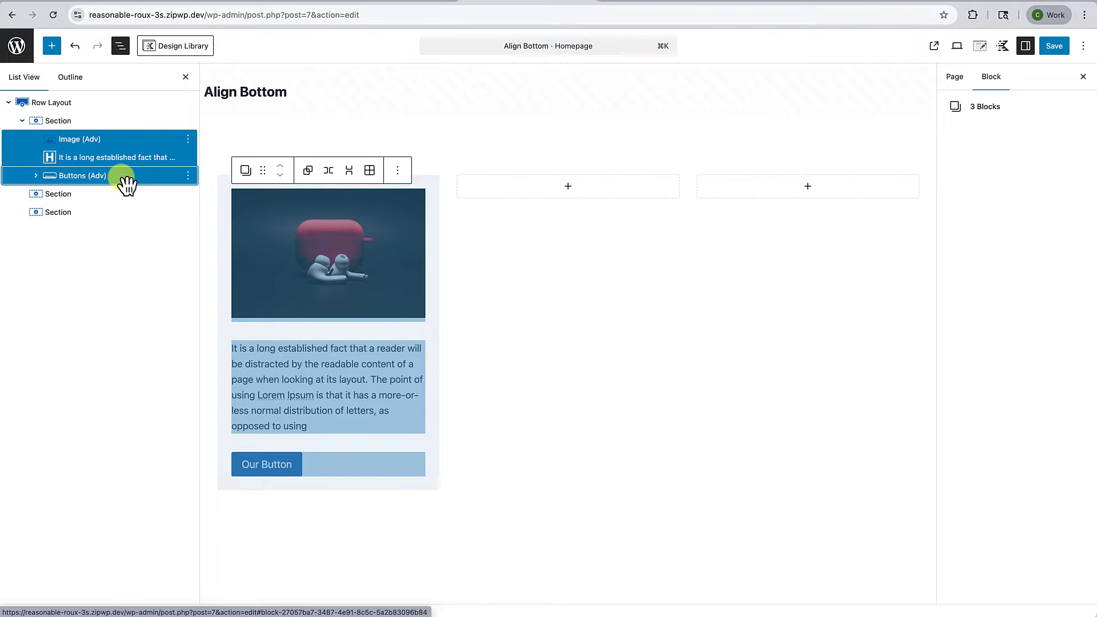
{"action": "left_click", "coordinate": [398, 172]}
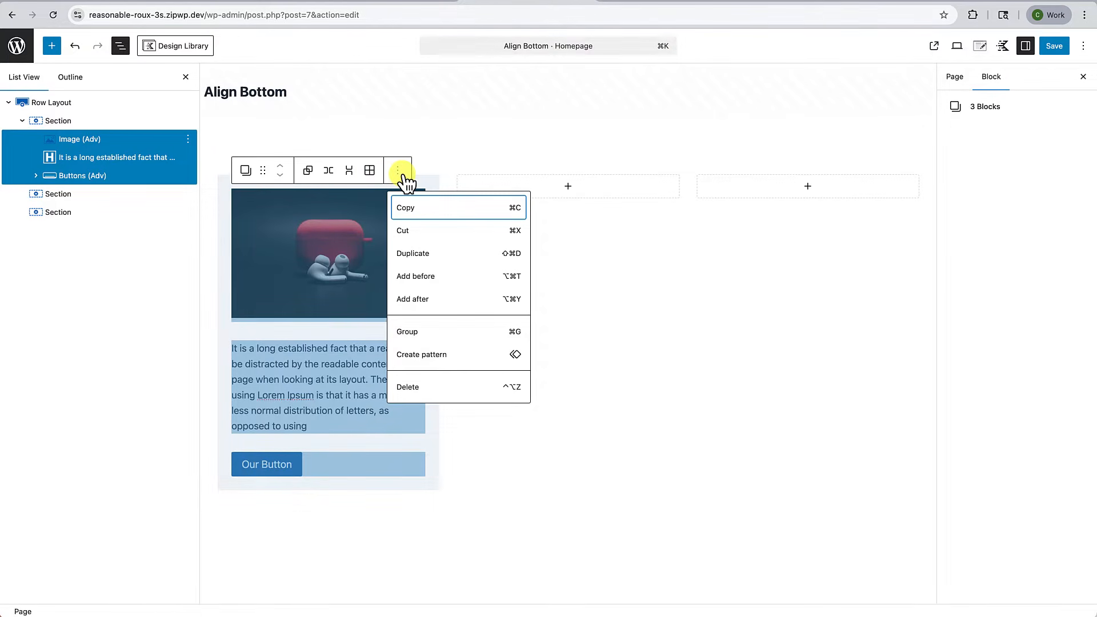
{"action": "left_click", "coordinate": [411, 210]}
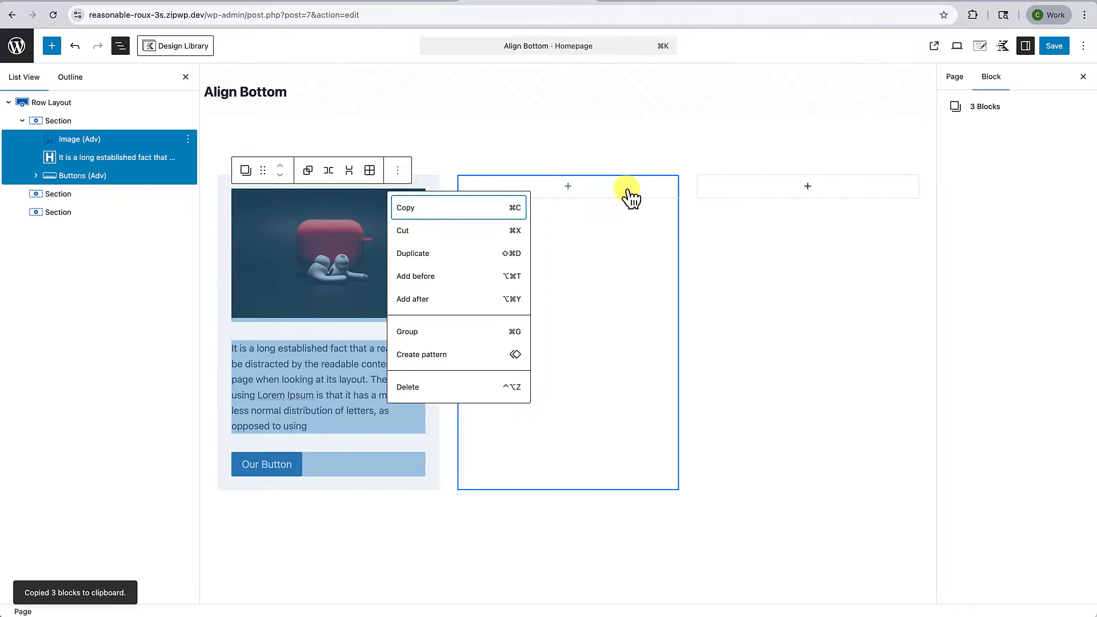
Paste the copied image, text and buttons blocks into the empty second and third columns, each in place of a new Paragraph block
{"action": "left_click", "coordinate": [568, 187]}
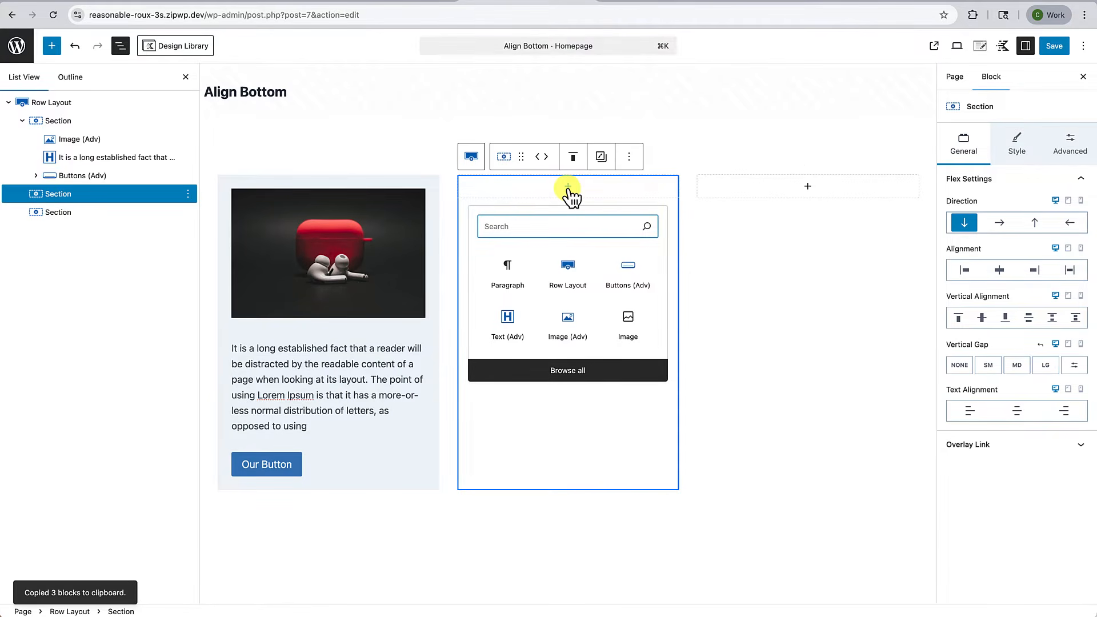
{"action": "left_click", "coordinate": [506, 275]}
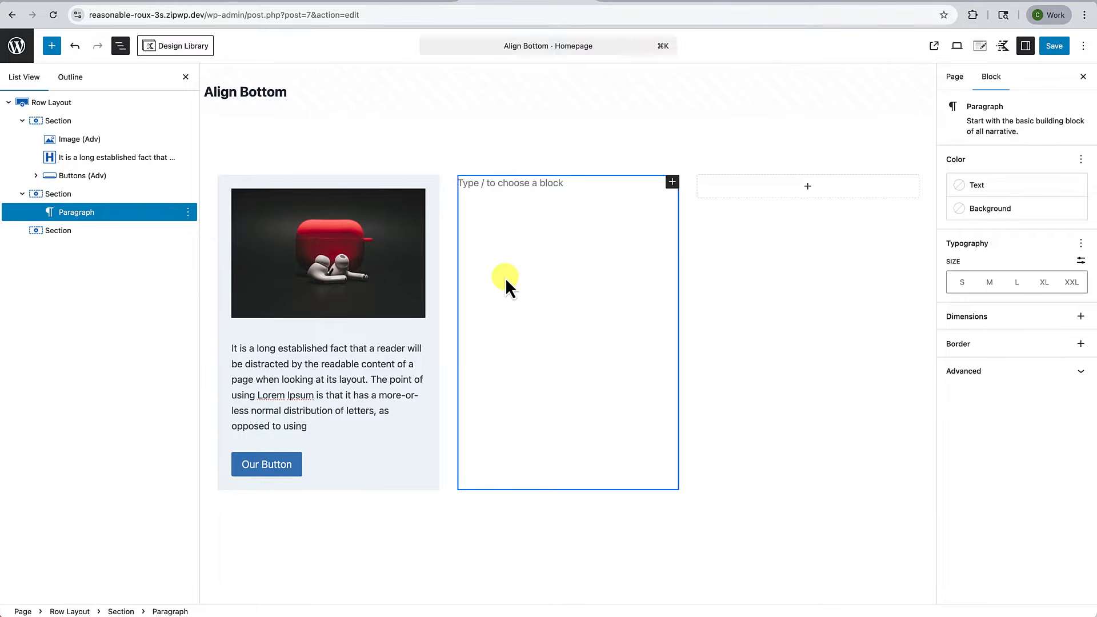
{"action": "key", "text": "super+v"}
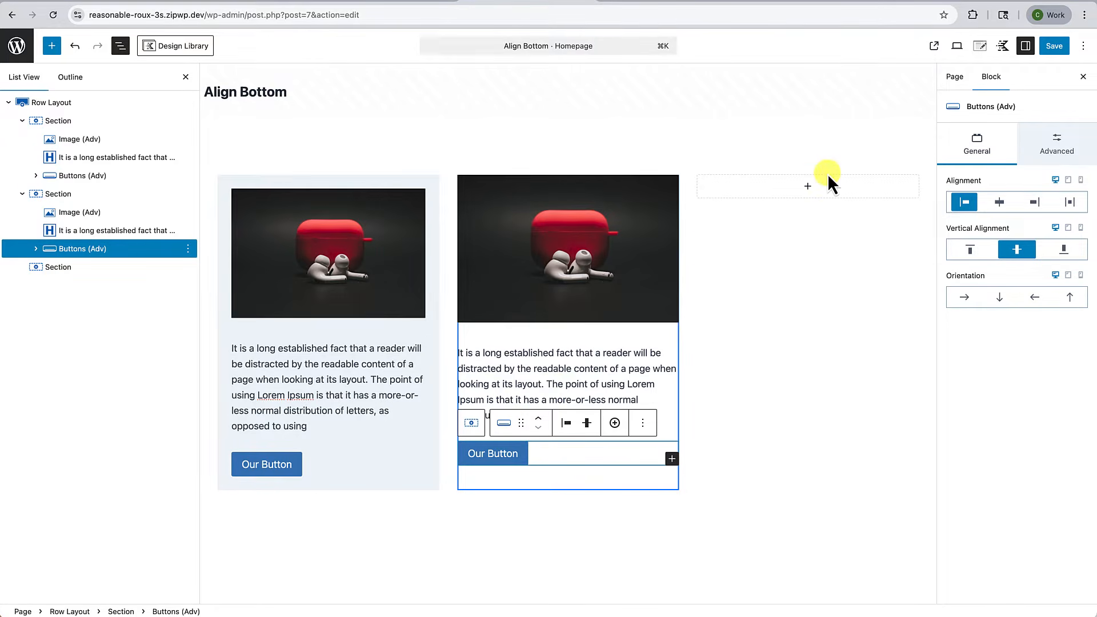
{"action": "left_click", "coordinate": [809, 186]}
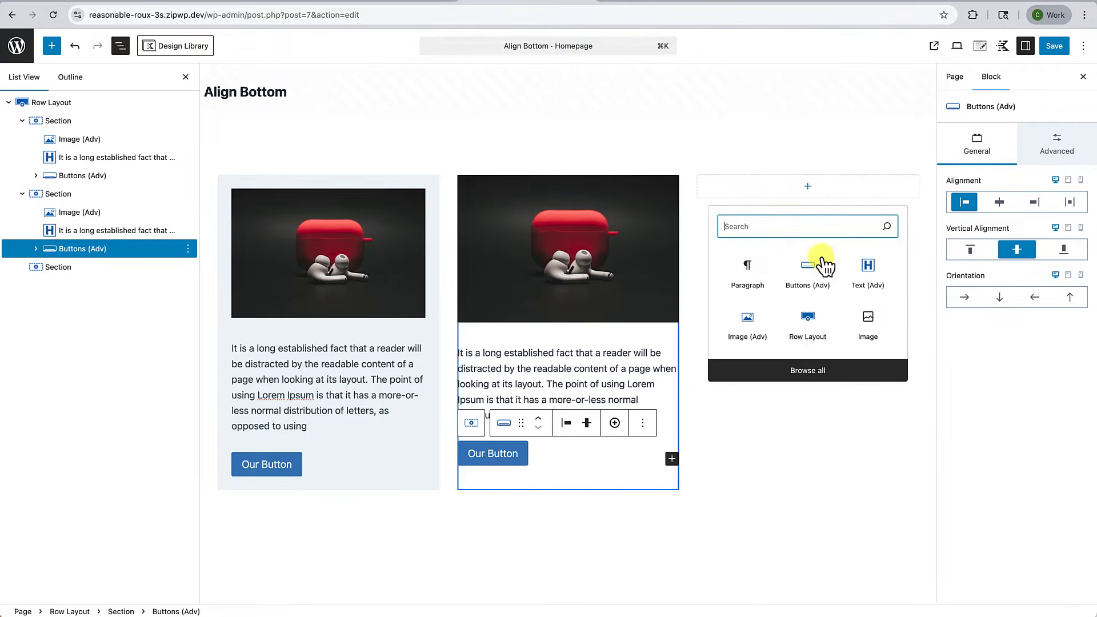
{"action": "left_click", "coordinate": [746, 285]}
{"action": "key", "text": "super+v"}
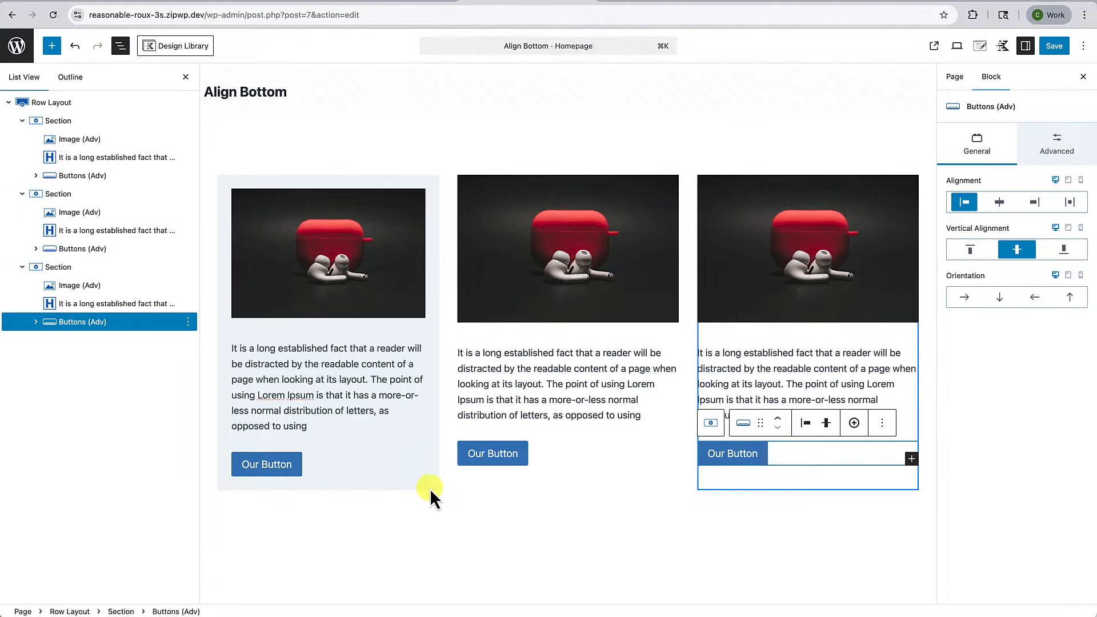
Copy the styles of the first column's section
{"action": "left_click", "coordinate": [64, 122]}
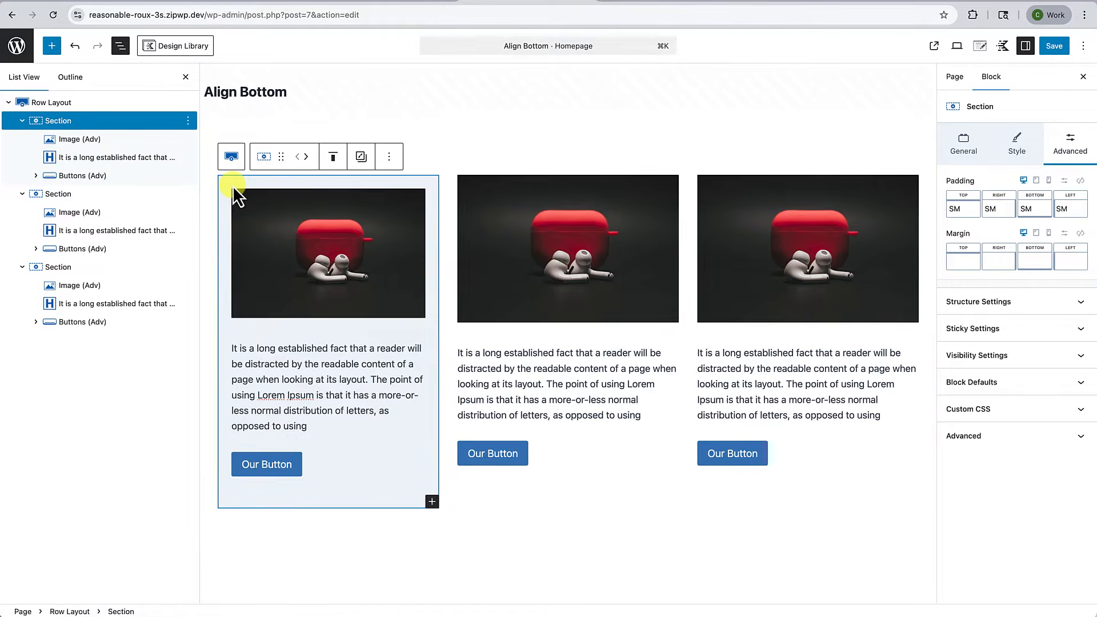
{"action": "left_click", "coordinate": [361, 157]}
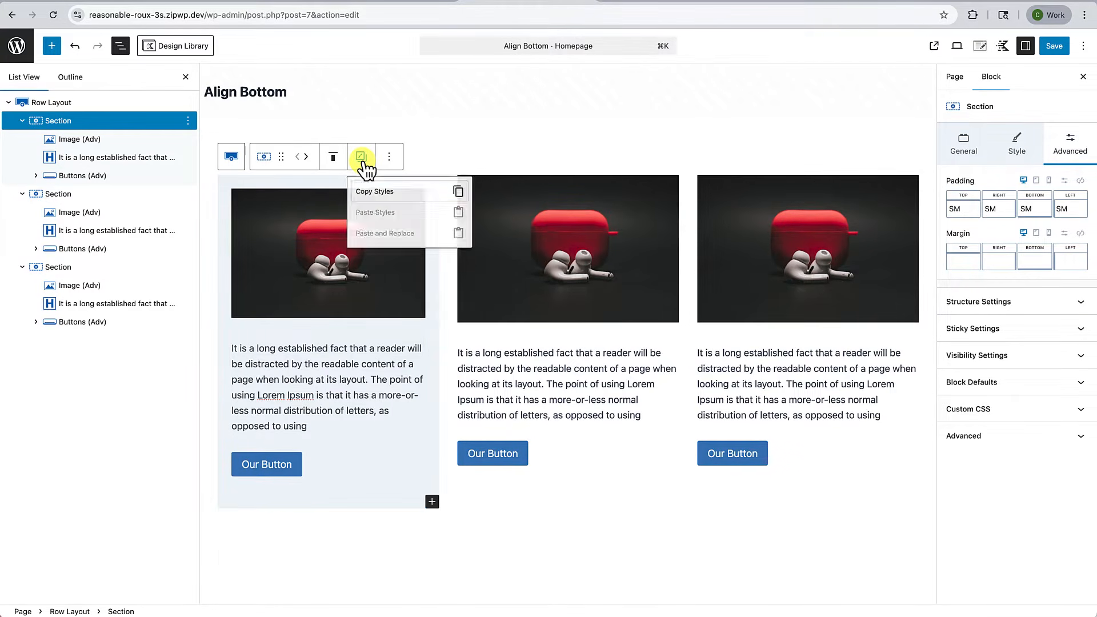
{"action": "left_click", "coordinate": [370, 196]}
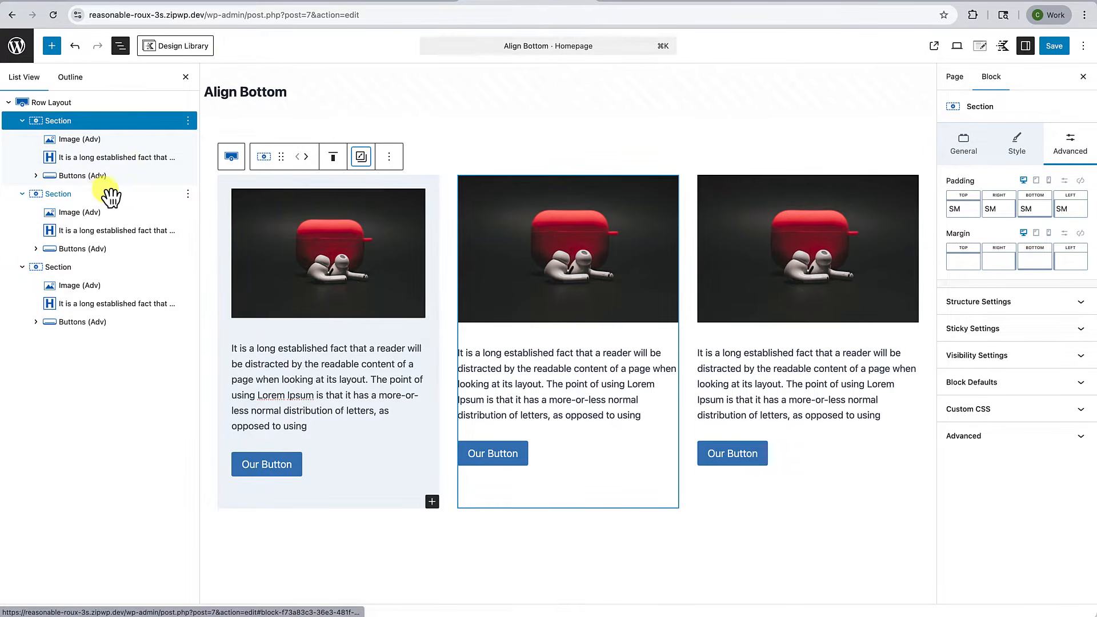
Paste the copied section styles onto the second and third sections together, and close the block list
{"action": "left_click", "coordinate": [59, 194]}
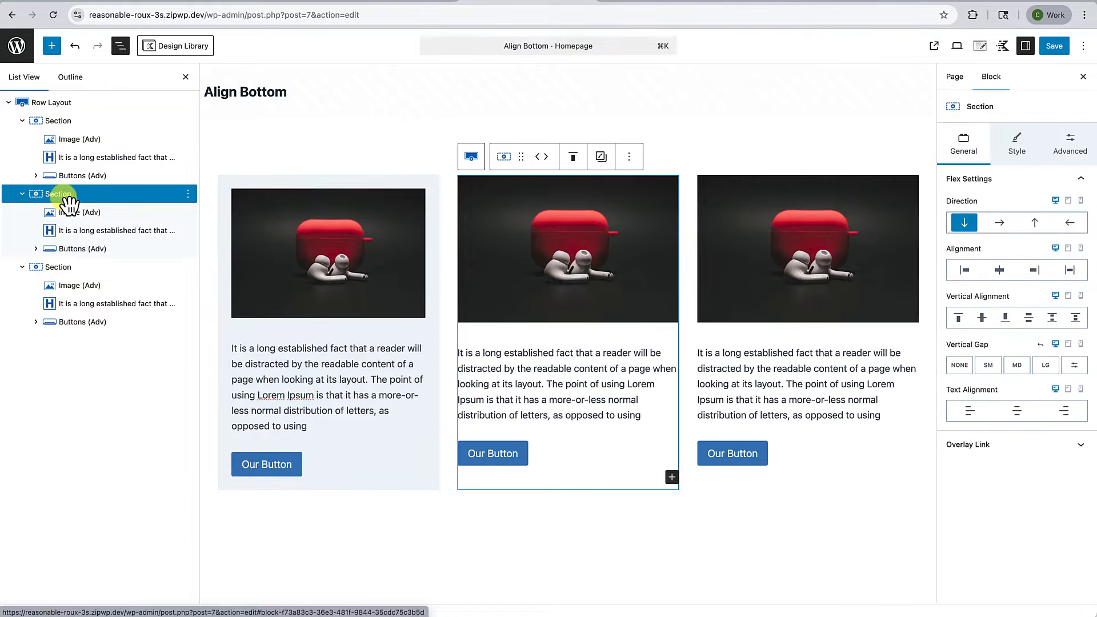
{"action": "left_click", "coordinate": [64, 267], "text": "shift"}
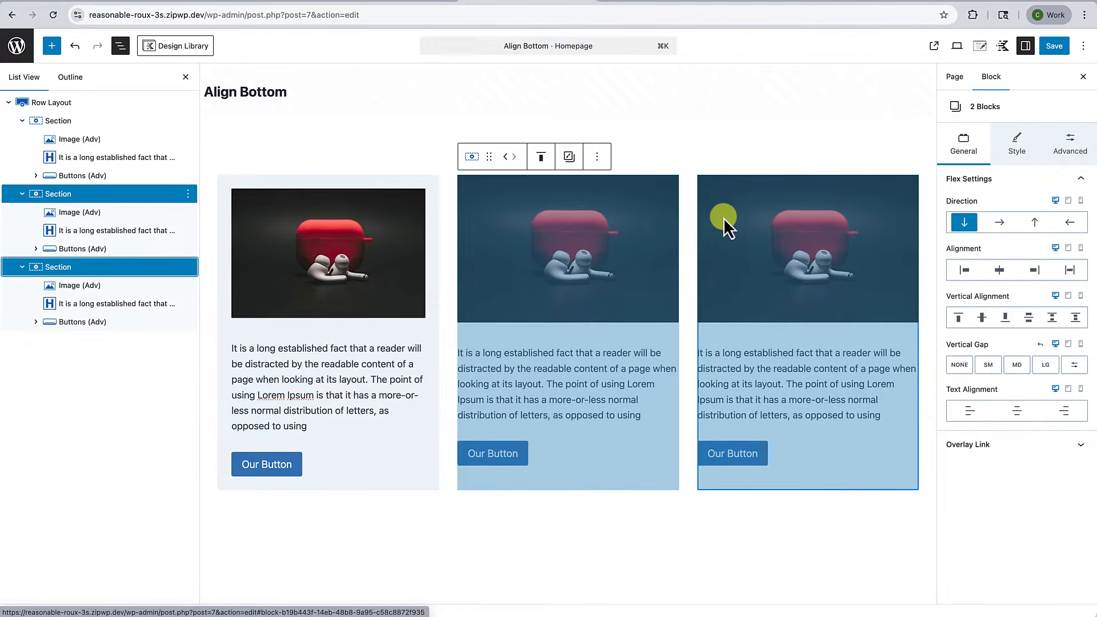
{"action": "left_click", "coordinate": [572, 159]}
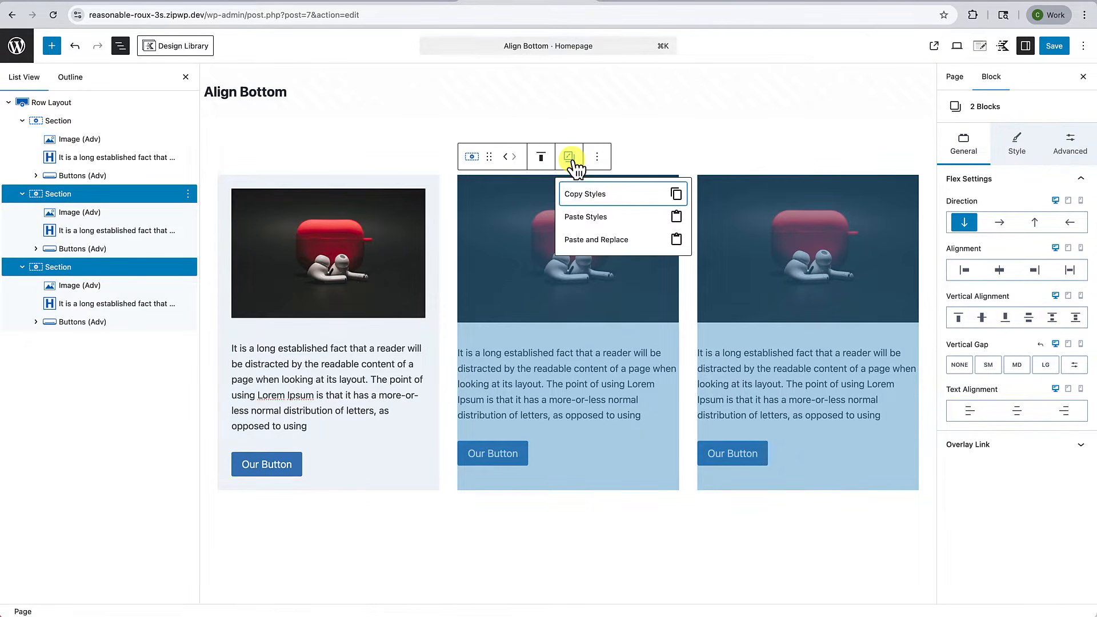
{"action": "left_click", "coordinate": [588, 220]}
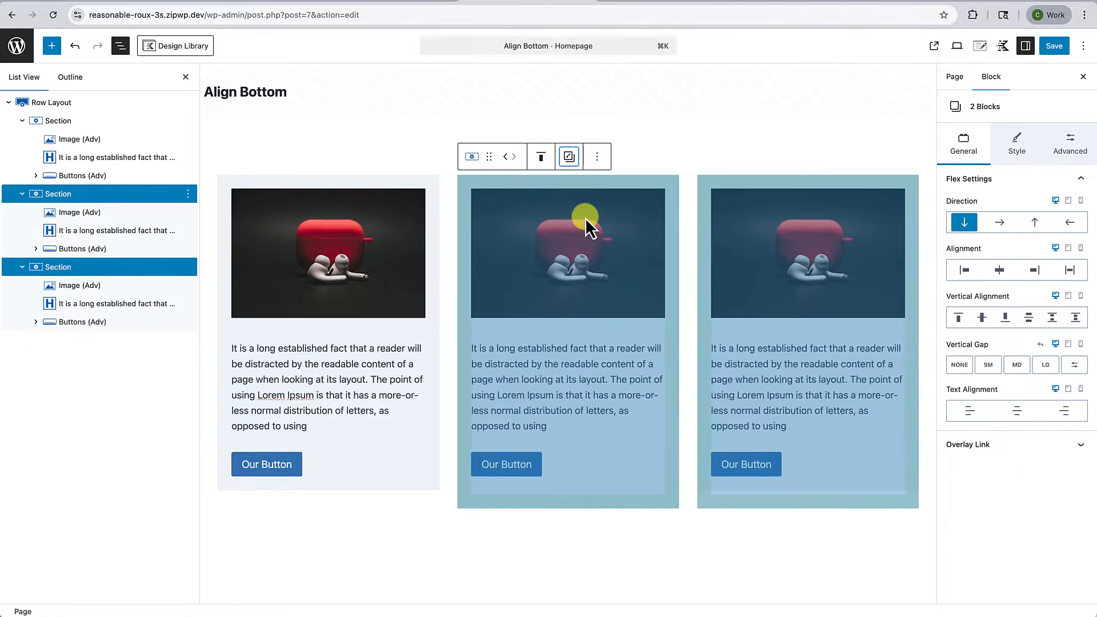
{"action": "left_click", "coordinate": [495, 530]}
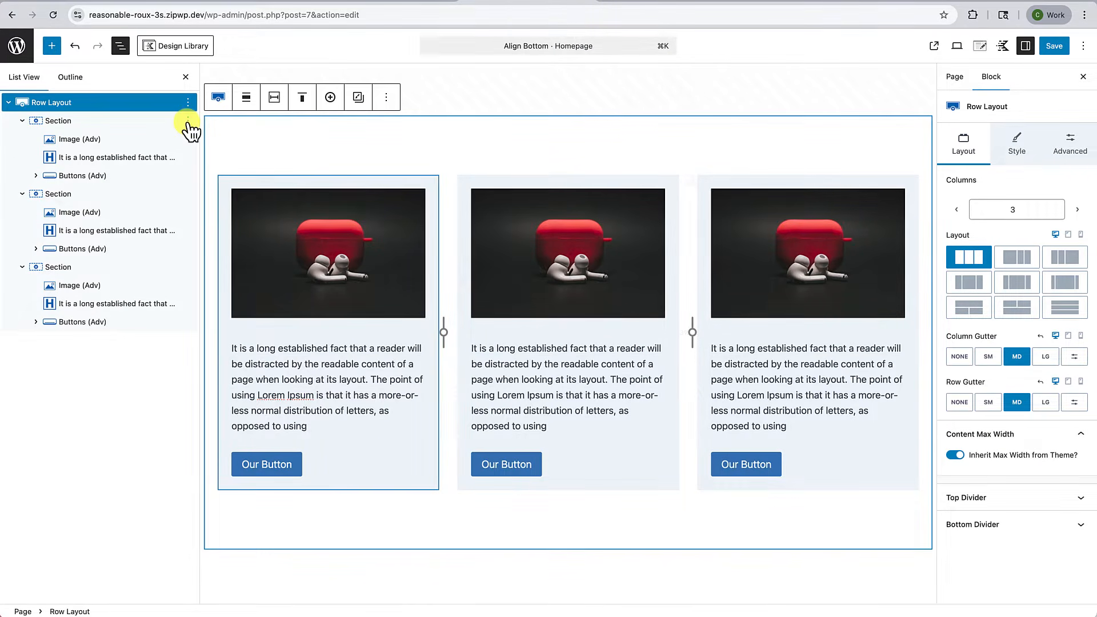
{"action": "left_click", "coordinate": [187, 79]}
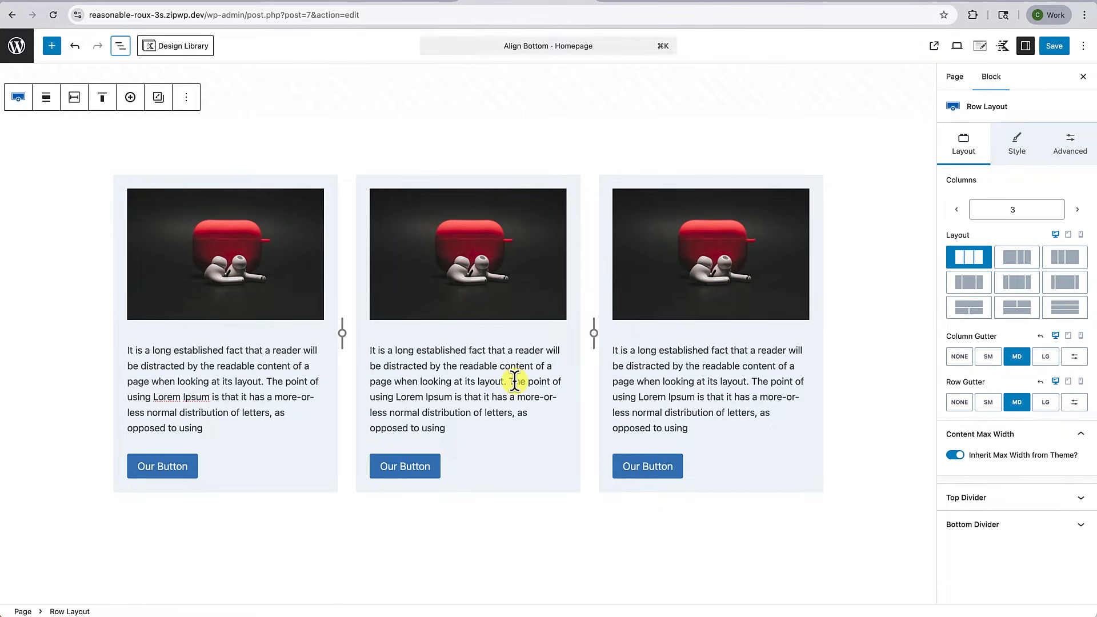
Copy the "The point of using Lorem Ipsum" sentence in the second column's text and paste it after an added period at the end
{"action": "left_click_drag", "start_coordinate": [508, 381], "coordinate": [540, 429]}
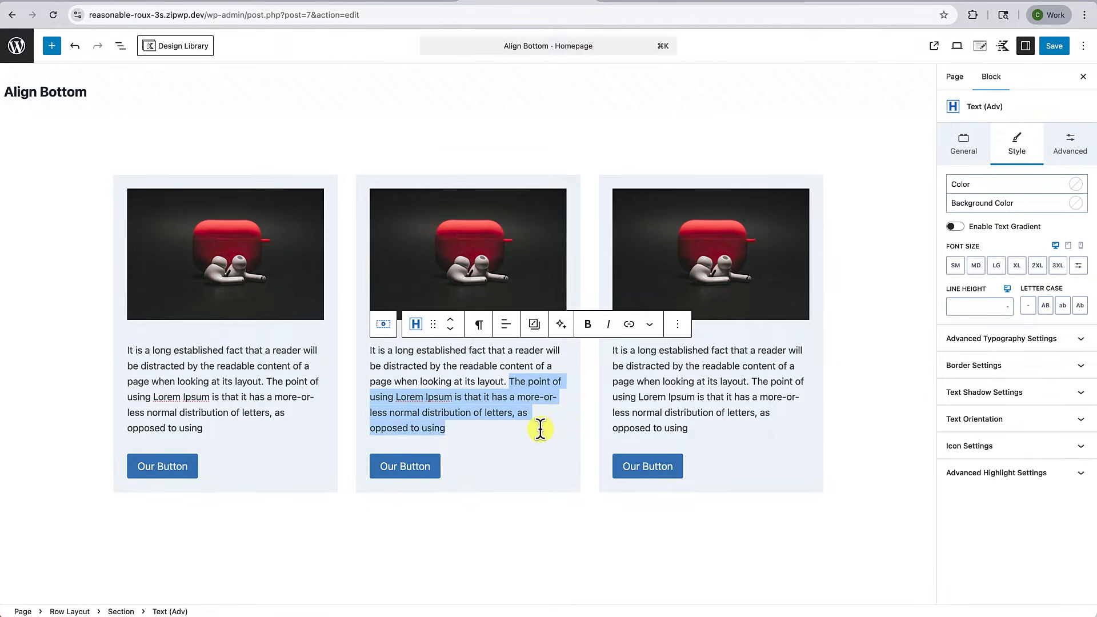
{"action": "left_click", "coordinate": [491, 430]}
{"action": "type", "text": "."}
{"action": "key", "text": "super+v"}
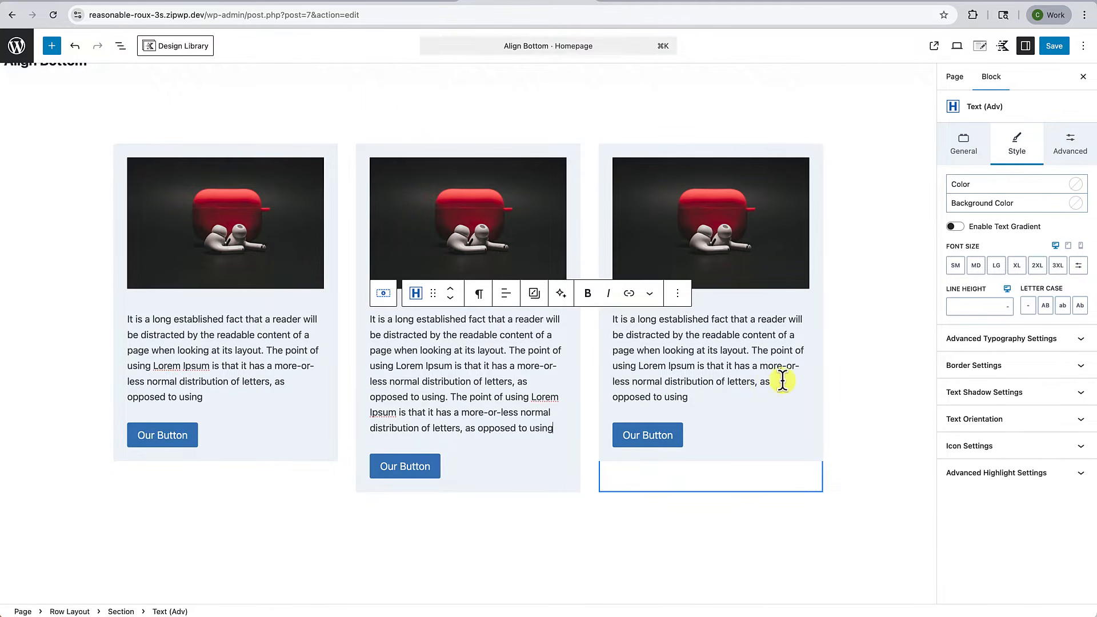
Add a period and paste the copied sentence twice at the end of the third column's text
{"action": "left_click", "coordinate": [732, 393]}
{"action": "type", "text": "."}
{"action": "key", "text": "super+v"}
{"action": "key", "text": "super+v"}
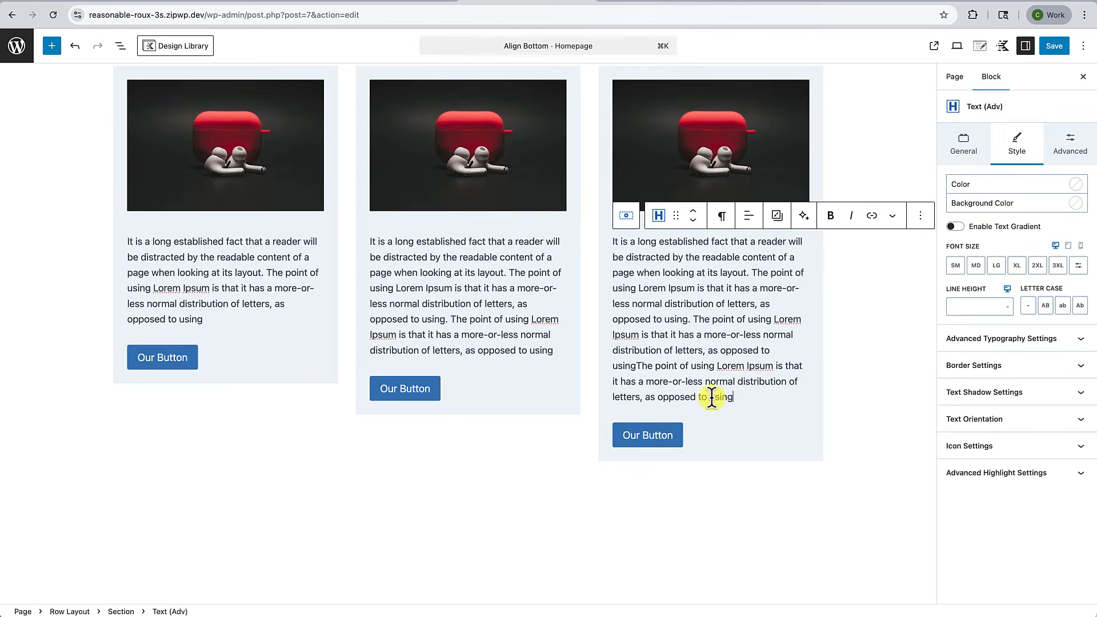
{"action": "left_click", "coordinate": [604, 529]}
{"action": "scroll", "coordinate": [607, 520], "scroll_direction": "up", "scroll_amount": 2}
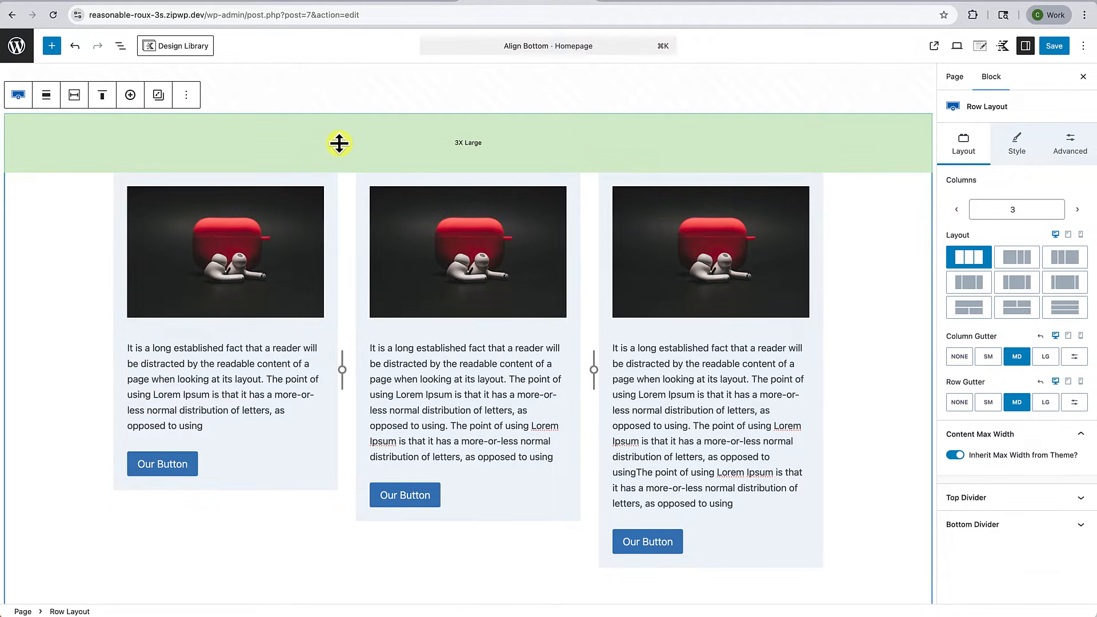
Select the Row Layout and enable its Inner Column Height 100% option
{"action": "left_click", "coordinate": [122, 48]}
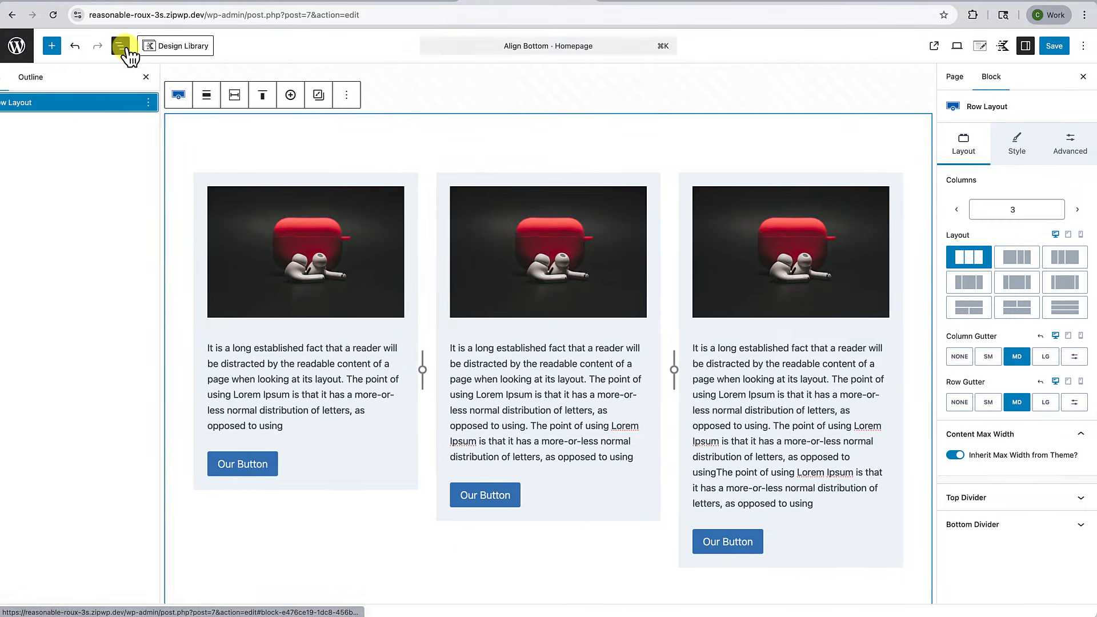
{"action": "left_click", "coordinate": [69, 104]}
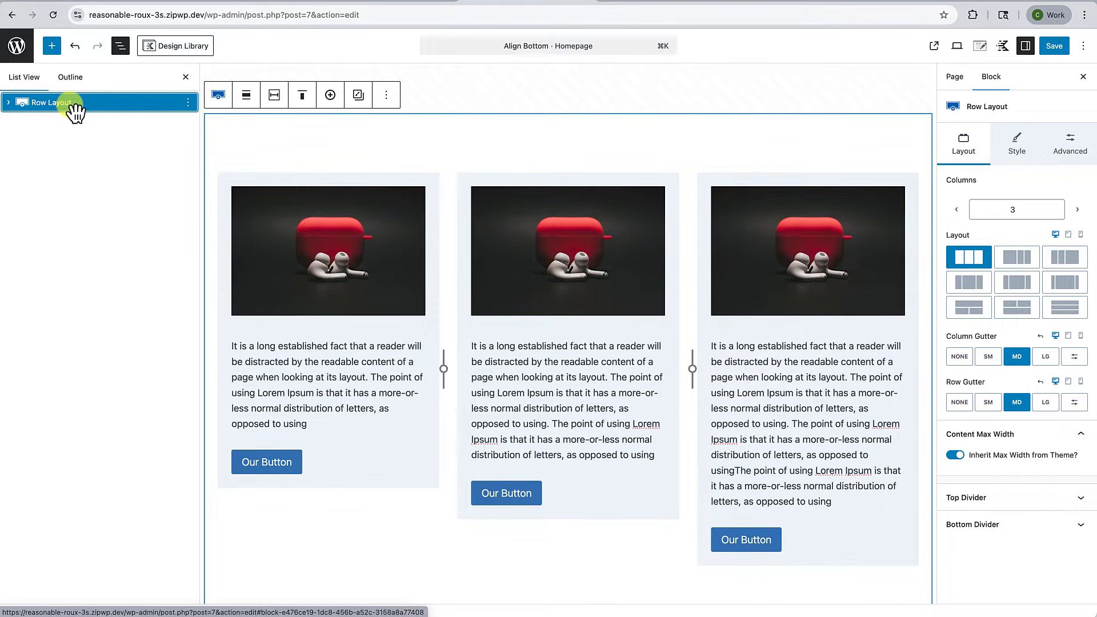
{"action": "left_click", "coordinate": [9, 103]}
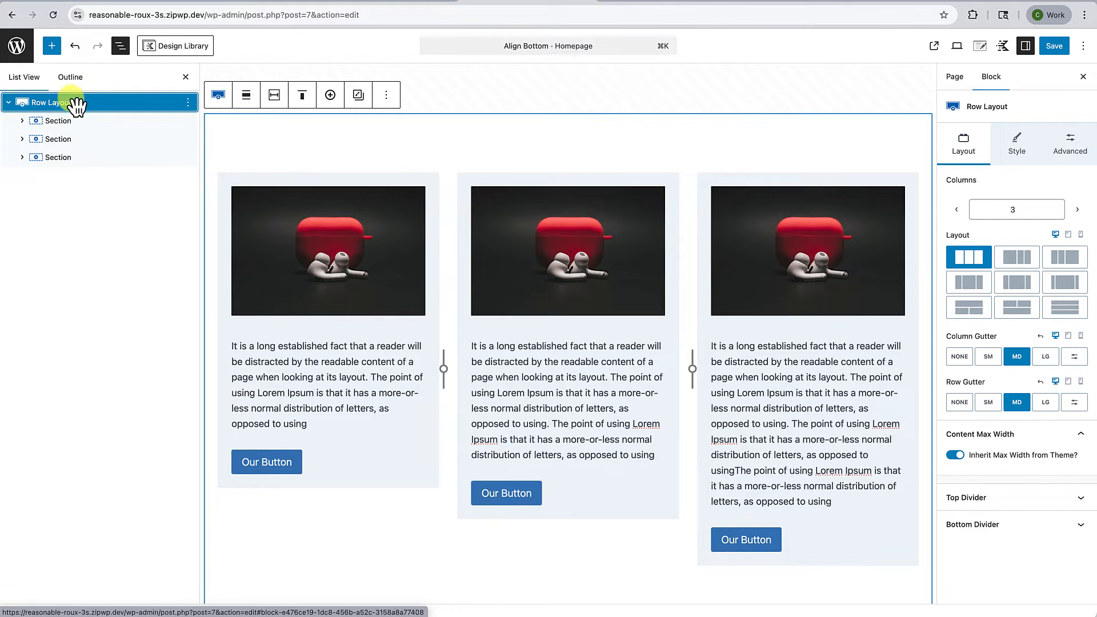
{"action": "left_click", "coordinate": [185, 76]}
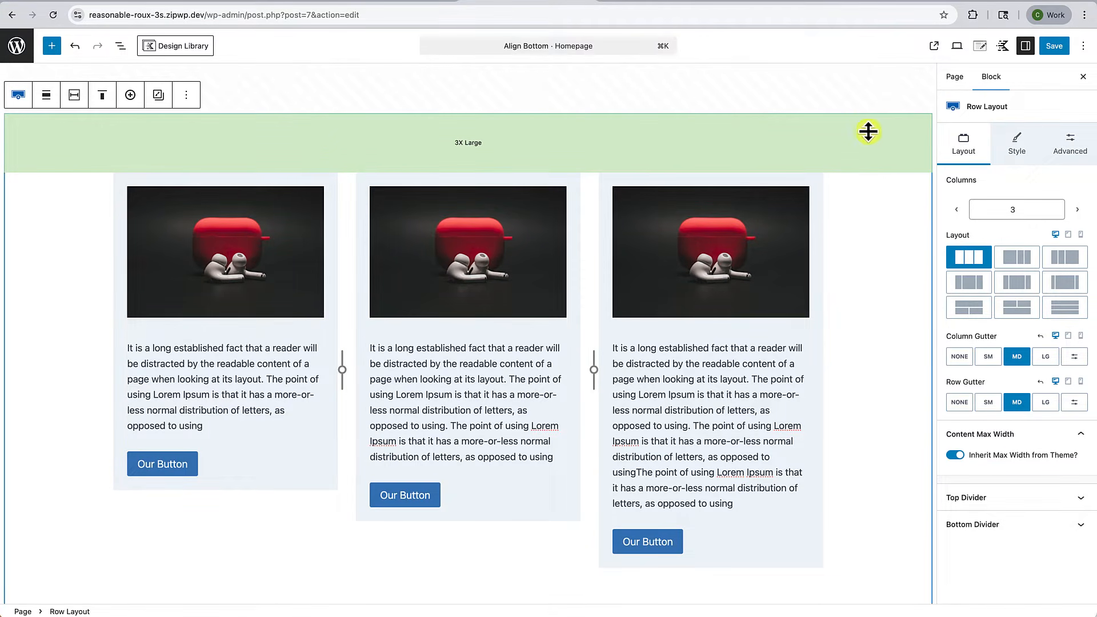
{"action": "left_click", "coordinate": [1069, 147]}
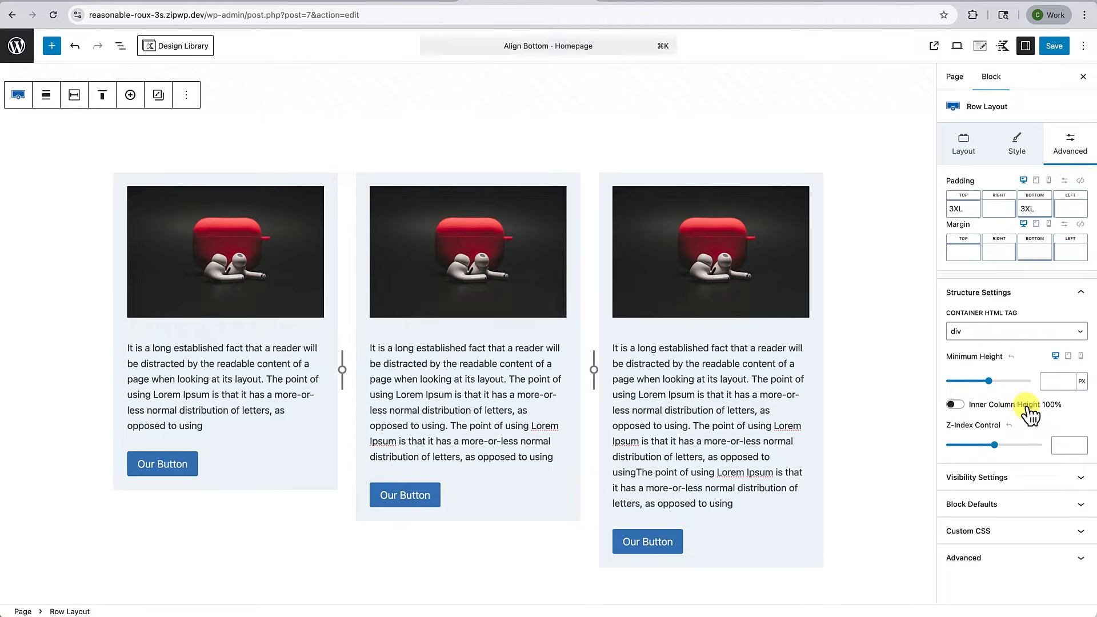
{"action": "left_click", "coordinate": [962, 405]}
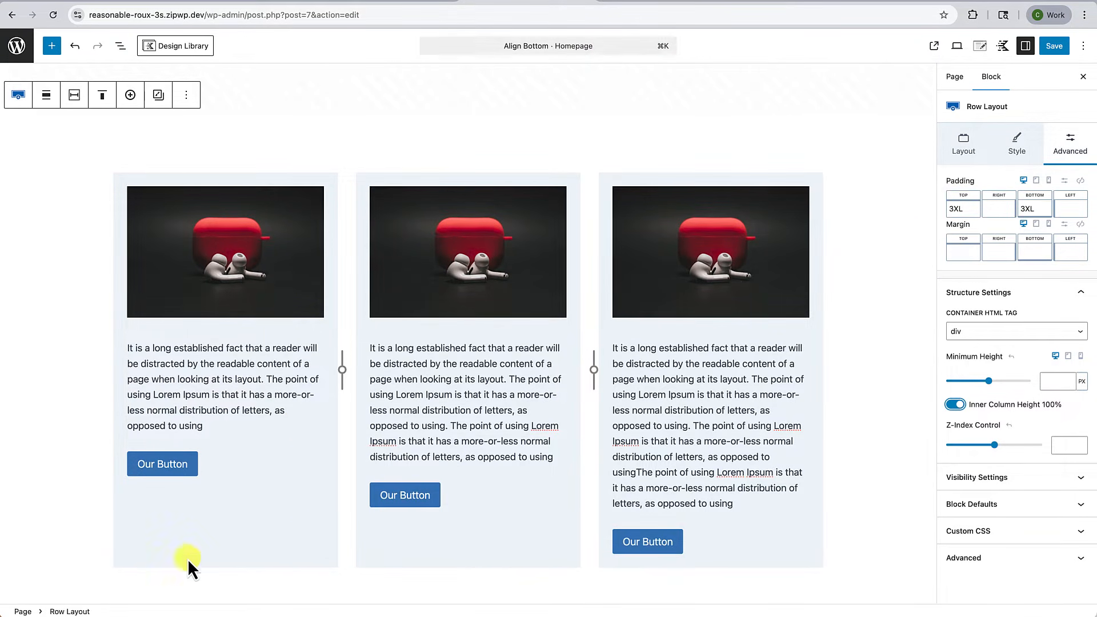
Set the first section's vertical alignment to top and its buttons block's top margin to Auto
{"action": "left_click", "coordinate": [140, 549]}
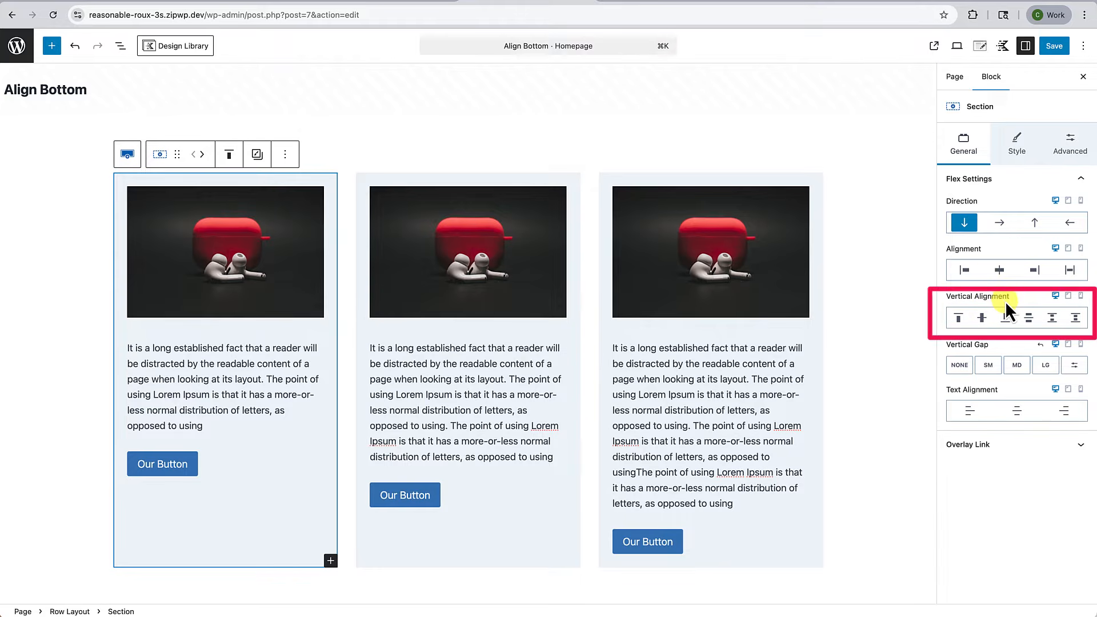
{"action": "left_click", "coordinate": [960, 320]}
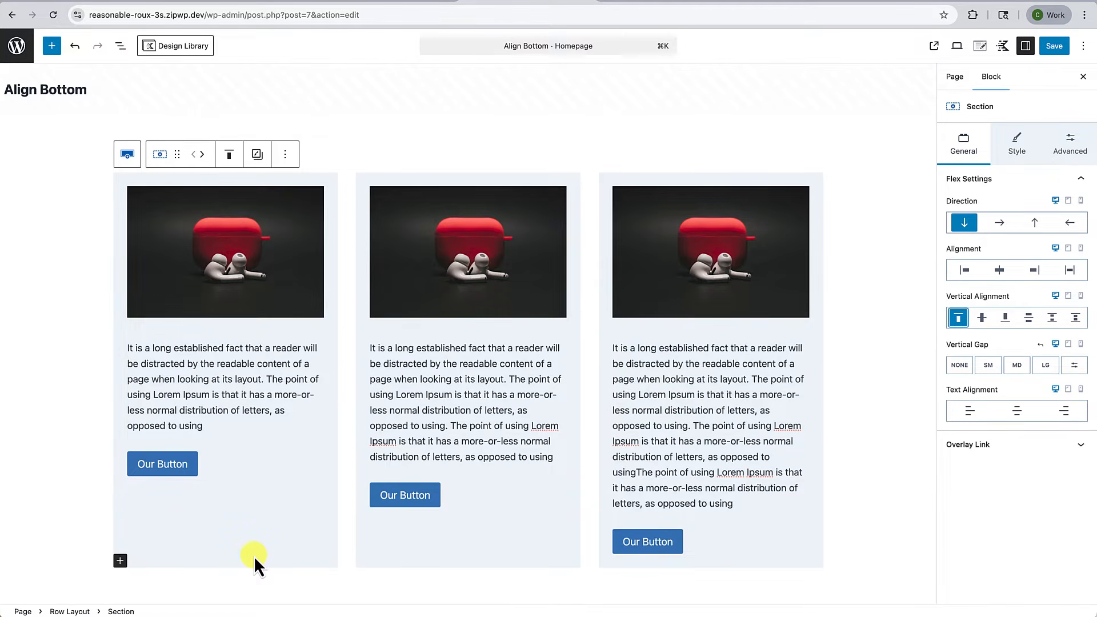
{"action": "left_click", "coordinate": [236, 465]}
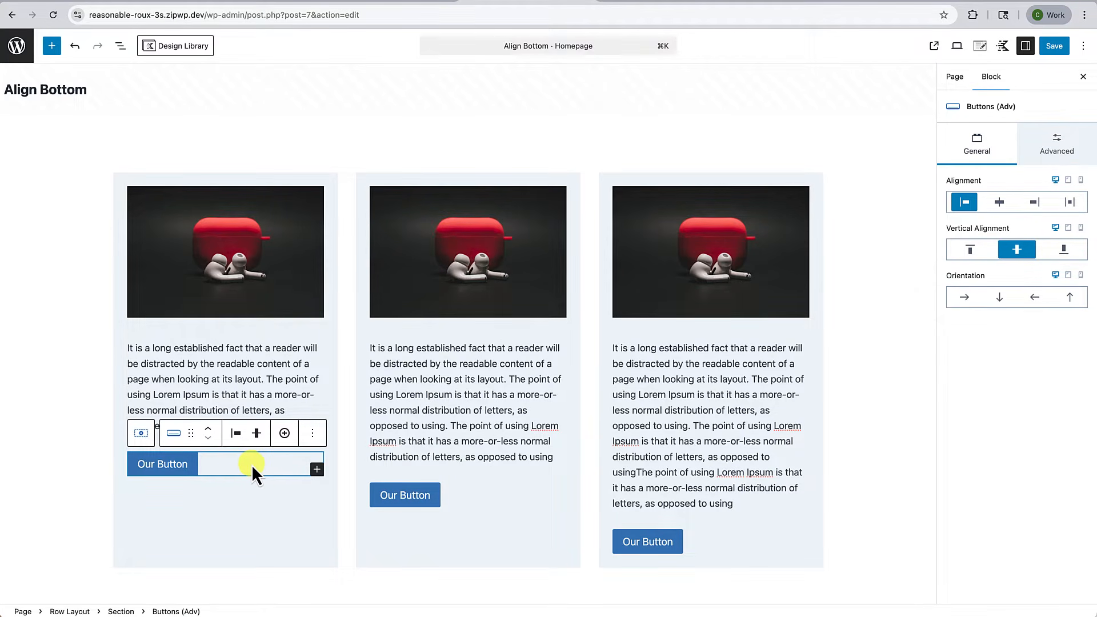
{"action": "left_click", "coordinate": [120, 45]}
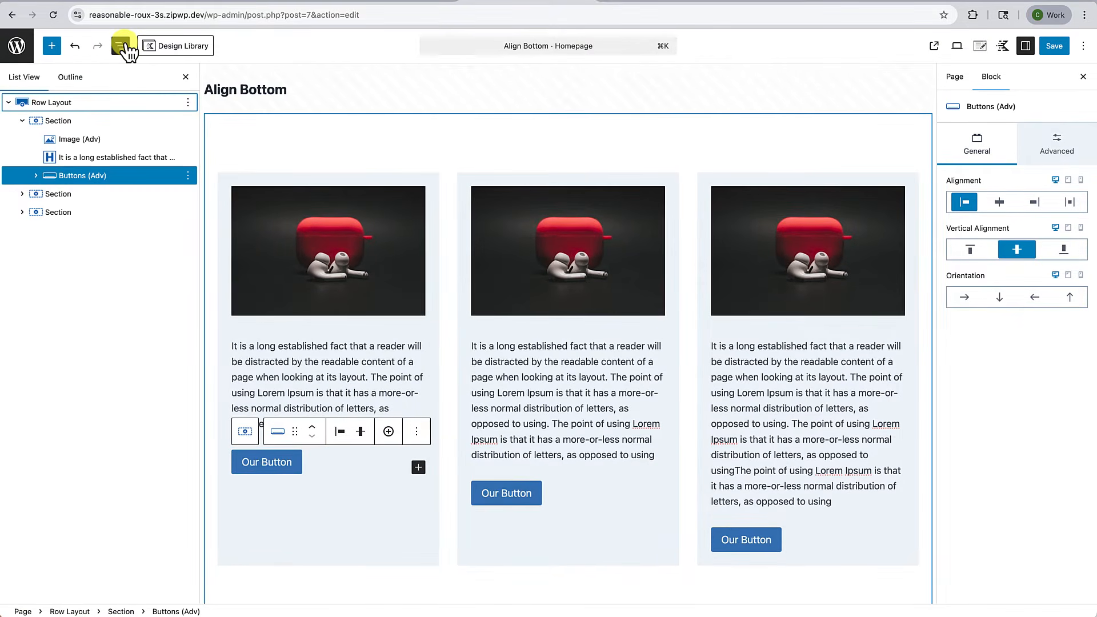
{"action": "left_click", "coordinate": [36, 176]}
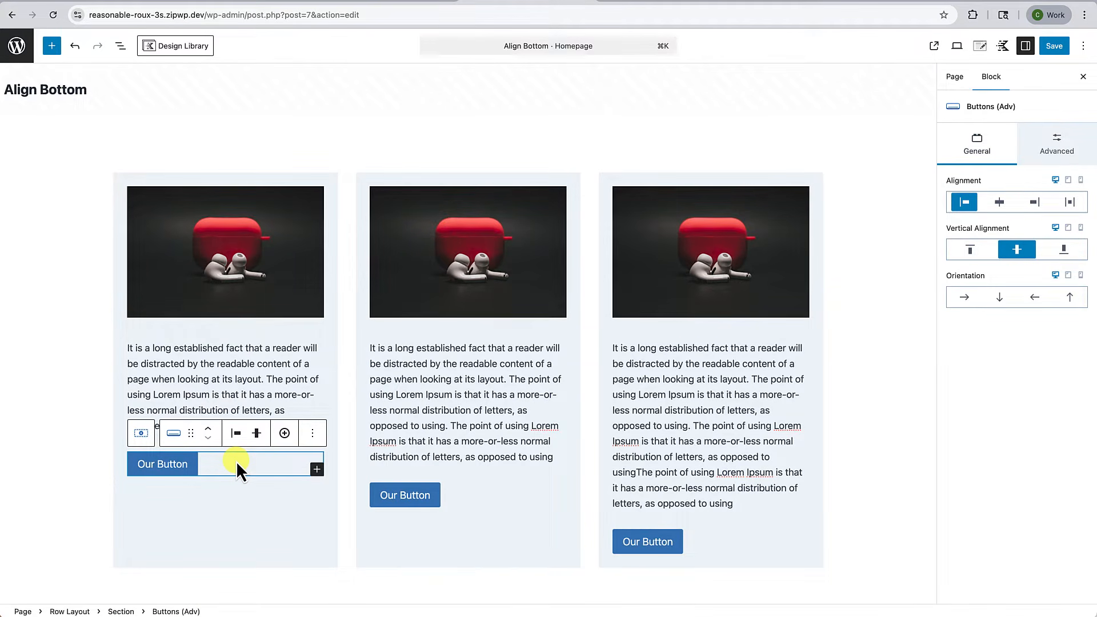
{"action": "left_click", "coordinate": [1063, 140]}
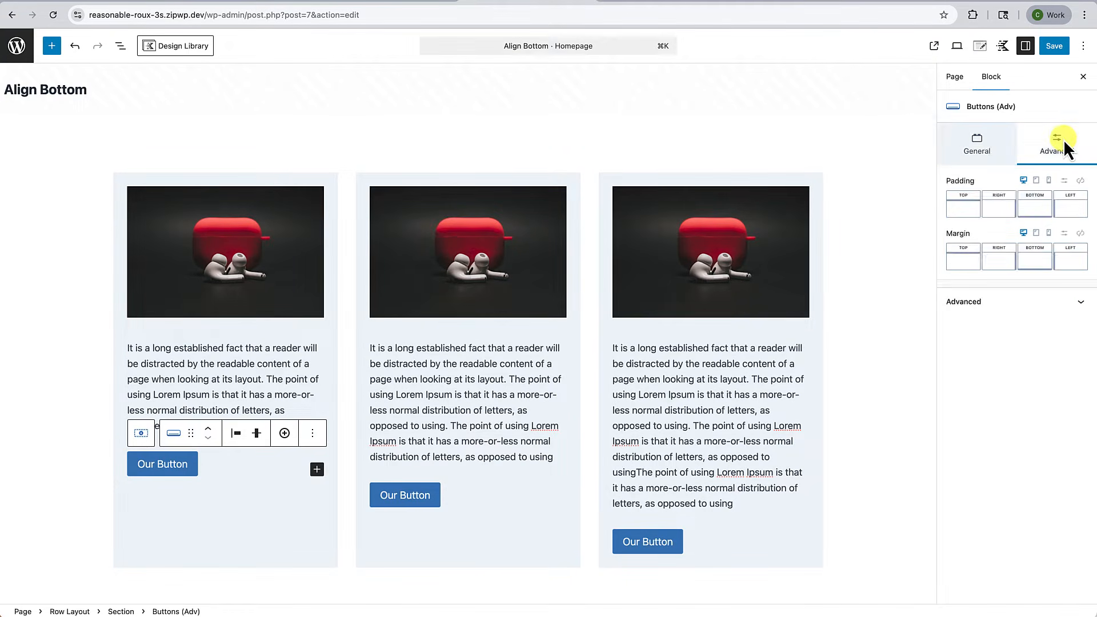
{"action": "left_click", "coordinate": [965, 264]}
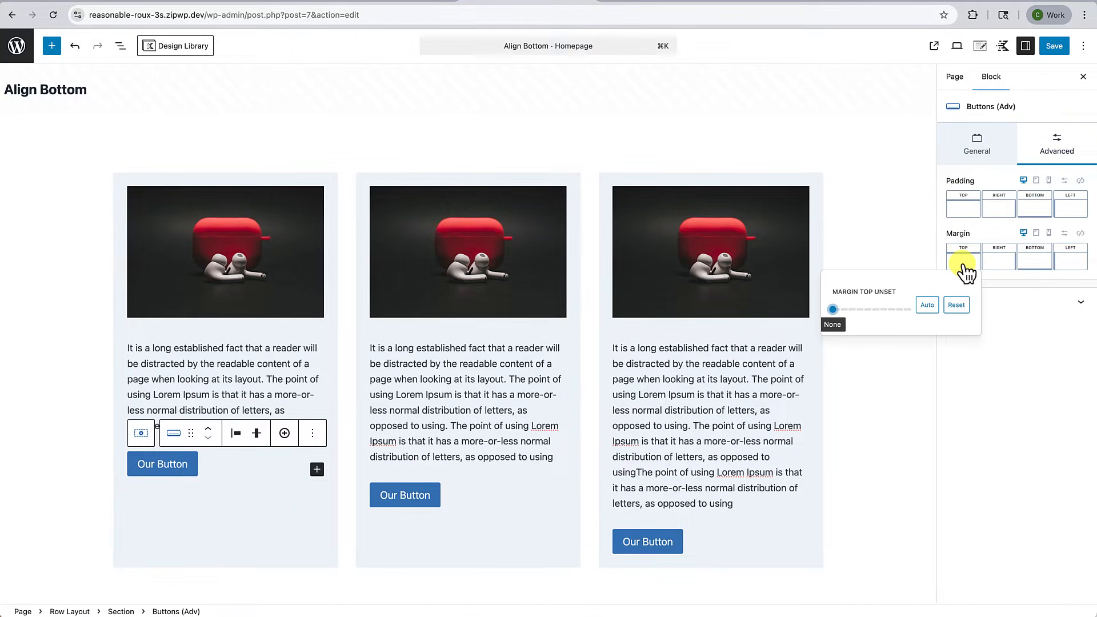
{"action": "left_click", "coordinate": [927, 304]}
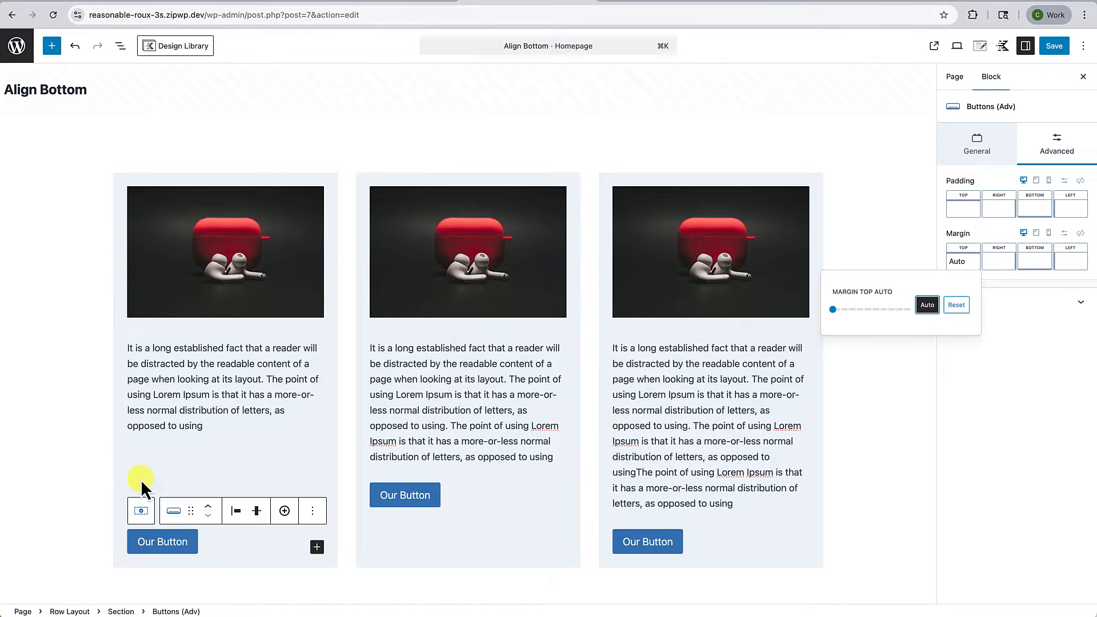
{"action": "left_click", "coordinate": [87, 467]}
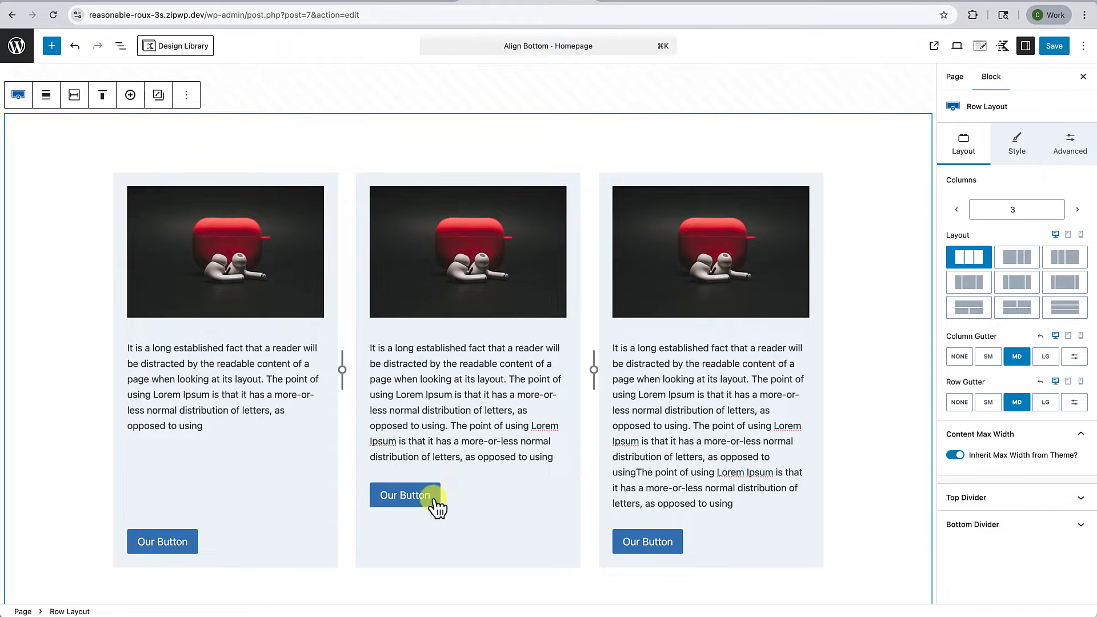
Set the second section's vertical alignment to top, and the top margin of the second and third columns' buttons blocks to Auto
{"action": "left_click", "coordinate": [454, 557]}
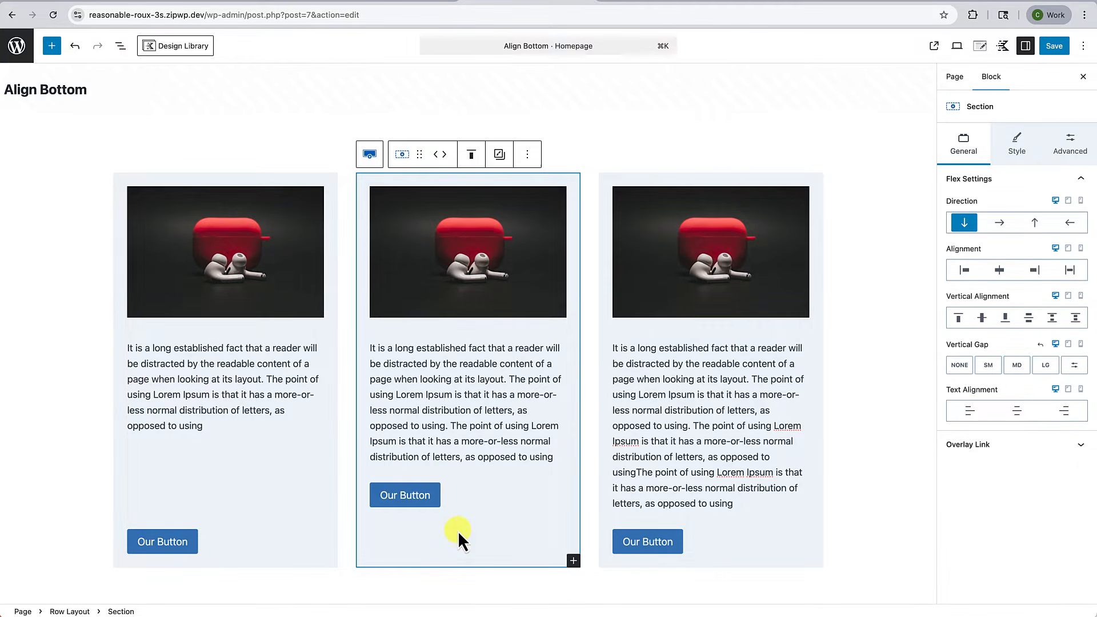
{"action": "left_click", "coordinate": [958, 318]}
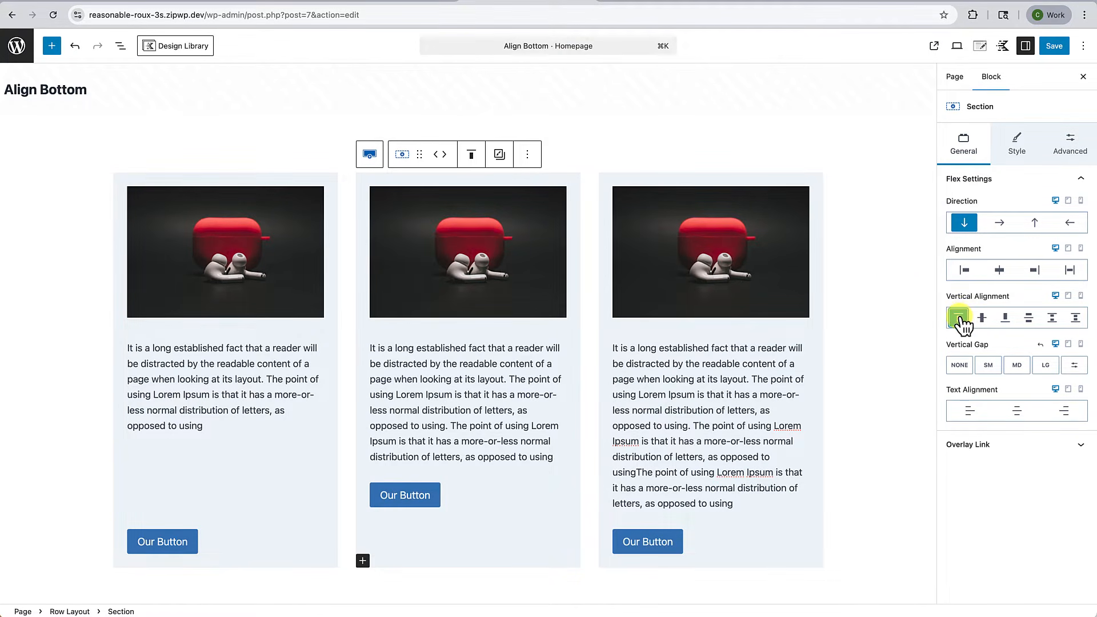
{"action": "left_click", "coordinate": [482, 498]}
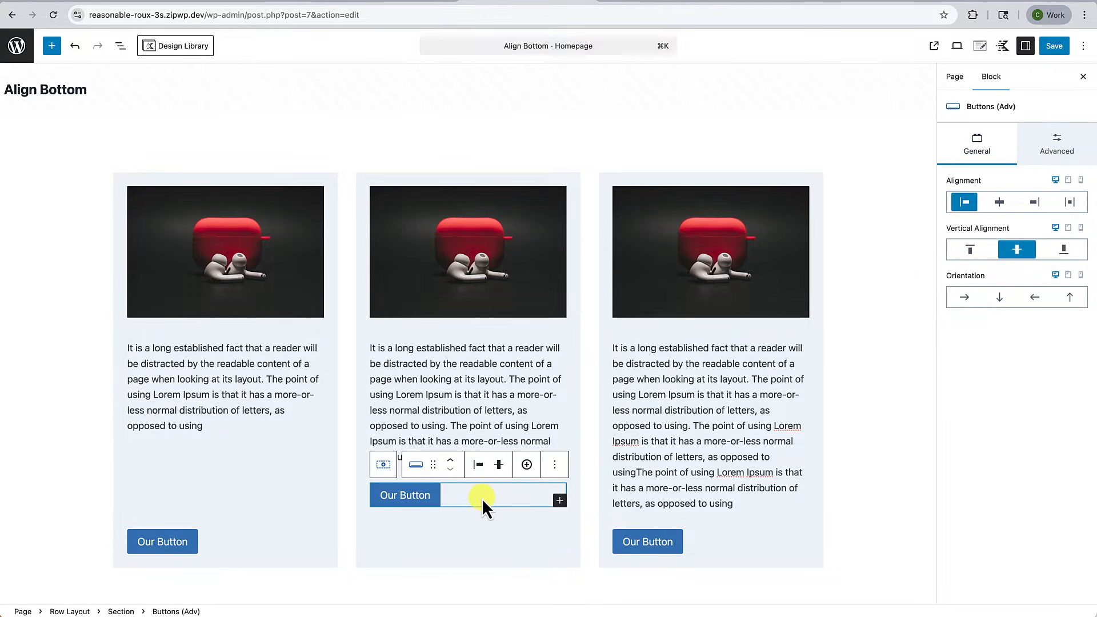
{"action": "left_click", "coordinate": [1062, 144]}
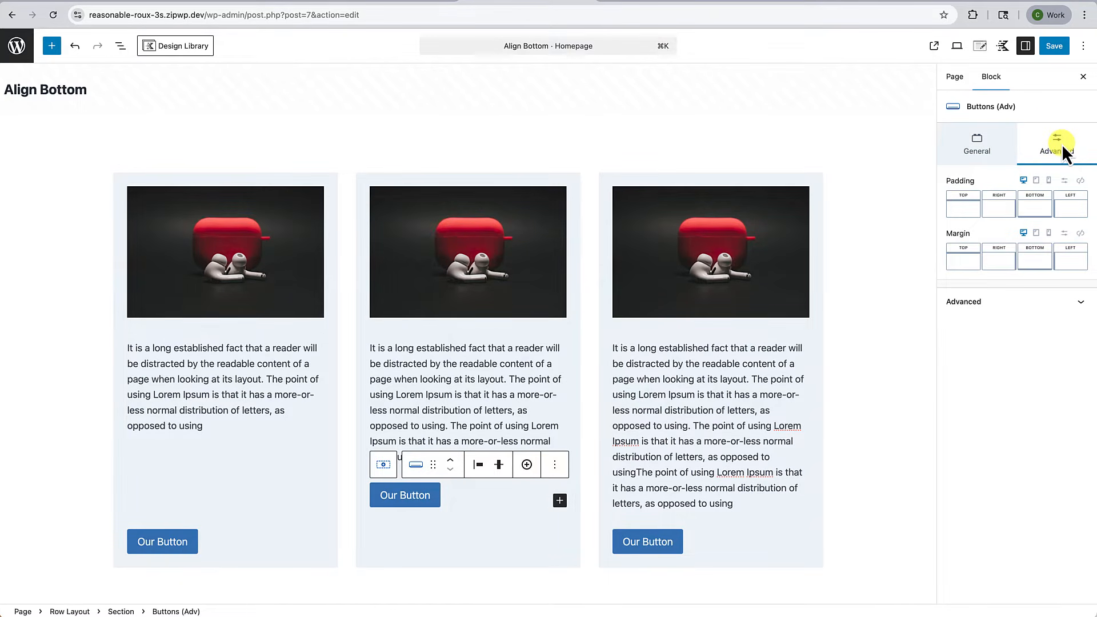
{"action": "left_click", "coordinate": [967, 263]}
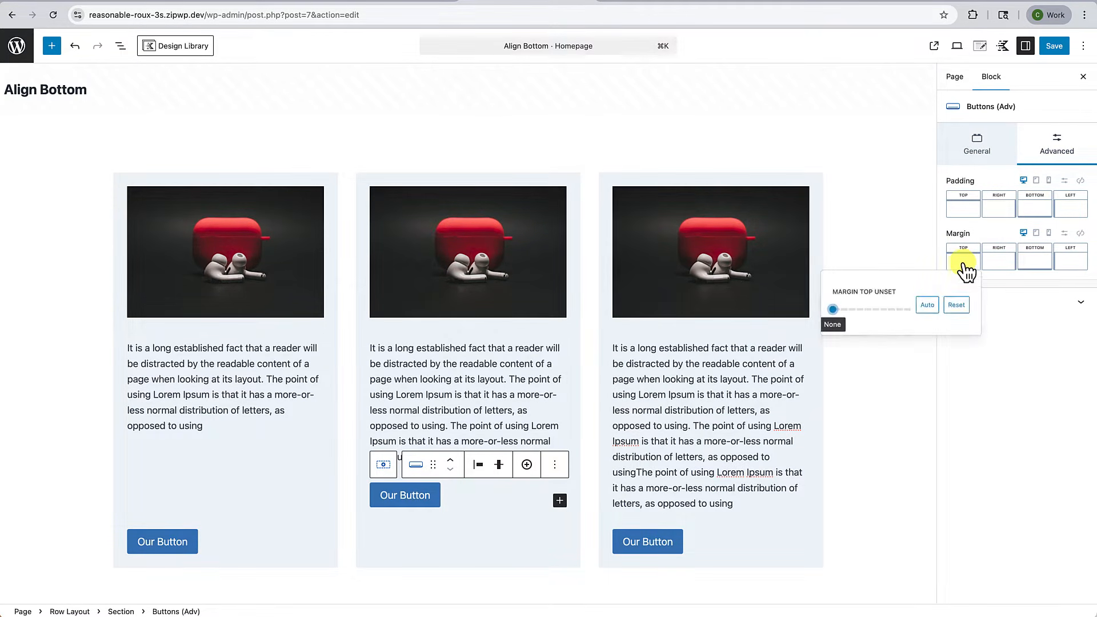
{"action": "left_click", "coordinate": [927, 305]}
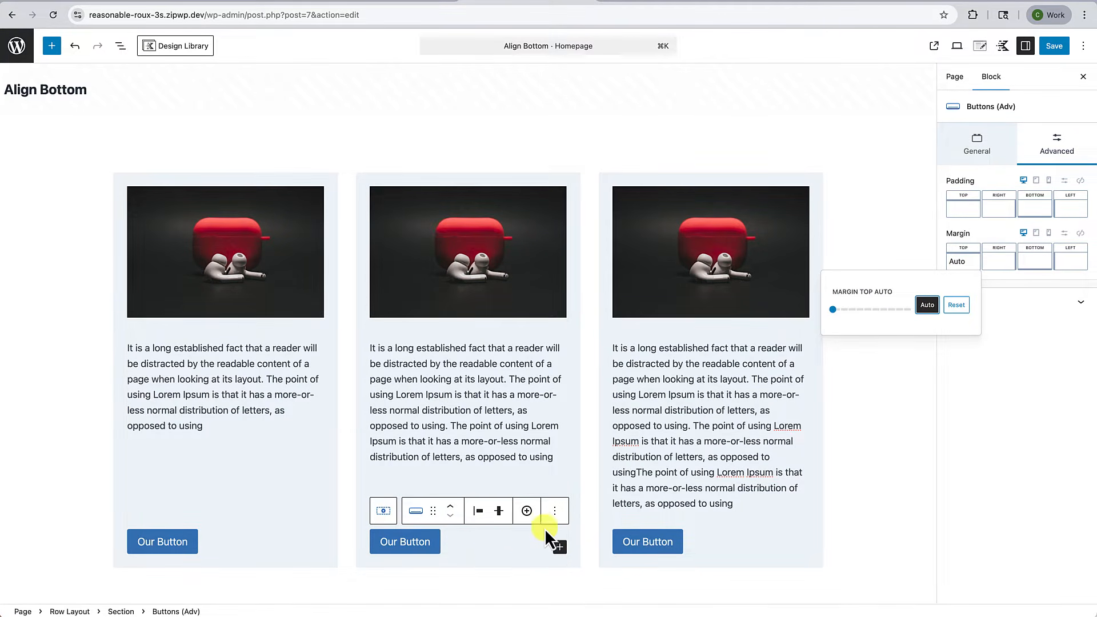
{"action": "left_click", "coordinate": [815, 563]}
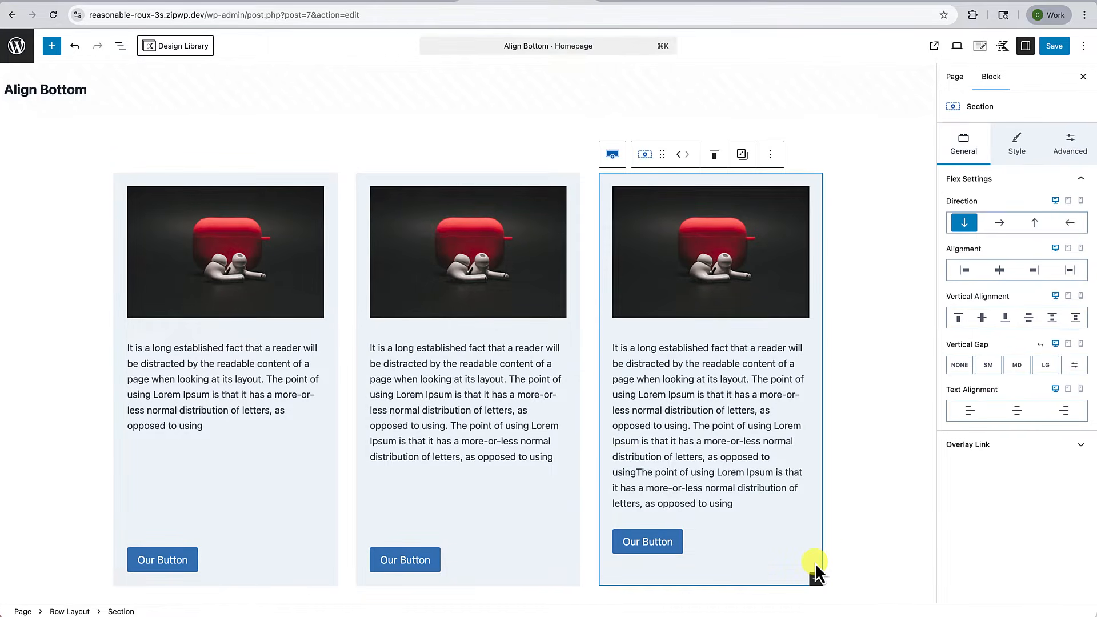
{"action": "left_click", "coordinate": [742, 589]}
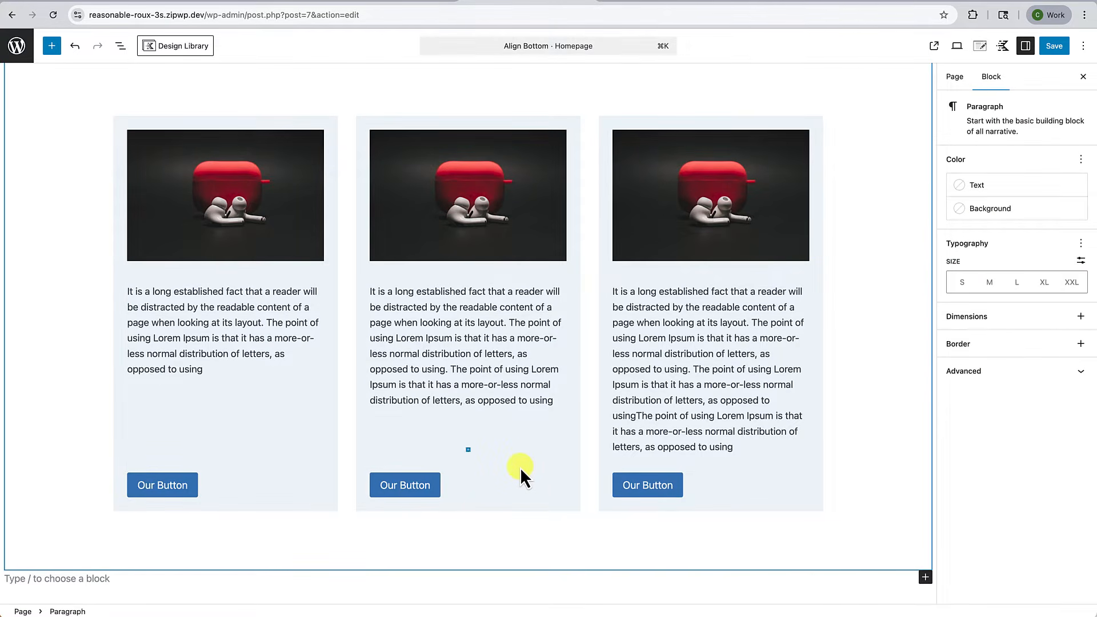
Copy the last sentence of the second column's text and paste it three times at the end of that text
{"action": "left_click_drag", "start_coordinate": [451, 369], "coordinate": [555, 400]}
{"action": "key", "text": "super+c"}
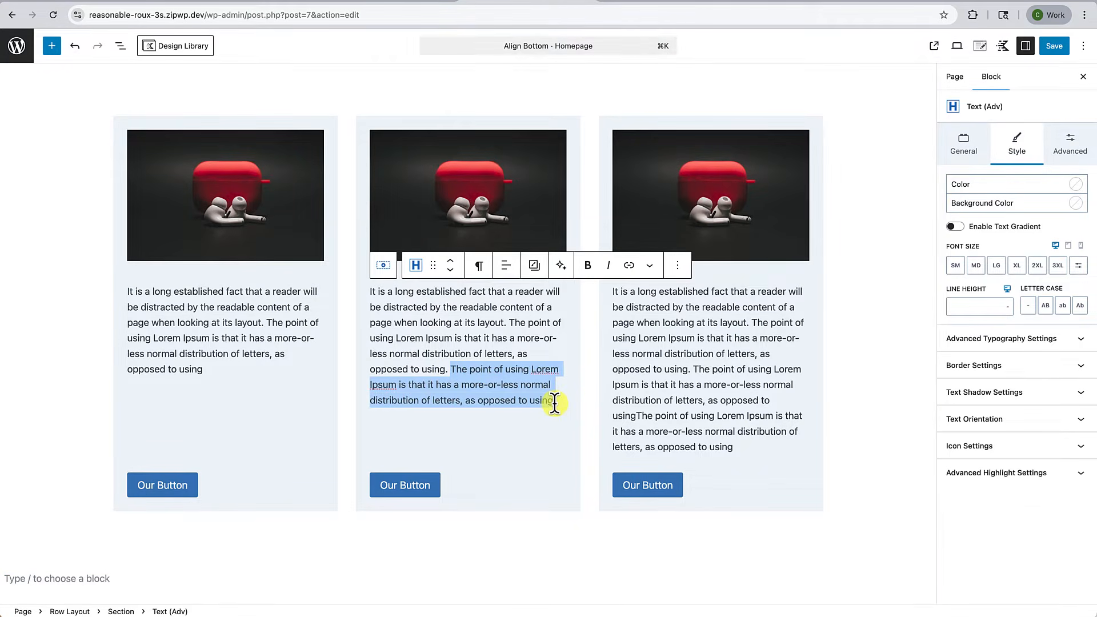
{"action": "left_click", "coordinate": [562, 405]}
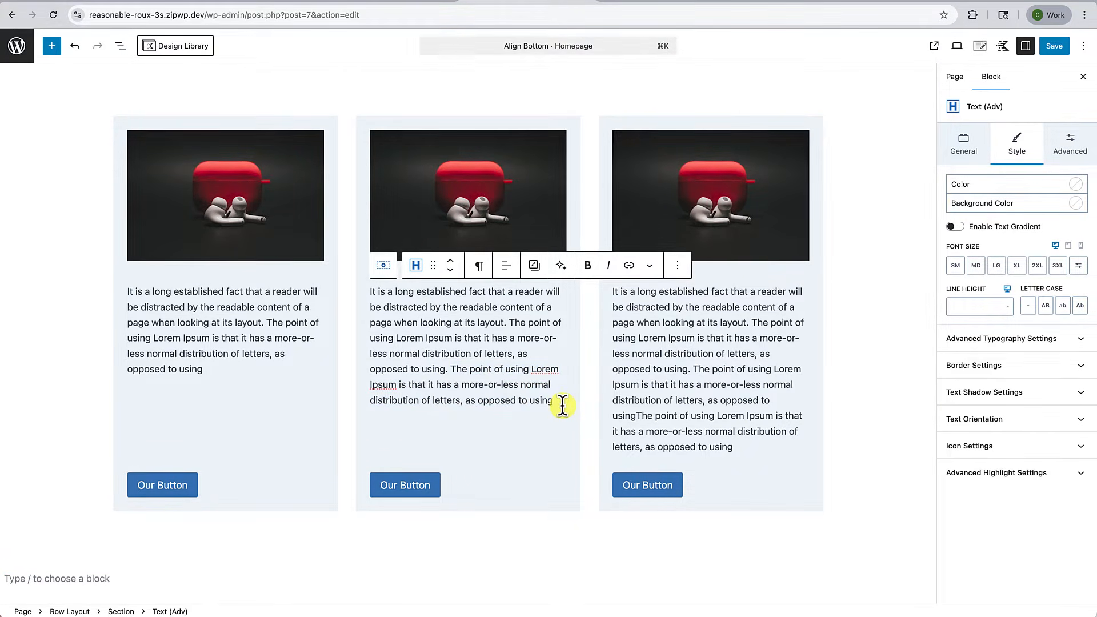
{"action": "key", "text": "super+v"}
{"action": "key", "text": "super+v"}
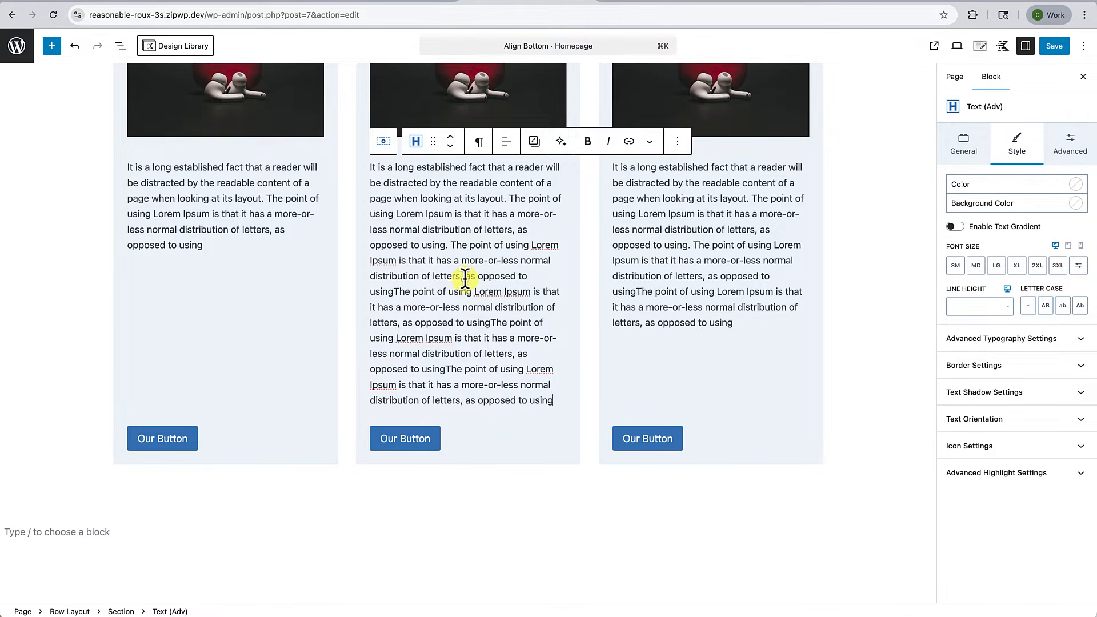
Delete everything after "distribution of letters" in the second copy of the sentence in the second column's text
{"action": "left_click_drag", "start_coordinate": [465, 277], "coordinate": [551, 398]}
{"action": "key", "text": "BackSpace"}
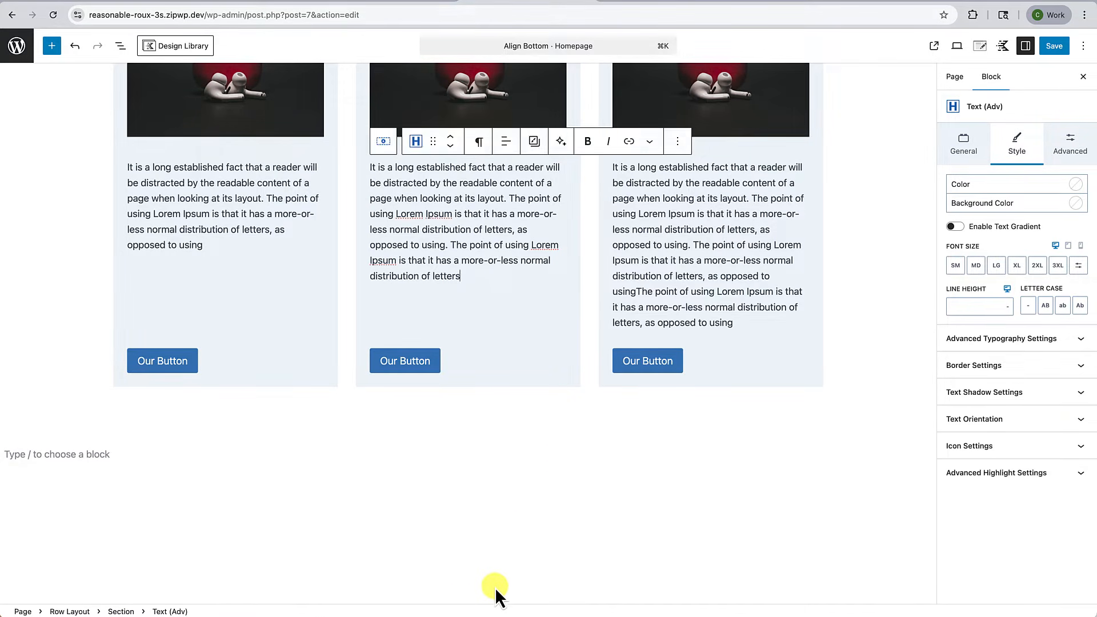
{"action": "scroll", "coordinate": [488, 568], "scroll_direction": "up", "scroll_amount": 5}
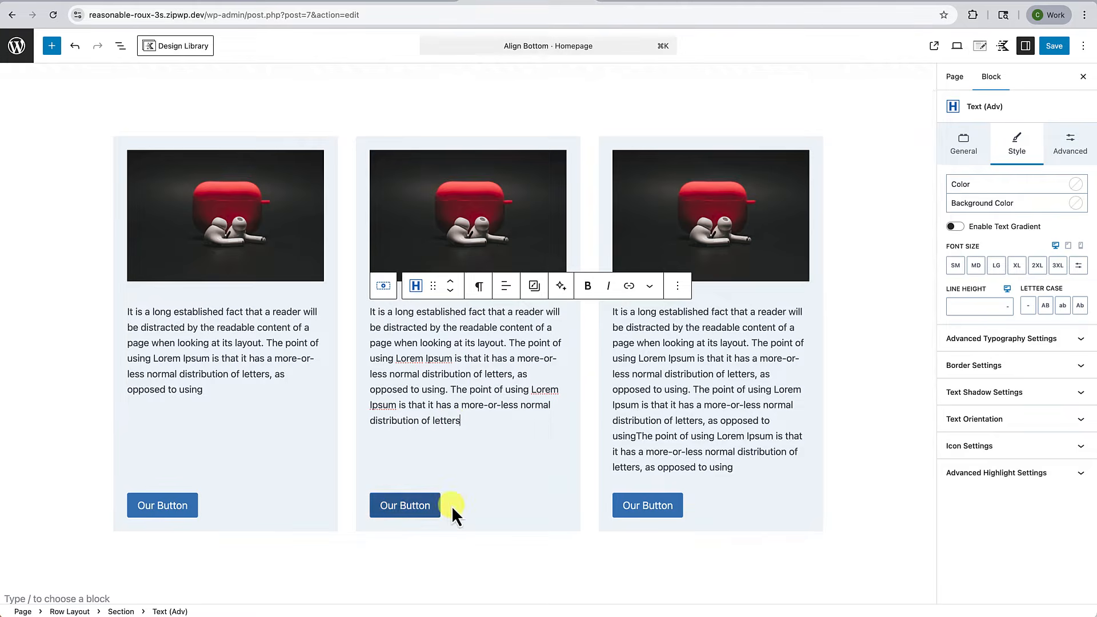
Reset the top margin of the buttons blocks in the third and second columns
{"action": "left_click", "coordinate": [741, 508]}
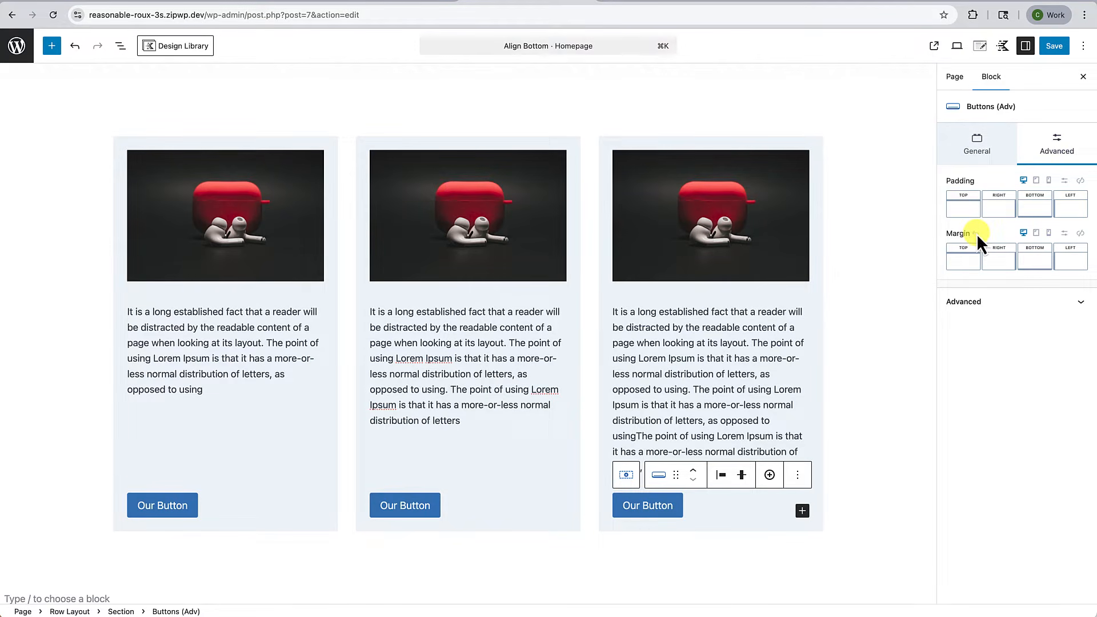
{"action": "left_click", "coordinate": [506, 505]}
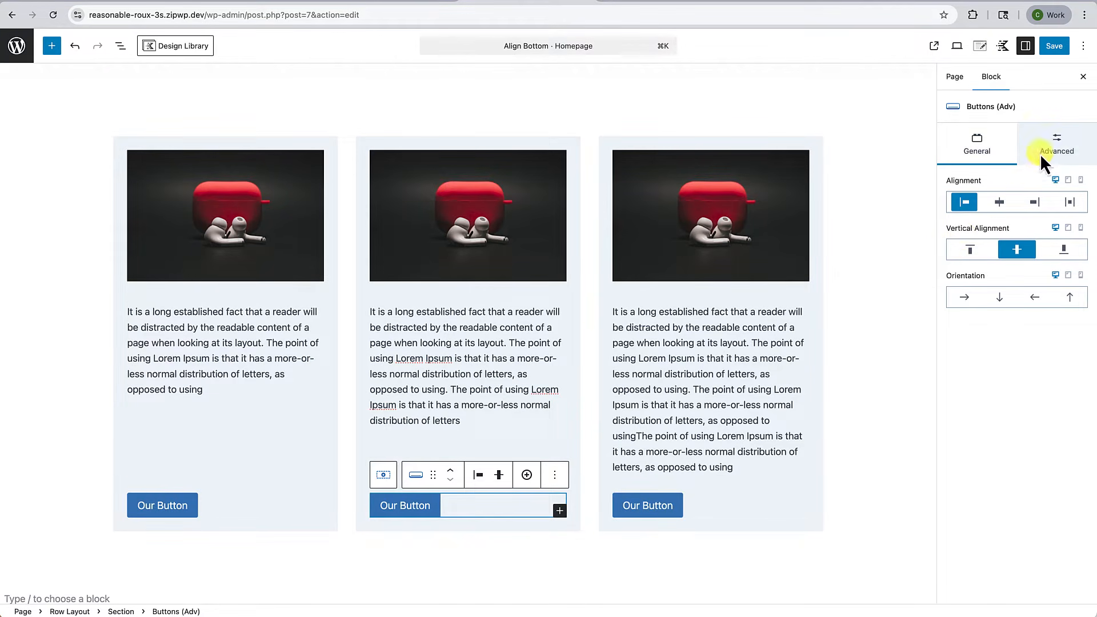
{"action": "left_click", "coordinate": [1062, 143]}
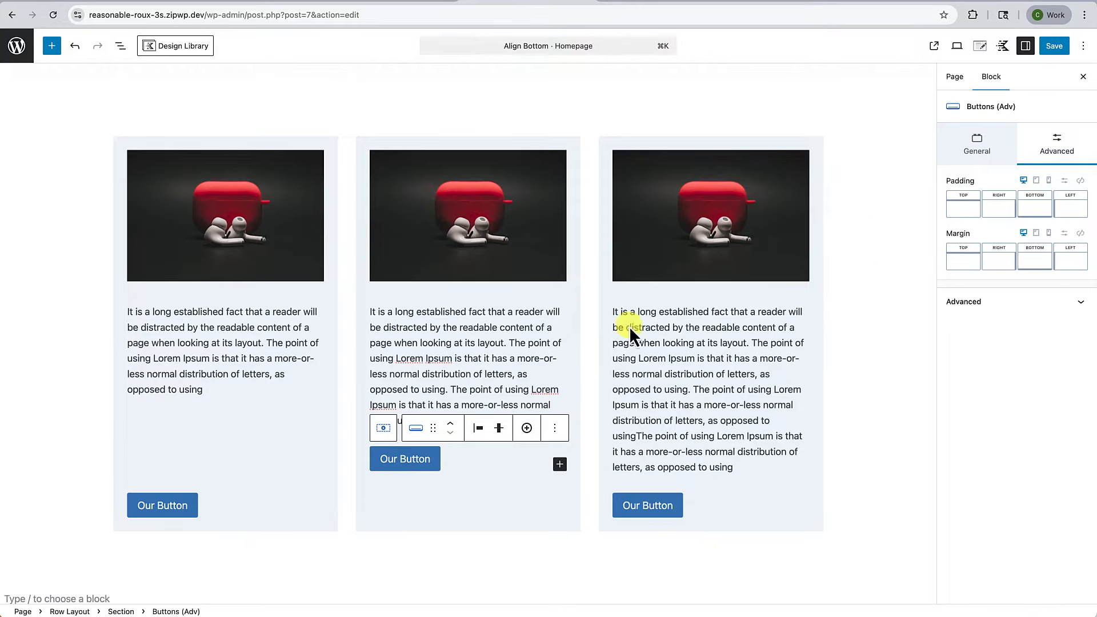
Reset the top margin of the first column's buttons block
{"action": "left_click", "coordinate": [228, 506]}
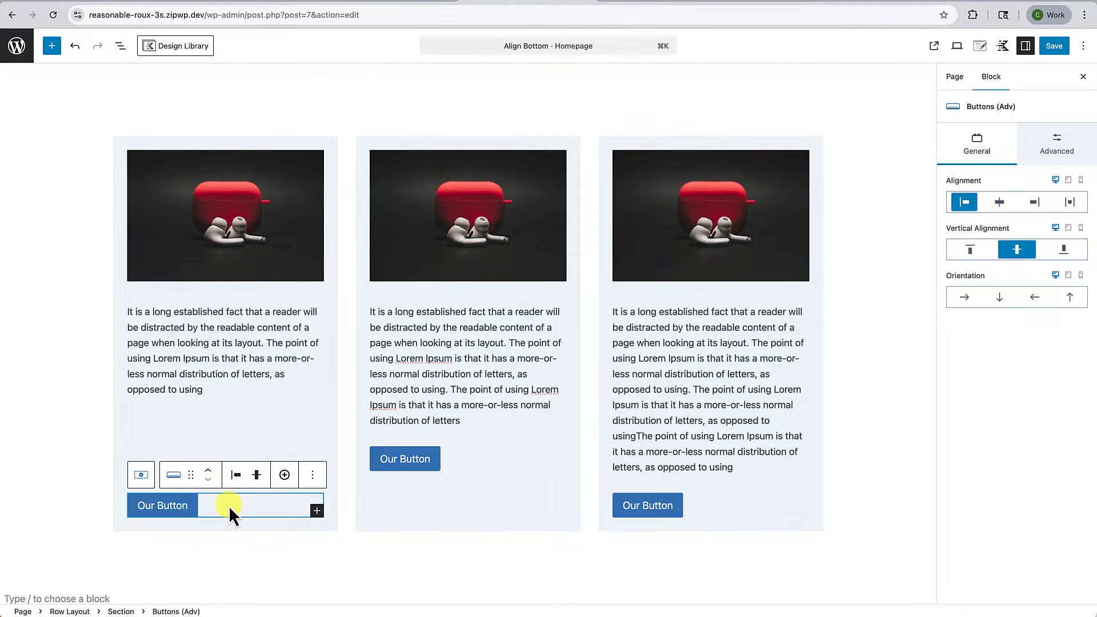
{"action": "left_click", "coordinate": [1069, 151]}
{"action": "left_click", "coordinate": [979, 235]}
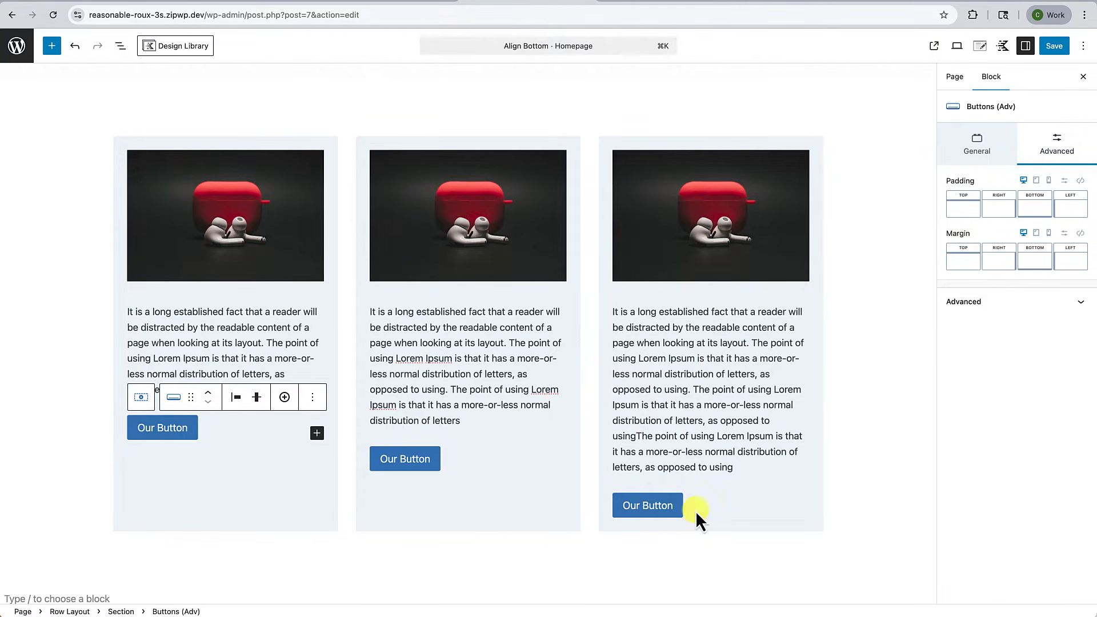
{"action": "left_click", "coordinate": [660, 583]}
{"action": "scroll", "coordinate": [400, 457], "scroll_direction": "down", "scroll_amount": 1}
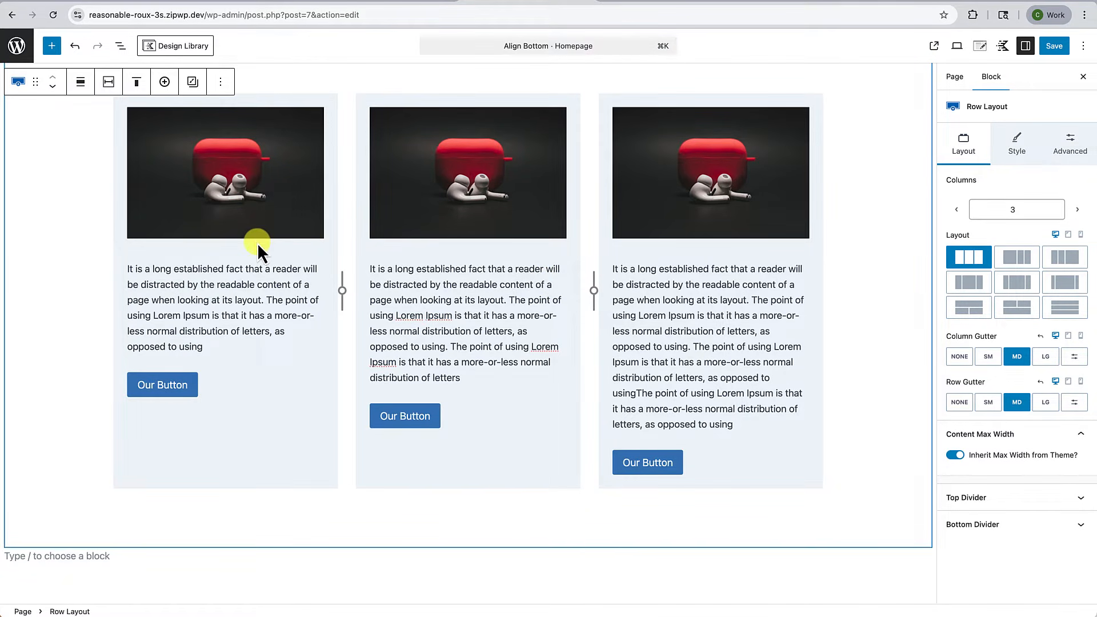
{"action": "mouse_move", "coordinate": [252, 248]}
{"action": "scroll", "coordinate": [249, 375], "scroll_direction": "up", "scroll_amount": 1}
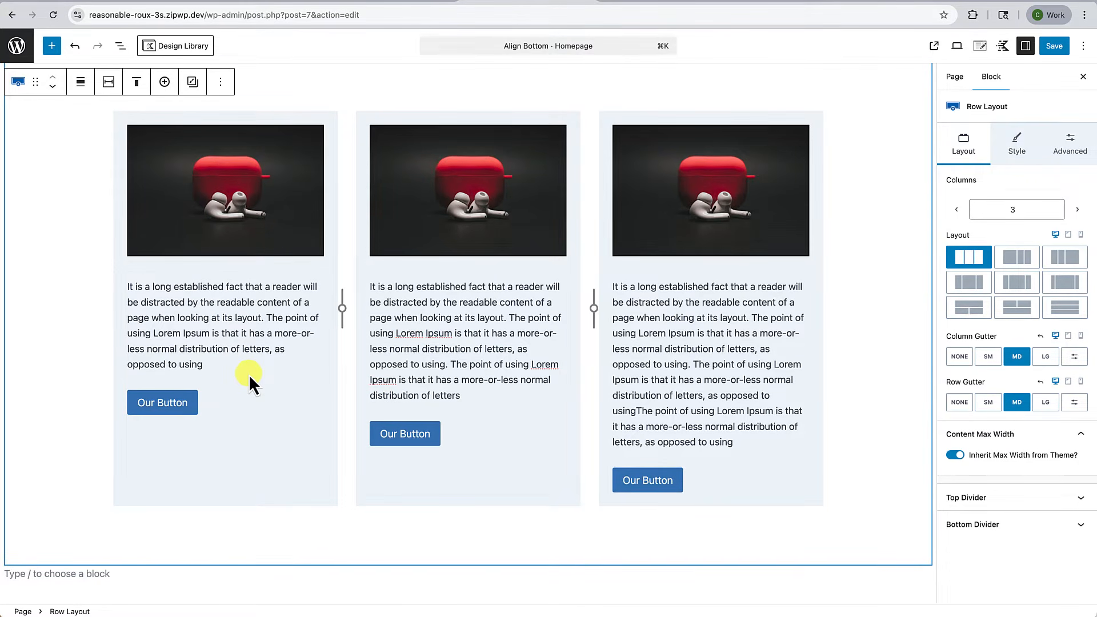
Insert a Section block before the image in the first column
{"action": "left_click", "coordinate": [255, 224]}
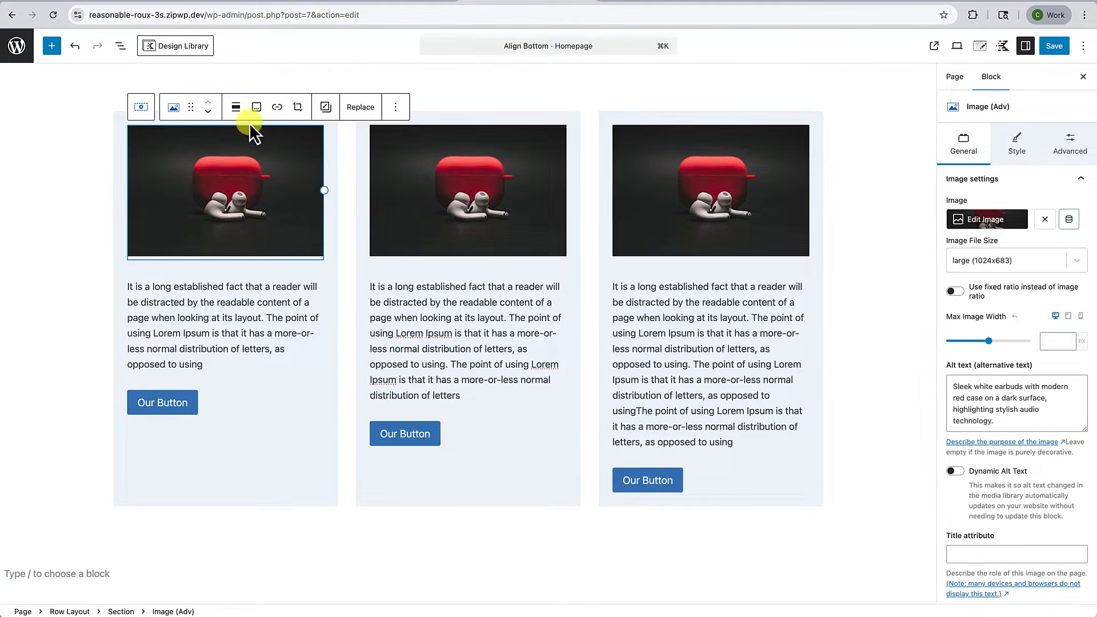
{"action": "left_click", "coordinate": [396, 107]}
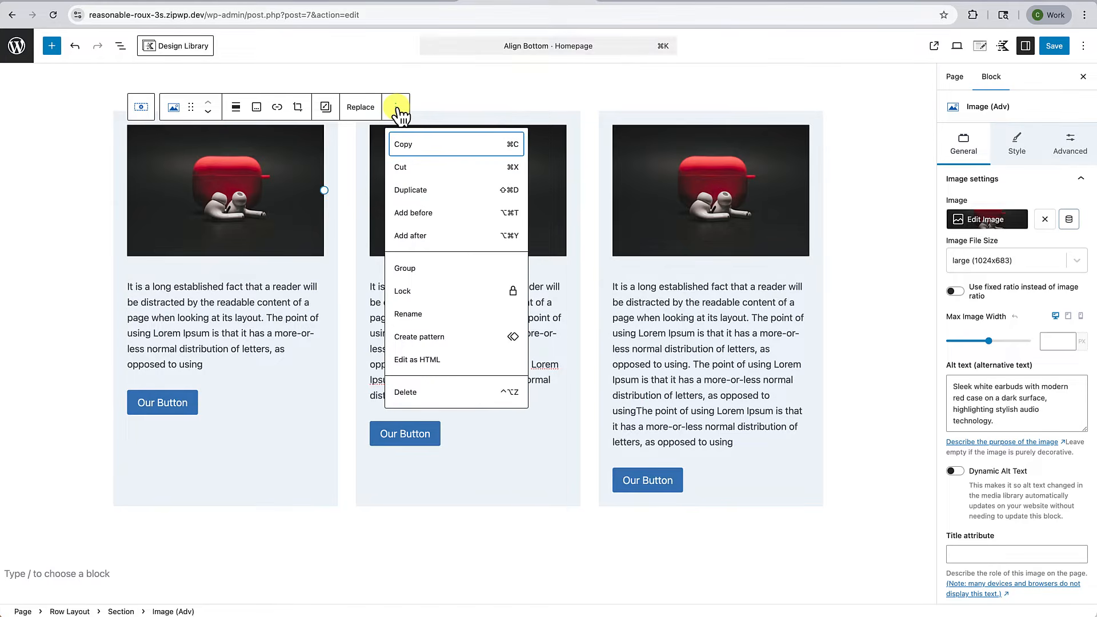
{"action": "left_click", "coordinate": [418, 214]}
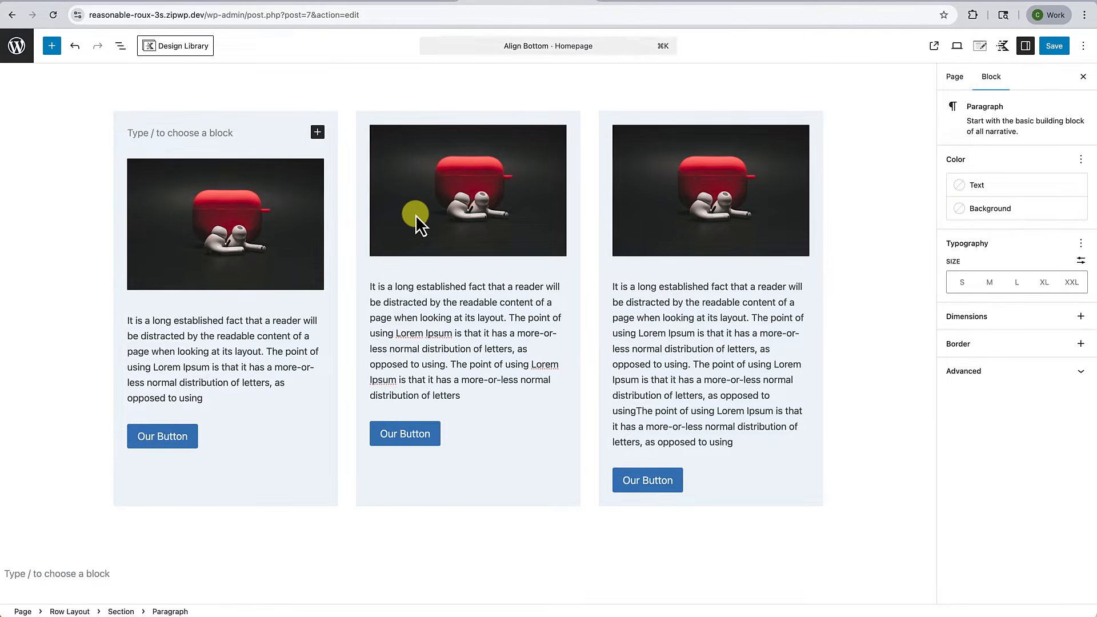
{"action": "type", "text": "/section"}
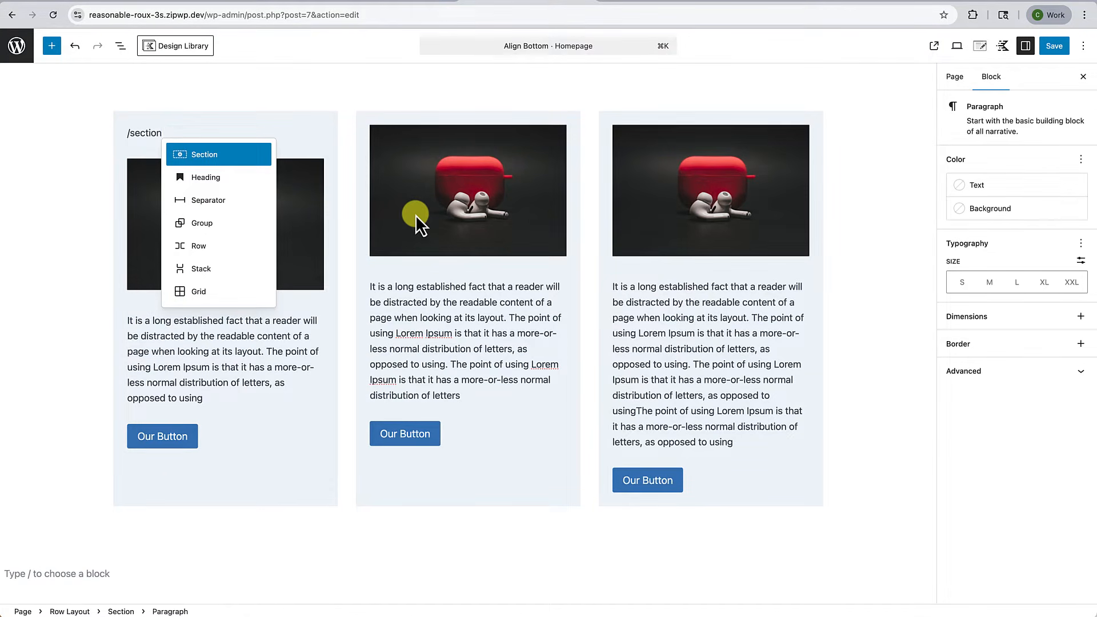
{"action": "left_click", "coordinate": [220, 156]}
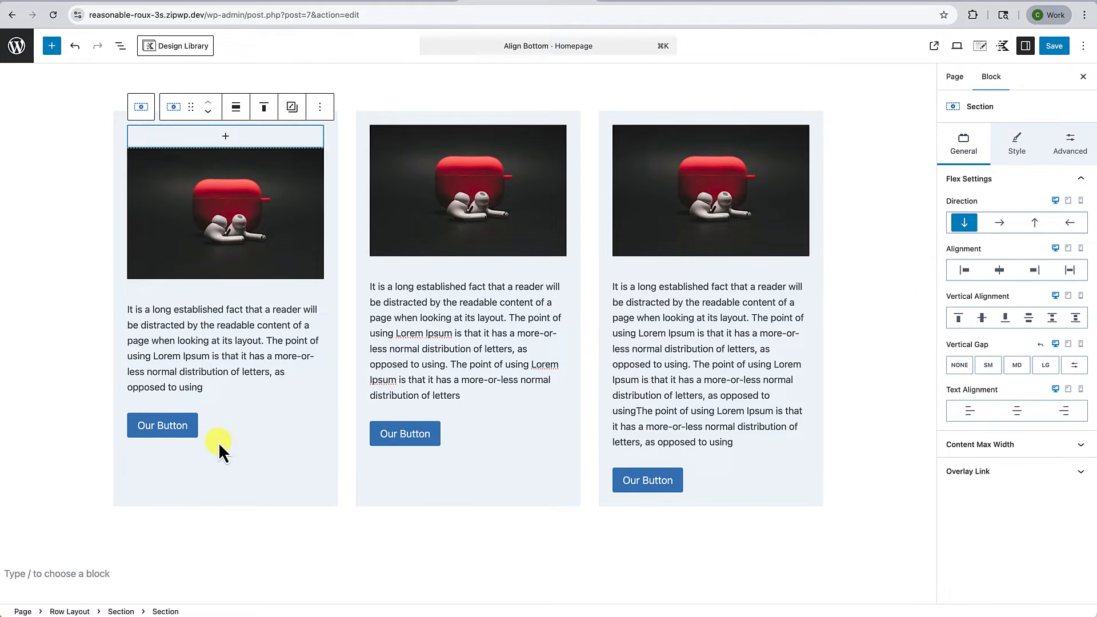
Move the first column's image and text together into the new inner section, and check the nesting in the block structure
{"action": "left_click", "coordinate": [222, 244]}
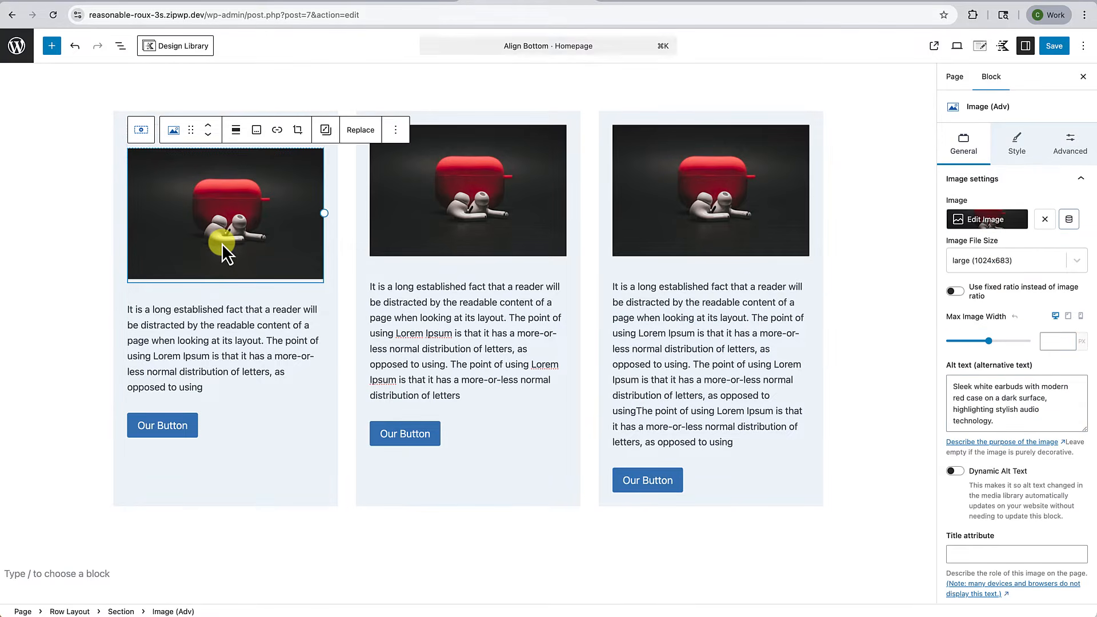
{"action": "left_click", "coordinate": [233, 357], "text": "shift"}
{"action": "left_click_drag", "start_coordinate": [159, 130], "coordinate": [181, 130]}
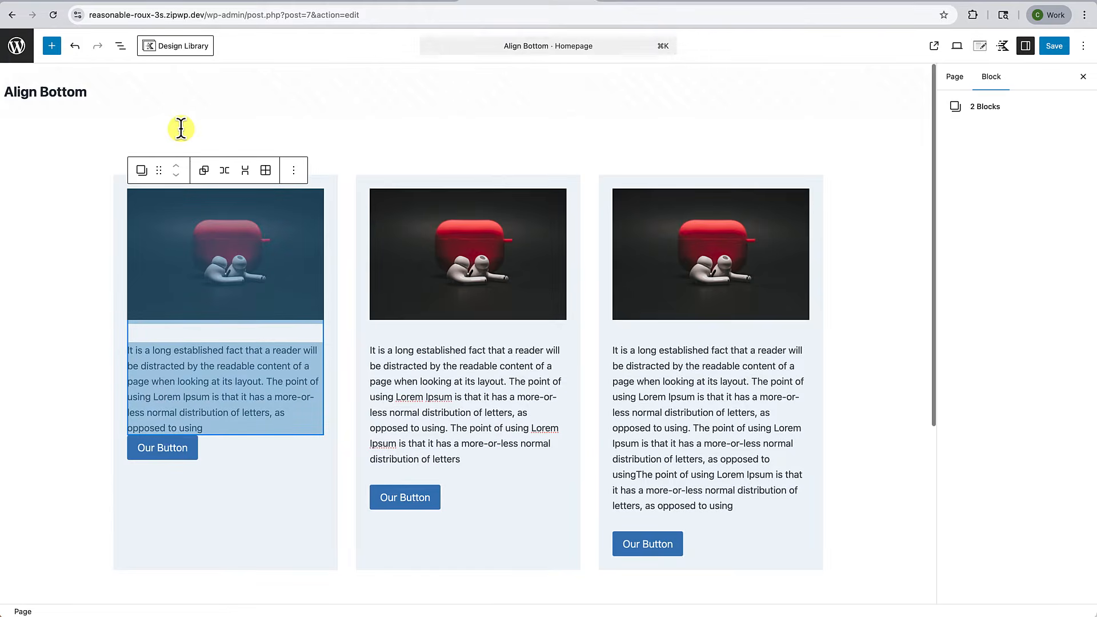
{"action": "left_click", "coordinate": [184, 553]}
{"action": "scroll", "coordinate": [189, 457], "scroll_direction": "down", "scroll_amount": 2}
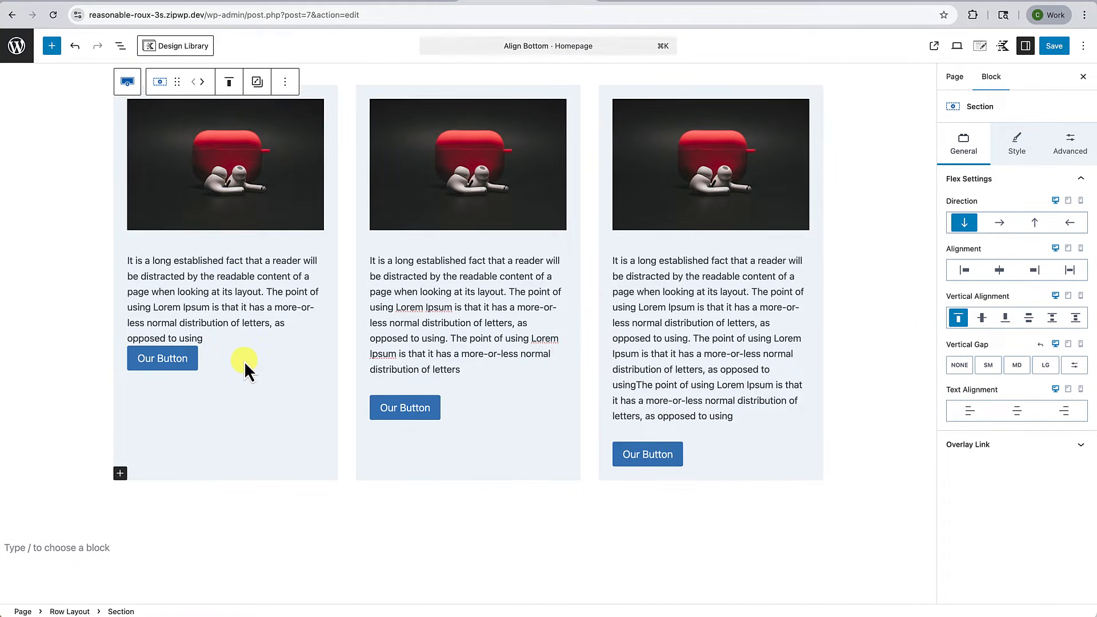
{"action": "left_click", "coordinate": [120, 46]}
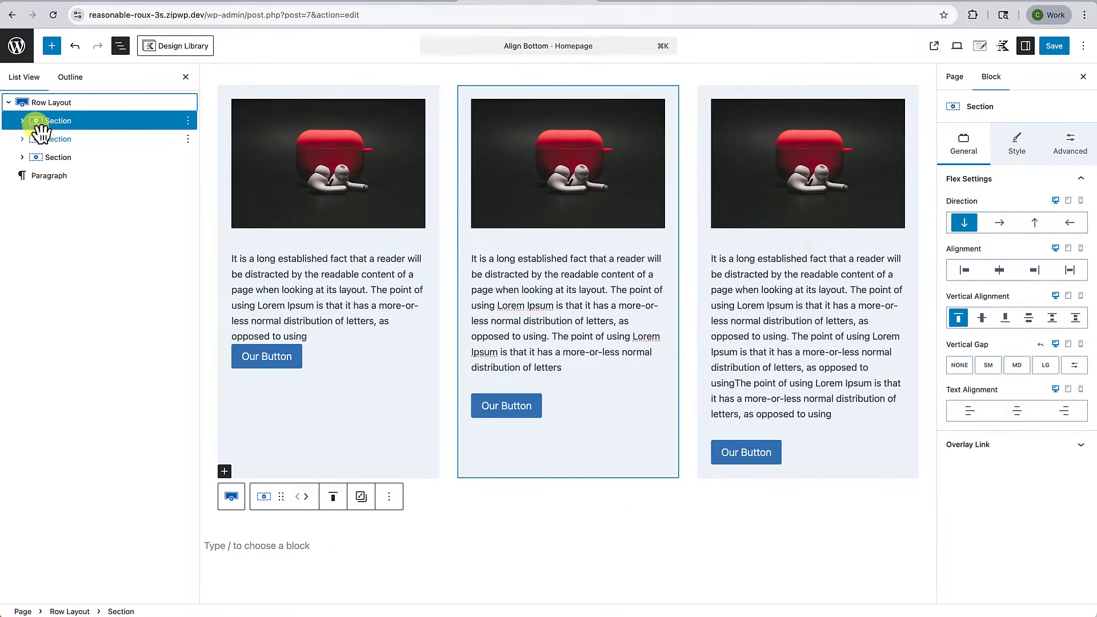
{"action": "left_click", "coordinate": [23, 121]}
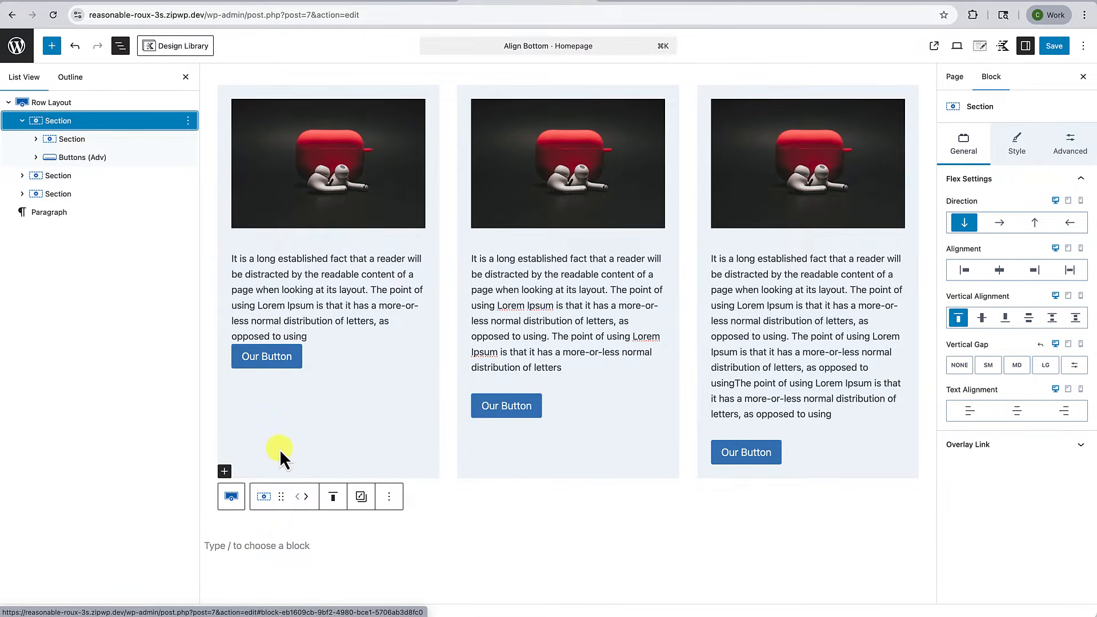
{"action": "left_click", "coordinate": [186, 77]}
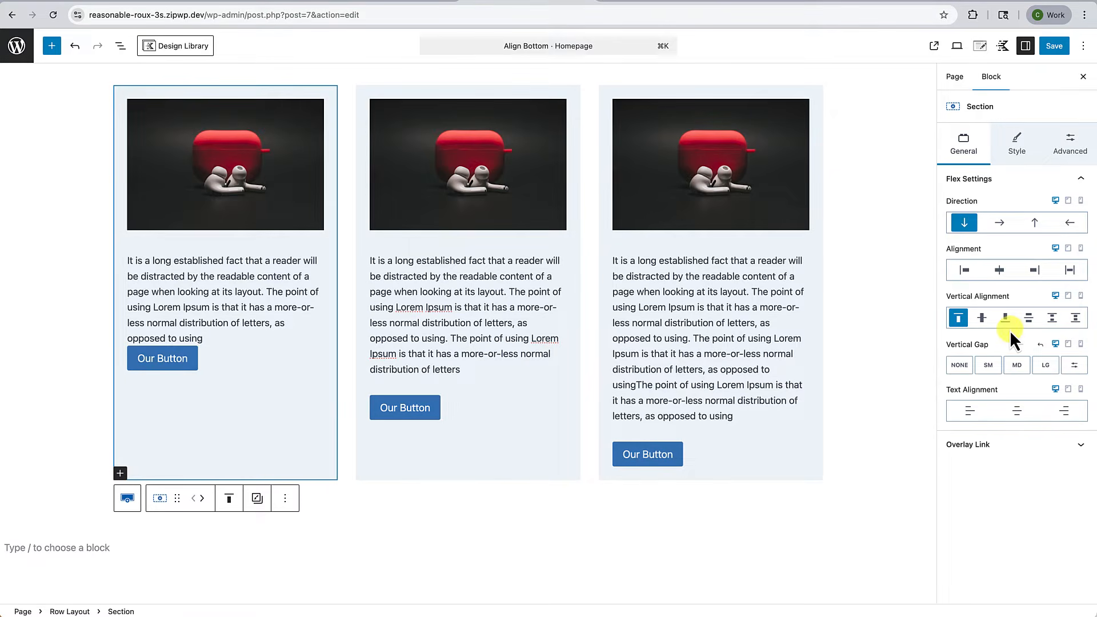
Clear the first outer section's vertical alignment, then try an Auto top margin on its buttons block and reset it
{"action": "left_click", "coordinate": [960, 320]}
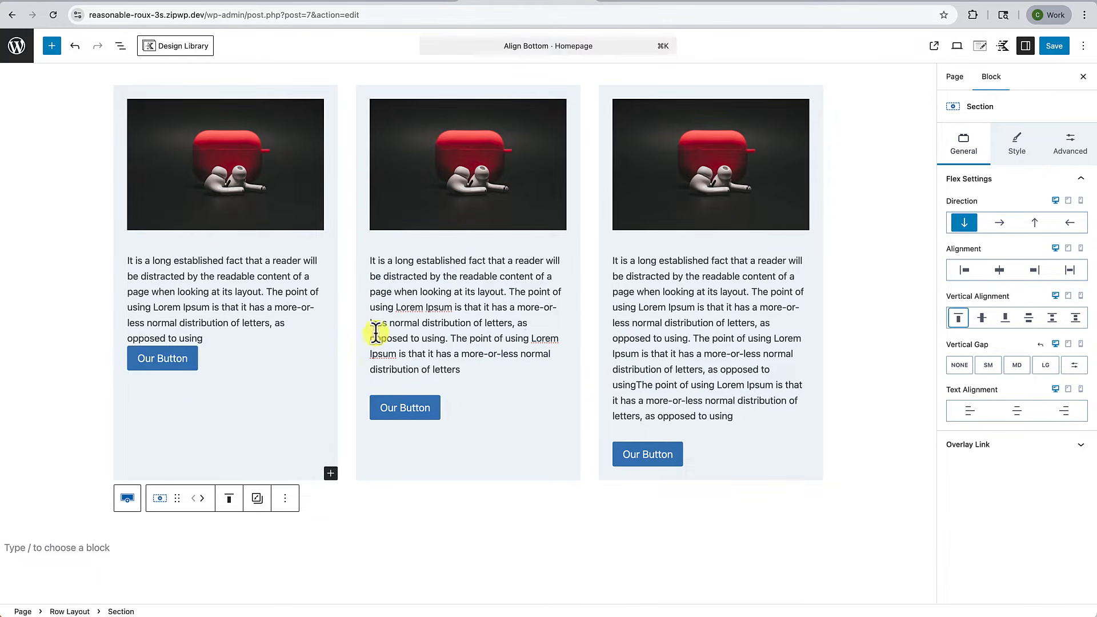
{"action": "left_click", "coordinate": [236, 365]}
{"action": "left_click", "coordinate": [1068, 143]}
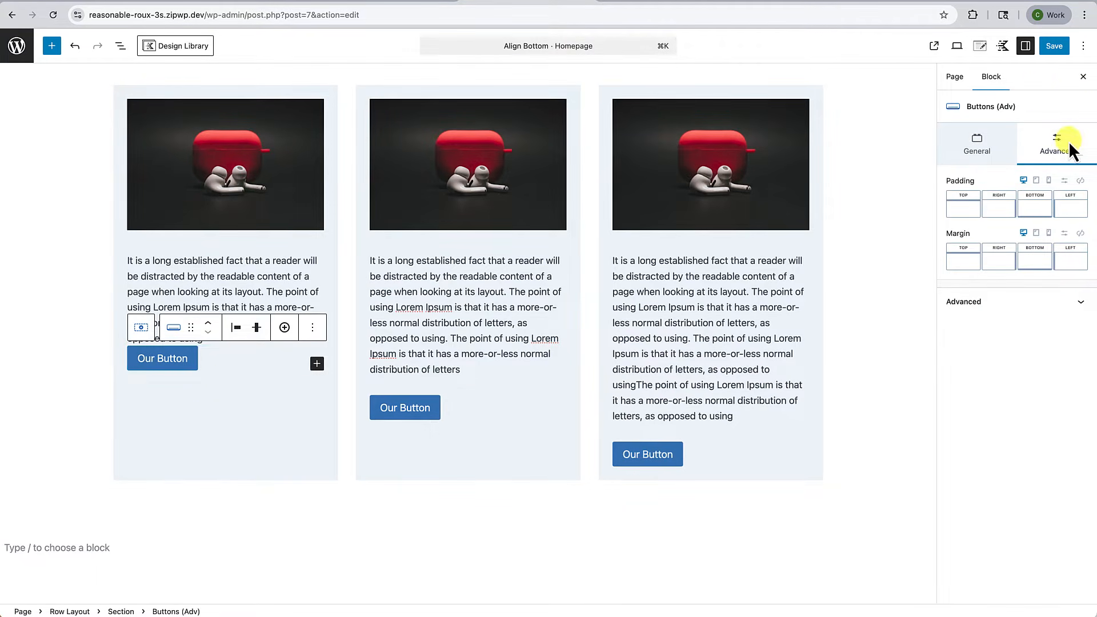
{"action": "left_click", "coordinate": [969, 260]}
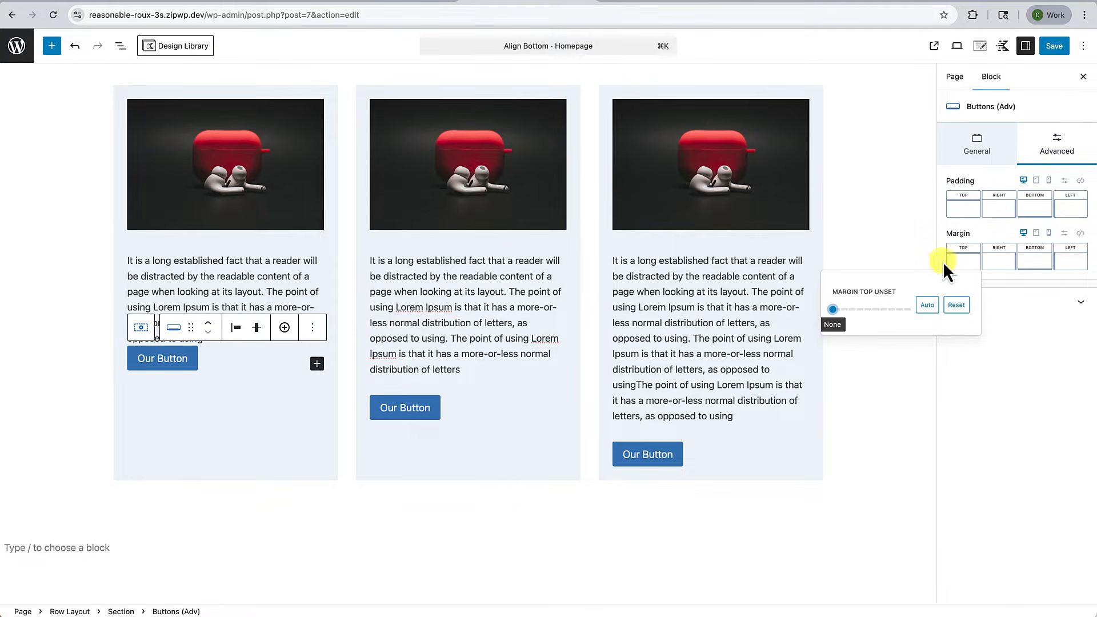
{"action": "left_click", "coordinate": [927, 306]}
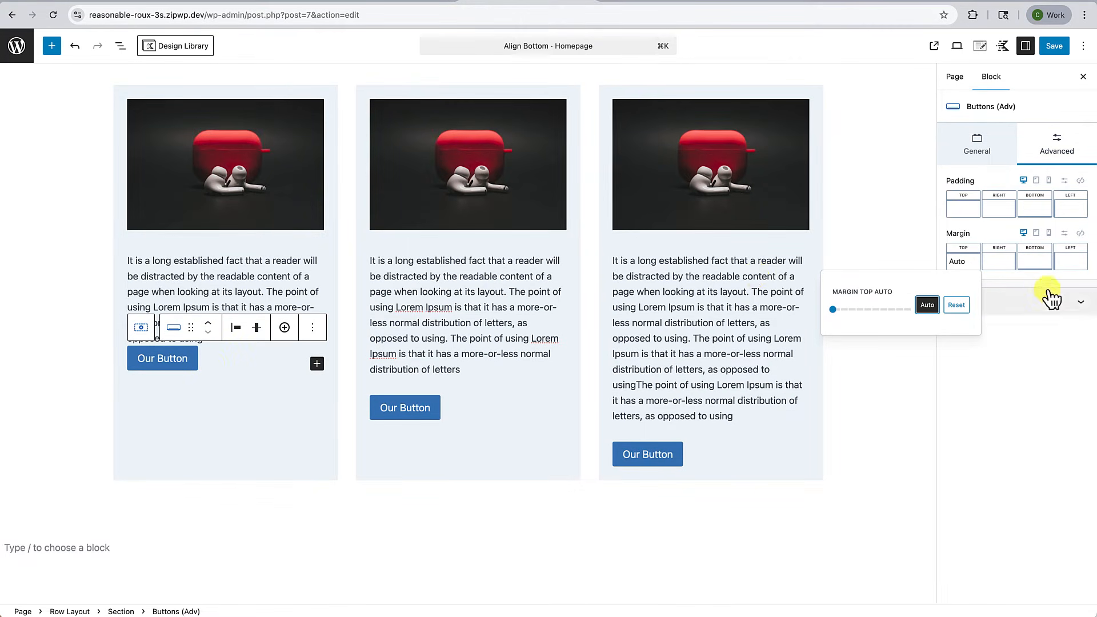
{"action": "left_click", "coordinate": [979, 238]}
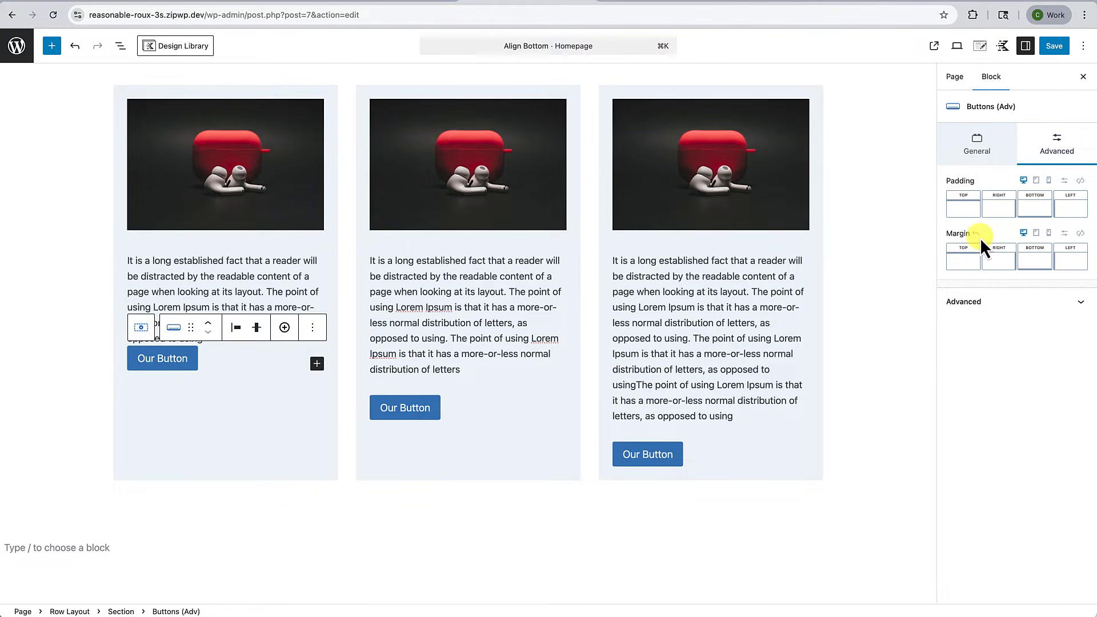
Set the first outer section's vertical alignment to top and its buttons block's top margin to Auto
{"action": "left_click", "coordinate": [250, 434]}
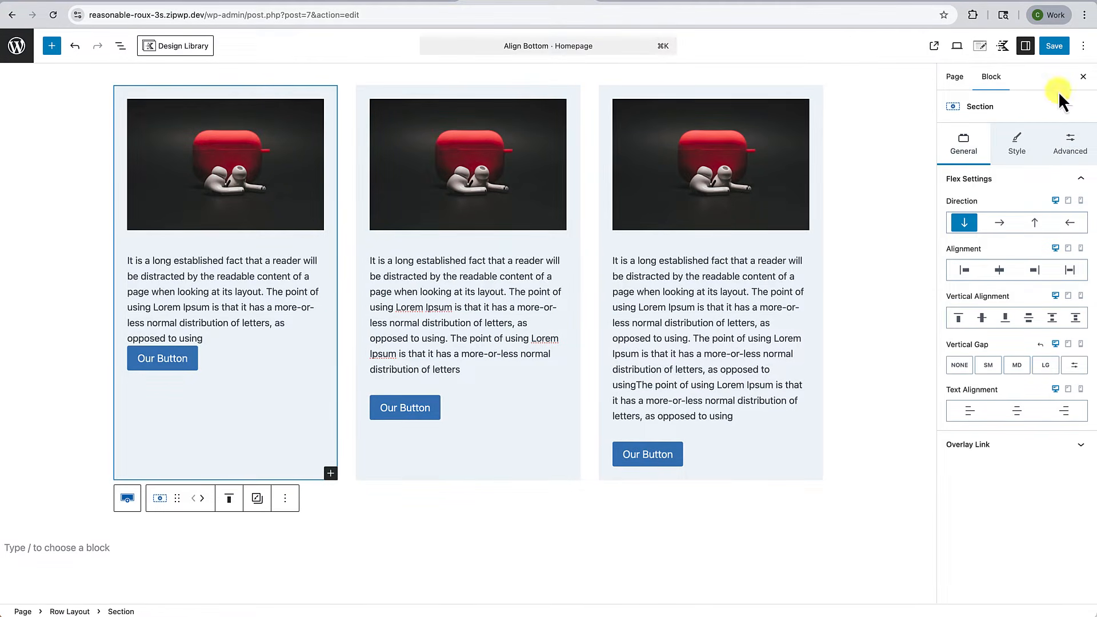
{"action": "left_click", "coordinate": [959, 319]}
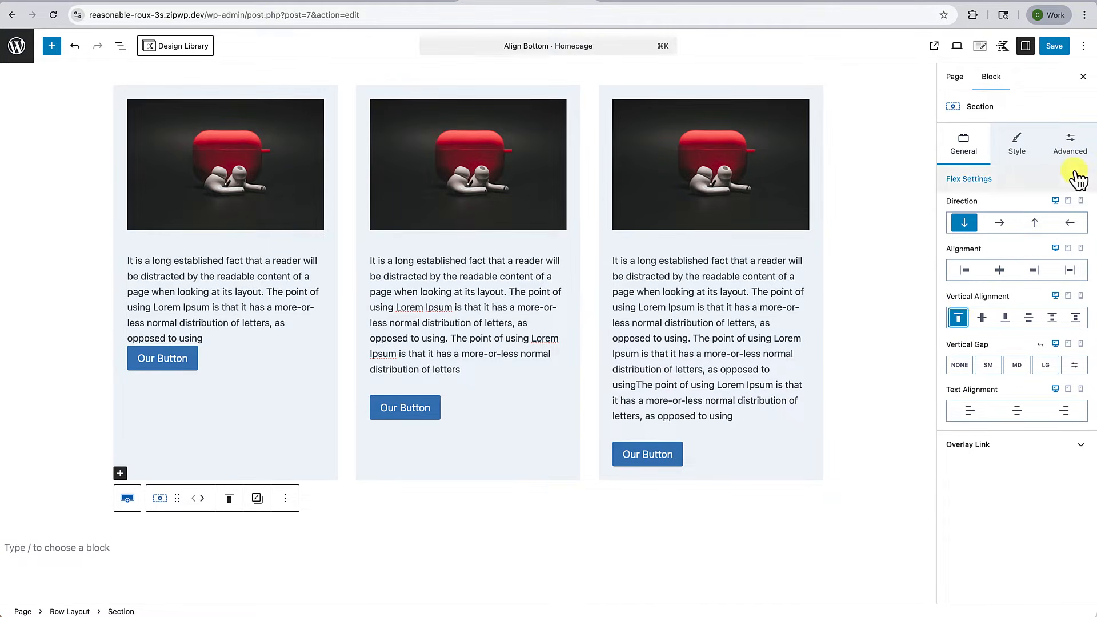
{"action": "left_click", "coordinate": [1071, 150]}
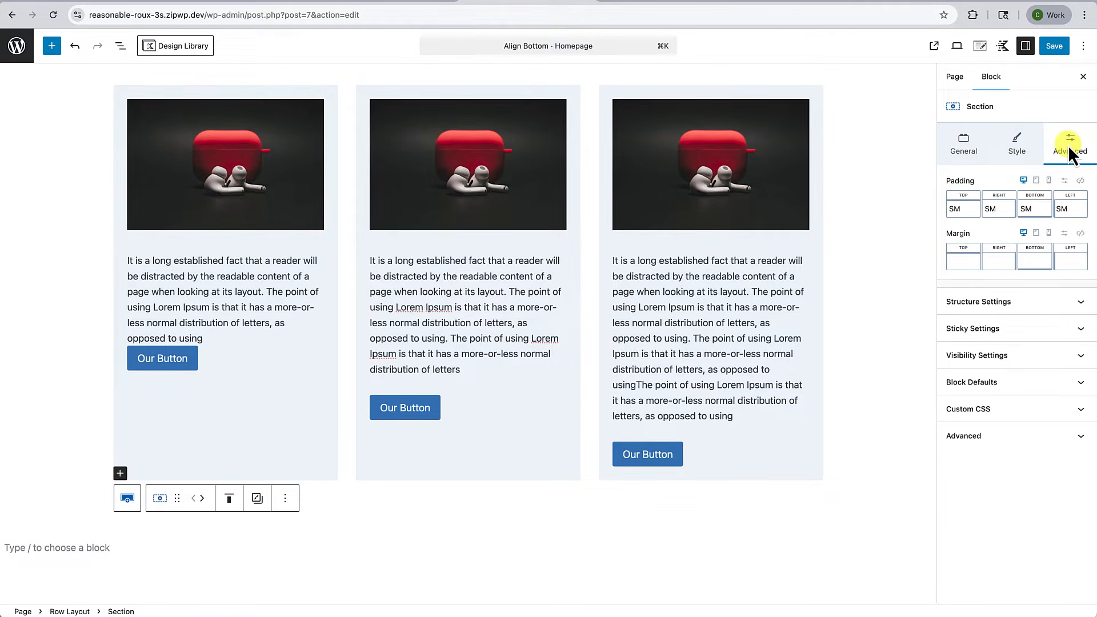
{"action": "left_click", "coordinate": [964, 260]}
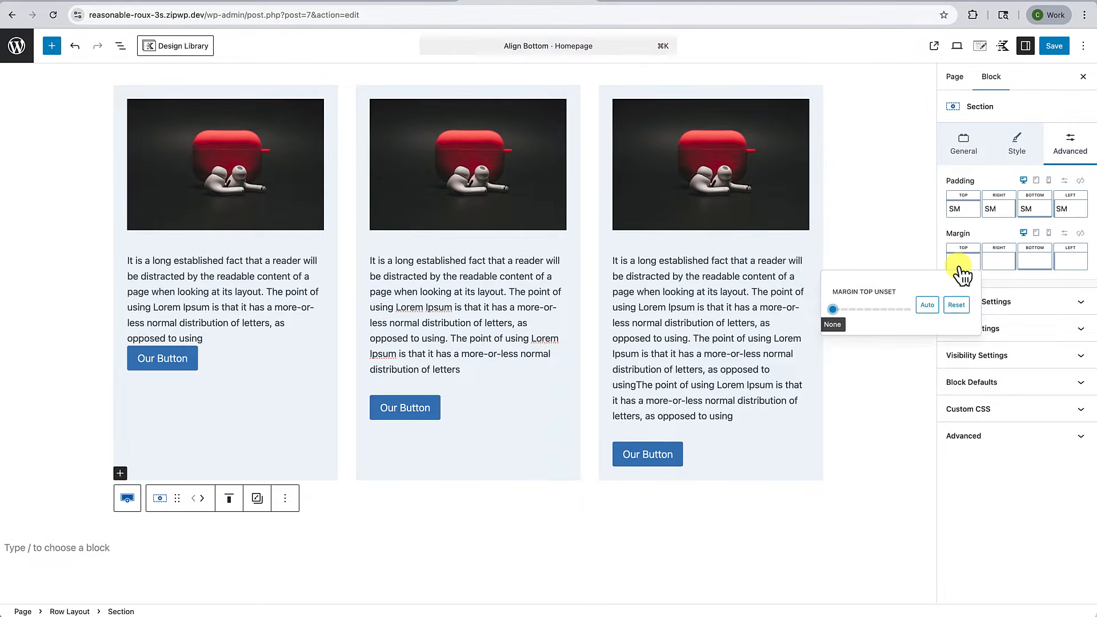
{"action": "left_click", "coordinate": [245, 358]}
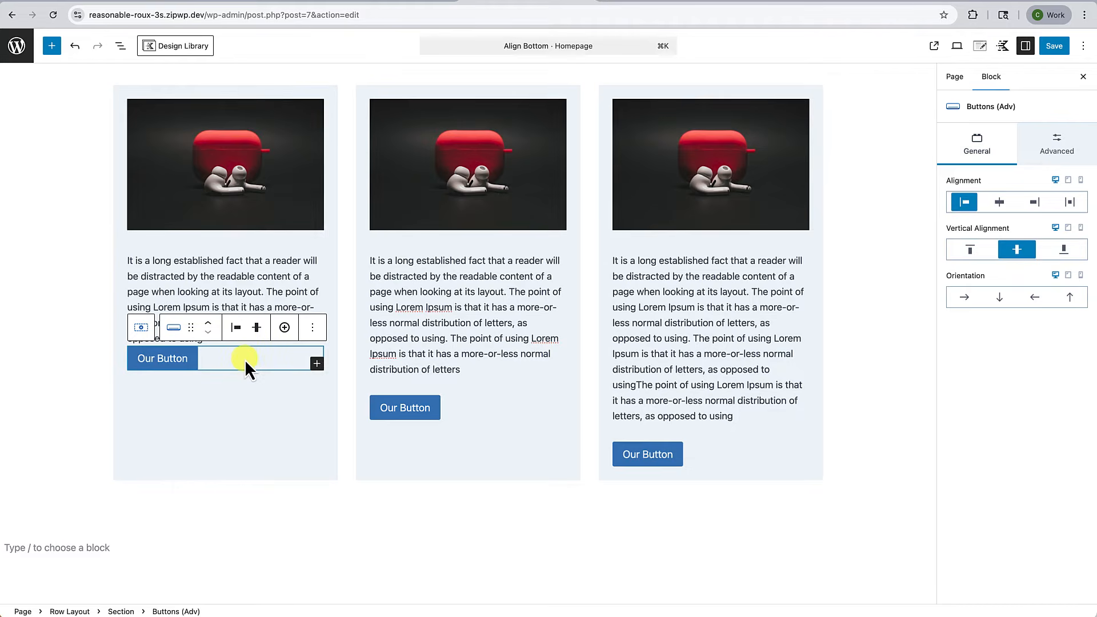
{"action": "left_click", "coordinate": [1071, 149]}
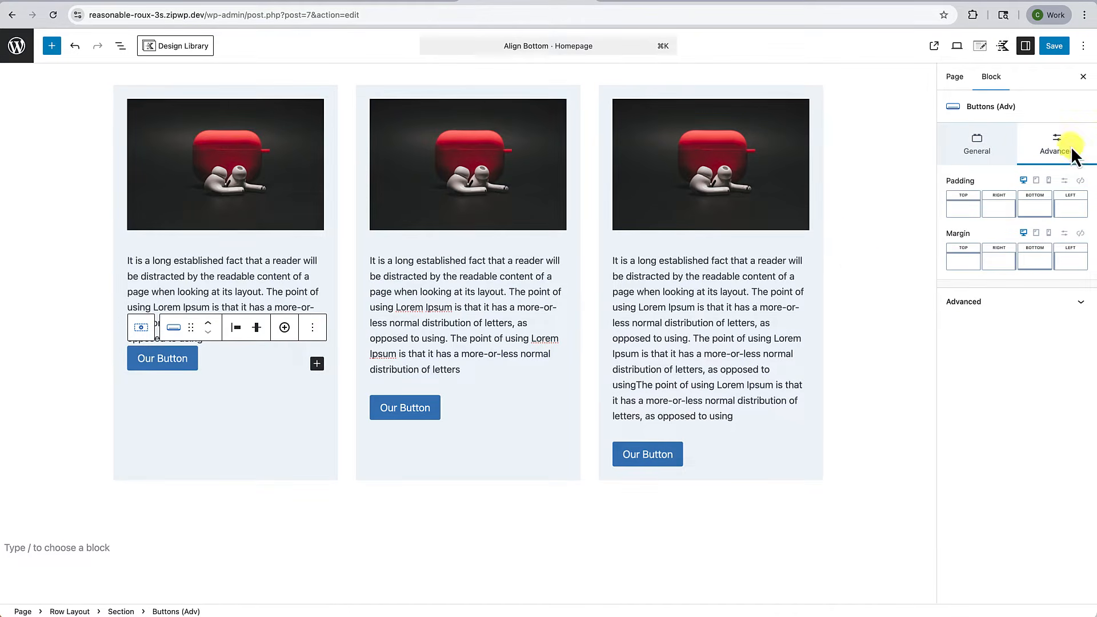
{"action": "left_click", "coordinate": [965, 264]}
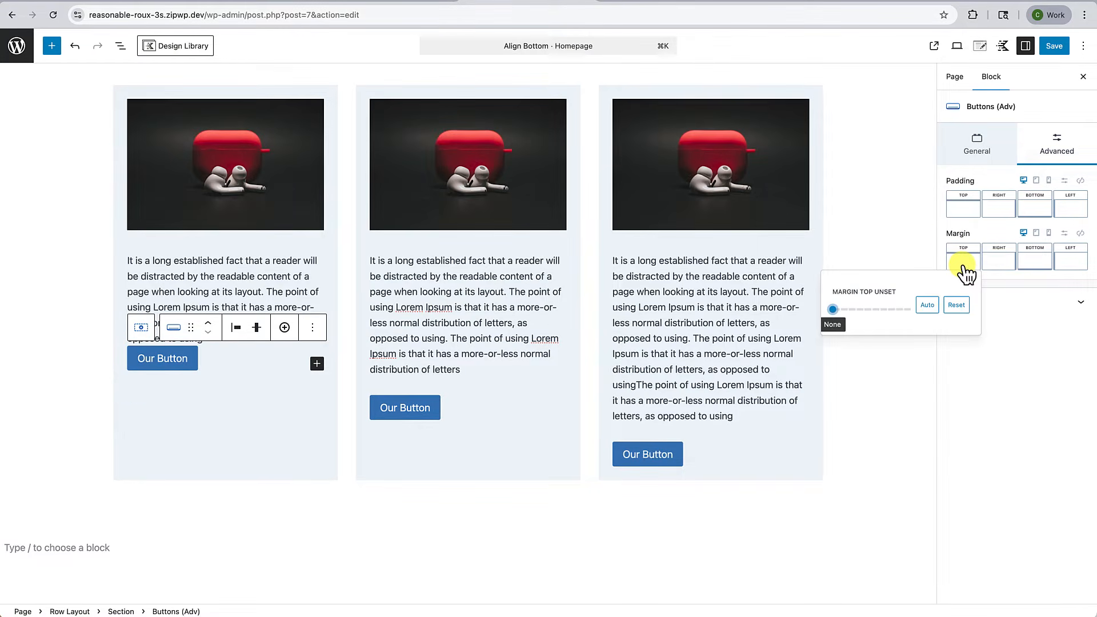
{"action": "left_click", "coordinate": [927, 304]}
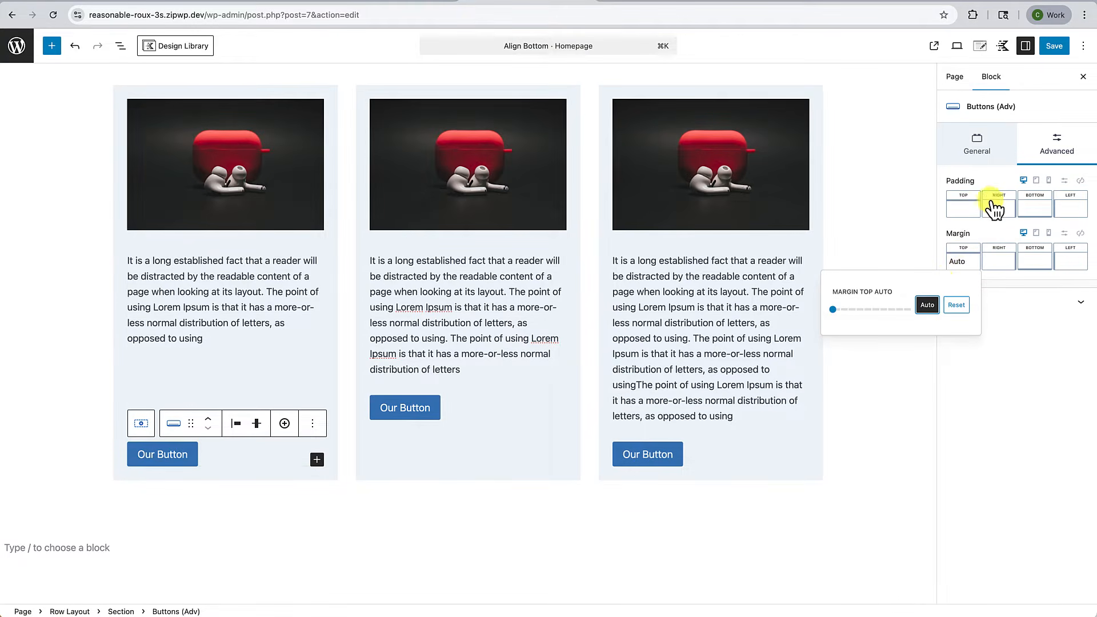
Reset the top margin of the first column's buttons block and clear the outer section's vertical alignment
{"action": "left_click", "coordinate": [976, 234]}
{"action": "left_click", "coordinate": [256, 362]}
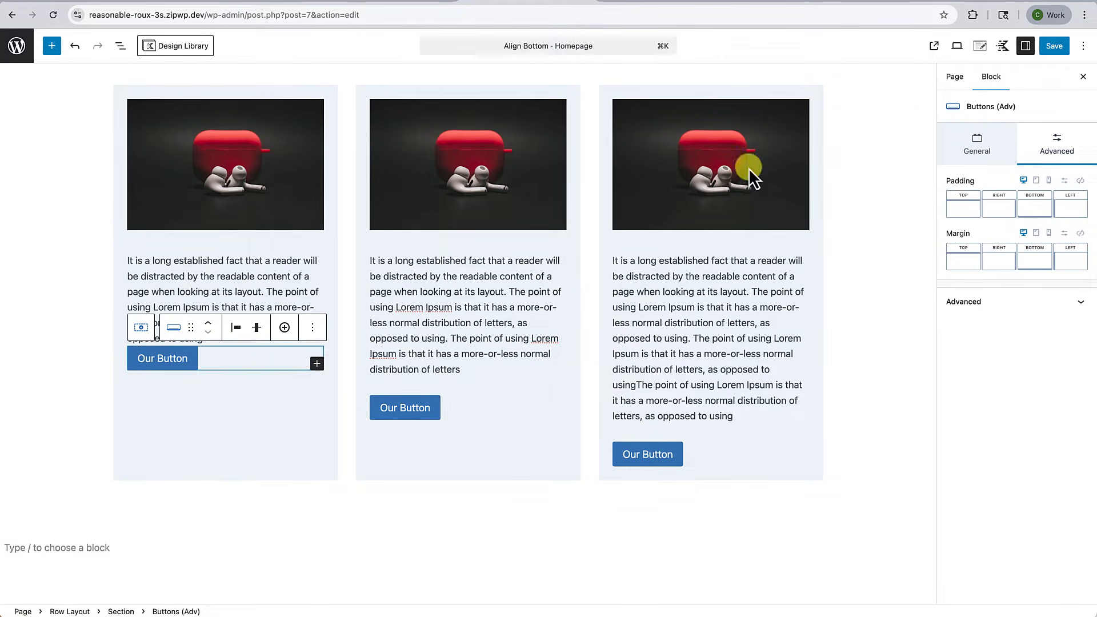
{"action": "left_click", "coordinate": [280, 464]}
{"action": "left_click", "coordinate": [958, 318]}
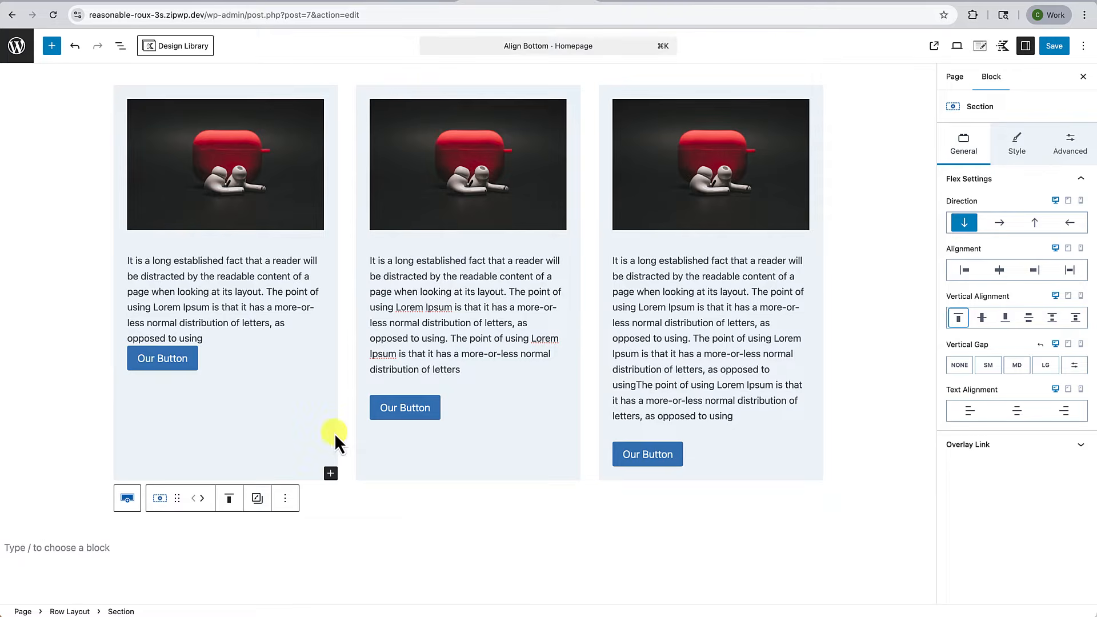
Set the first outer section's vertical alignment to space between
{"action": "left_click", "coordinate": [212, 464]}
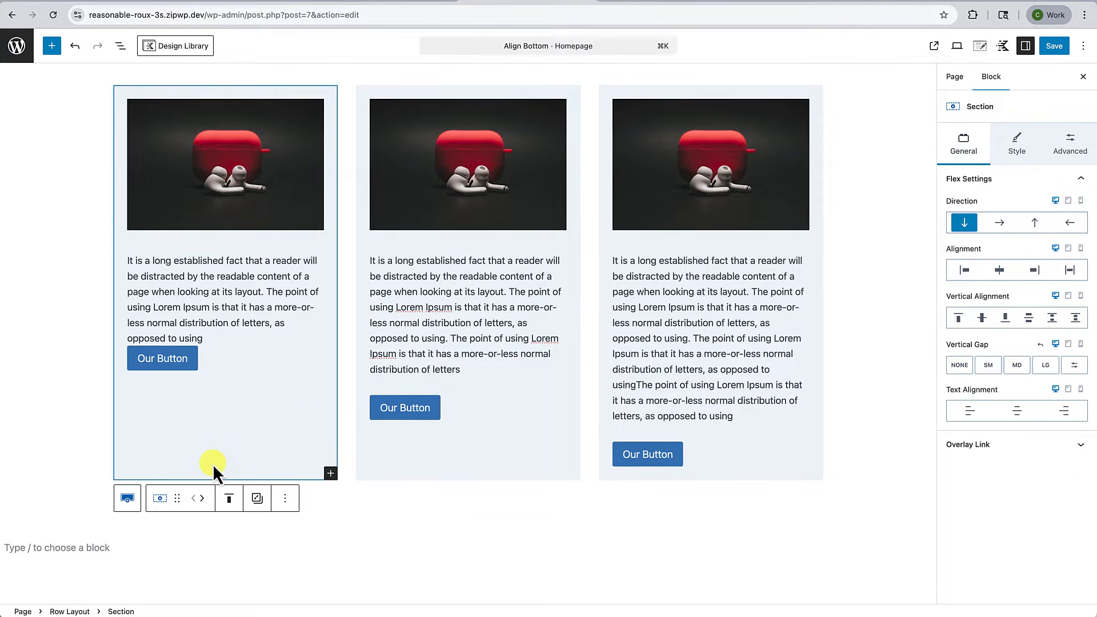
{"action": "left_click", "coordinate": [1029, 318]}
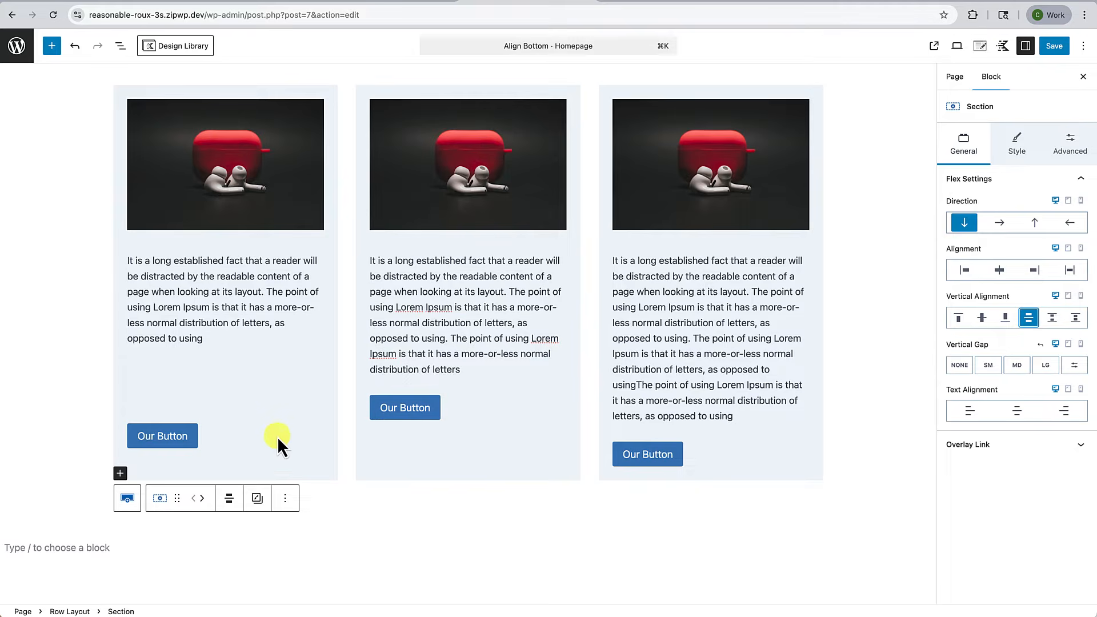
{"action": "left_click", "coordinate": [146, 403]}
{"action": "left_click", "coordinate": [39, 405]}
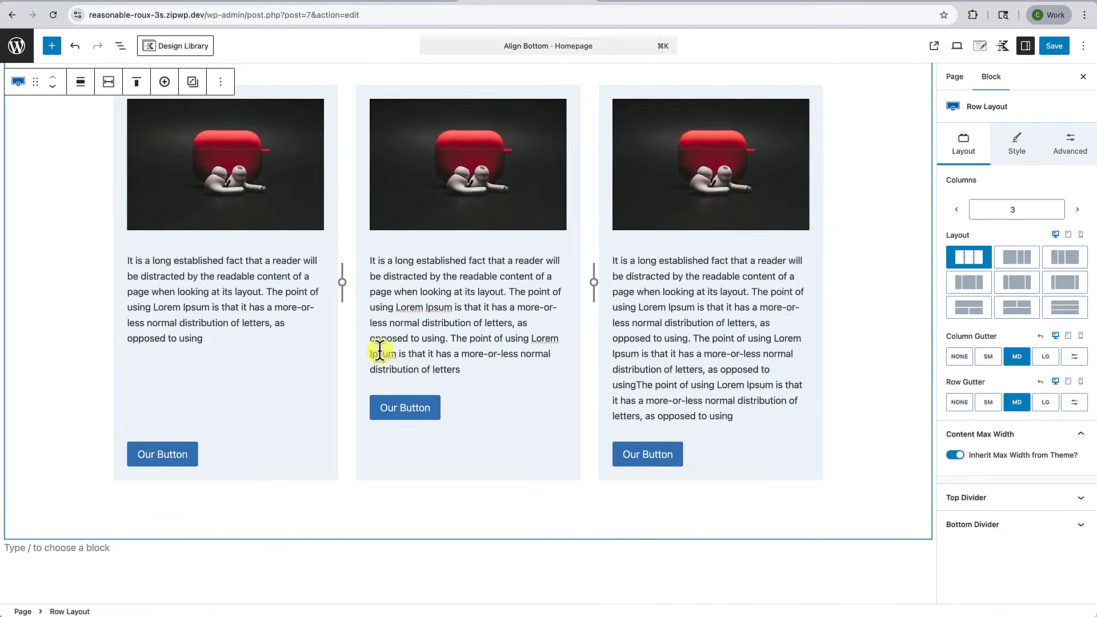
Insert a Section block directly above the image in the second column
{"action": "left_click", "coordinate": [509, 196]}
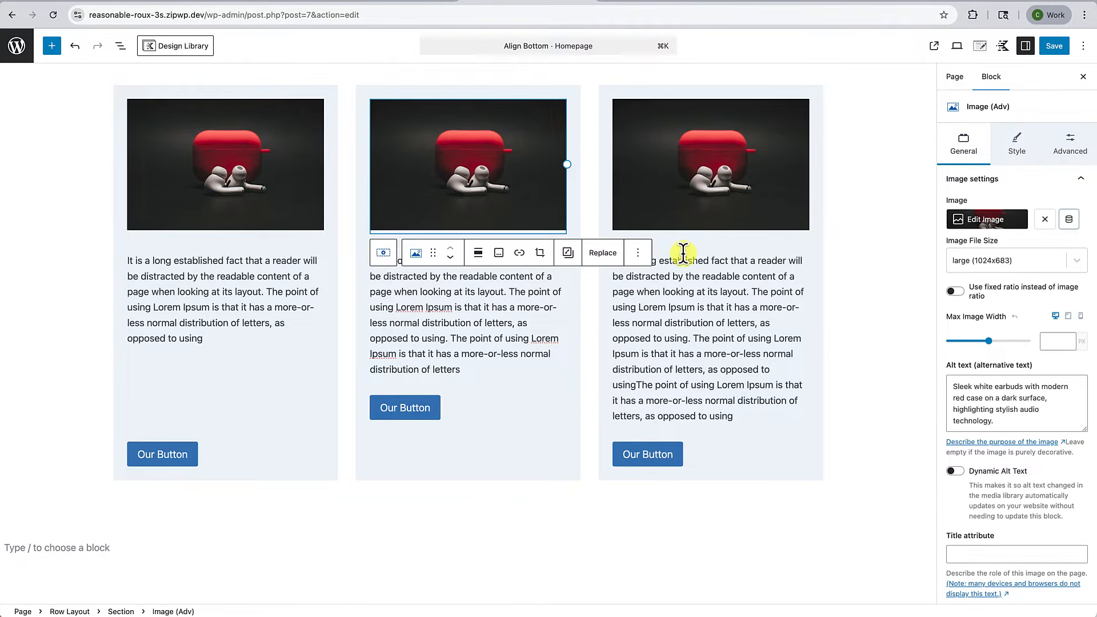
{"action": "left_click", "coordinate": [637, 253]}
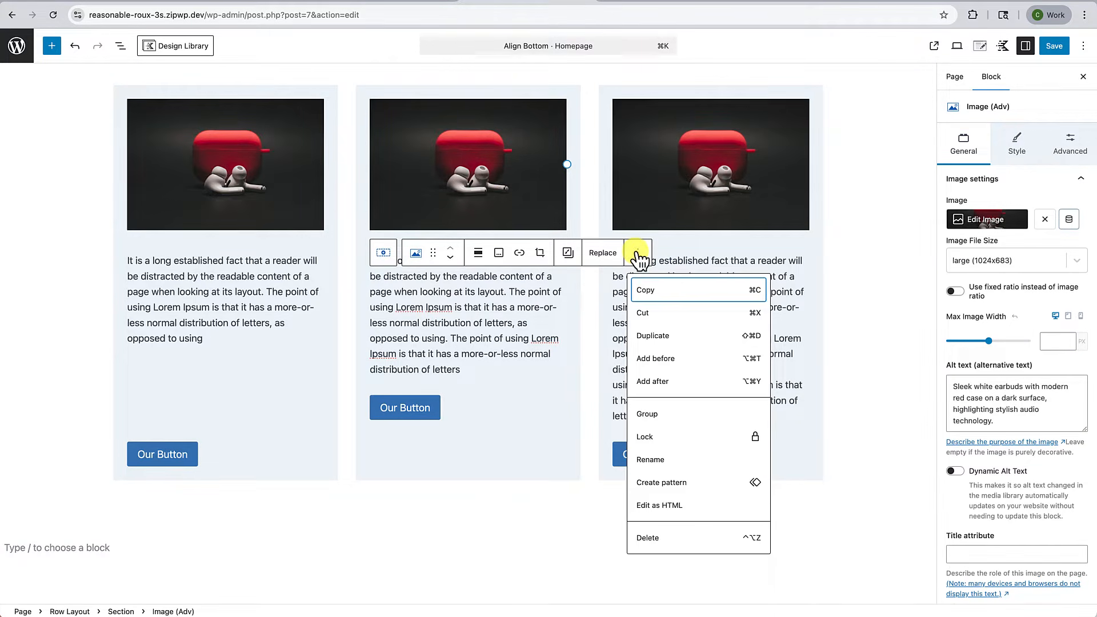
{"action": "left_click", "coordinate": [667, 358]}
{"action": "type", "text": "/sec"}
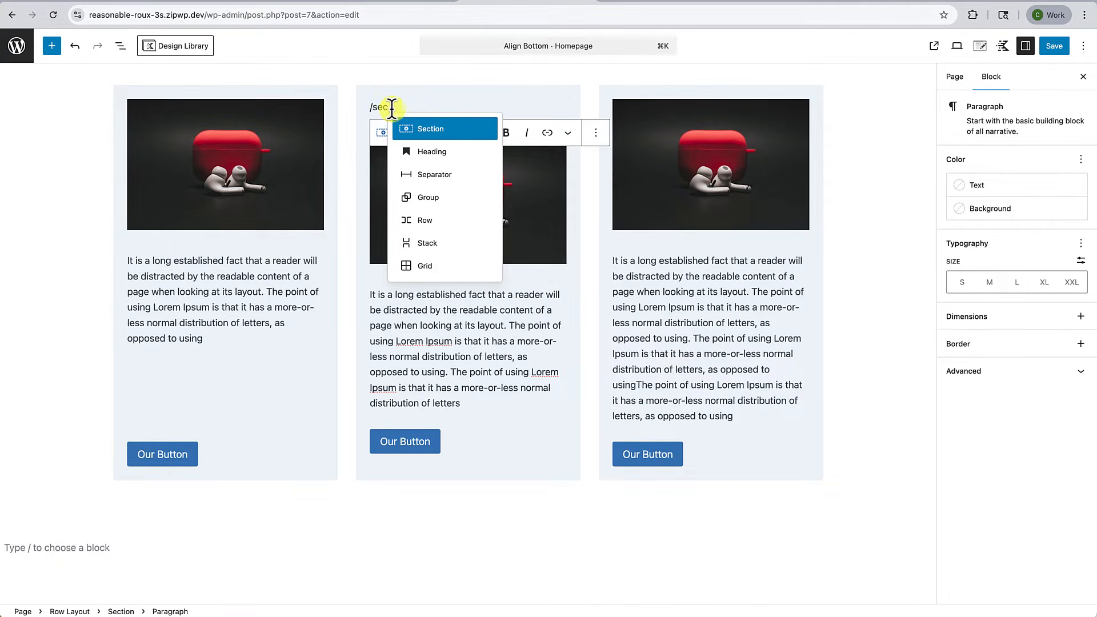
{"action": "left_click", "coordinate": [430, 130]}
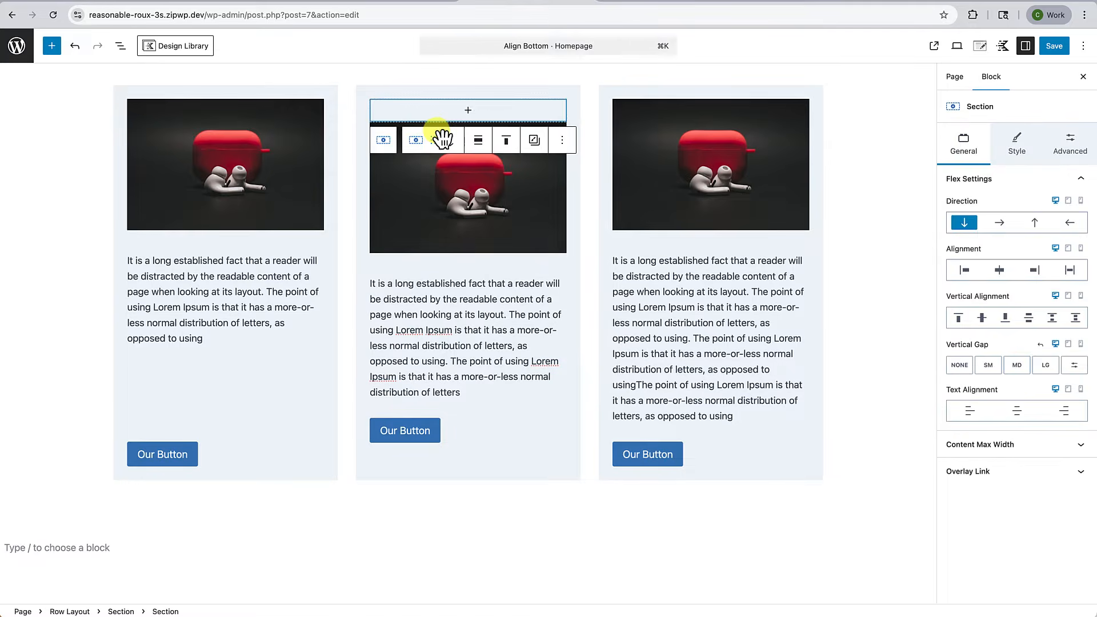
Move the second column's image and text together into the new empty inner section
{"action": "left_click", "coordinate": [463, 216]}
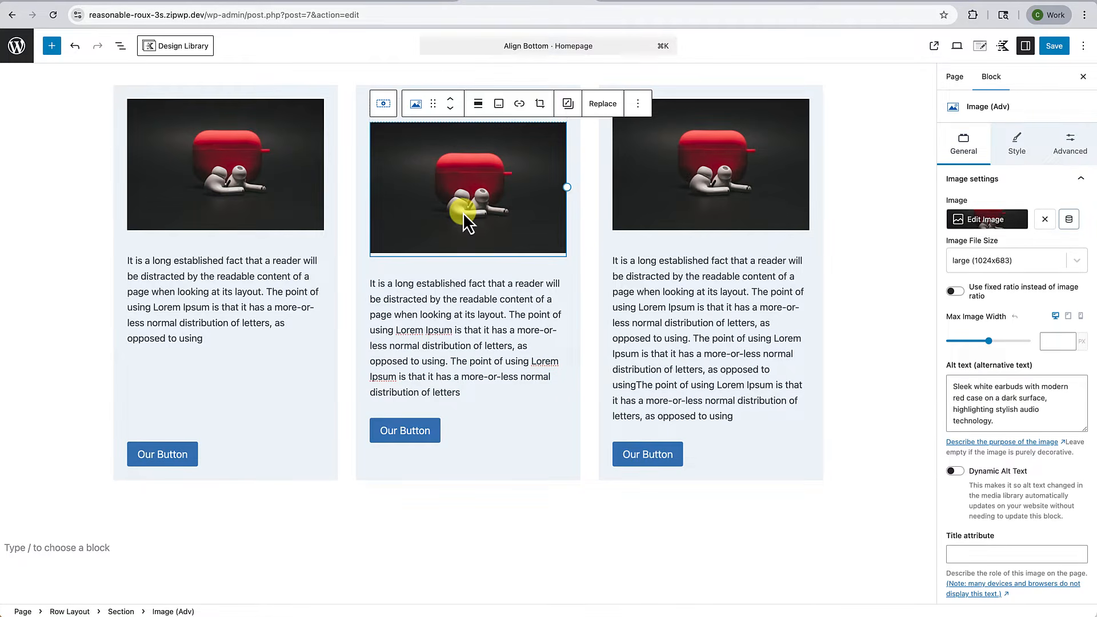
{"action": "left_click", "coordinate": [453, 312], "text": "shift"}
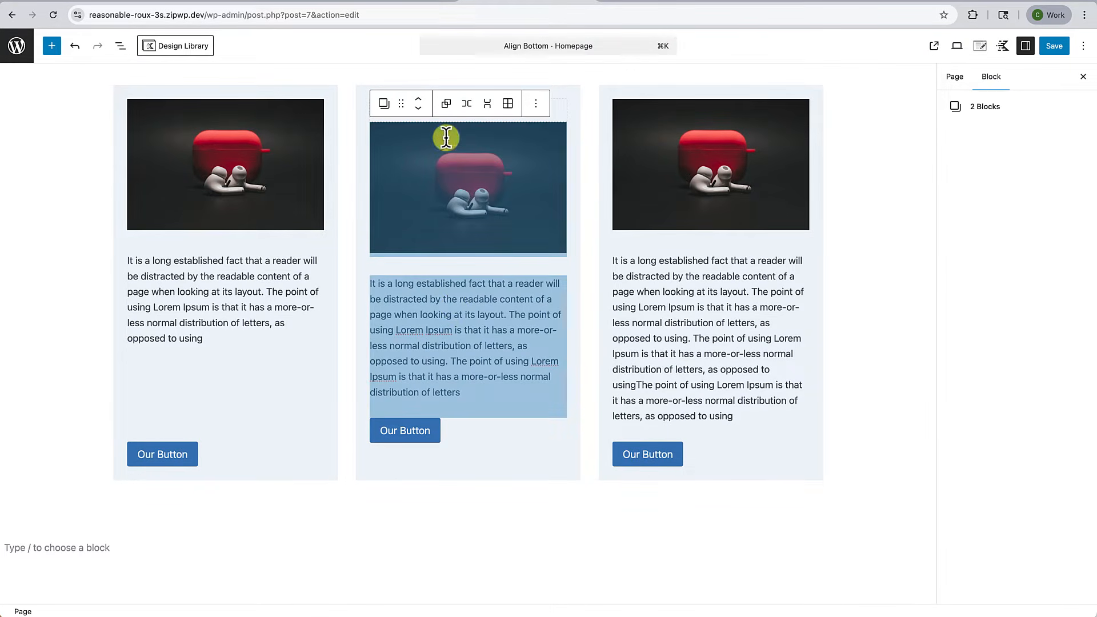
{"action": "left_click_drag", "start_coordinate": [401, 104], "coordinate": [430, 110]}
{"action": "scroll", "coordinate": [465, 510], "scroll_direction": "down", "scroll_amount": 3}
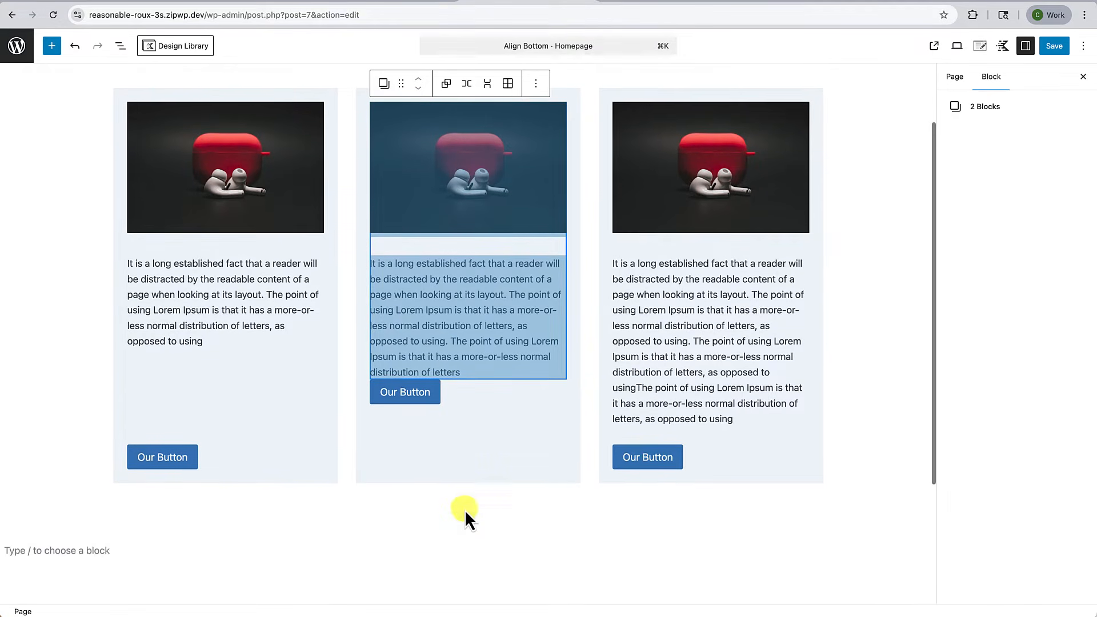
Set the vertical alignment of the second column's outer section to space between
{"action": "left_click", "coordinate": [464, 481]}
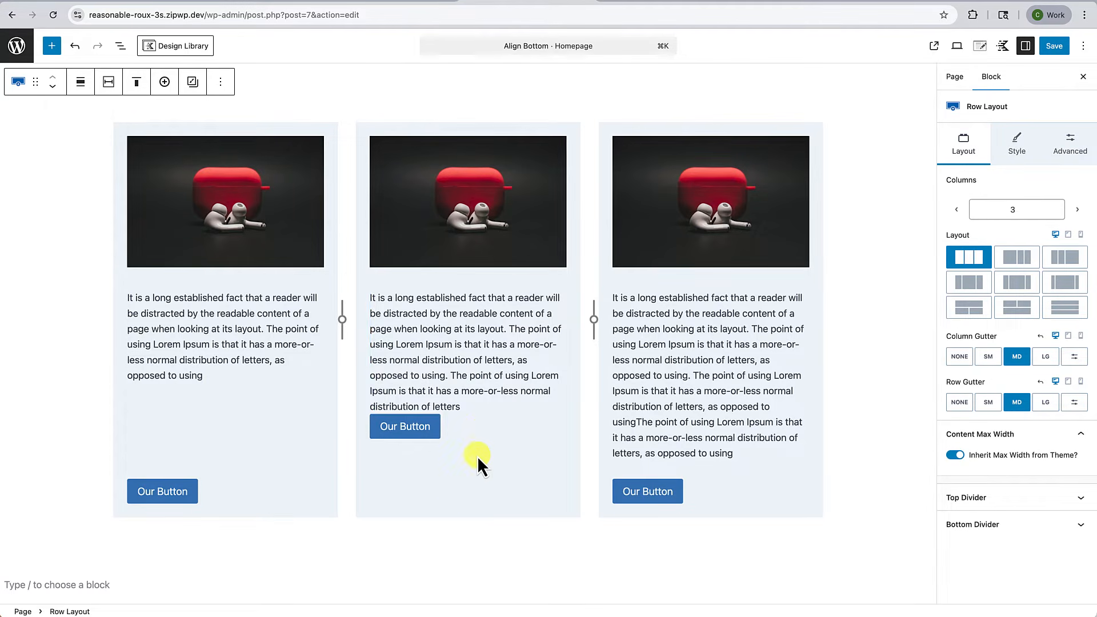
{"action": "left_click", "coordinate": [457, 507]}
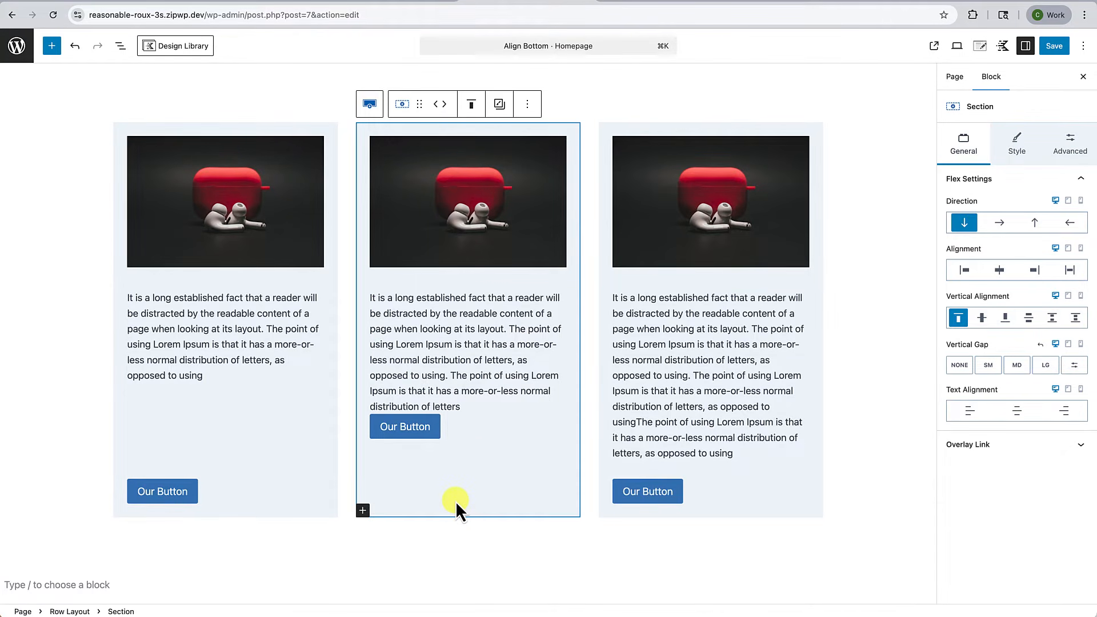
{"action": "left_click", "coordinate": [1029, 319]}
{"action": "left_click", "coordinate": [456, 568]}
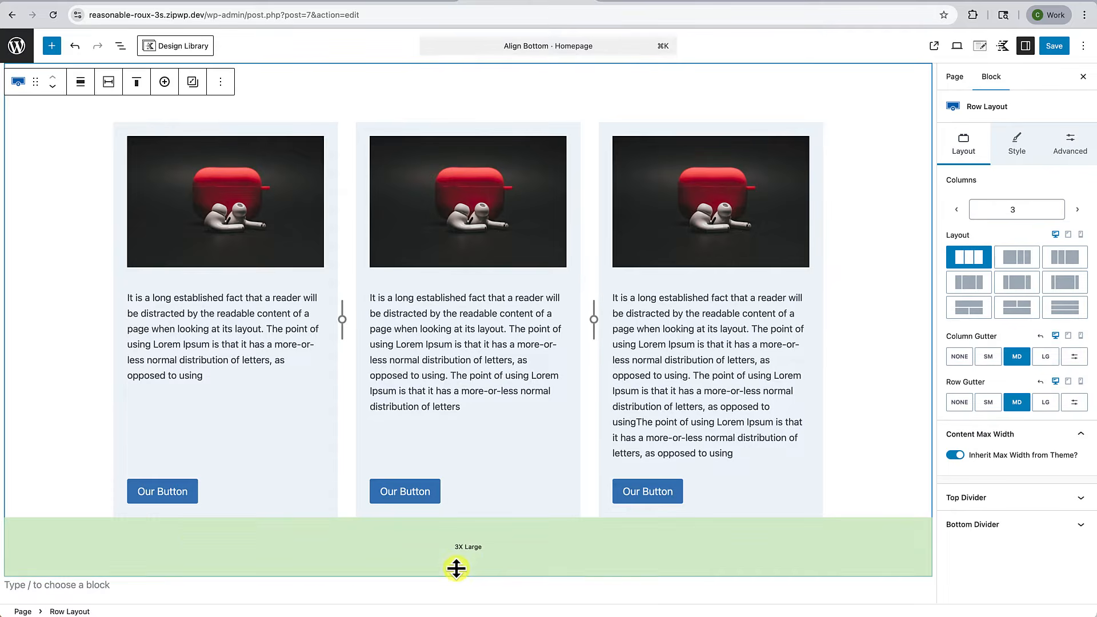
Insert a Section block directly above the image in the third column
{"action": "scroll", "coordinate": [141, 449], "scroll_direction": "down", "scroll_amount": 2}
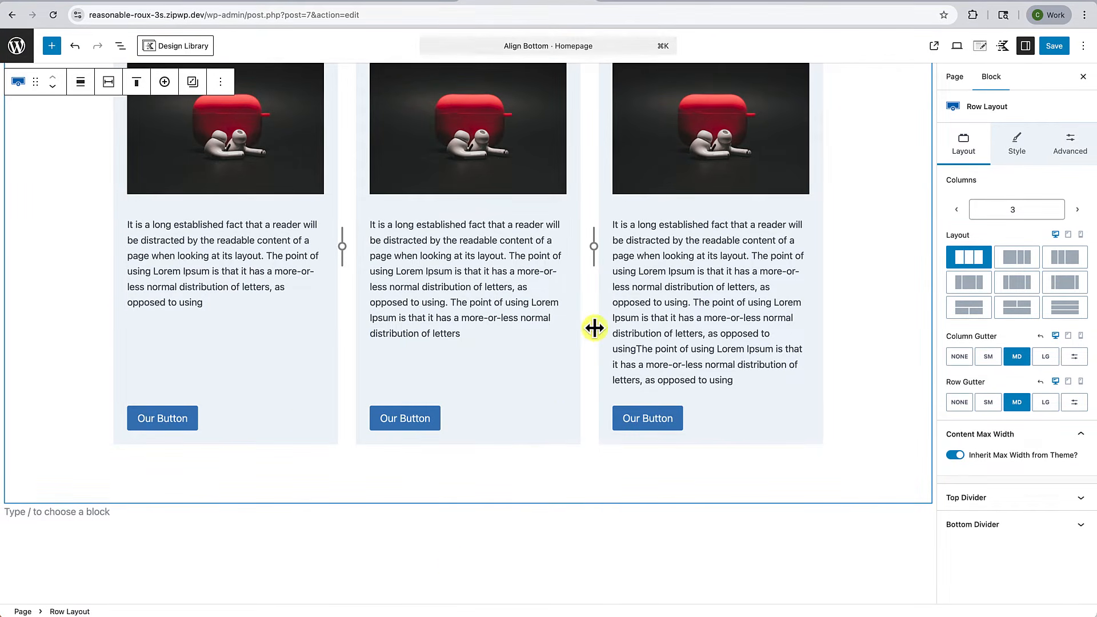
{"action": "scroll", "coordinate": [681, 214], "scroll_direction": "up", "scroll_amount": 1}
{"action": "left_click", "coordinate": [756, 136]}
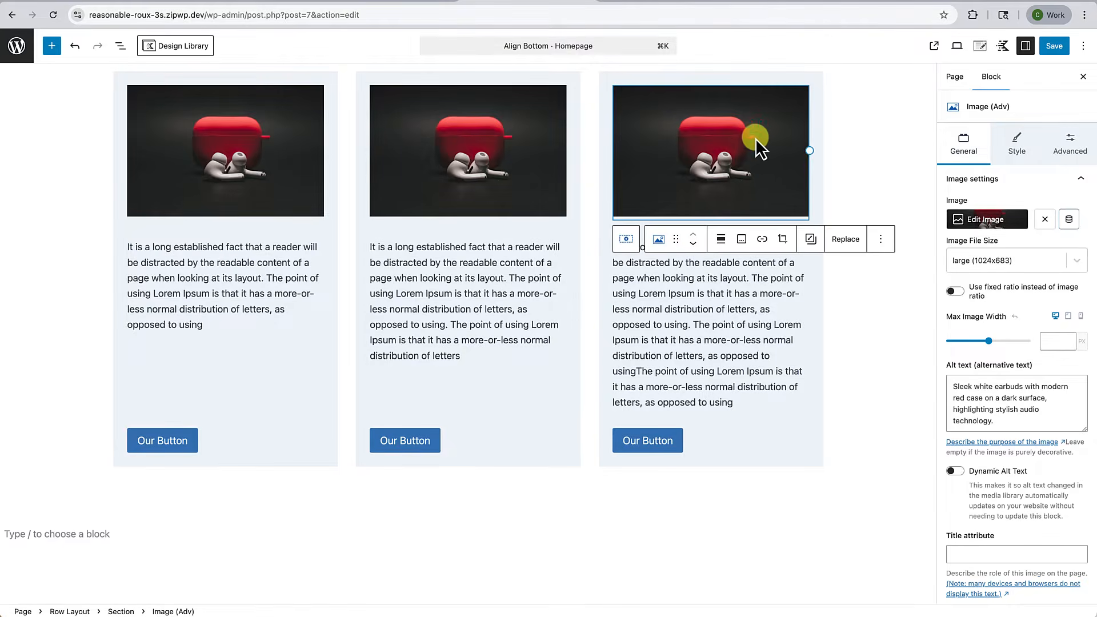
{"action": "left_click", "coordinate": [880, 239]}
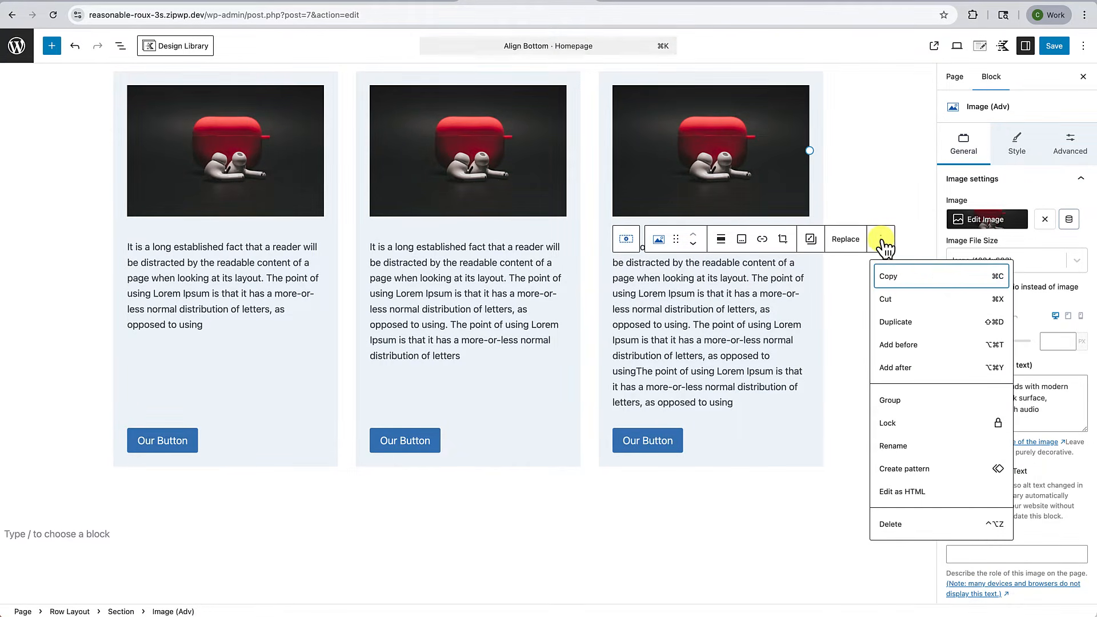
{"action": "left_click", "coordinate": [912, 345]}
{"action": "type", "text": "/s"}
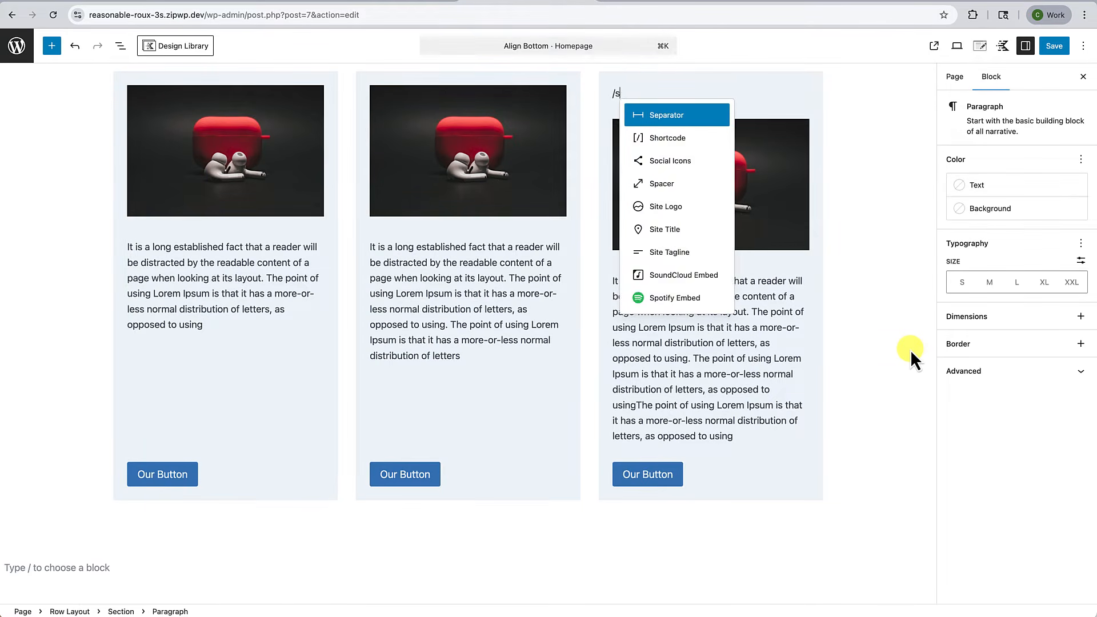
{"action": "type", "text": "ection"}
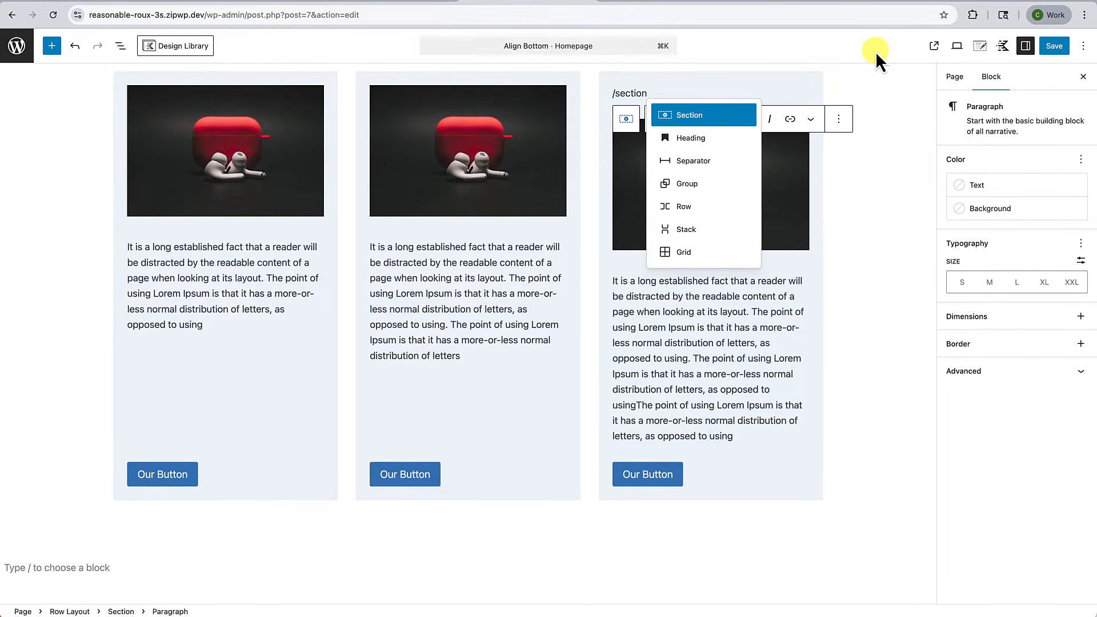
{"action": "left_click", "coordinate": [715, 112]}
Move the third column's image and text together into its new inner section
{"action": "left_click", "coordinate": [710, 177]}
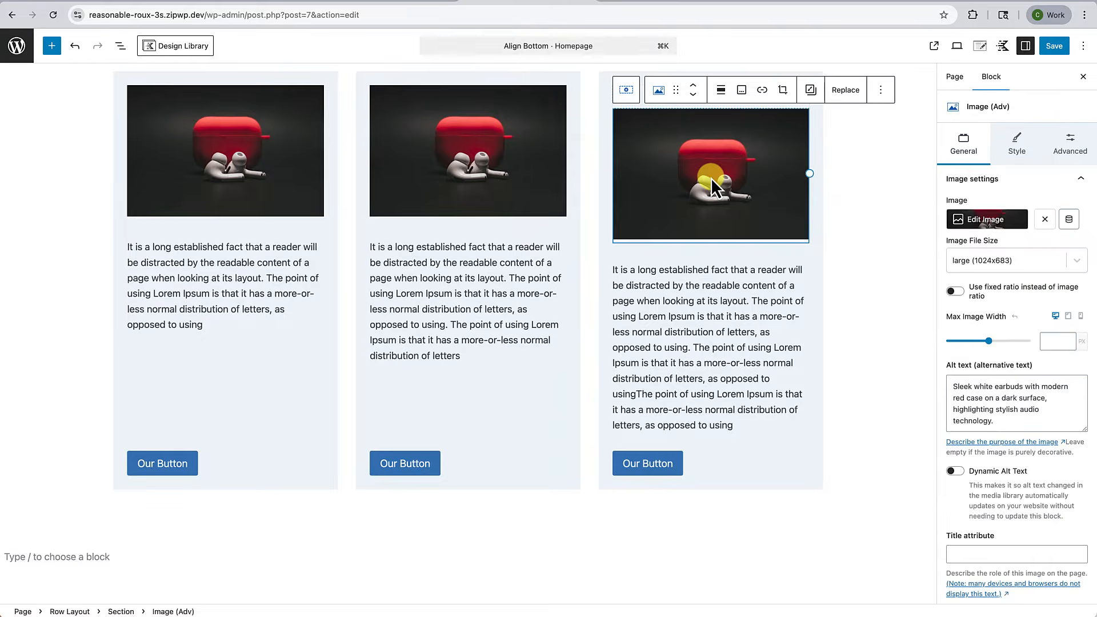
{"action": "left_click", "coordinate": [703, 314], "text": "shift"}
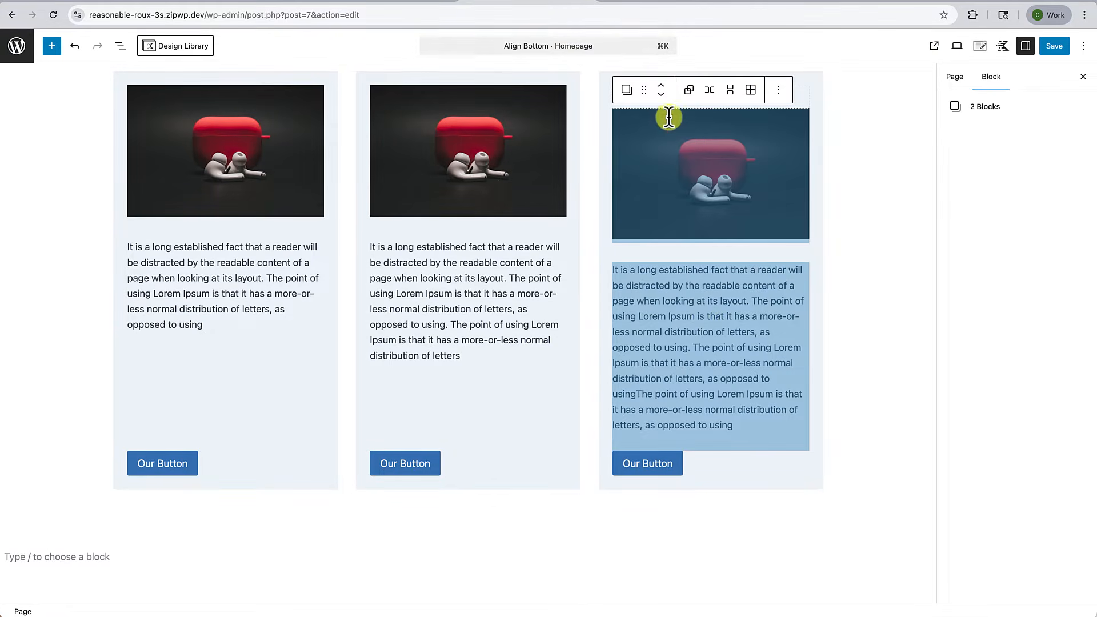
{"action": "left_click_drag", "start_coordinate": [647, 94], "coordinate": [674, 91]}
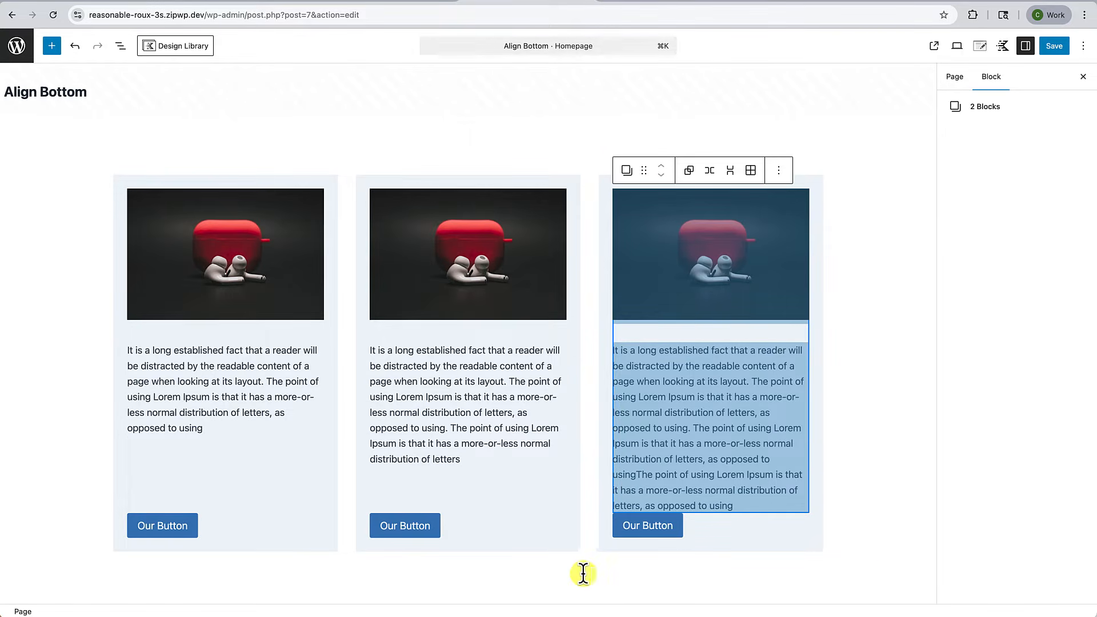
Set the vertical alignment of the third column's outer section to space between
{"action": "left_click", "coordinate": [604, 547]}
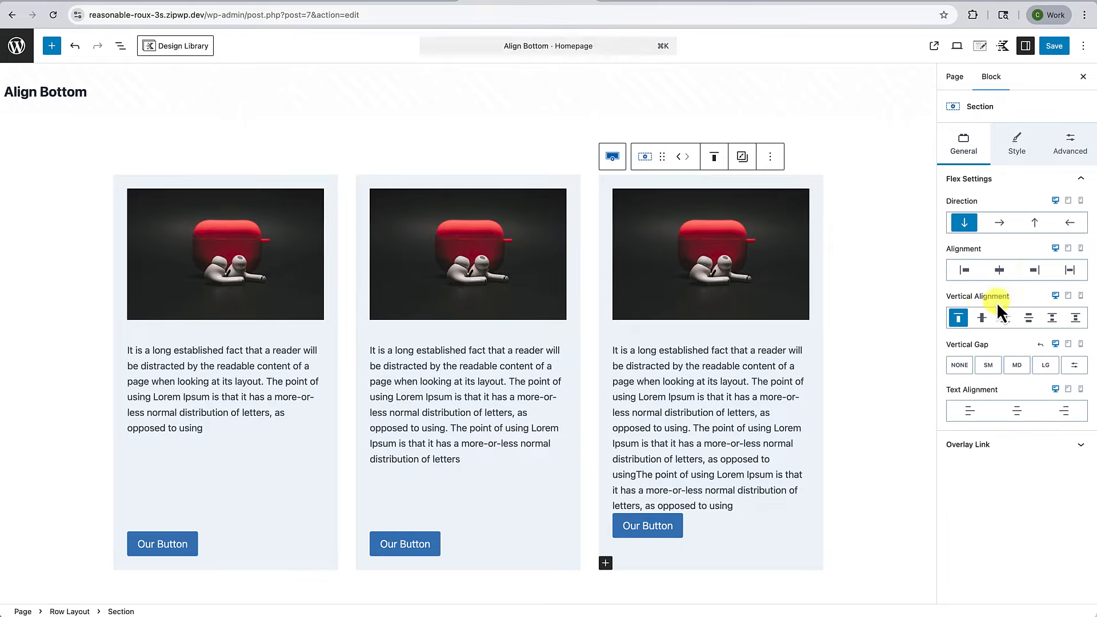
{"action": "left_click", "coordinate": [1029, 318]}
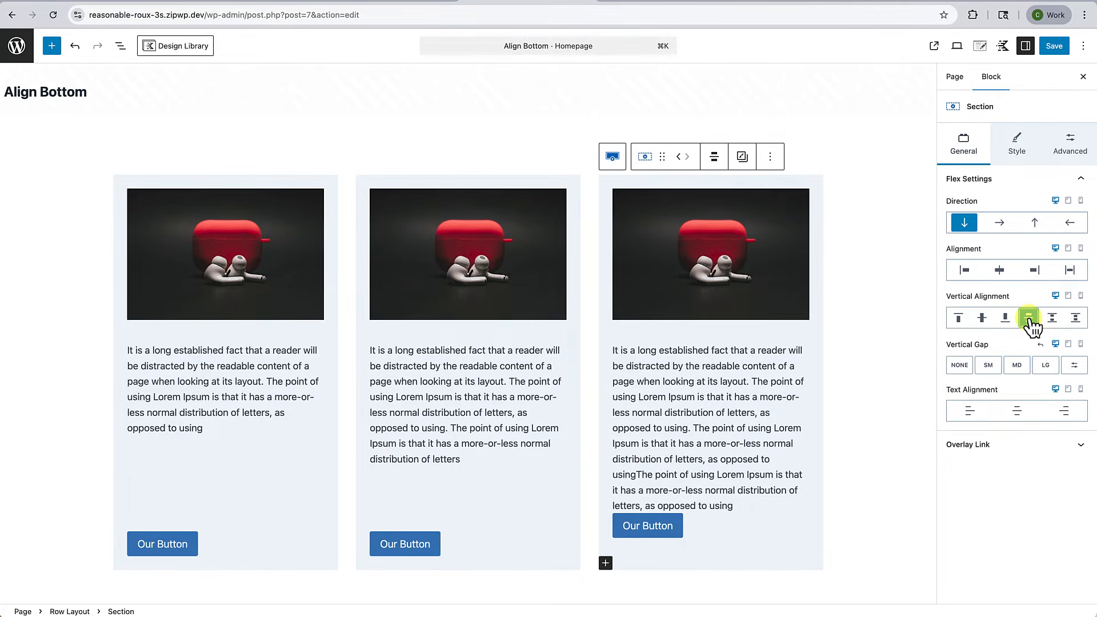
{"action": "left_click", "coordinate": [856, 509]}
{"action": "scroll", "coordinate": [846, 507], "scroll_direction": "down", "scroll_amount": 2}
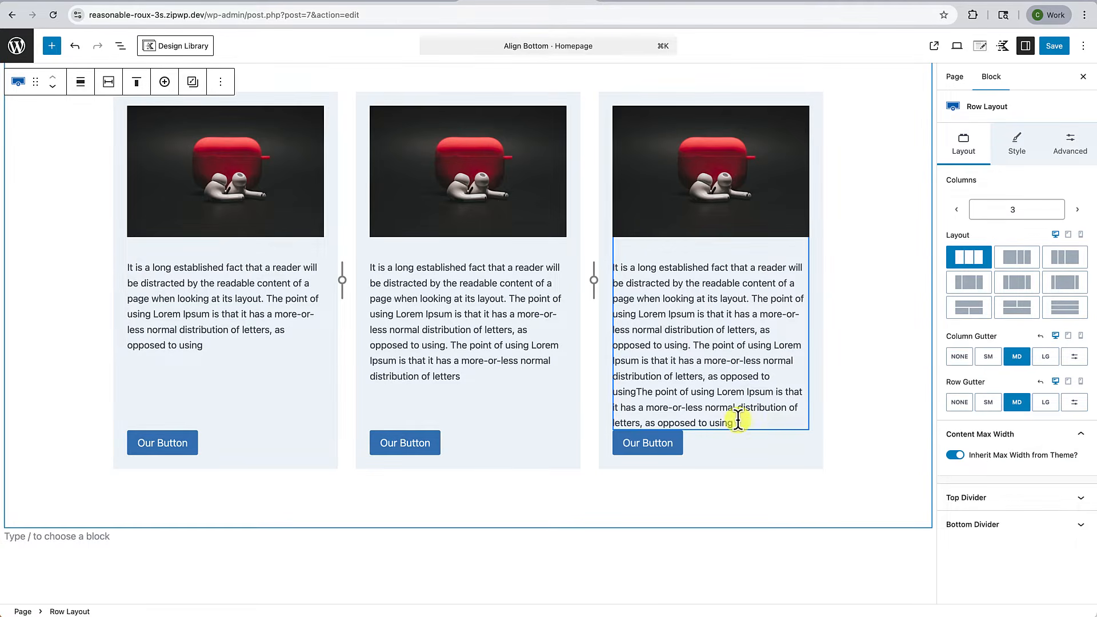
Give the inner section nested in the third column a bottom margin of MD
{"action": "left_click", "coordinate": [118, 48]}
{"action": "left_click", "coordinate": [10, 103]}
{"action": "left_click", "coordinate": [71, 160]}
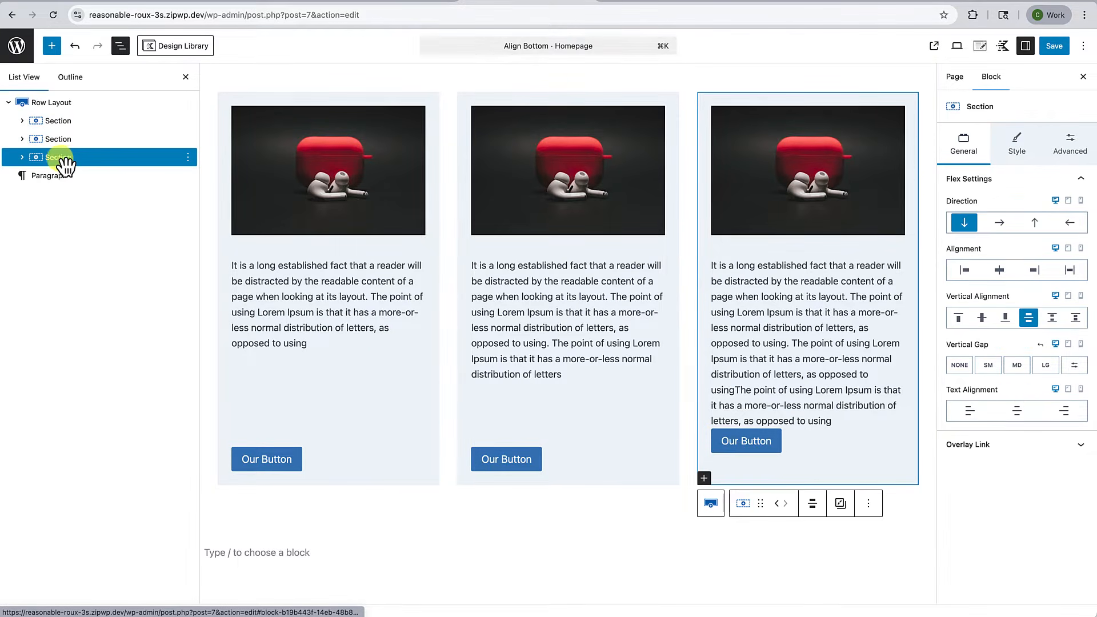
{"action": "left_click", "coordinate": [23, 158]}
{"action": "left_click", "coordinate": [72, 176]}
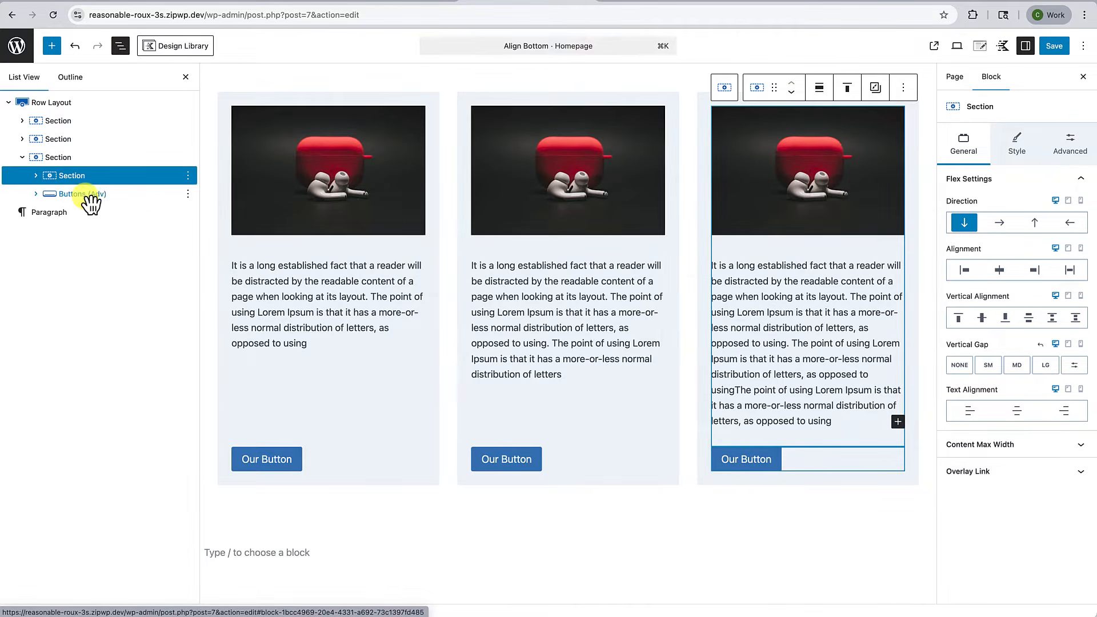
{"action": "left_click", "coordinate": [1071, 146]}
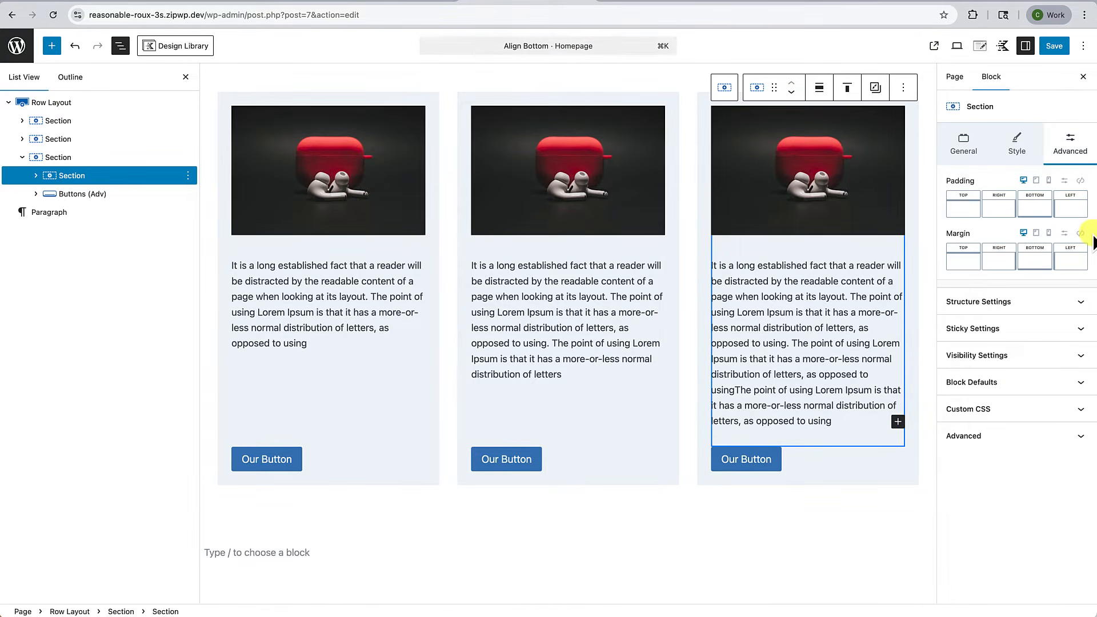
{"action": "left_click", "coordinate": [1035, 260]}
{"action": "left_click", "coordinate": [919, 309]}
{"action": "left_click_drag", "start_coordinate": [927, 309], "coordinate": [934, 310]}
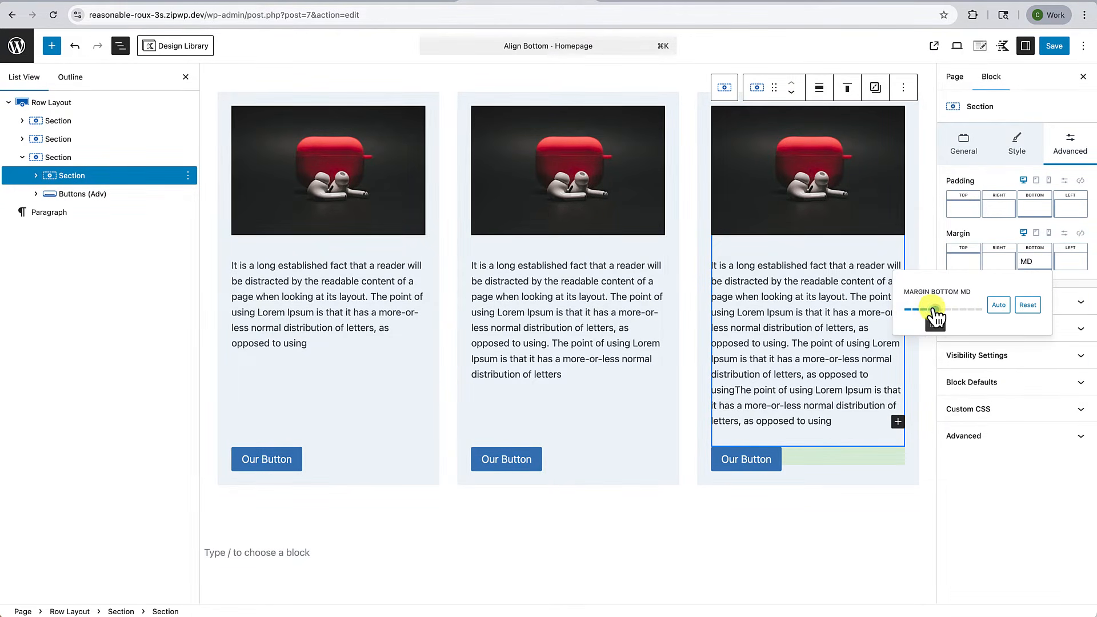
{"action": "left_click", "coordinate": [343, 511]}
{"action": "left_click", "coordinate": [120, 46]}
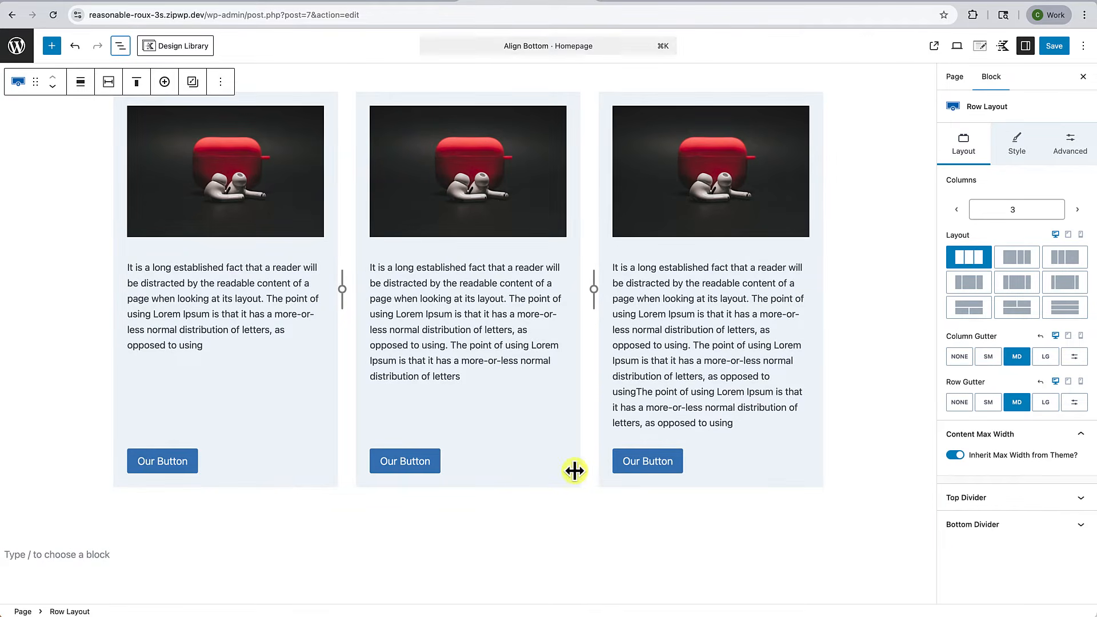
Append "The point of using Lorem Ipsum is that it has a more-or-less normal distribution of letters, as opposed to using" twice to the second card's text
{"action": "left_click", "coordinate": [517, 382]}
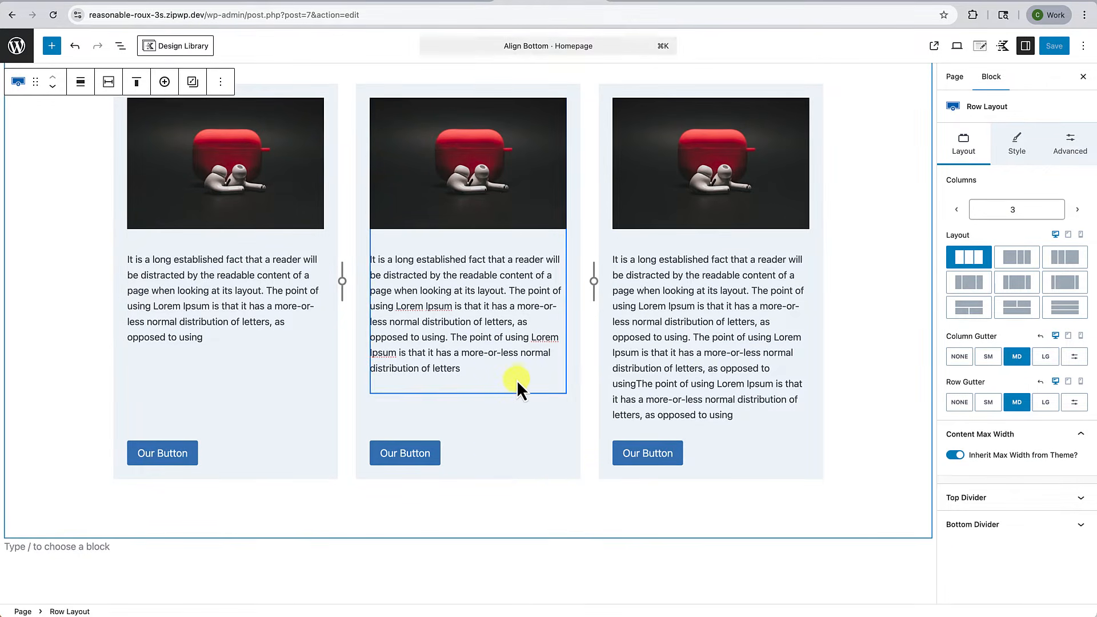
{"action": "type", "text": "The point of using Lorem Ipsum is that it has a more-or-less normal distribution of letters, as opposed to usingThe point of using Lorem Ipsum is that it has a more-or-less normal distribution of letters, as opposed to using"}
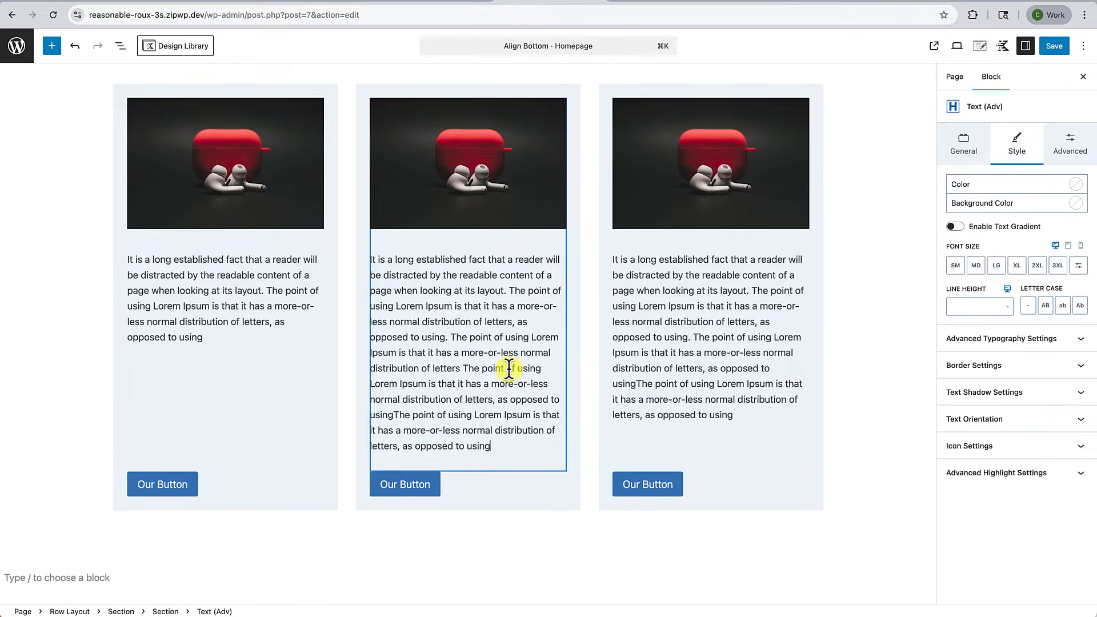
{"action": "left_click", "coordinate": [530, 535]}
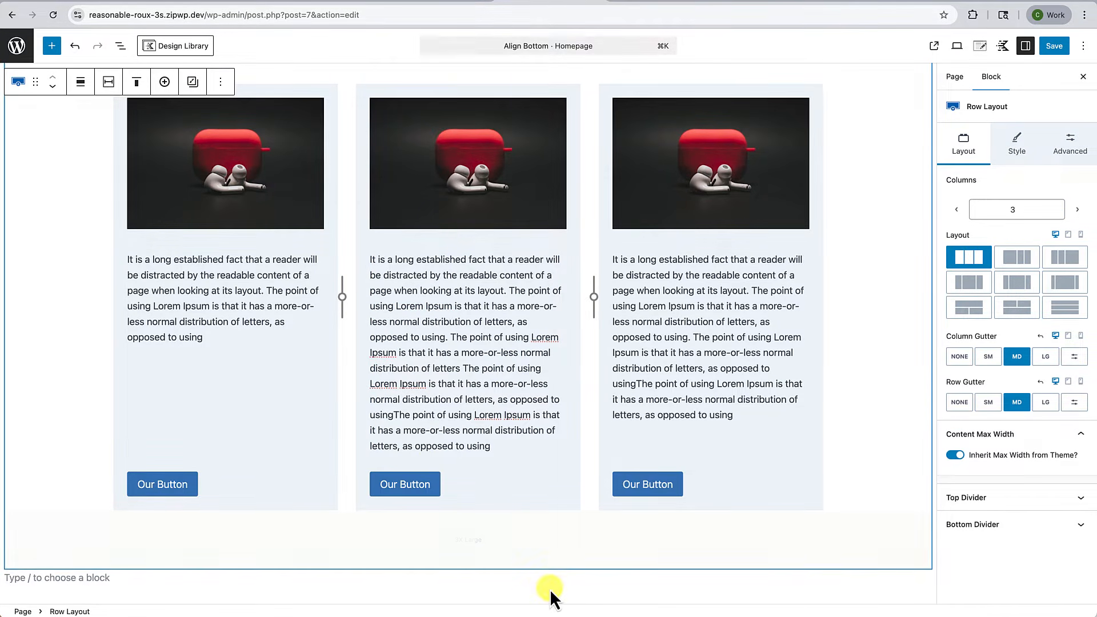
Save the page and open its published version to check the button alignment
{"action": "left_click", "coordinate": [1056, 51]}
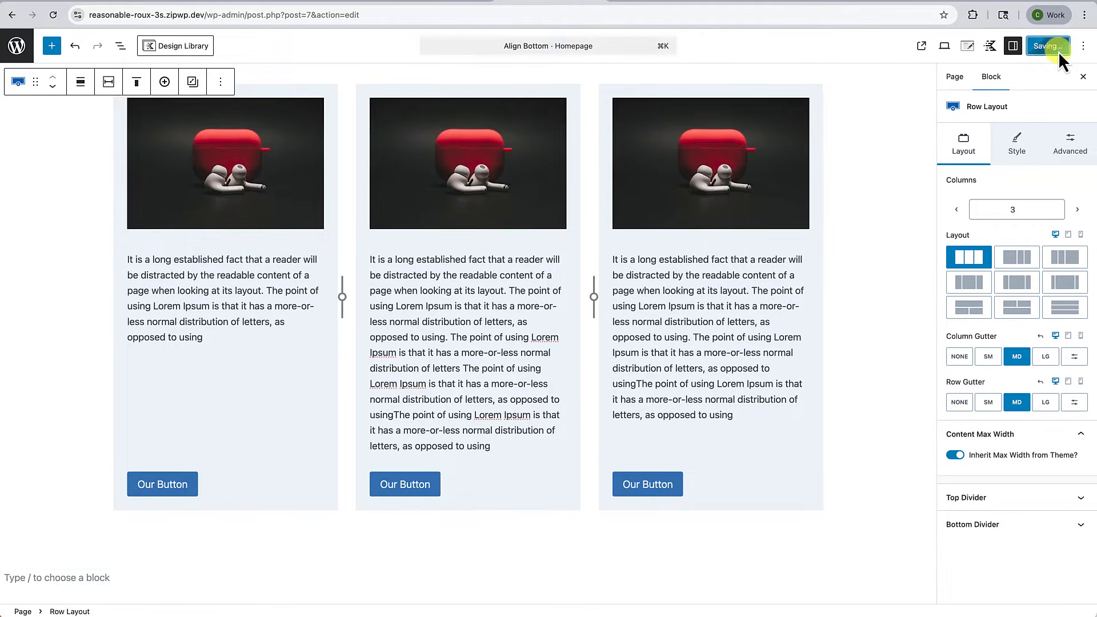
{"action": "left_click", "coordinate": [934, 47]}
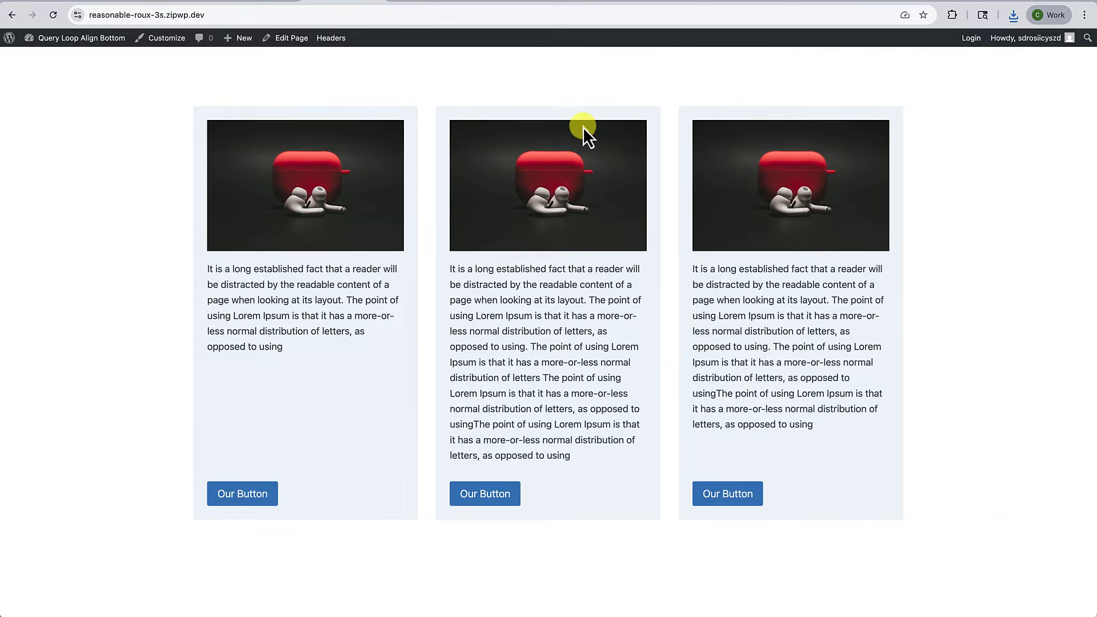
Switch to the BBQ-Beer Fest blog page and examine how the Read More links line up across the post cards
{"action": "left_click", "coordinate": [835, 3]}
{"action": "scroll", "coordinate": [600, 303], "scroll_direction": "down", "scroll_amount": 3}
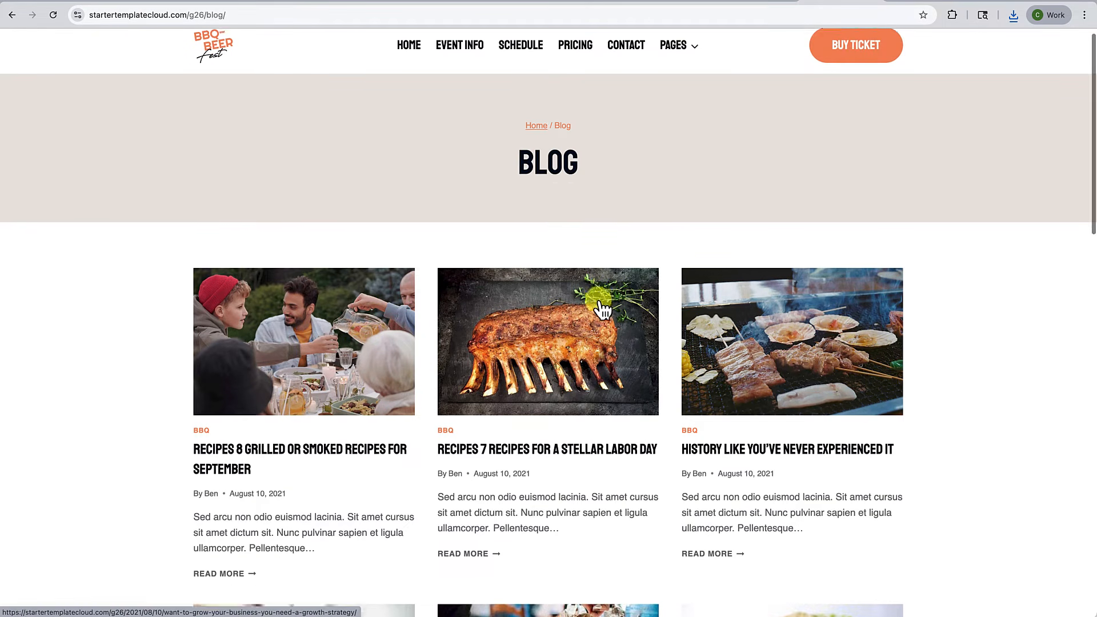
{"action": "scroll", "coordinate": [600, 306], "scroll_direction": "down", "scroll_amount": 5}
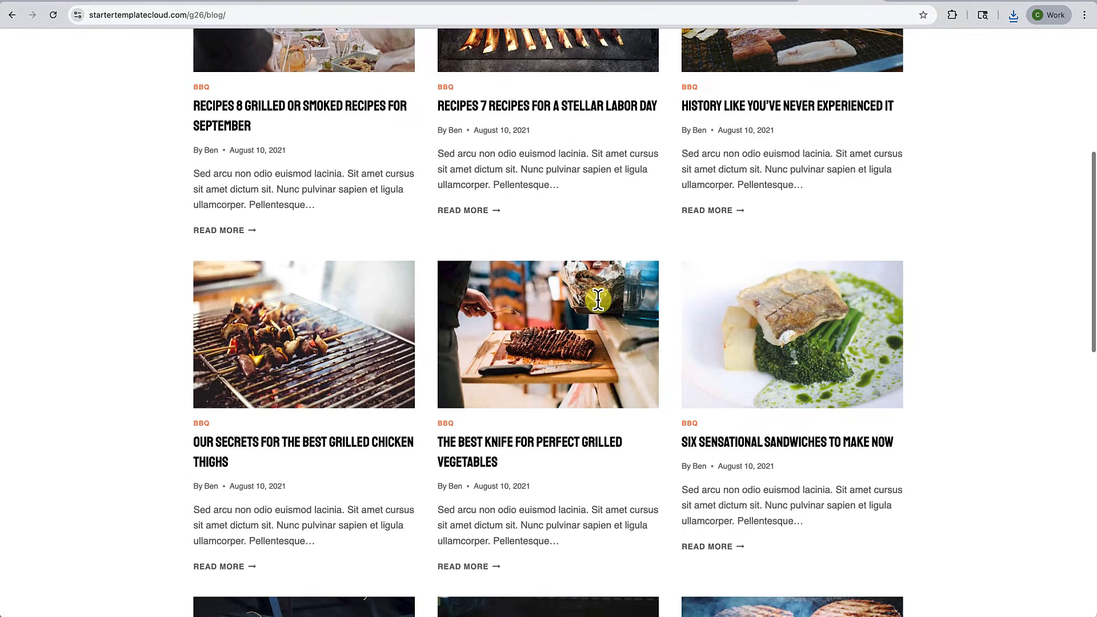
{"action": "scroll", "coordinate": [601, 308], "scroll_direction": "up", "scroll_amount": 6}
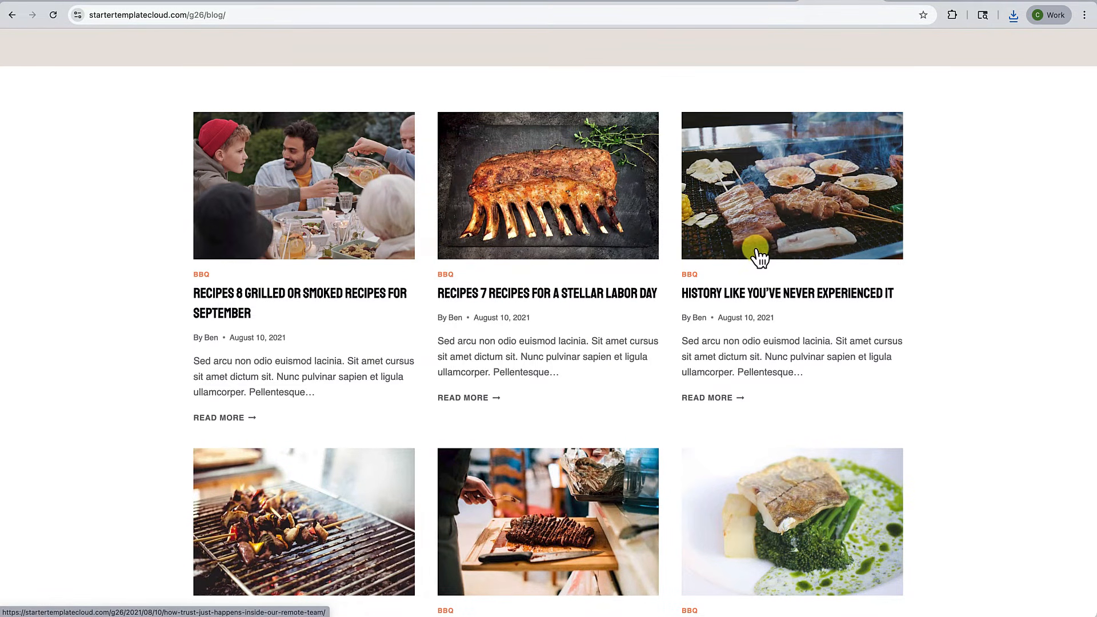
{"action": "scroll", "coordinate": [761, 255], "scroll_direction": "up", "scroll_amount": 2}
{"action": "scroll", "coordinate": [743, 265], "scroll_direction": "up", "scroll_amount": 1}
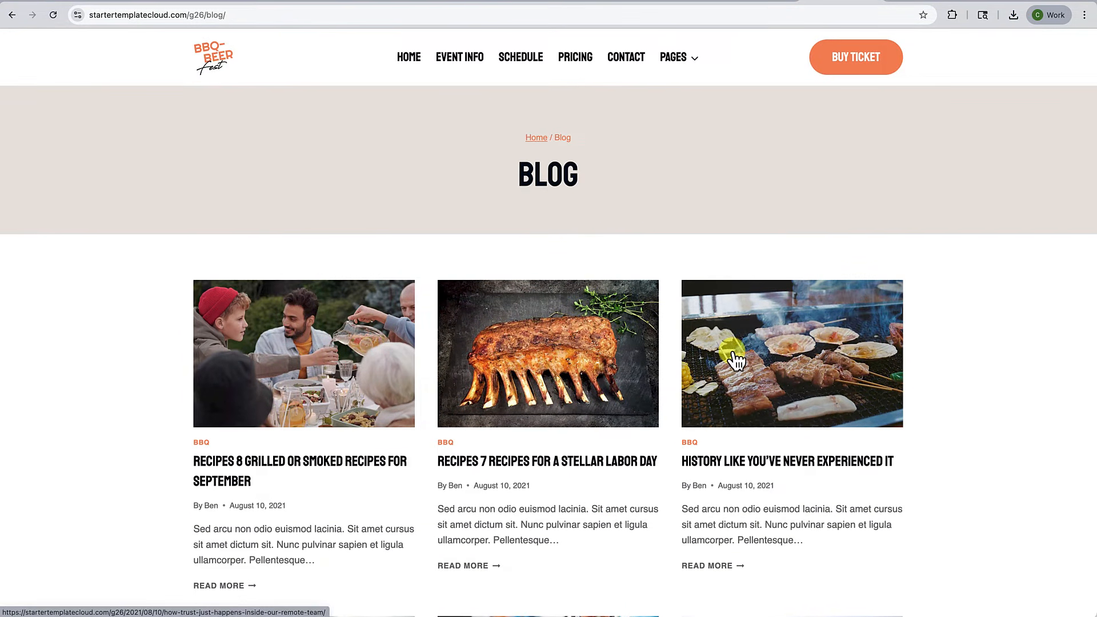
Examine the grid of post cards on the BBQ Beer Fest blog page, from the header down to the footer
{"action": "scroll", "coordinate": [692, 388], "scroll_direction": "down", "scroll_amount": 1}
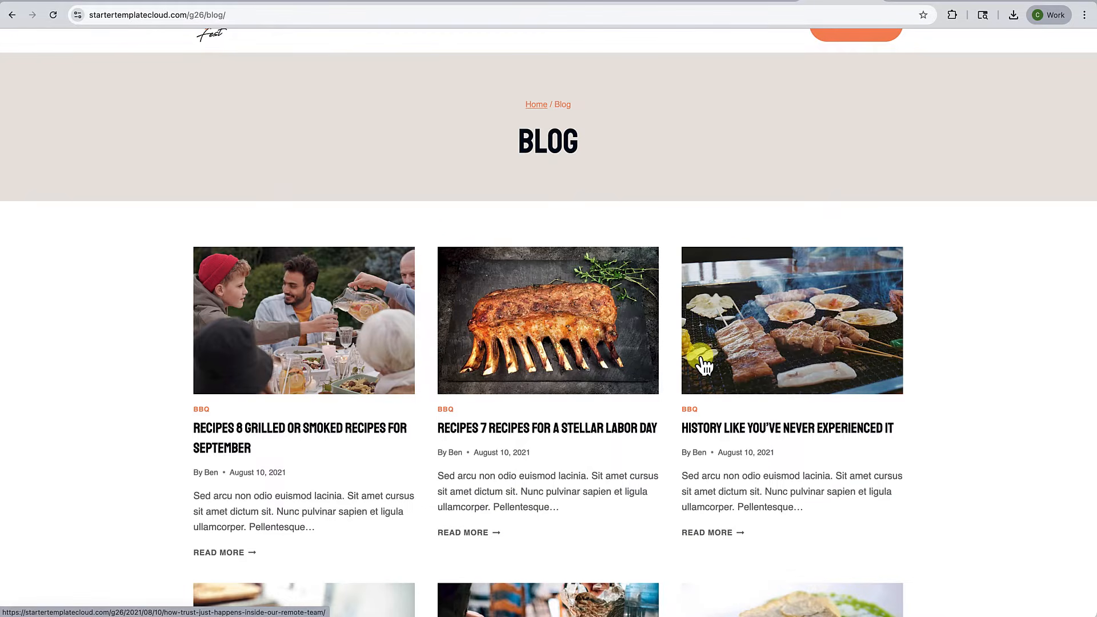
{"action": "scroll", "coordinate": [704, 363], "scroll_direction": "down", "scroll_amount": 1}
{"action": "scroll", "coordinate": [704, 365], "scroll_direction": "down", "scroll_amount": 1}
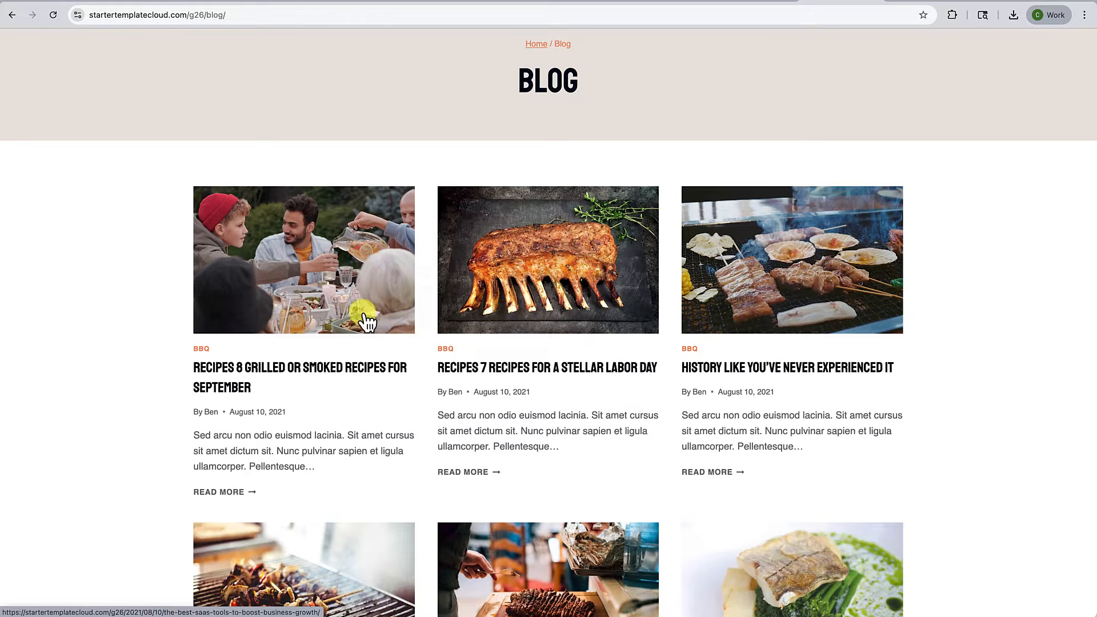
{"action": "scroll", "coordinate": [386, 343], "scroll_direction": "down", "scroll_amount": 1}
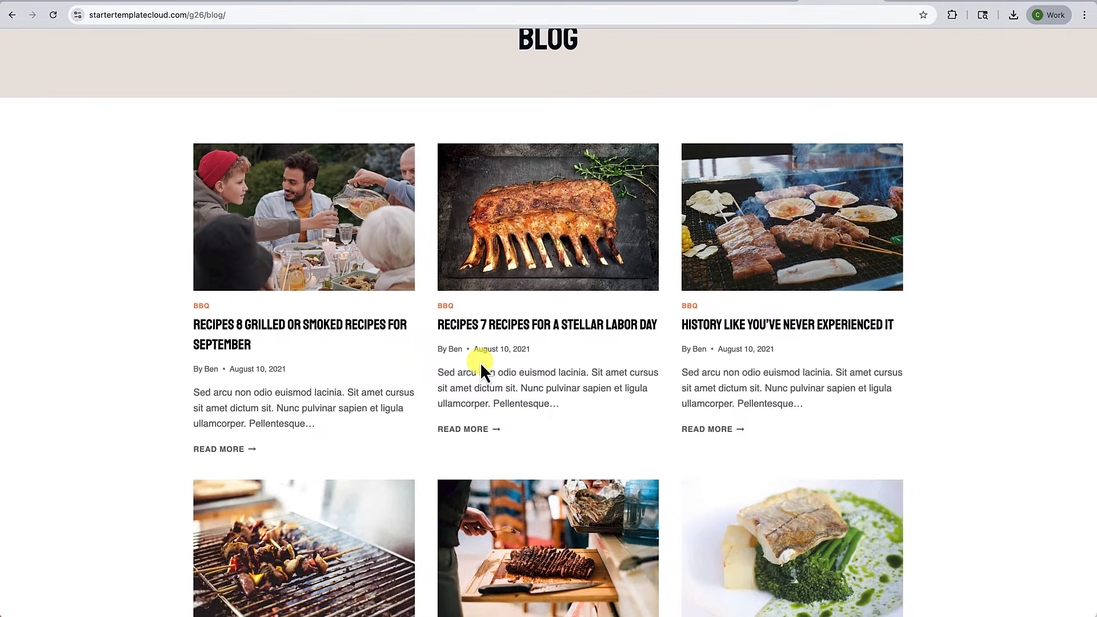
{"action": "scroll", "coordinate": [480, 365], "scroll_direction": "down", "scroll_amount": 4}
{"action": "scroll", "coordinate": [480, 365], "scroll_direction": "up", "scroll_amount": 7}
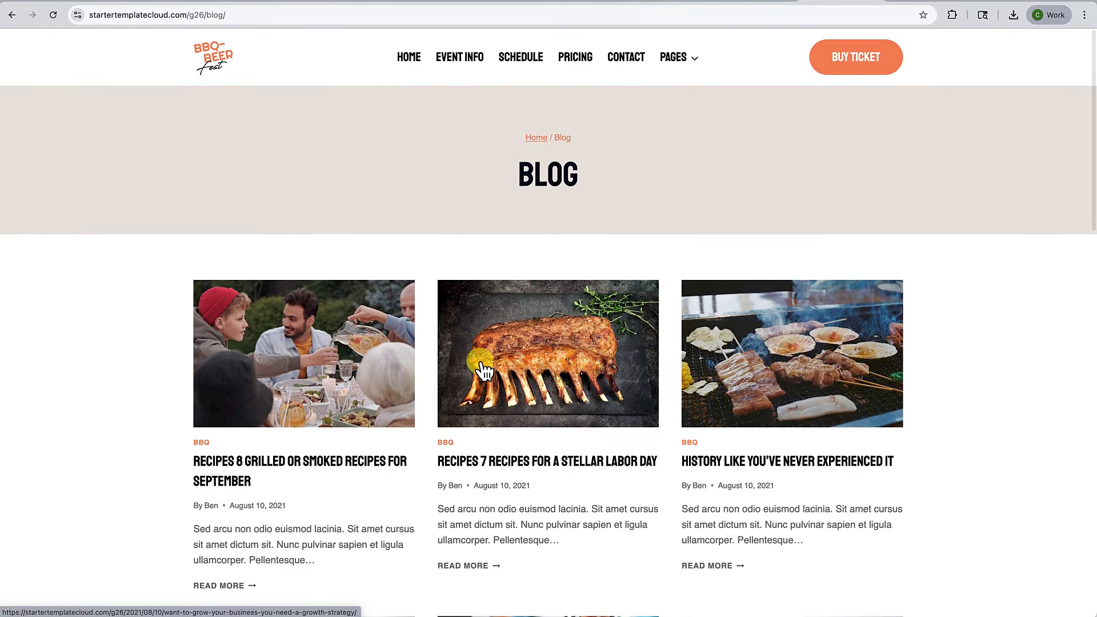
{"action": "scroll", "coordinate": [480, 368], "scroll_direction": "down", "scroll_amount": 3}
{"action": "scroll", "coordinate": [482, 368], "scroll_direction": "down", "scroll_amount": 1}
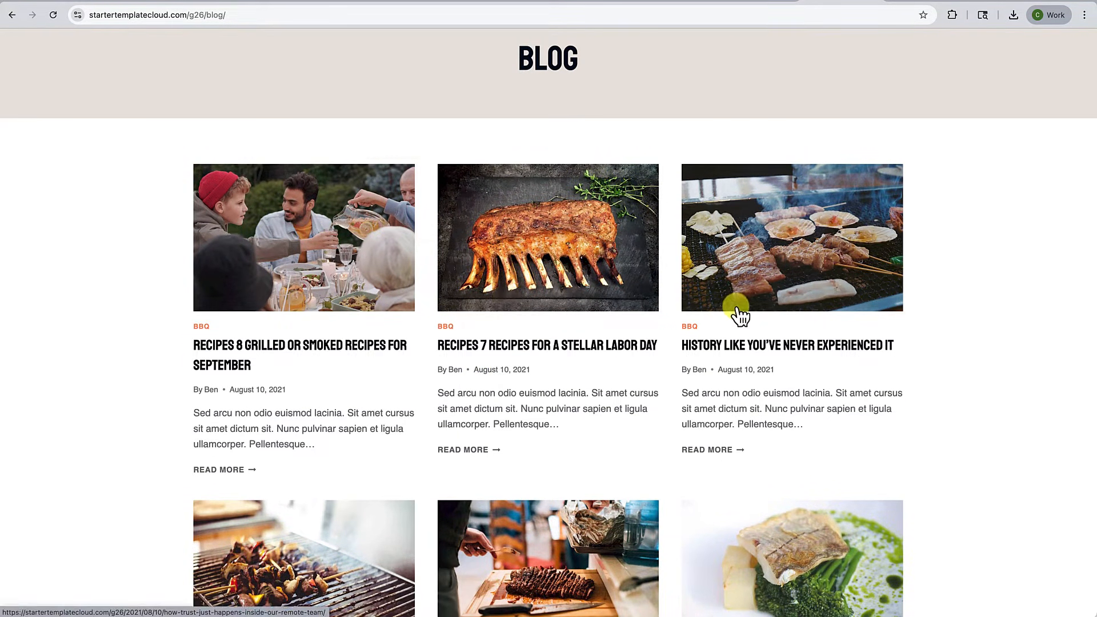
{"action": "scroll", "coordinate": [704, 379], "scroll_direction": "down", "scroll_amount": 3}
{"action": "scroll", "coordinate": [704, 380], "scroll_direction": "down", "scroll_amount": 1}
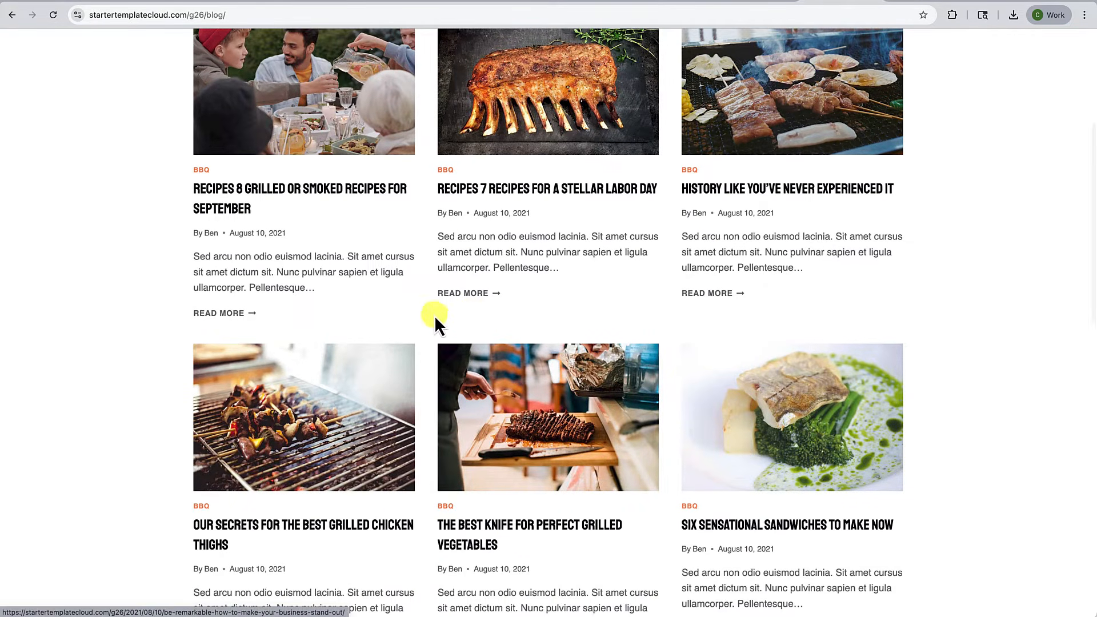
{"action": "scroll", "coordinate": [483, 342], "scroll_direction": "up", "scroll_amount": 1}
{"action": "scroll", "coordinate": [490, 349], "scroll_direction": "down", "scroll_amount": 5}
{"action": "scroll", "coordinate": [489, 344], "scroll_direction": "up", "scroll_amount": 5}
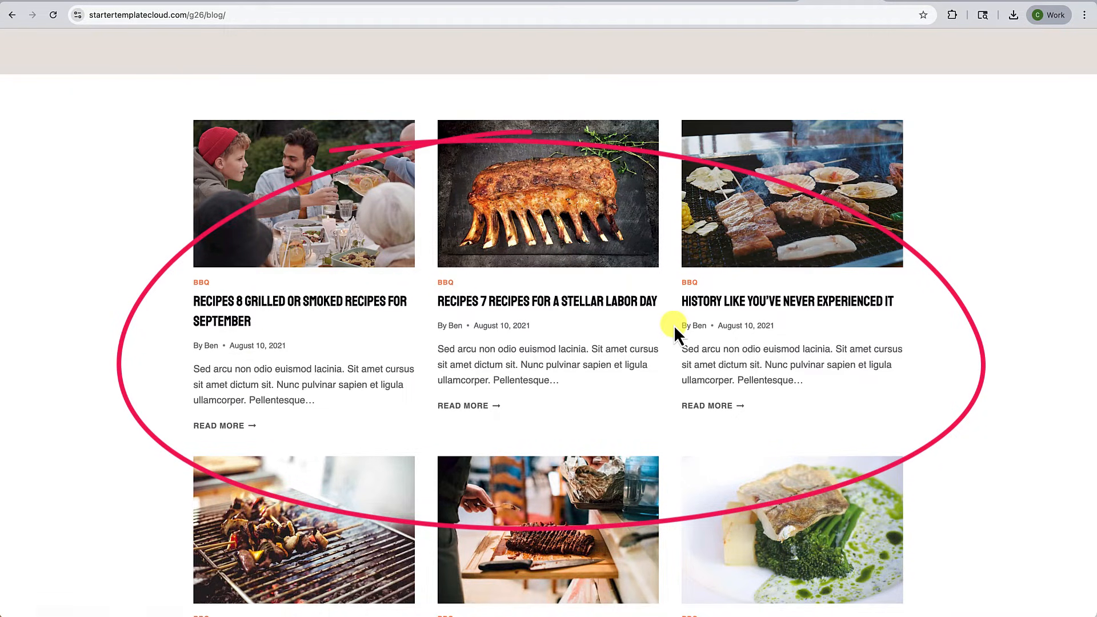
{"action": "scroll", "coordinate": [710, 276], "scroll_direction": "down", "scroll_amount": 3}
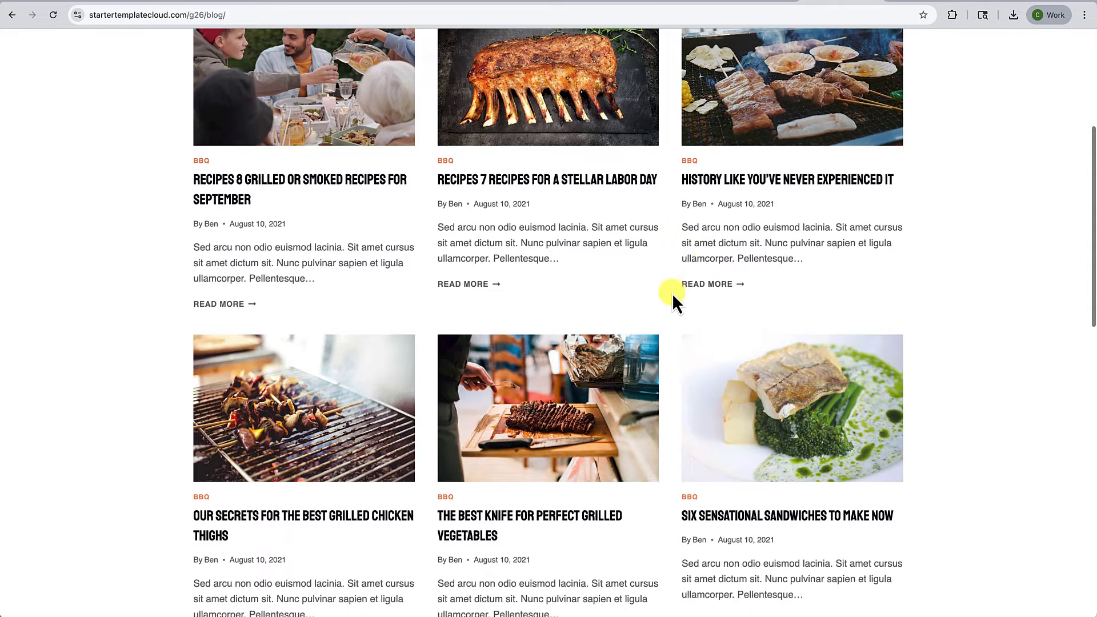
{"action": "scroll", "coordinate": [672, 293], "scroll_direction": "down", "scroll_amount": 10}
{"action": "scroll", "coordinate": [644, 305], "scroll_direction": "down", "scroll_amount": 10}
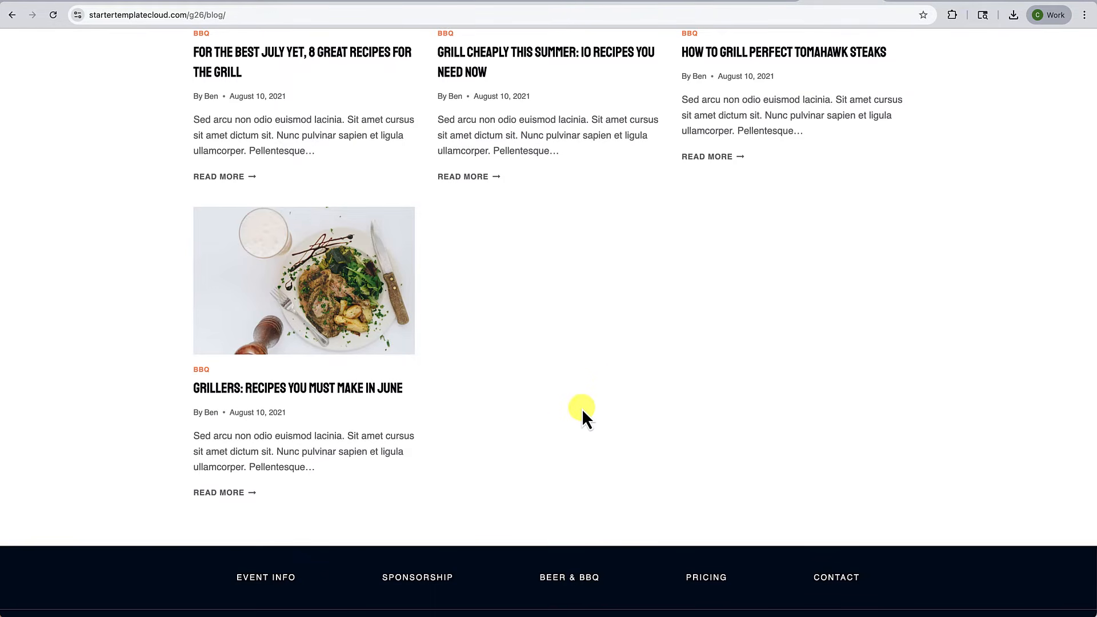
{"action": "scroll", "coordinate": [668, 366], "scroll_direction": "up", "scroll_amount": 12}
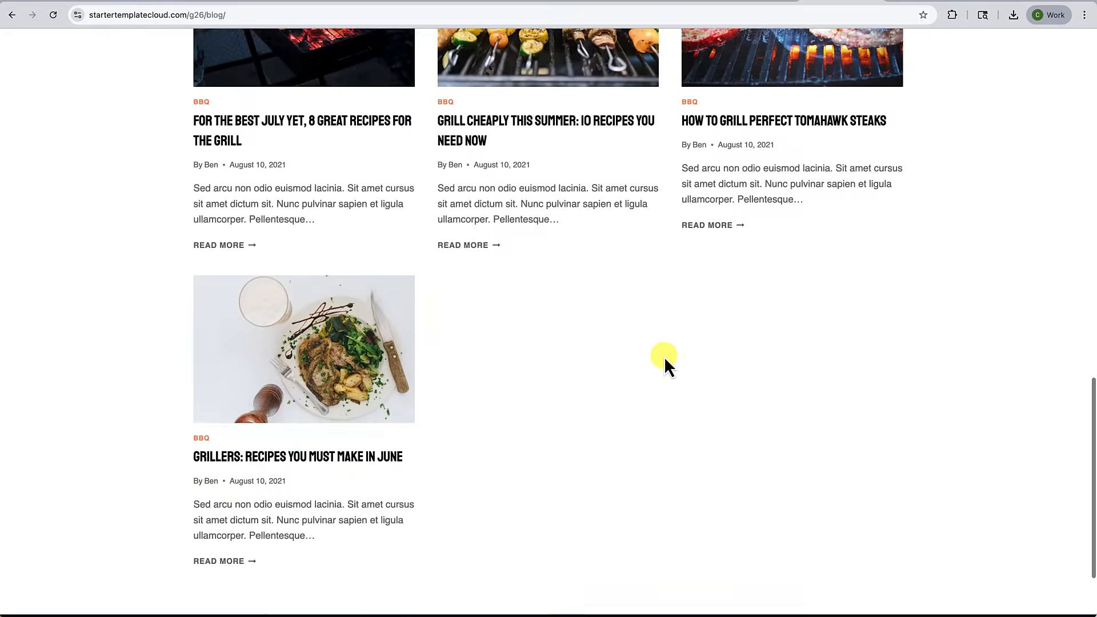
{"action": "scroll", "coordinate": [633, 264], "scroll_direction": "up", "scroll_amount": 10}
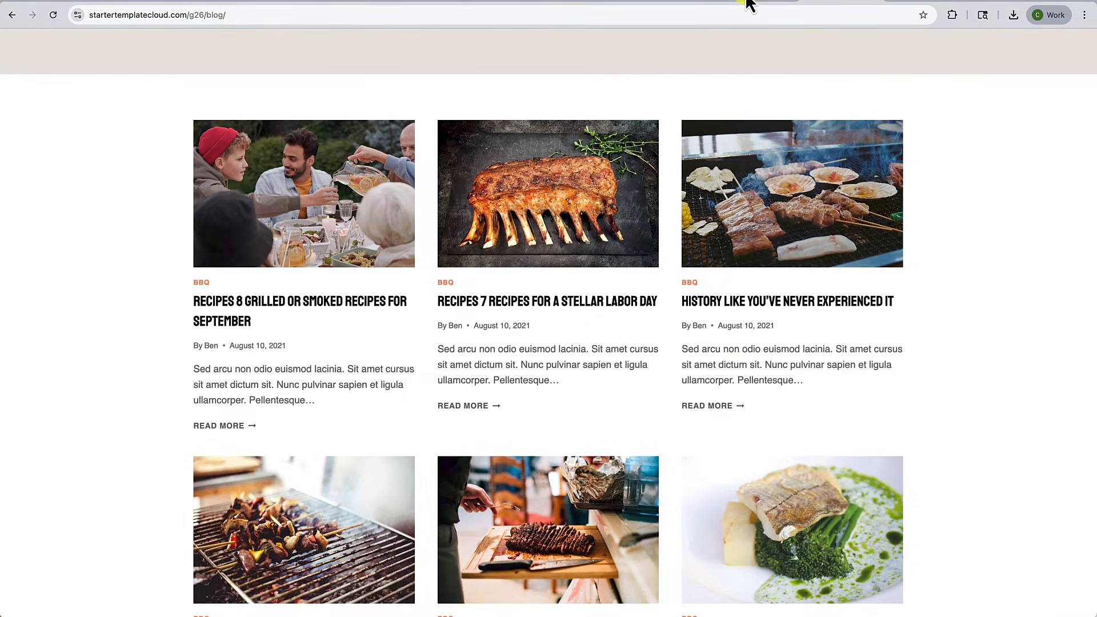
Switch to the Kind Cotton shop page and examine how its product cards are laid out in the grid
{"action": "left_click", "coordinate": [748, 5]}
{"action": "scroll", "coordinate": [598, 211], "scroll_direction": "down", "scroll_amount": 2}
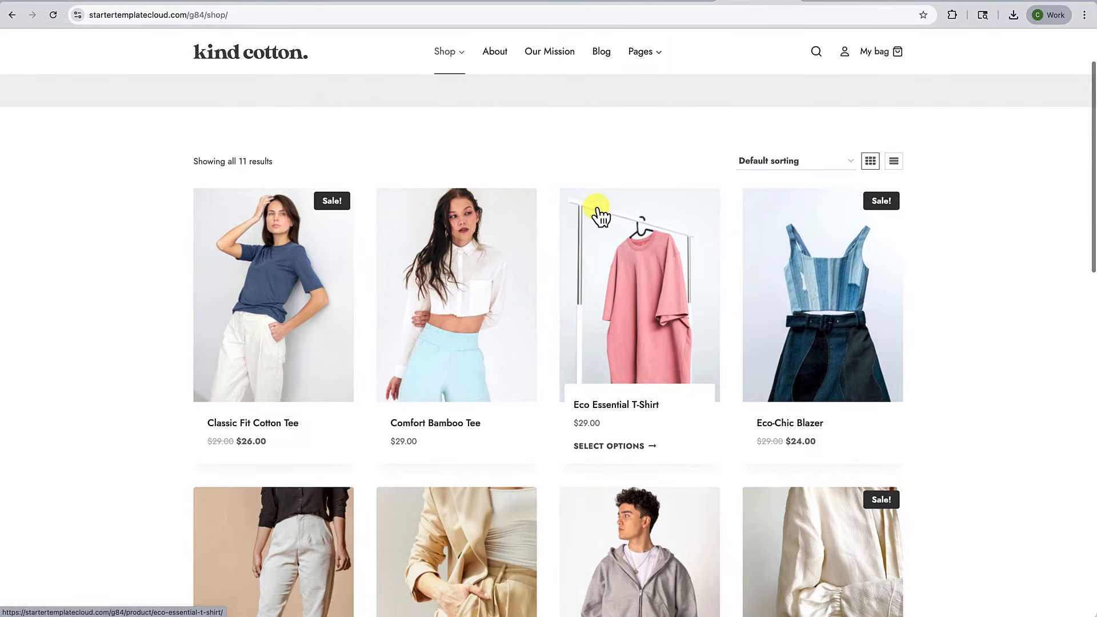
{"action": "scroll", "coordinate": [596, 210], "scroll_direction": "down", "scroll_amount": 1}
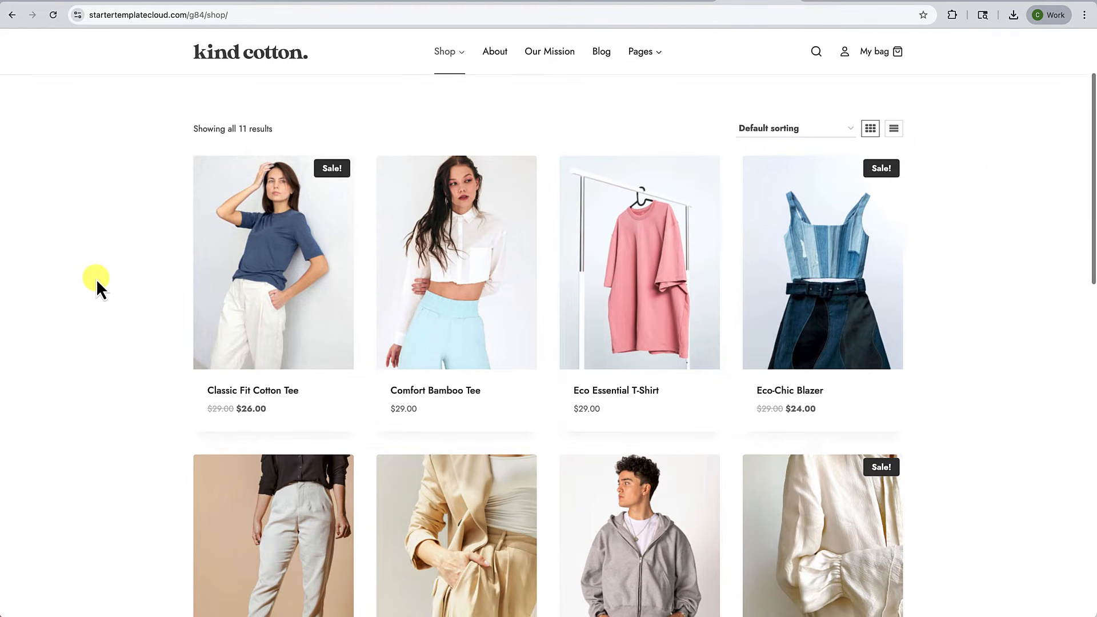
{"action": "scroll", "coordinate": [96, 279], "scroll_direction": "down", "scroll_amount": 1}
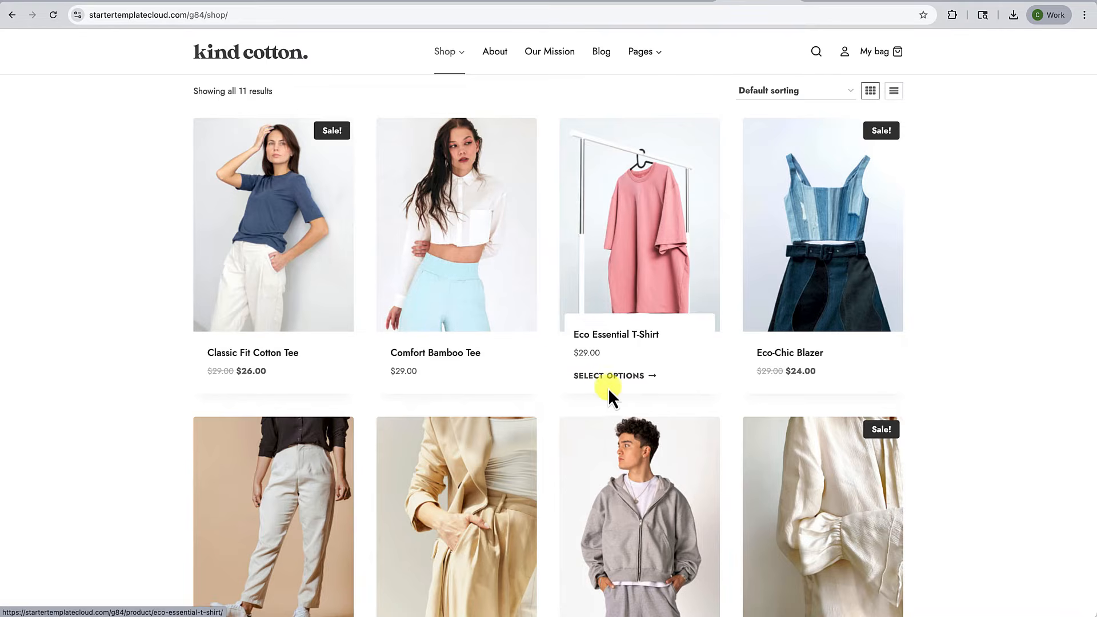
{"action": "scroll", "coordinate": [619, 390], "scroll_direction": "down", "scroll_amount": 1}
{"action": "scroll", "coordinate": [620, 393], "scroll_direction": "down", "scroll_amount": 1}
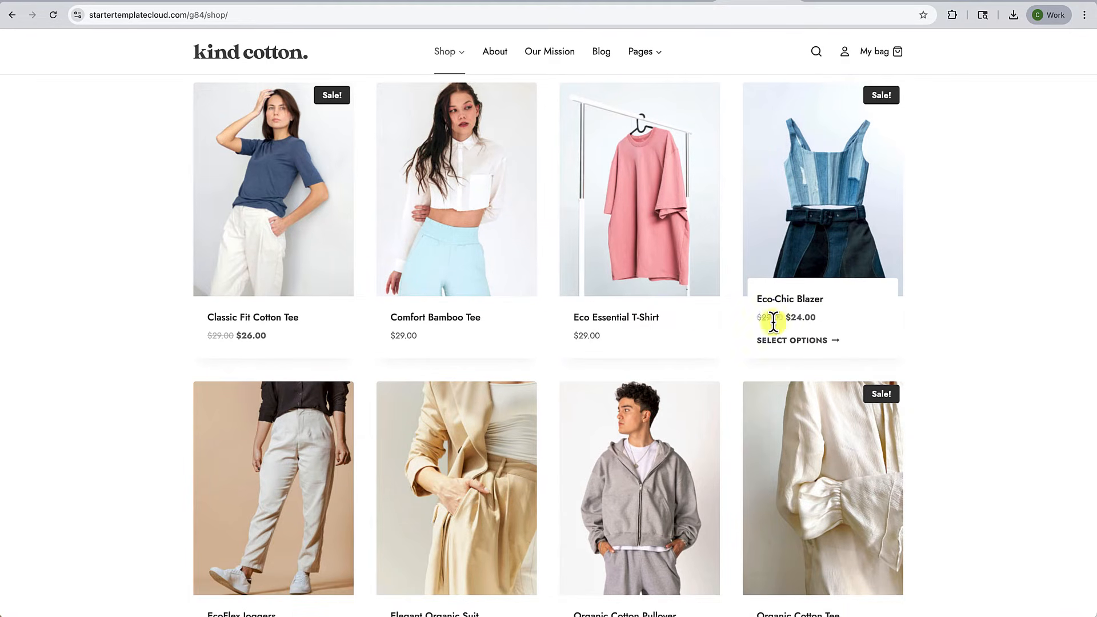
{"action": "scroll", "coordinate": [742, 324], "scroll_direction": "down", "scroll_amount": 3}
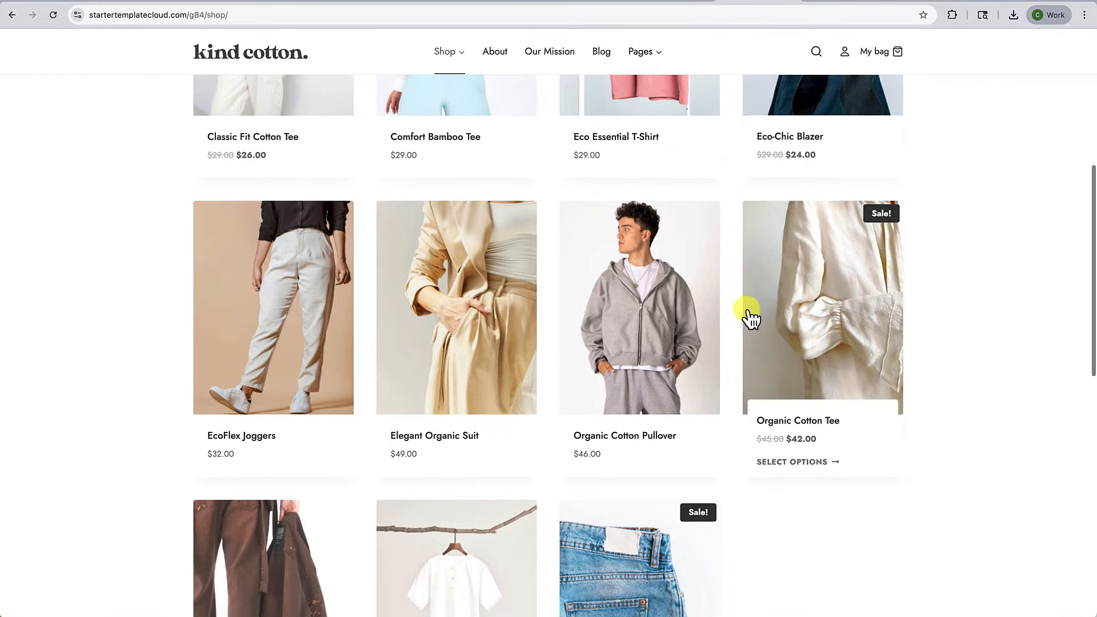
{"action": "scroll", "coordinate": [746, 315], "scroll_direction": "down", "scroll_amount": 2}
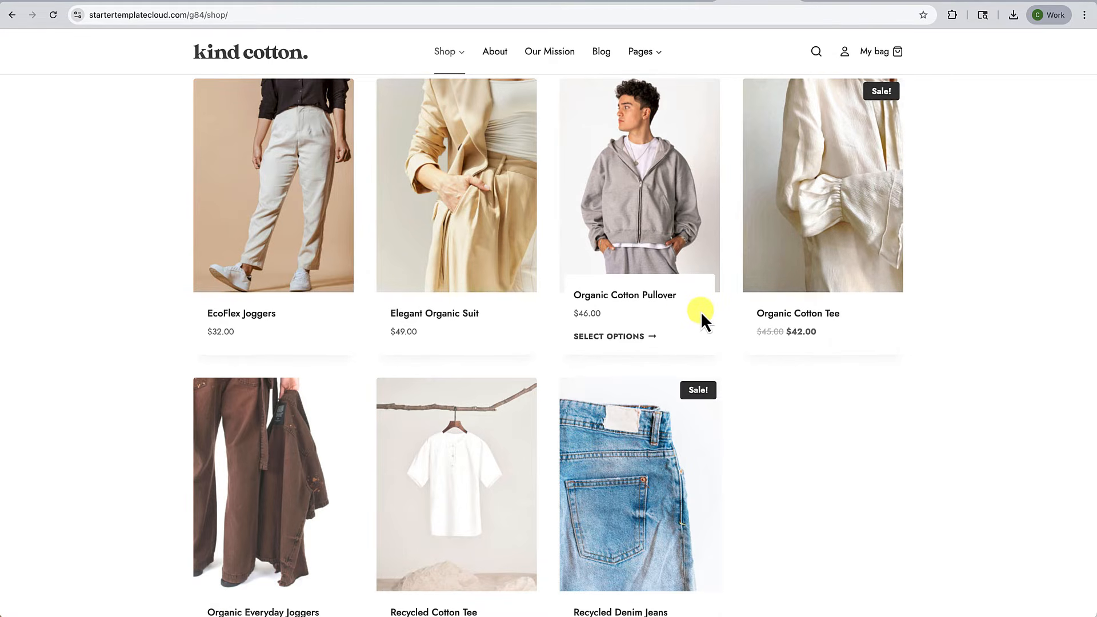
{"action": "scroll", "coordinate": [700, 311], "scroll_direction": "down", "scroll_amount": 3}
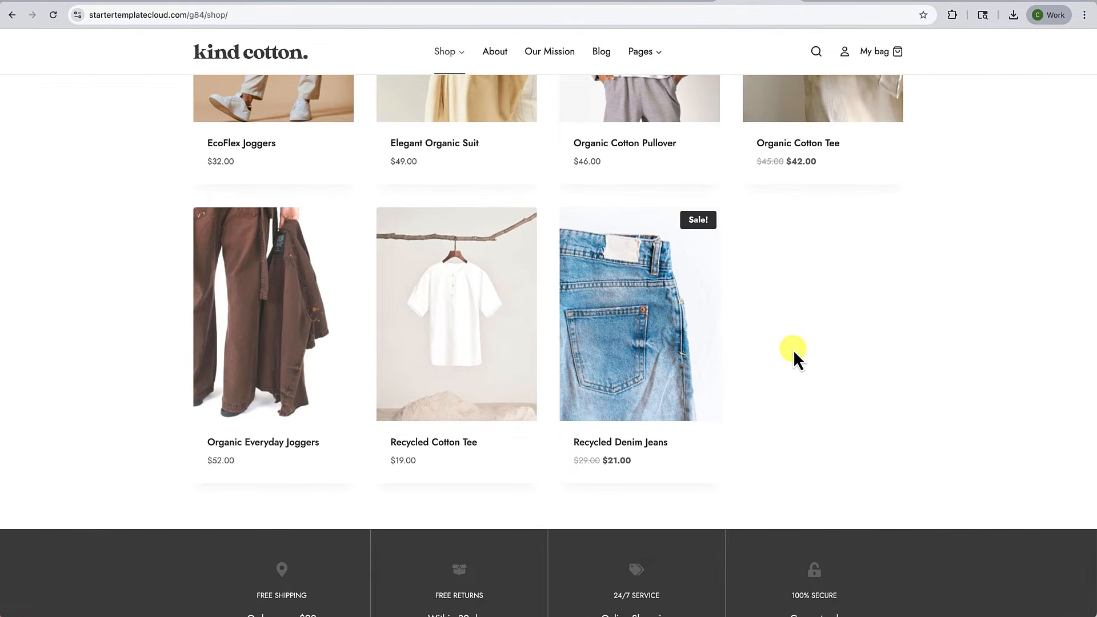
{"action": "scroll", "coordinate": [793, 350], "scroll_direction": "up", "scroll_amount": 8}
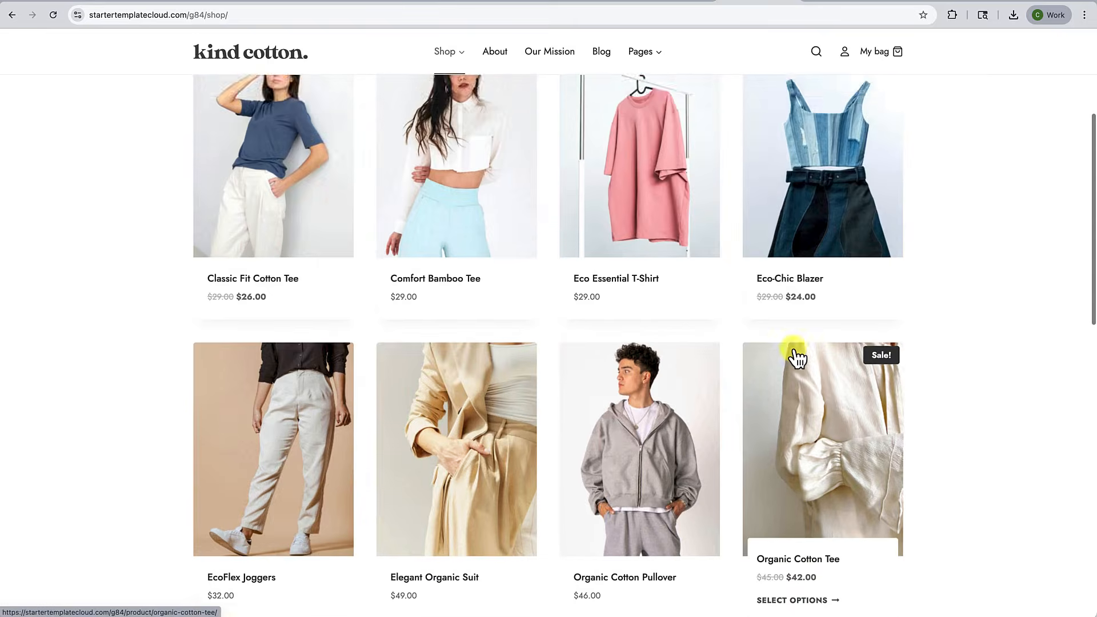
{"action": "scroll", "coordinate": [962, 388], "scroll_direction": "up", "scroll_amount": 4}
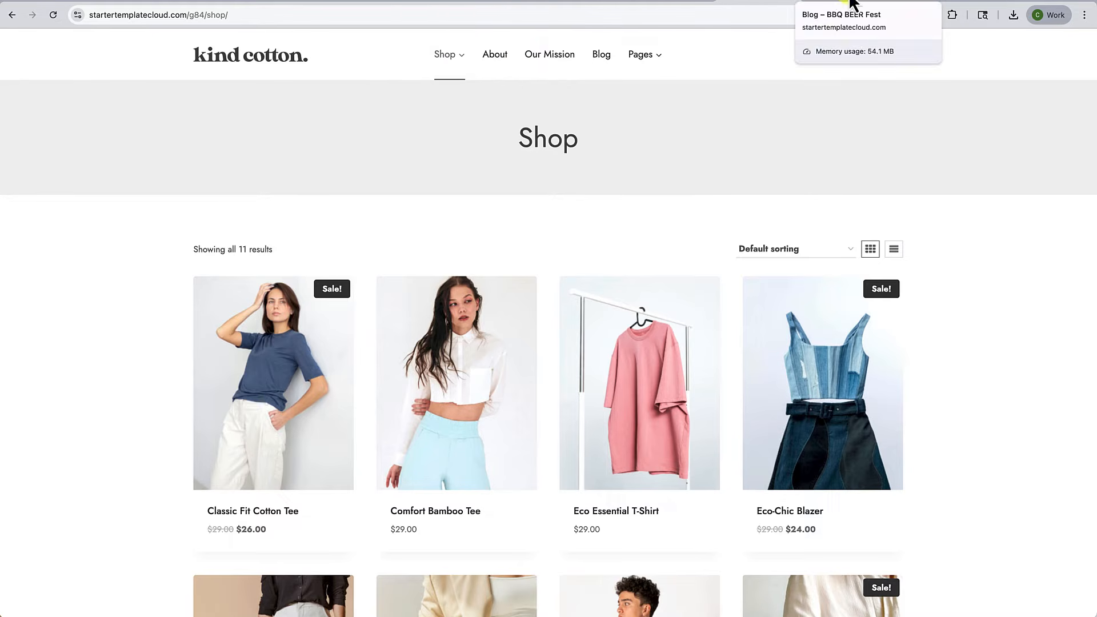
View the Kadence account downloads page, and go to the Add Plugins page of the Query Loop Align Bottom site
{"action": "left_click", "coordinate": [1001, 3]}
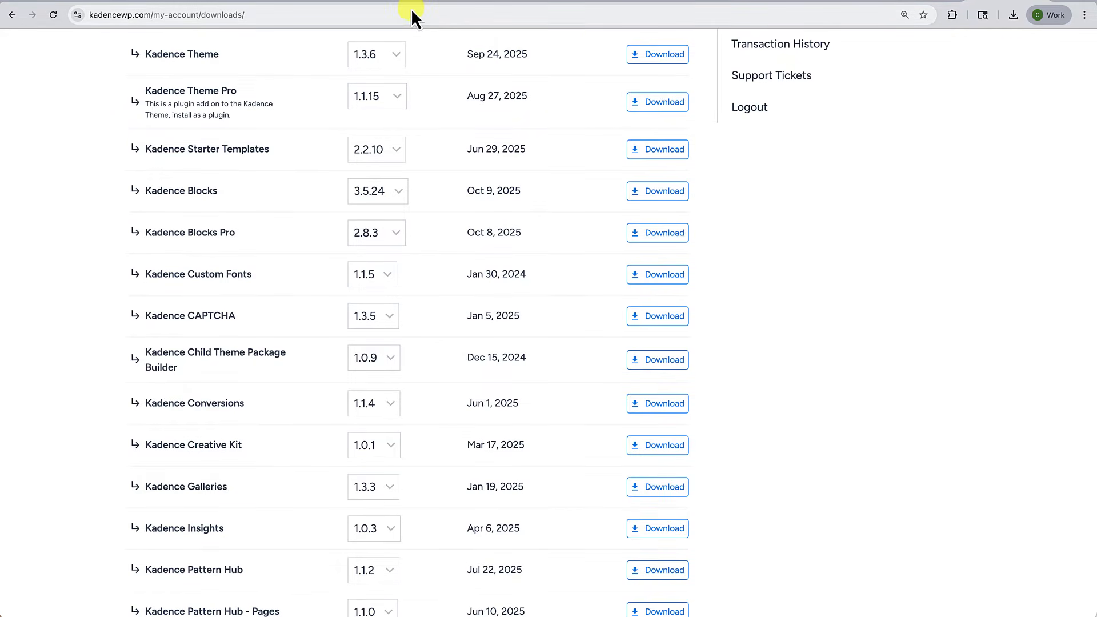
{"action": "left_click", "coordinate": [346, 4]}
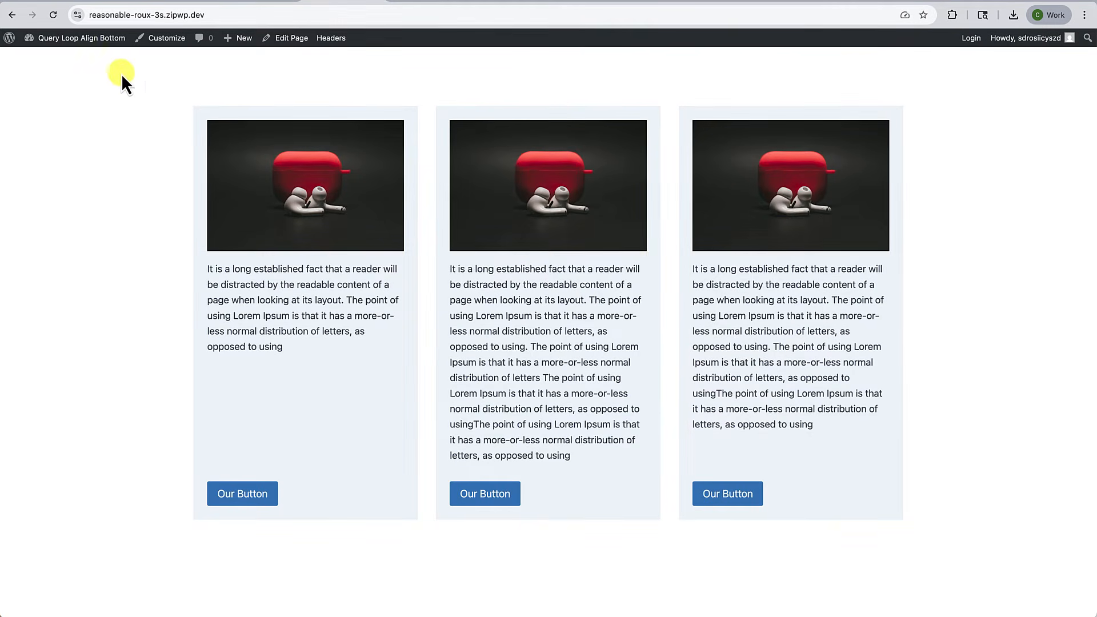
{"action": "mouse_move", "coordinate": [65, 40]}
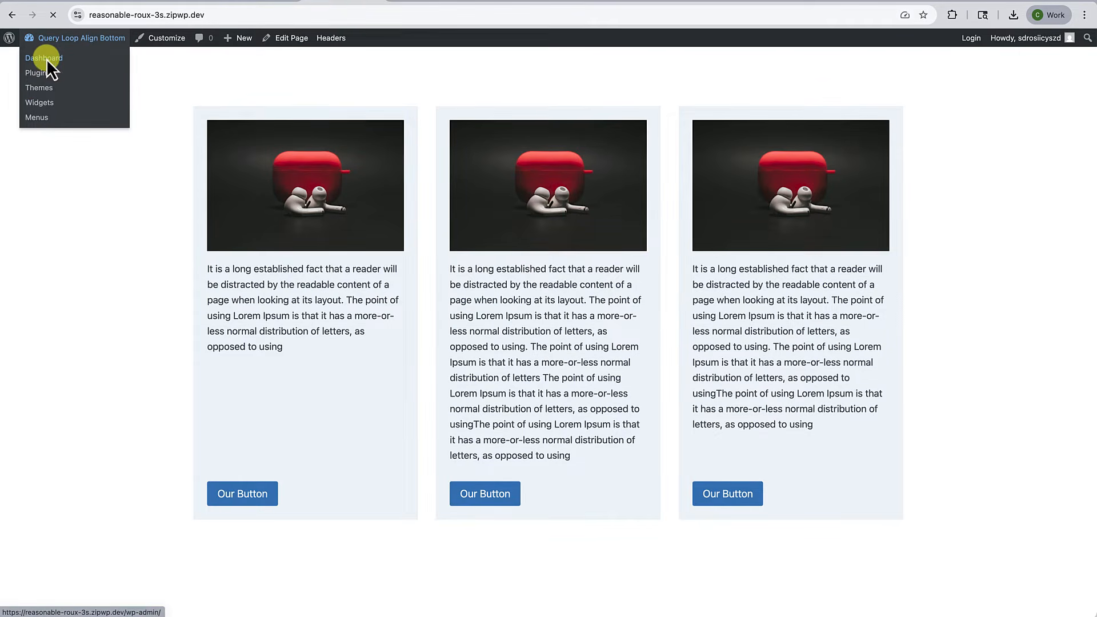
{"action": "left_click", "coordinate": [46, 59]}
{"action": "left_click", "coordinate": [40, 235]}
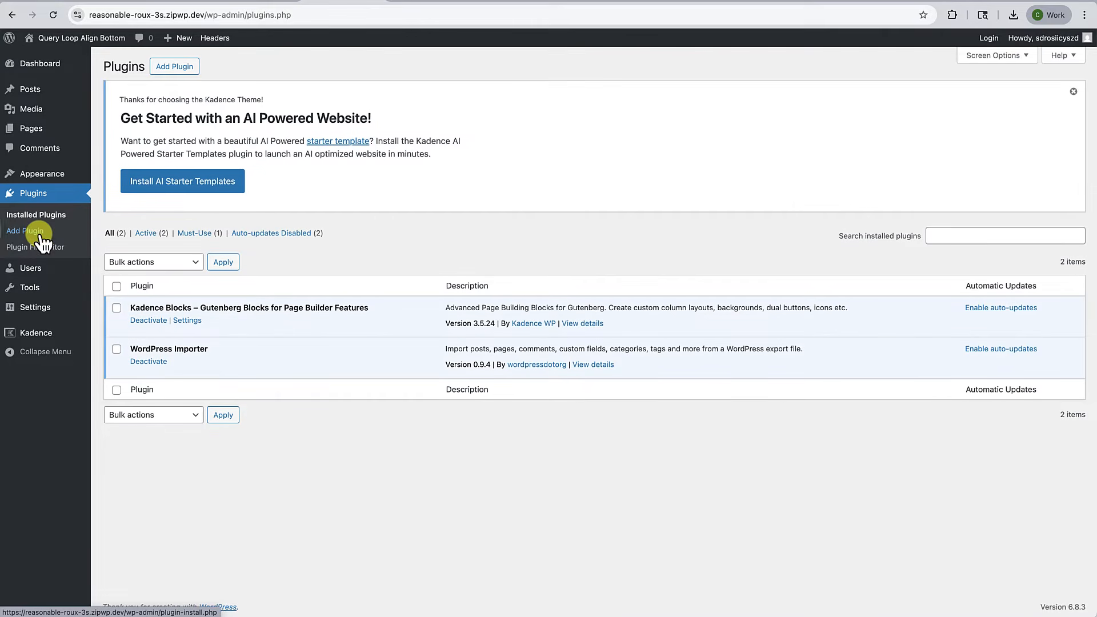
{"action": "left_click", "coordinate": [183, 71]}
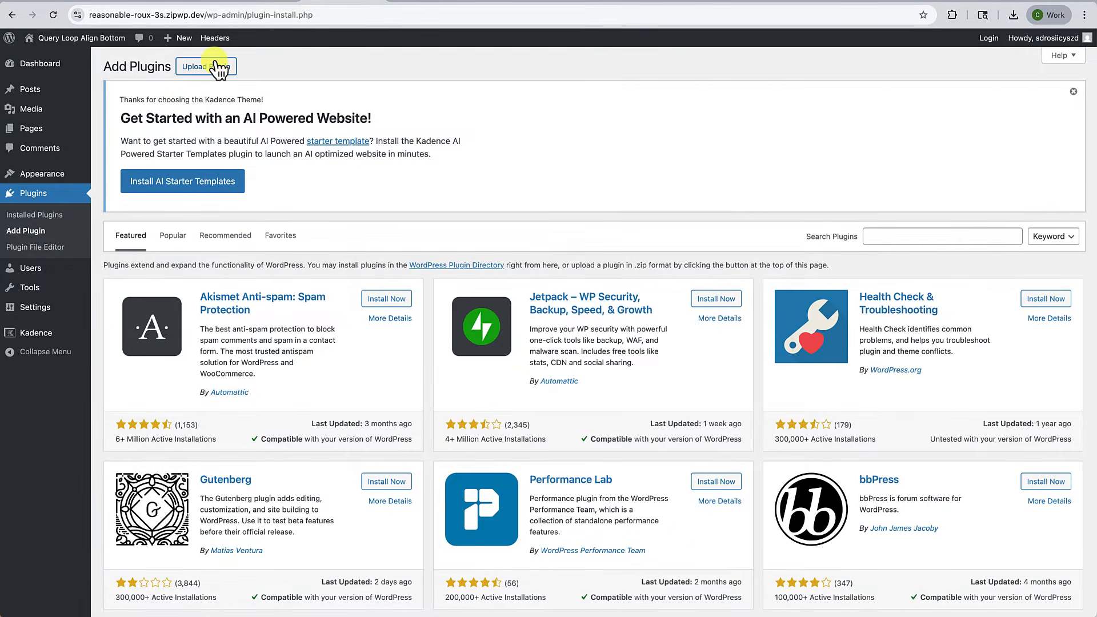
Upload kadence-blocks-pro.2.8.3.zip from the Downloads folder as a plugin, install it and activate it
{"action": "left_click", "coordinate": [219, 67]}
{"action": "left_click", "coordinate": [503, 314]}
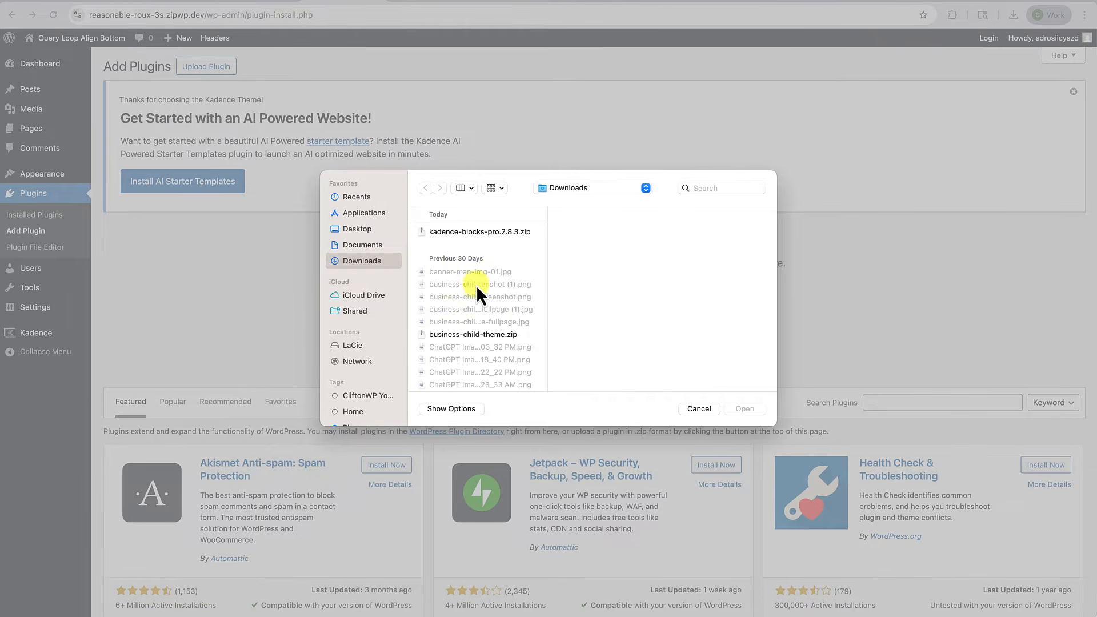
{"action": "left_click", "coordinate": [495, 231]}
{"action": "left_click", "coordinate": [744, 410]}
{"action": "left_click", "coordinate": [692, 316]}
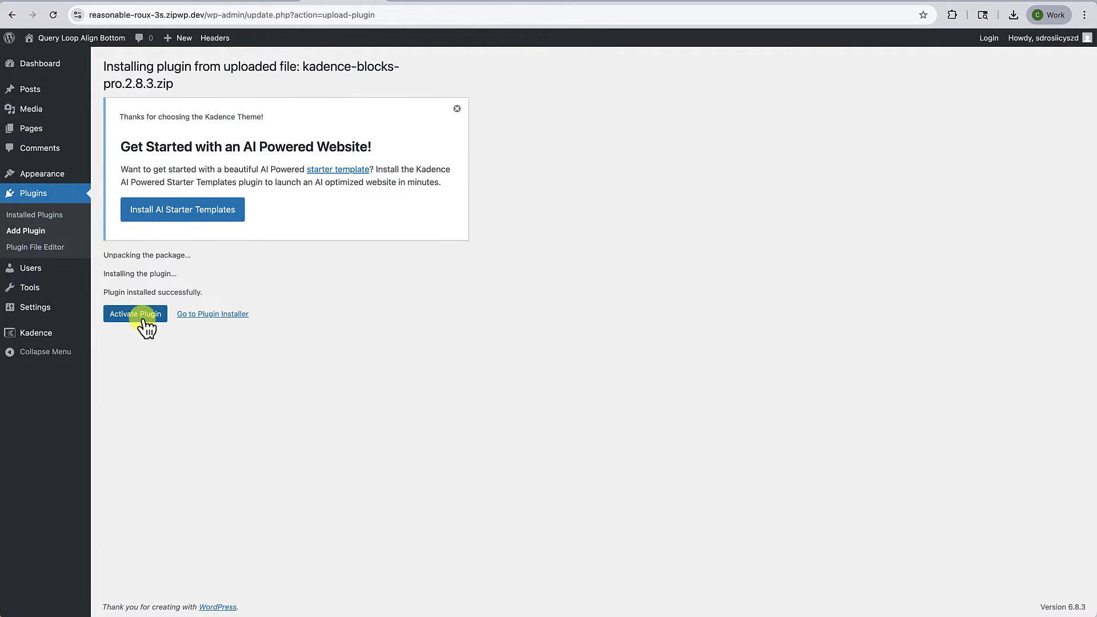
{"action": "left_click", "coordinate": [146, 322]}
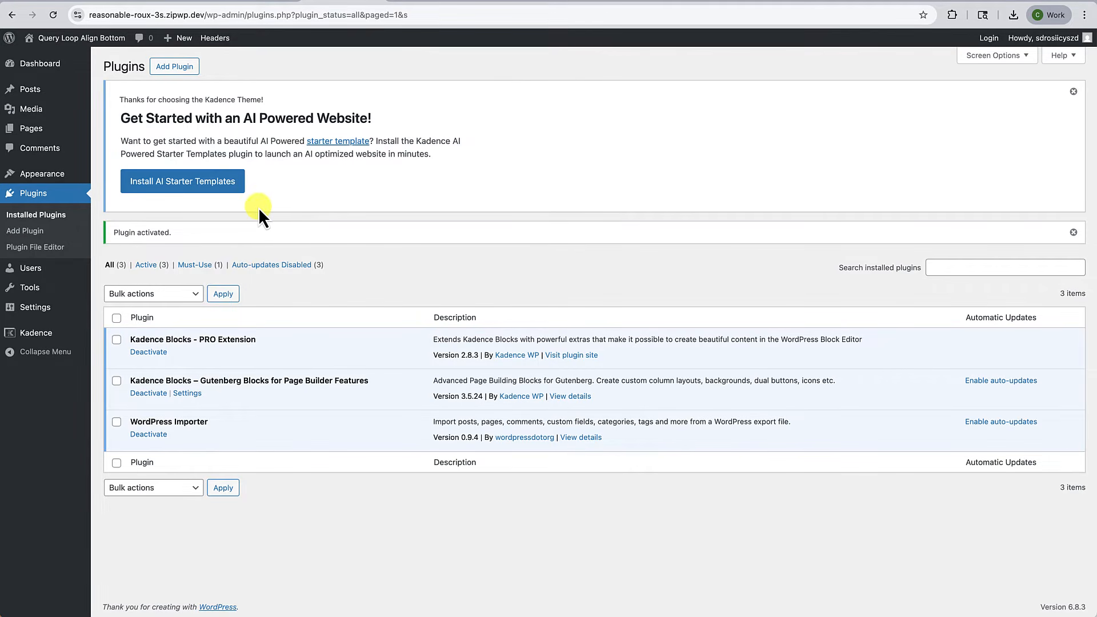
Search the plugin directory for "starter", and install and activate AI Powered Starter Templates by Kadence WP
{"action": "left_click", "coordinate": [185, 70]}
{"action": "left_click", "coordinate": [881, 234]}
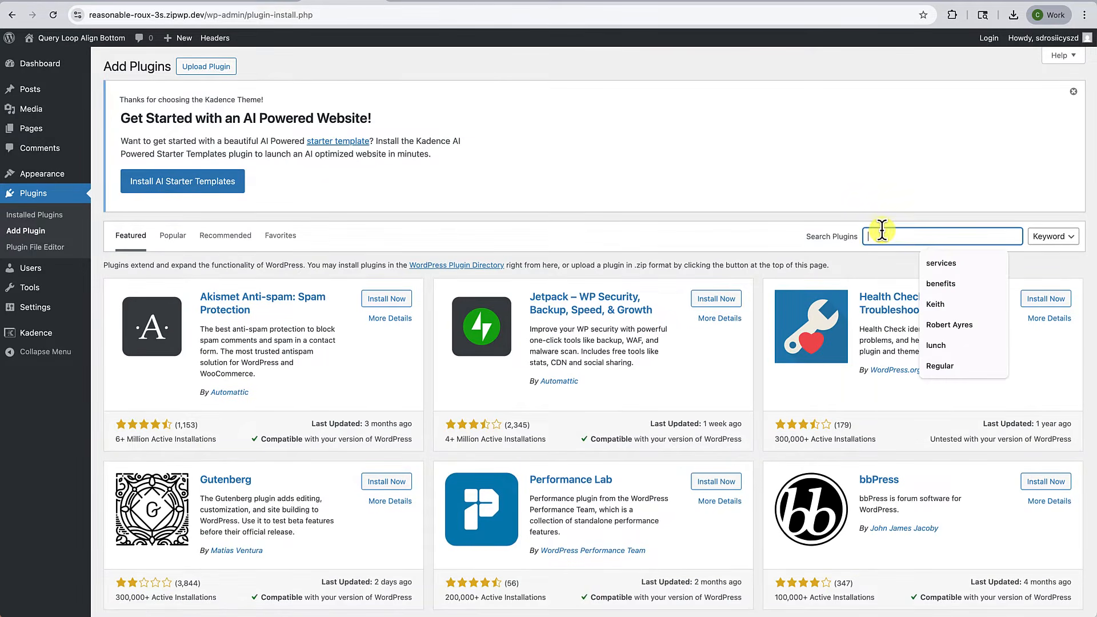
{"action": "type", "text": "starter"}
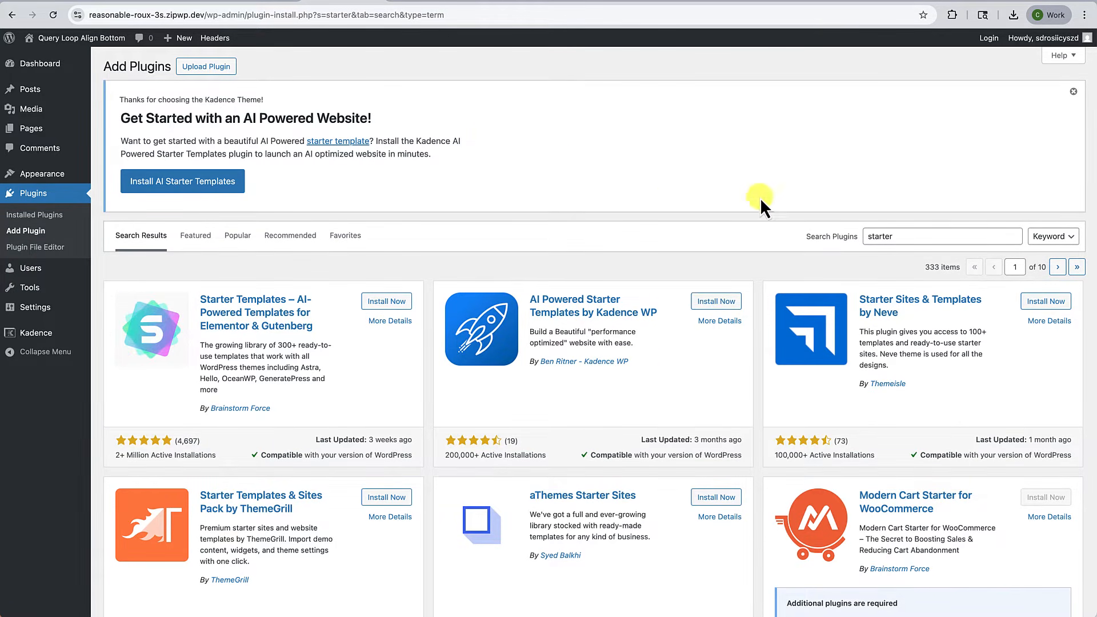
{"action": "left_click", "coordinate": [709, 304]}
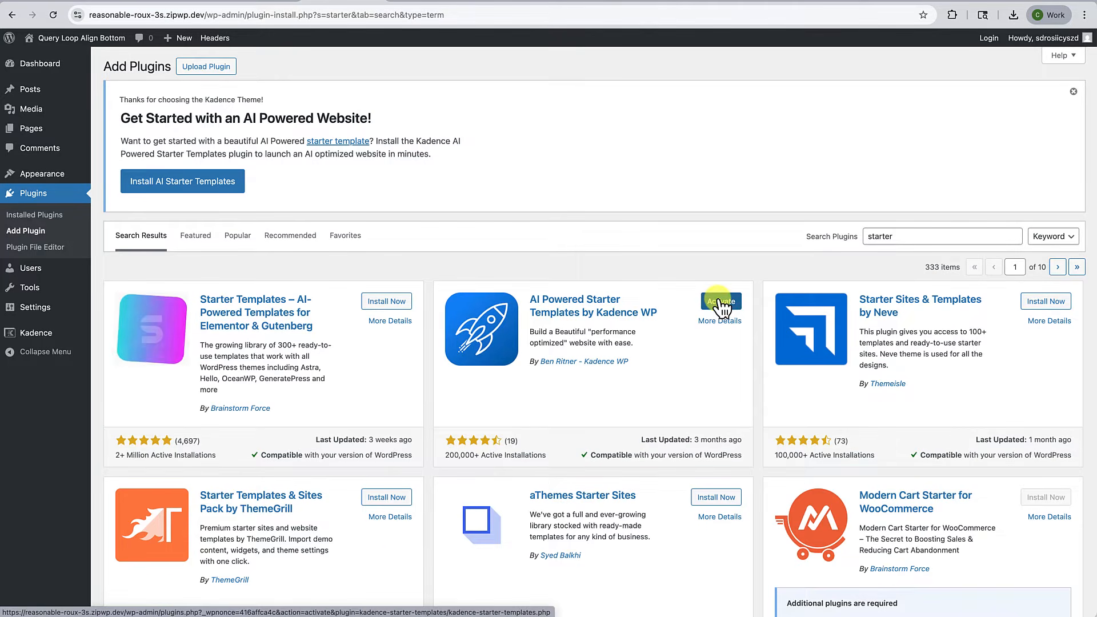
{"action": "left_click", "coordinate": [709, 305]}
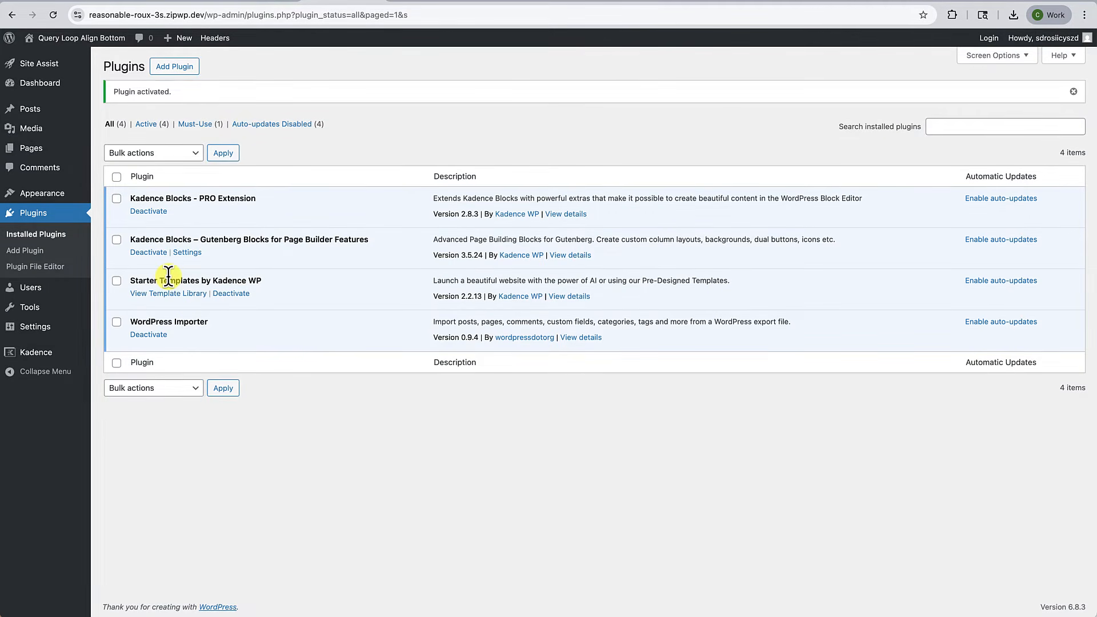
Open Starter Templates in the site's admin, browse the pre-designed templates and choose BBQ BEER Fest
{"action": "mouse_move", "coordinate": [37, 63]}
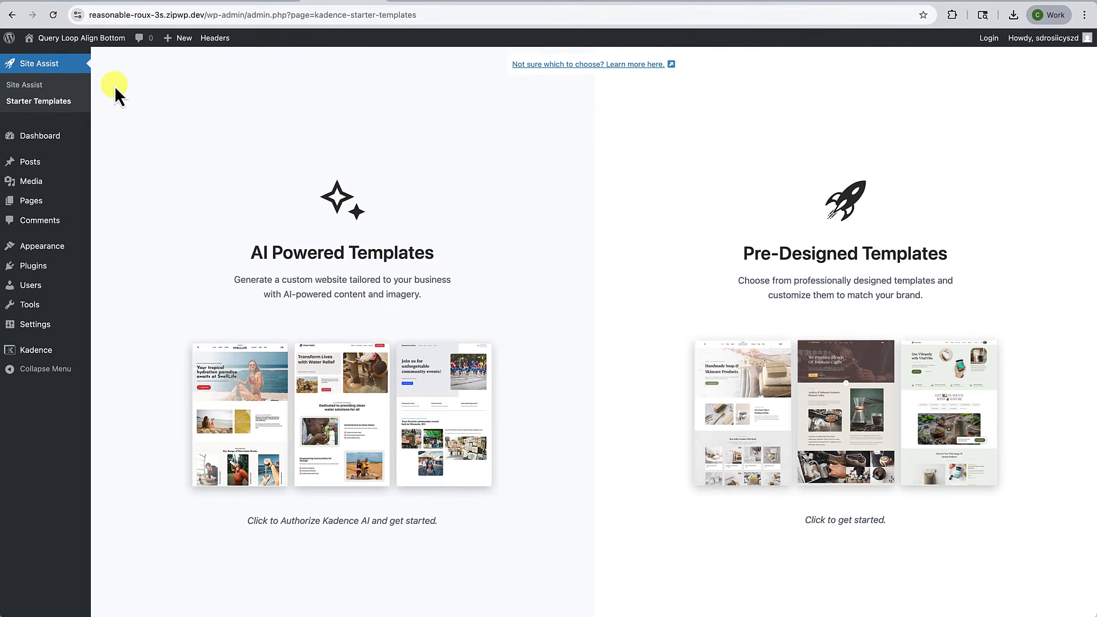
{"action": "left_click", "coordinate": [844, 518]}
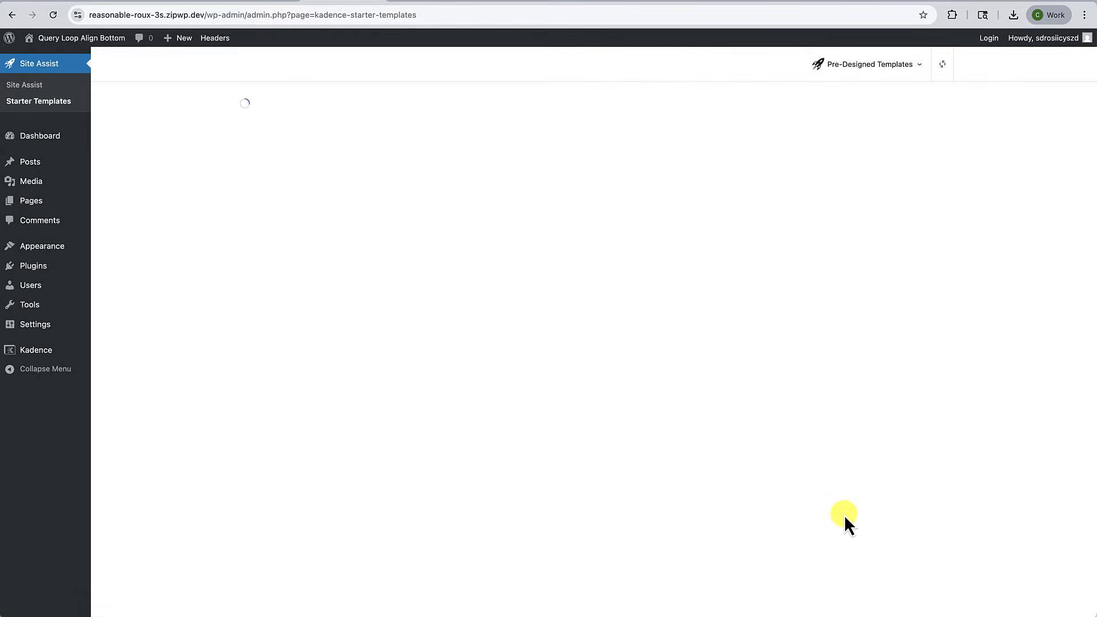
{"action": "scroll", "coordinate": [763, 508], "scroll_direction": "down", "scroll_amount": 6}
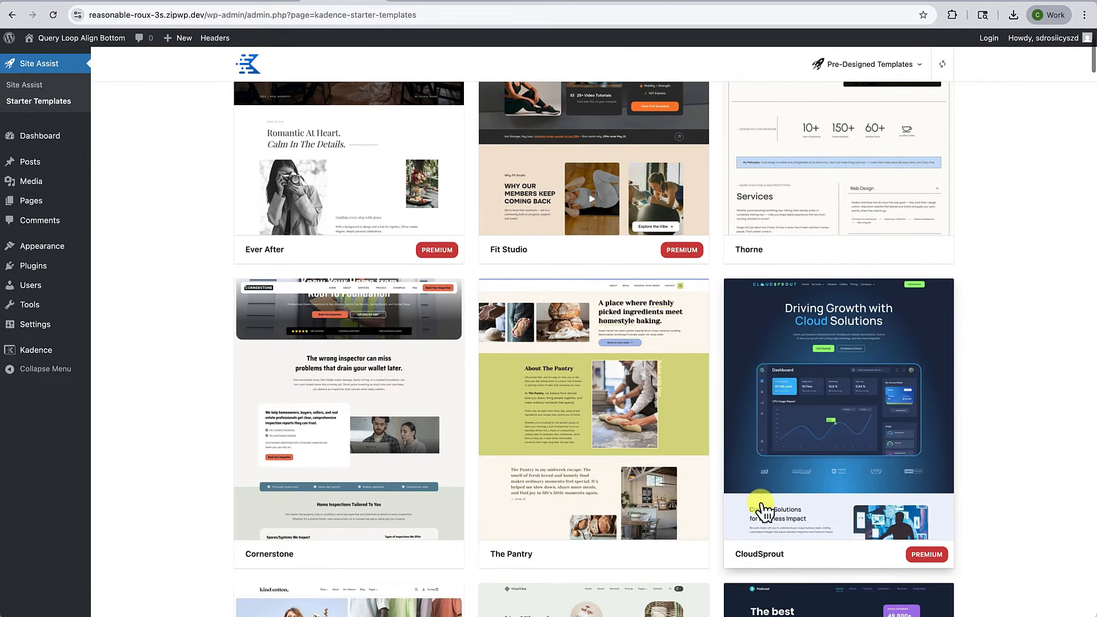
{"action": "scroll", "coordinate": [763, 509], "scroll_direction": "down", "scroll_amount": 10}
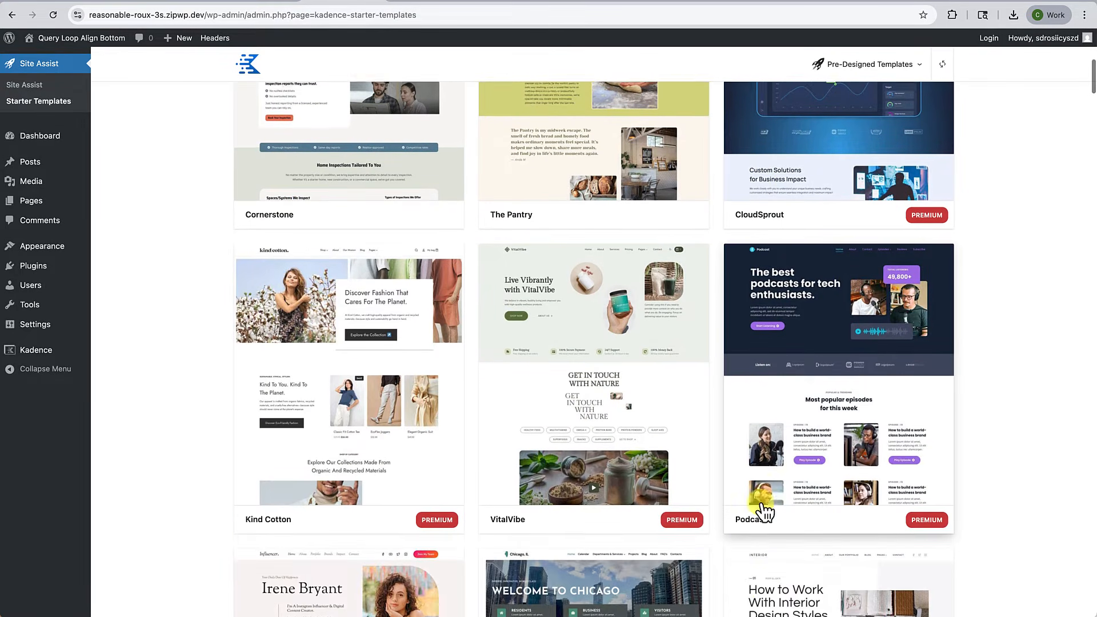
{"action": "scroll", "coordinate": [760, 503], "scroll_direction": "down", "scroll_amount": 14}
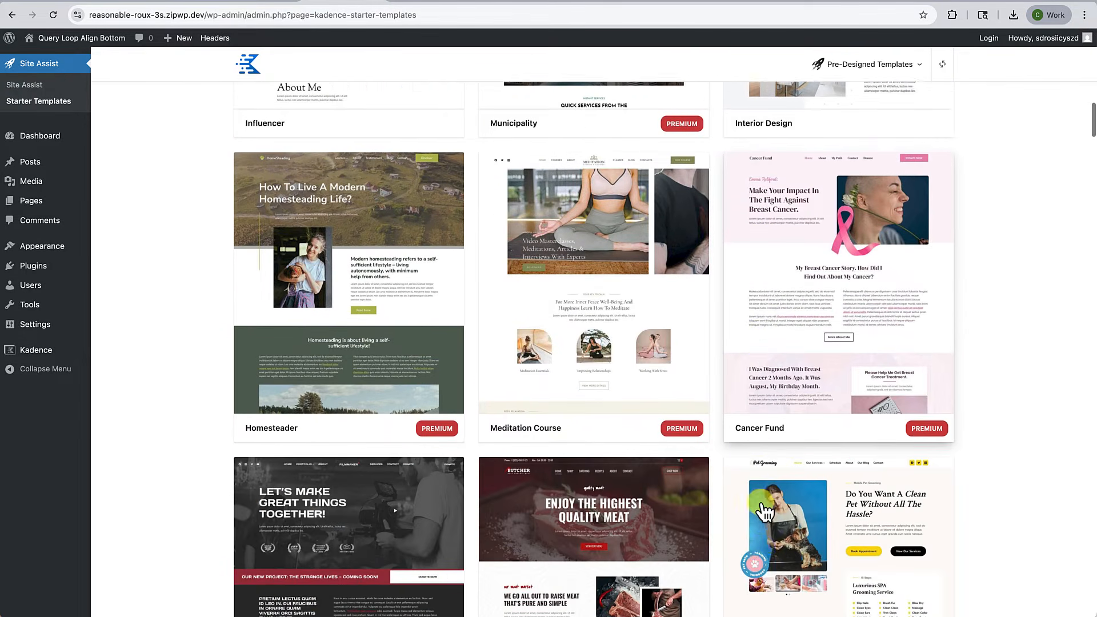
{"action": "scroll", "coordinate": [764, 512], "scroll_direction": "down", "scroll_amount": 18}
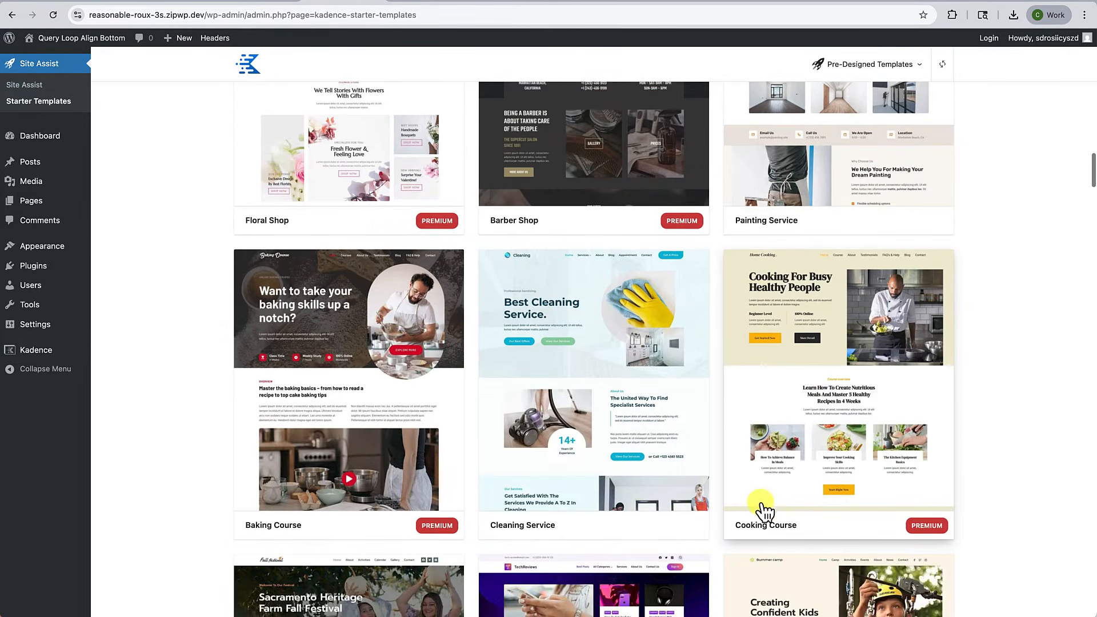
{"action": "scroll", "coordinate": [764, 511], "scroll_direction": "down", "scroll_amount": 14}
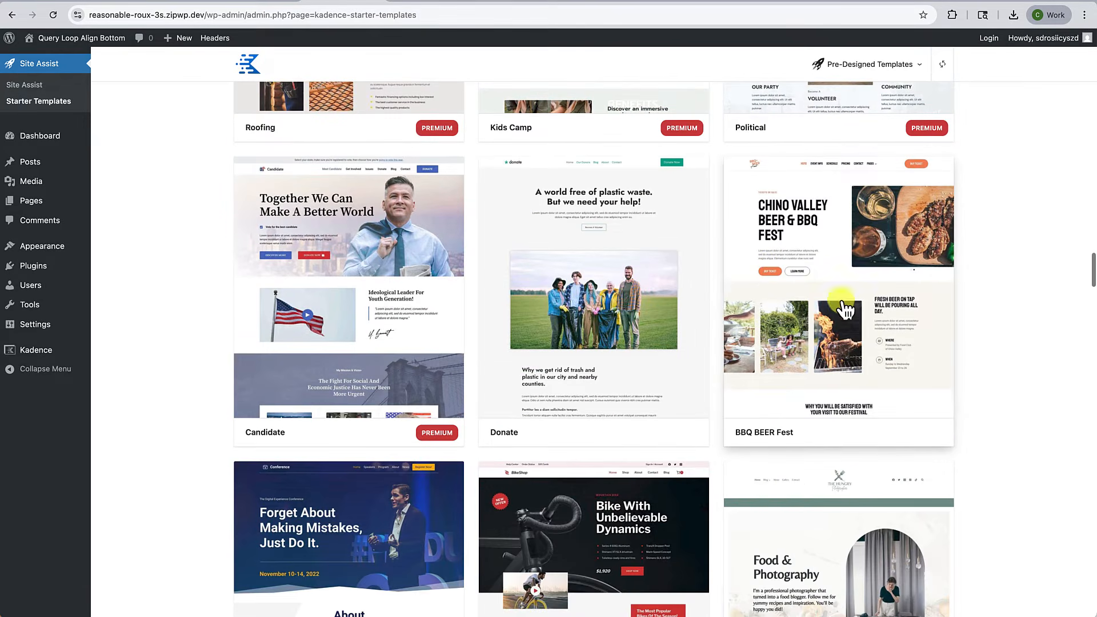
{"action": "left_click", "coordinate": [845, 309]}
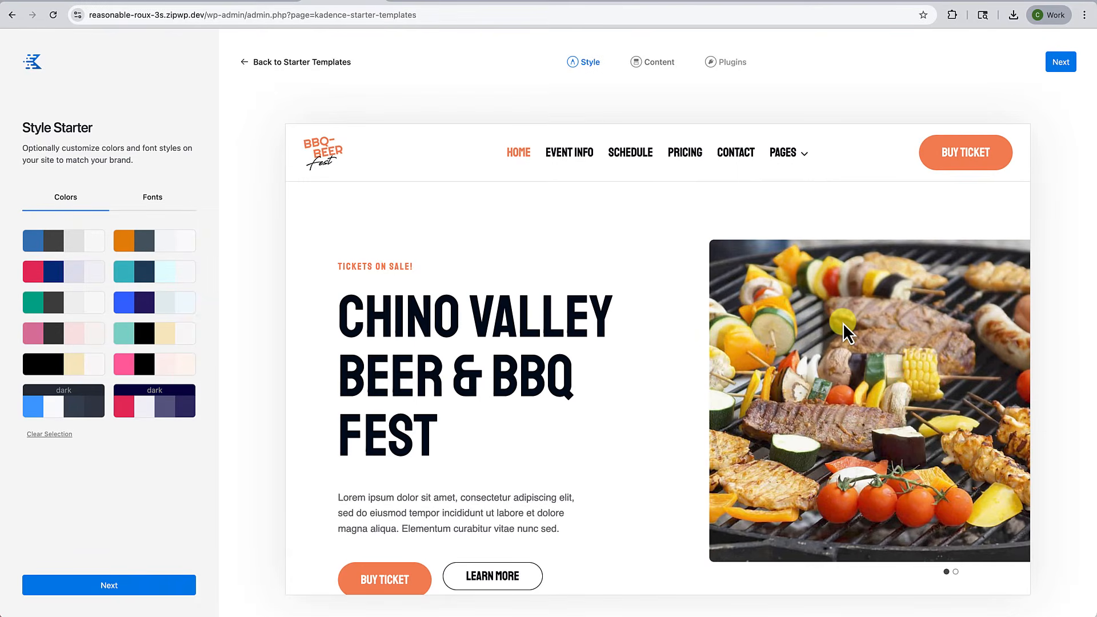
Open the Blog page in the template preview and look over its post grid
{"action": "mouse_move", "coordinate": [791, 152]}
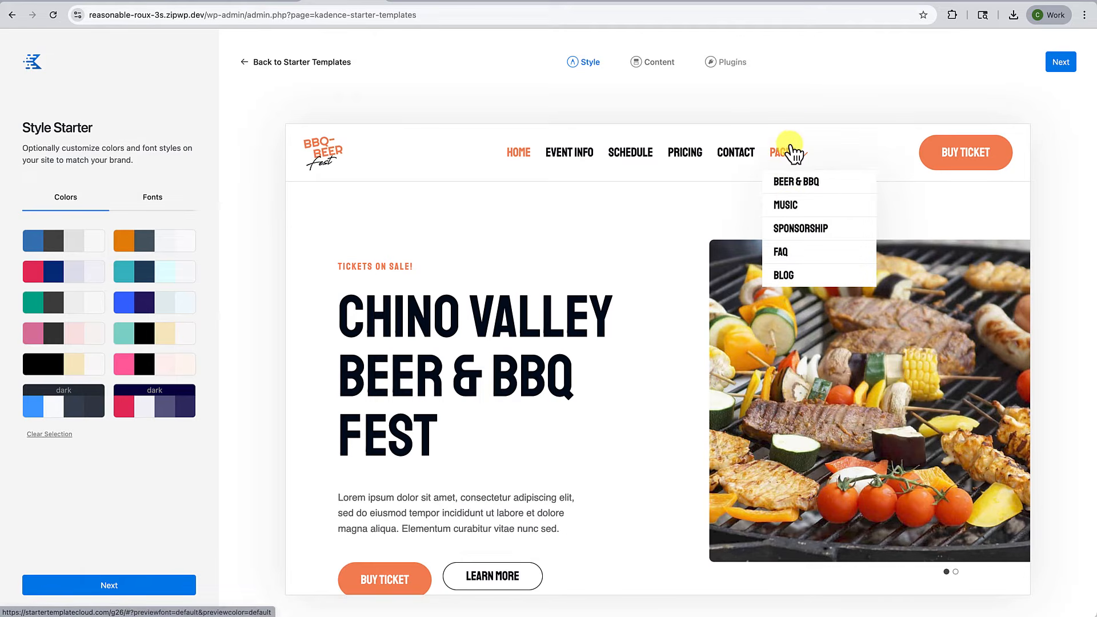
{"action": "left_click", "coordinate": [794, 277]}
{"action": "scroll", "coordinate": [746, 368], "scroll_direction": "down", "scroll_amount": 10}
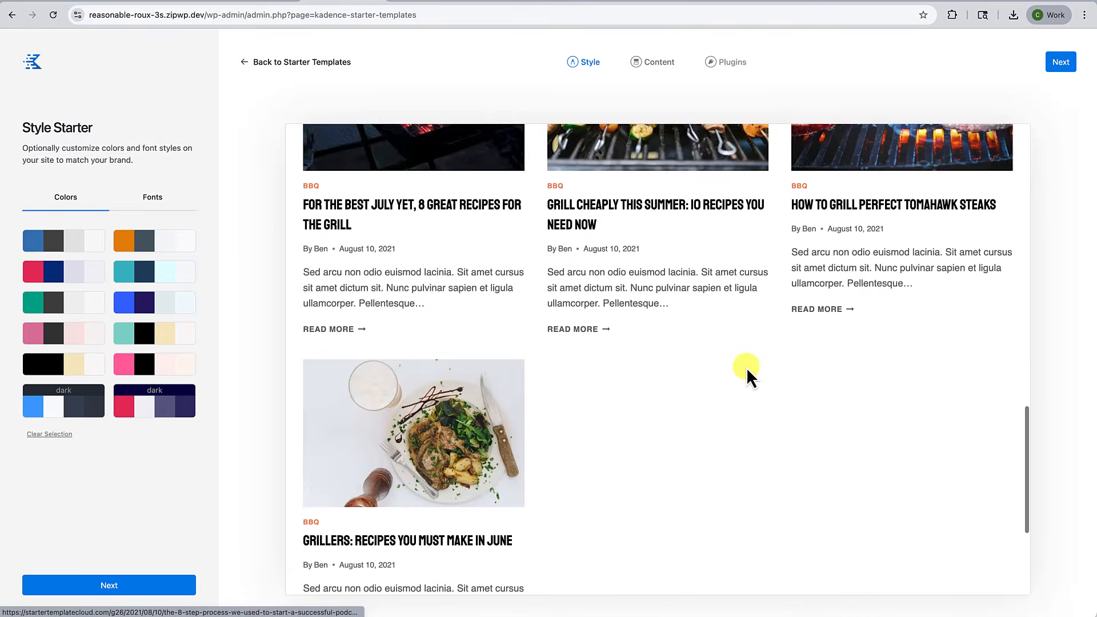
{"action": "scroll", "coordinate": [746, 368], "scroll_direction": "up", "scroll_amount": 10}
Keep the template's default style and content, and launch the import with only the required plugins selected
{"action": "left_click", "coordinate": [112, 588]}
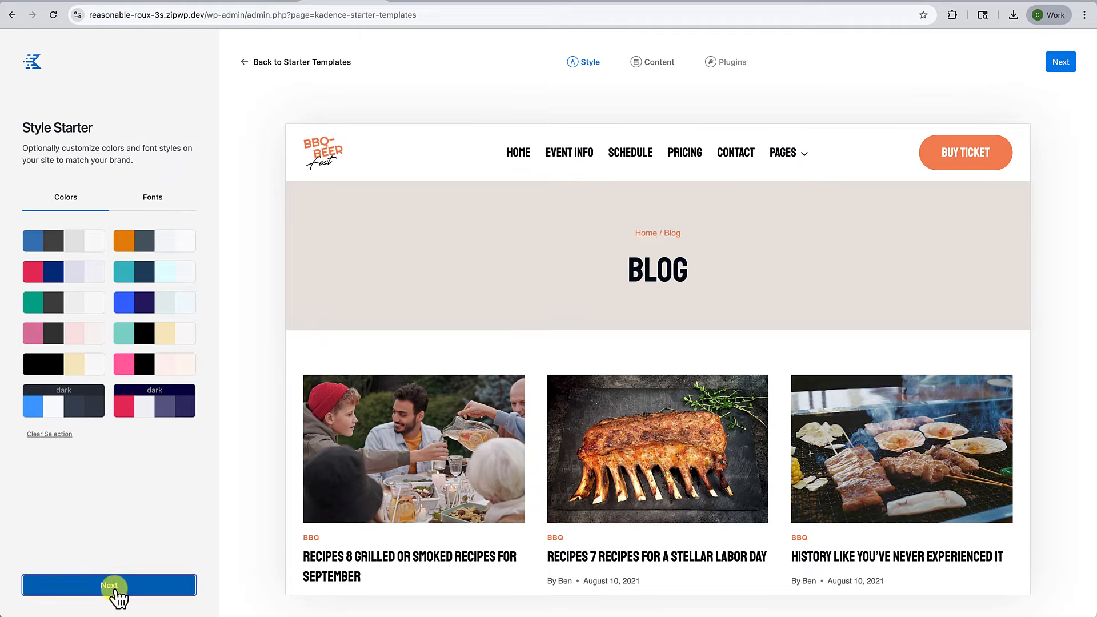
{"action": "left_click", "coordinate": [112, 589]}
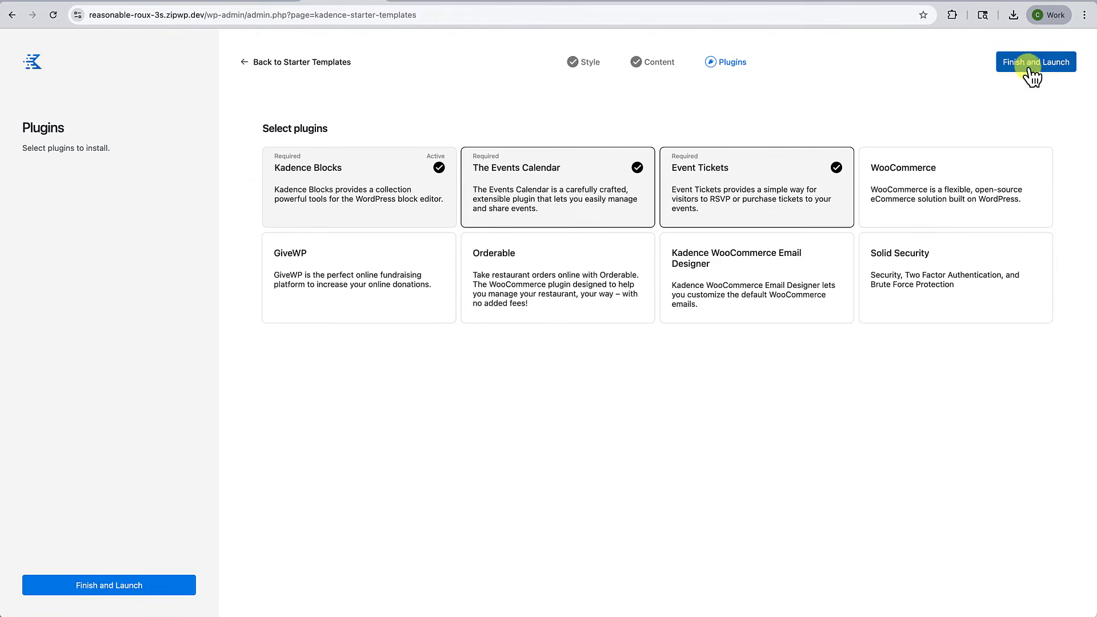
{"action": "left_click", "coordinate": [1028, 67]}
{"action": "left_click", "coordinate": [644, 352]}
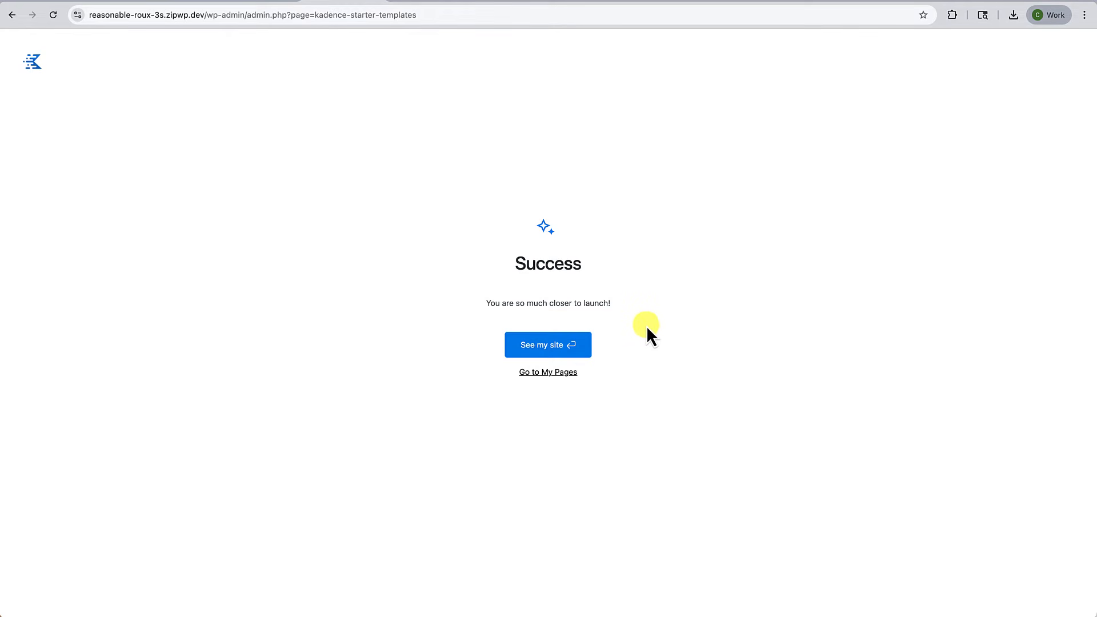
View the newly imported site and look through the sections of its homepage
{"action": "left_click", "coordinate": [544, 349]}
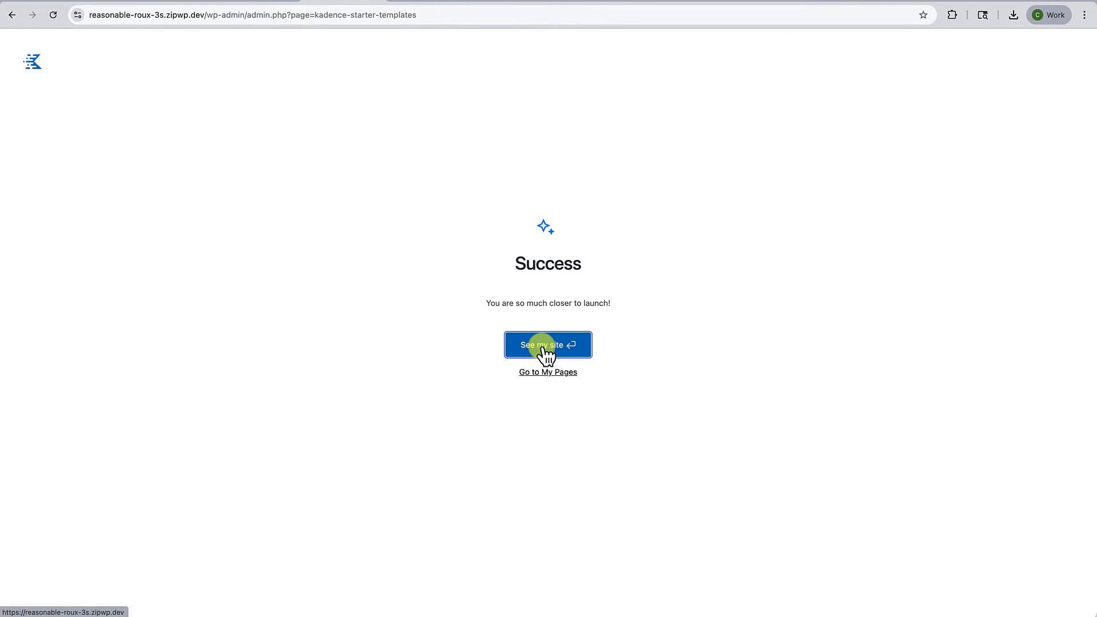
{"action": "scroll", "coordinate": [566, 337], "scroll_direction": "down", "scroll_amount": 8}
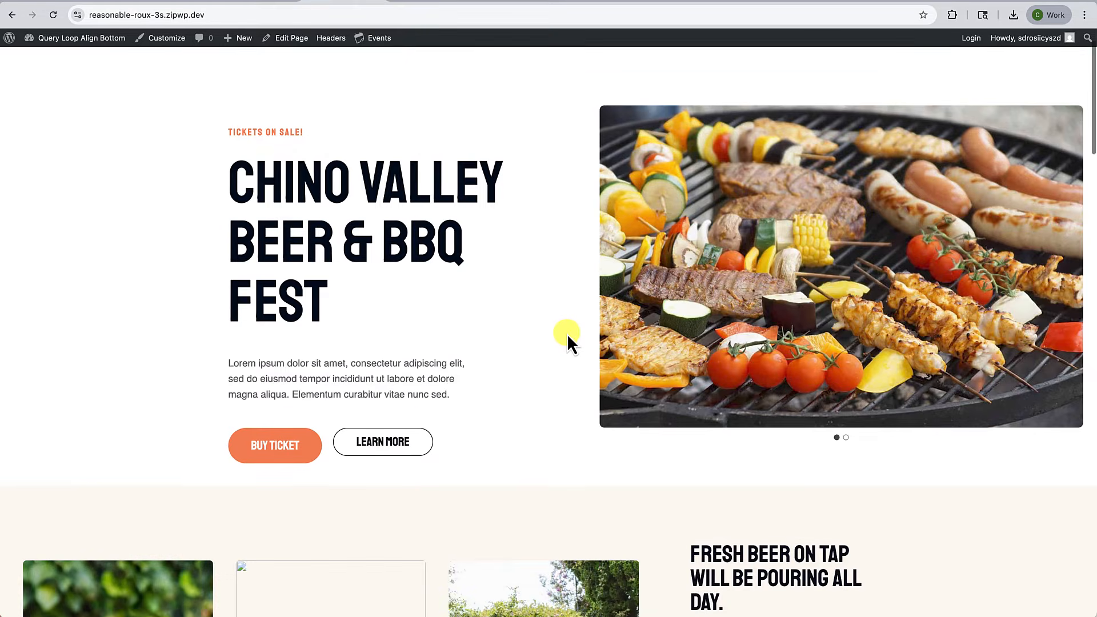
{"action": "scroll", "coordinate": [567, 334], "scroll_direction": "down", "scroll_amount": 19}
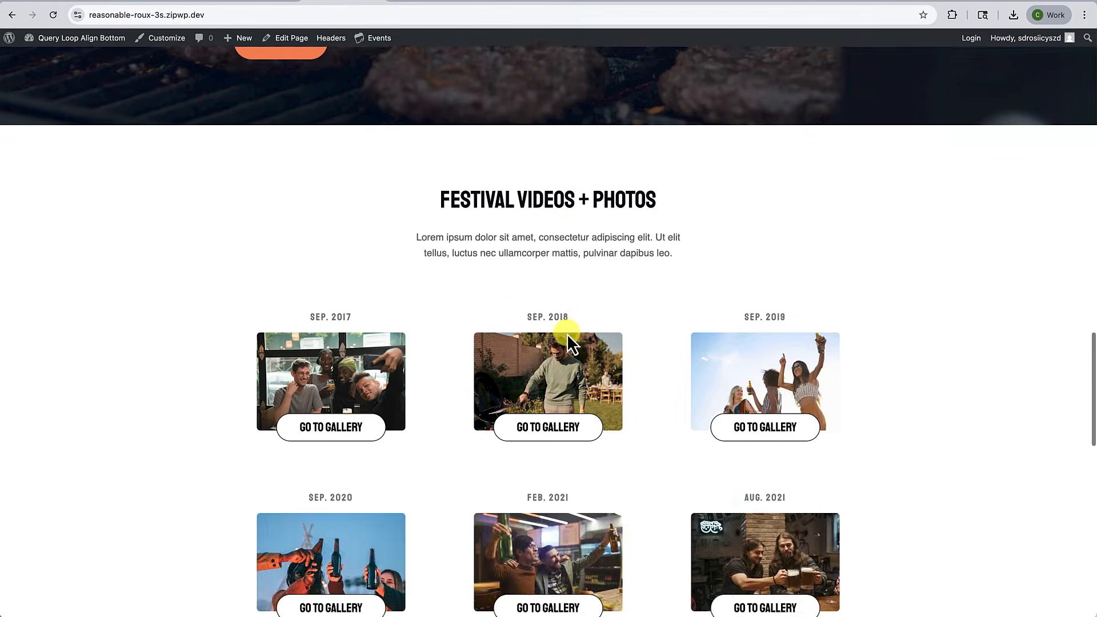
{"action": "scroll", "coordinate": [567, 334], "scroll_direction": "up", "scroll_amount": 16}
{"action": "scroll", "coordinate": [567, 333], "scroll_direction": "up", "scroll_amount": 15}
Go to the live site's Blog page and examine how its post cards are laid out
{"action": "mouse_move", "coordinate": [657, 80]}
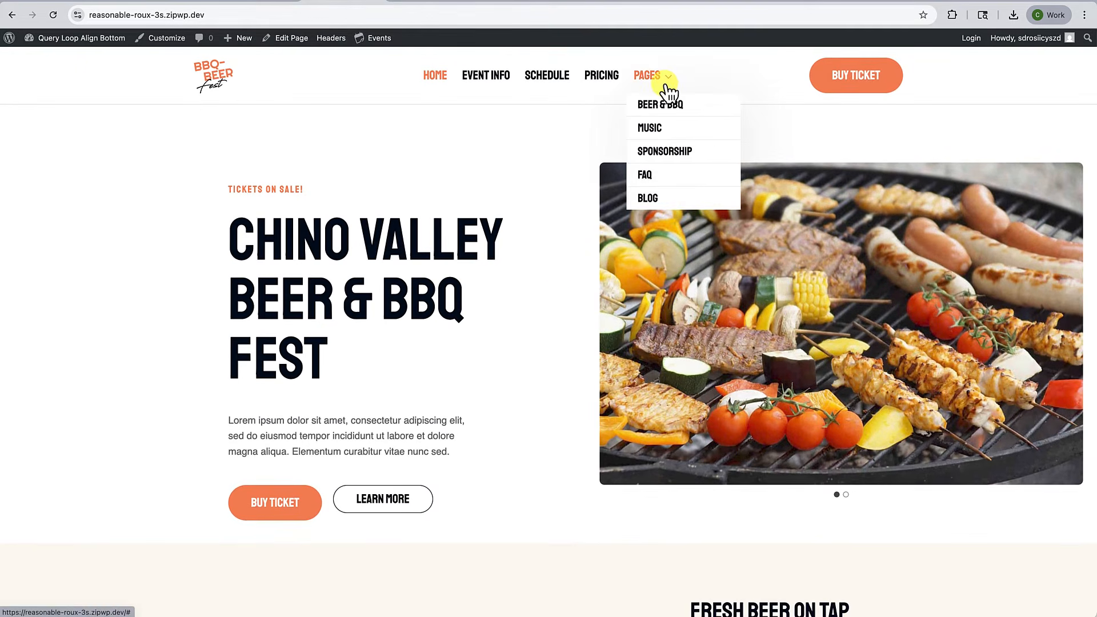
{"action": "left_click", "coordinate": [663, 201]}
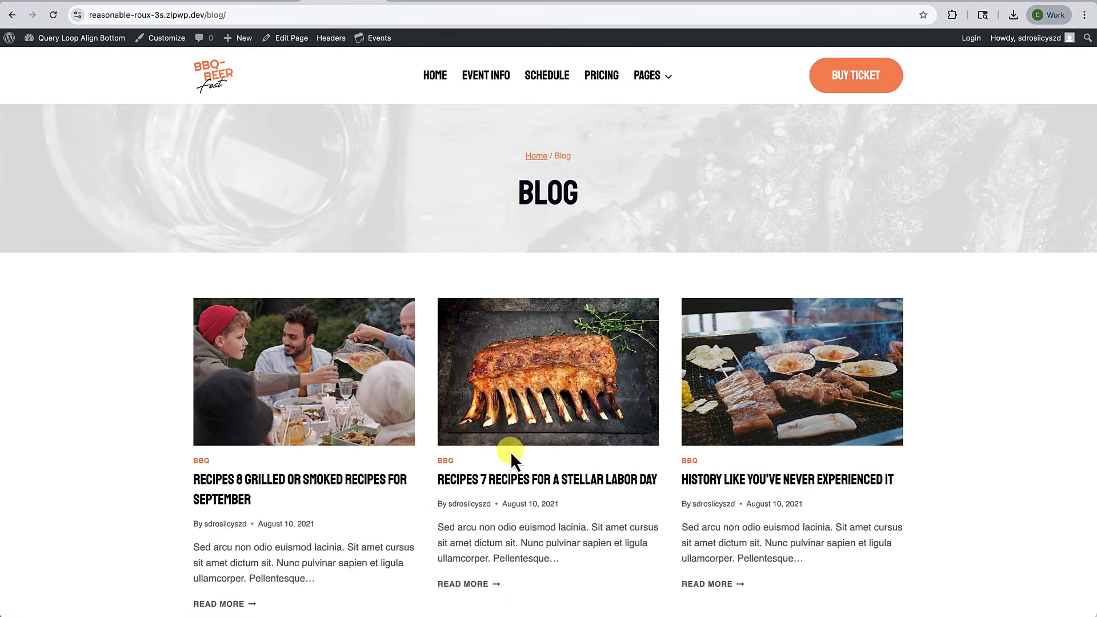
{"action": "scroll", "coordinate": [509, 451], "scroll_direction": "down", "scroll_amount": 10}
{"action": "scroll", "coordinate": [510, 451], "scroll_direction": "down", "scroll_amount": 8}
{"action": "scroll", "coordinate": [510, 451], "scroll_direction": "up", "scroll_amount": 14}
{"action": "scroll", "coordinate": [509, 451], "scroll_direction": "down", "scroll_amount": 1}
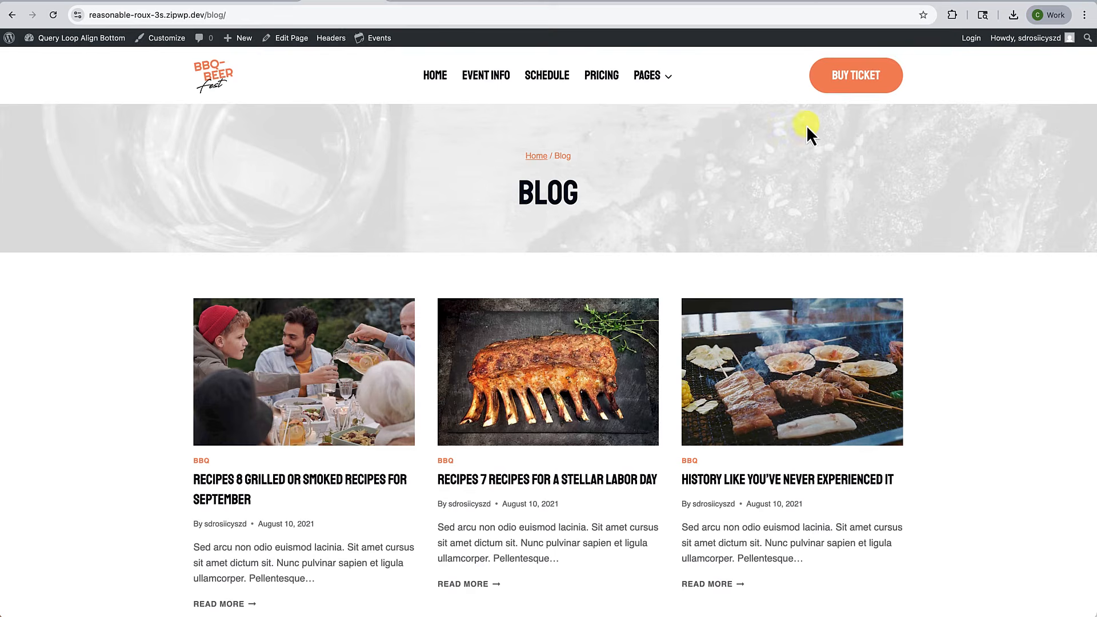
Return to the WordPress dashboard and display the entries available under Kadence
{"action": "mouse_move", "coordinate": [80, 38]}
{"action": "left_click", "coordinate": [59, 58]}
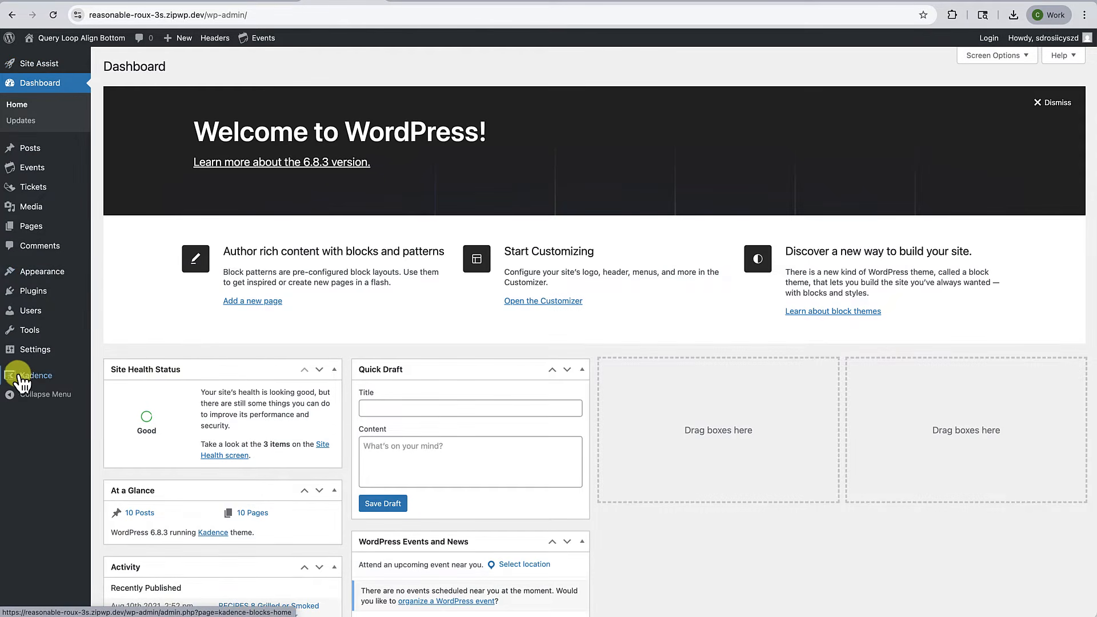
{"action": "mouse_move", "coordinate": [23, 380]}
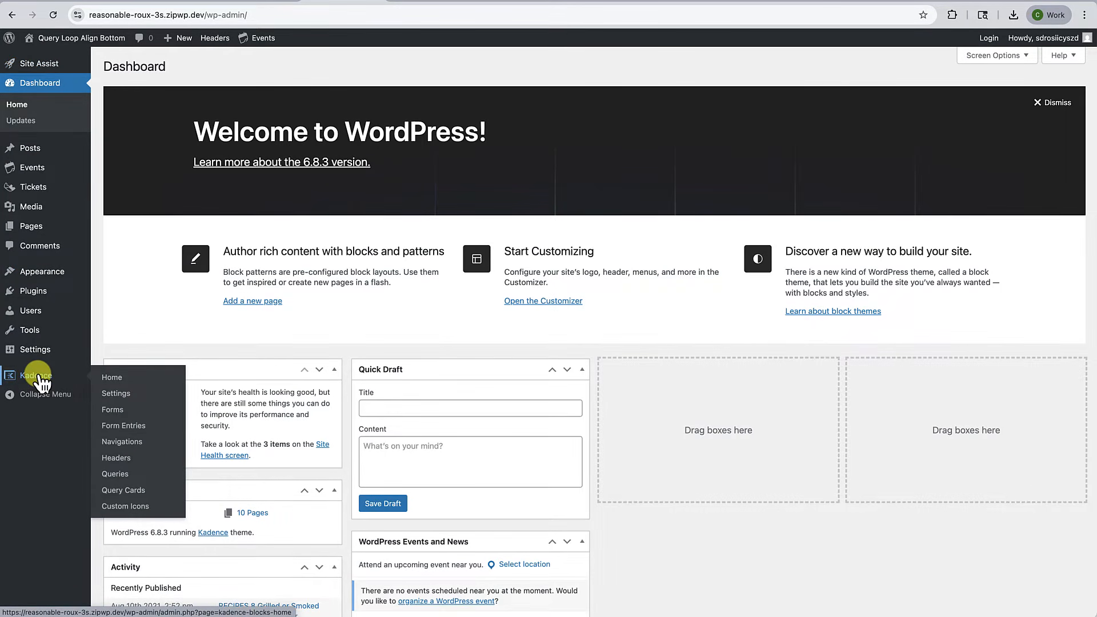
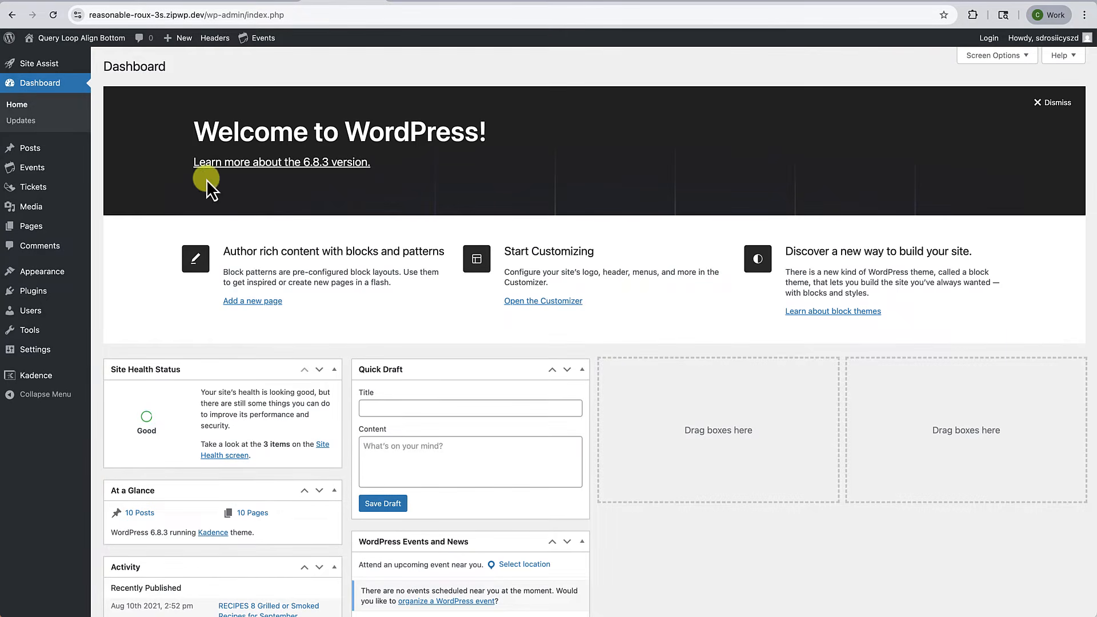
Visit the site's homepage, open it for editing and go to the JOIN US section at the end of the content
{"action": "left_click", "coordinate": [82, 45]}
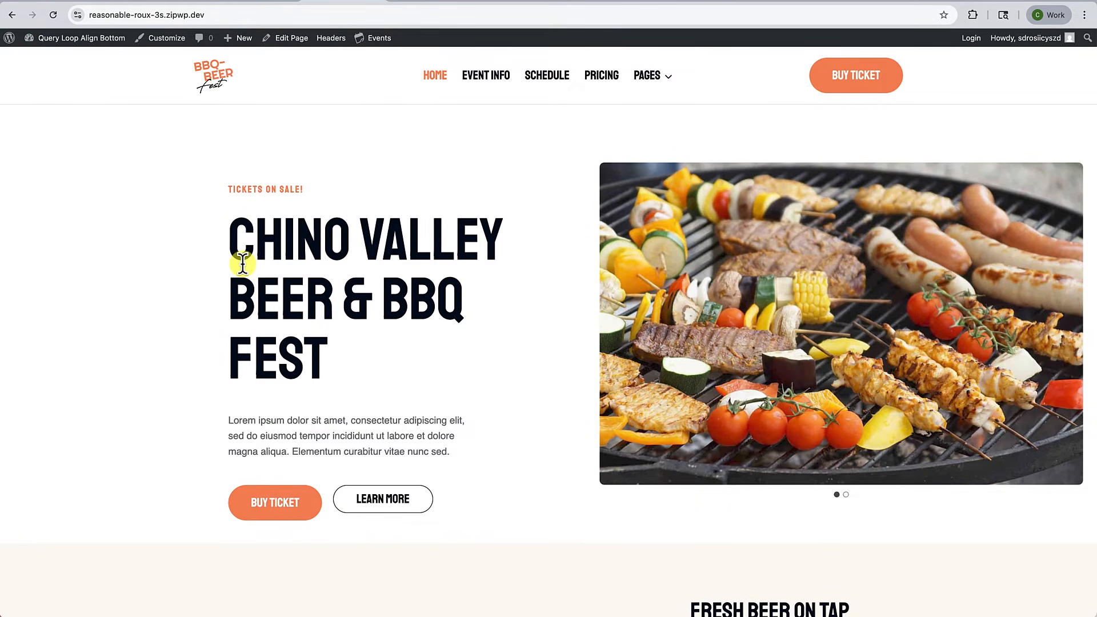
{"action": "scroll", "coordinate": [243, 264], "scroll_direction": "down", "scroll_amount": 20}
{"action": "scroll", "coordinate": [243, 266], "scroll_direction": "down", "scroll_amount": 15}
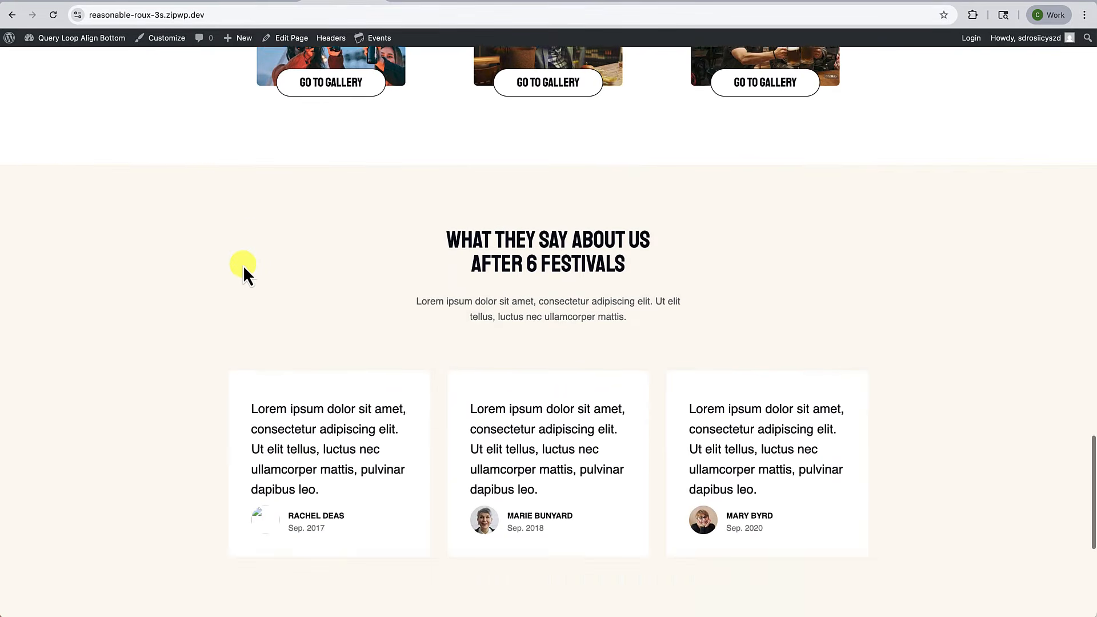
{"action": "scroll", "coordinate": [242, 265], "scroll_direction": "down", "scroll_amount": 6}
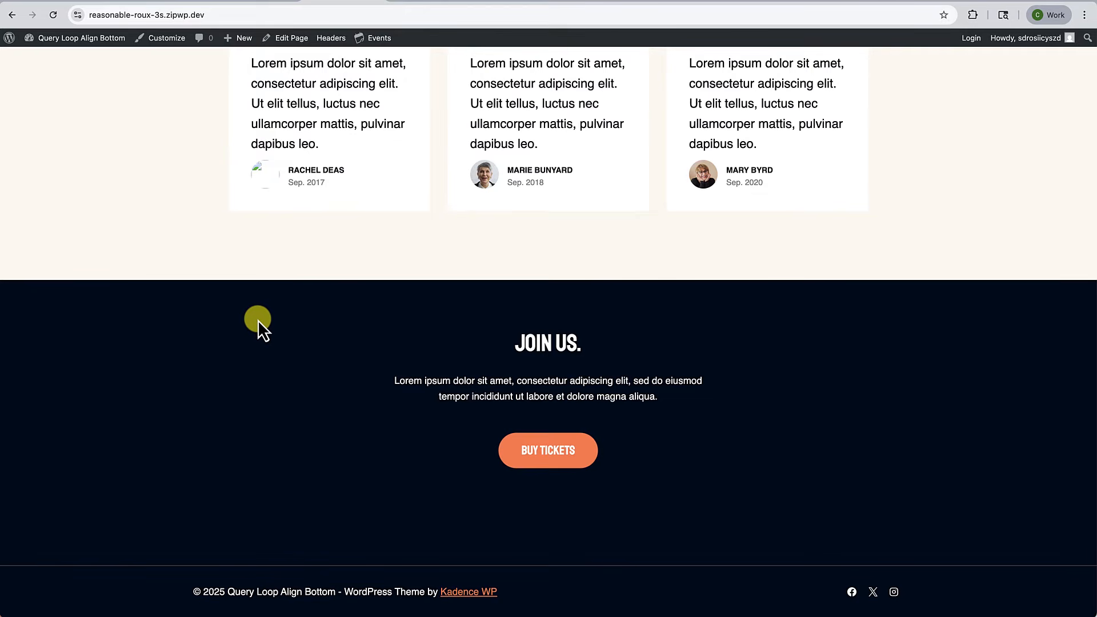
{"action": "left_click", "coordinate": [294, 39]}
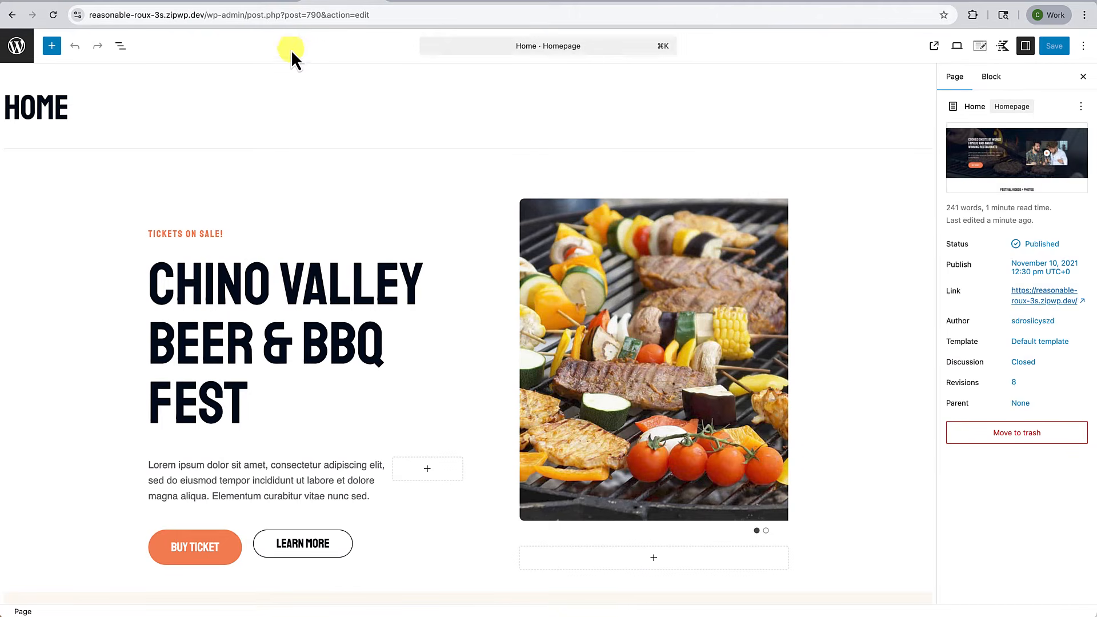
{"action": "scroll", "coordinate": [290, 391], "scroll_direction": "down", "scroll_amount": 10}
{"action": "scroll", "coordinate": [290, 392], "scroll_direction": "down", "scroll_amount": 15}
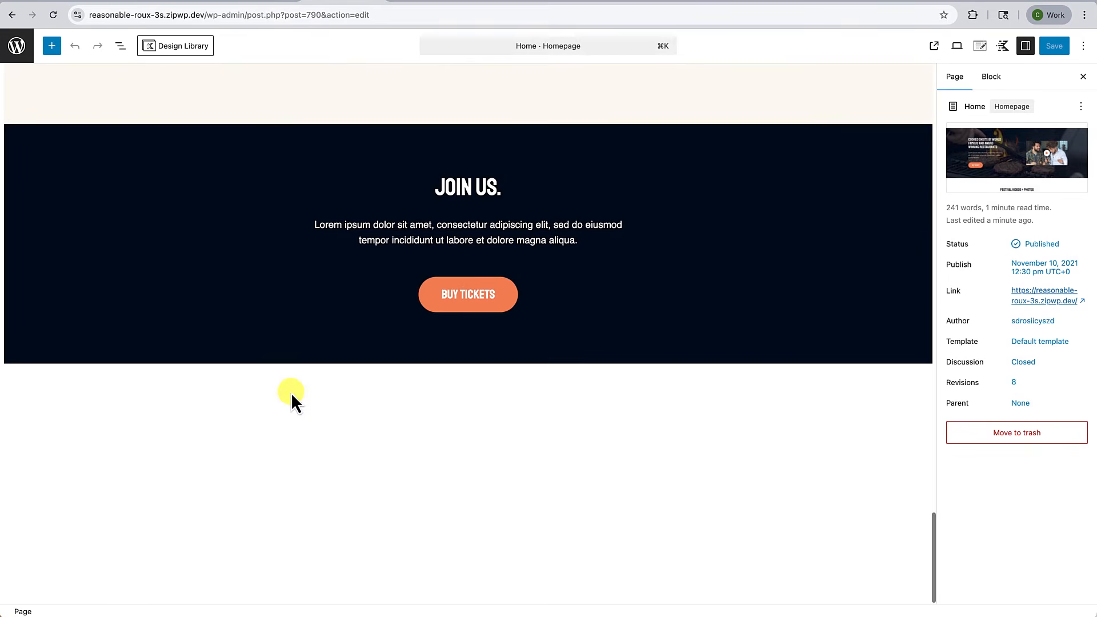
Insert a Row Layout block directly before the dark JOIN US row
{"action": "left_click", "coordinate": [98, 134]}
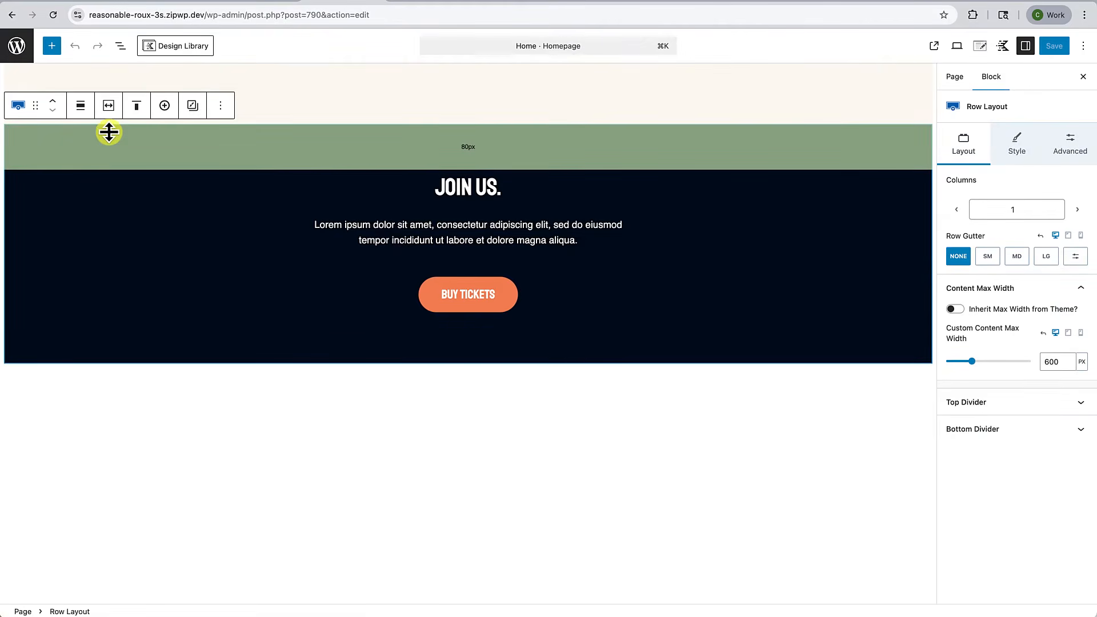
{"action": "left_click", "coordinate": [221, 106]}
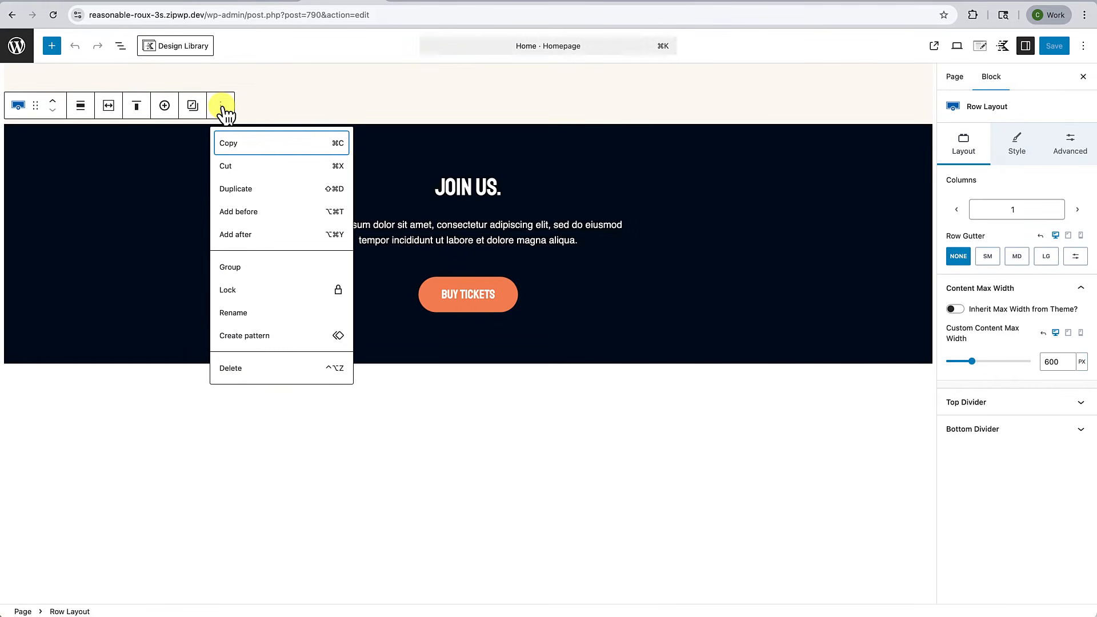
{"action": "left_click", "coordinate": [242, 212]}
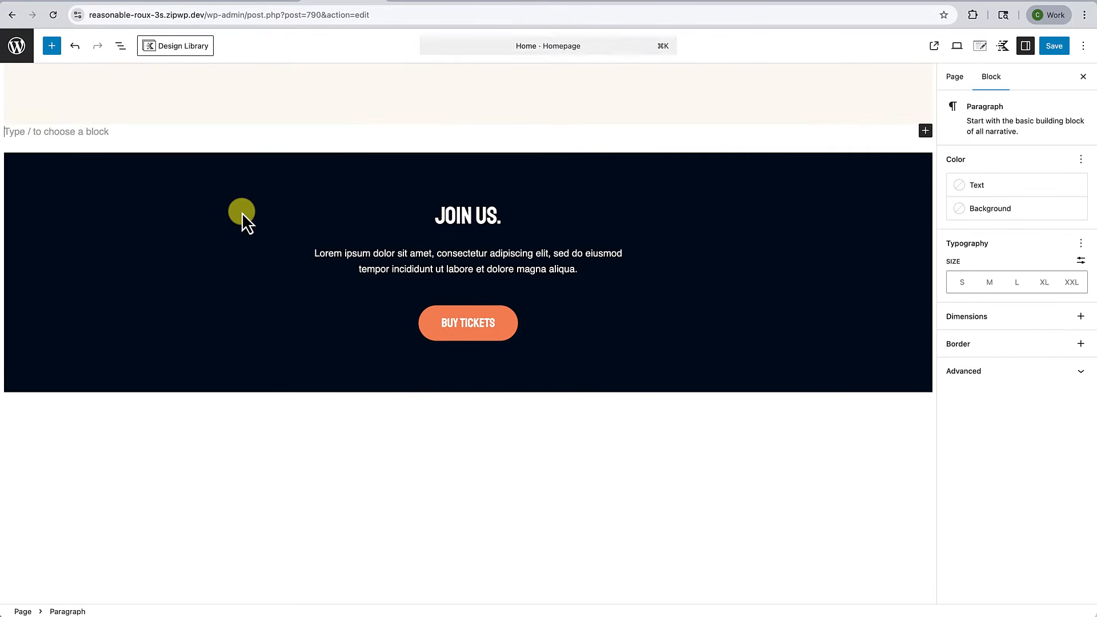
{"action": "type", "text": "/"}
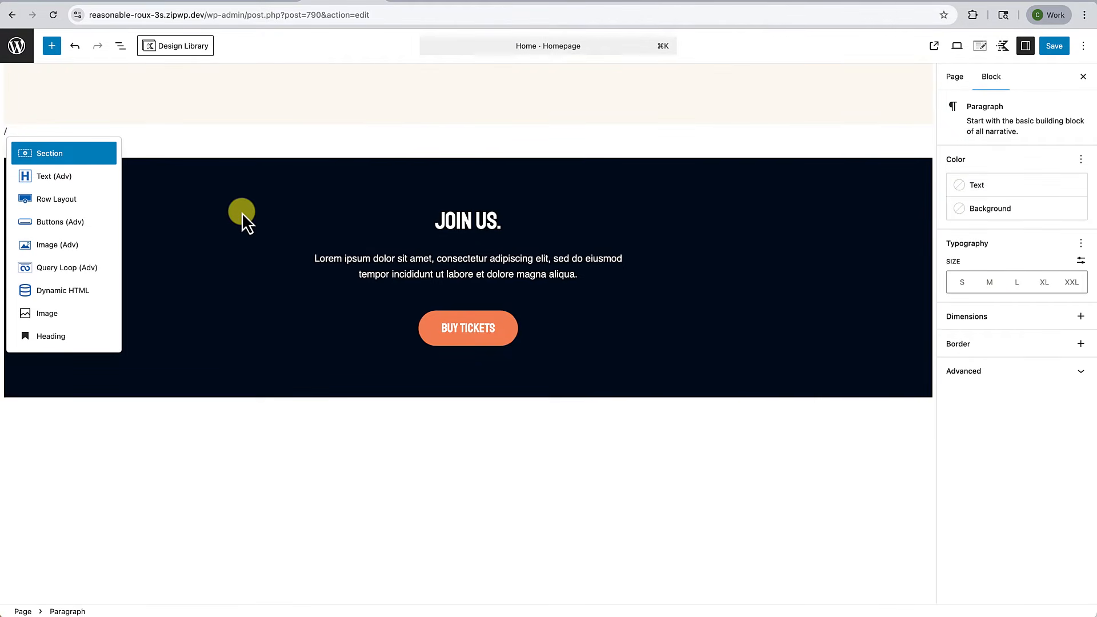
{"action": "left_click", "coordinate": [68, 200]}
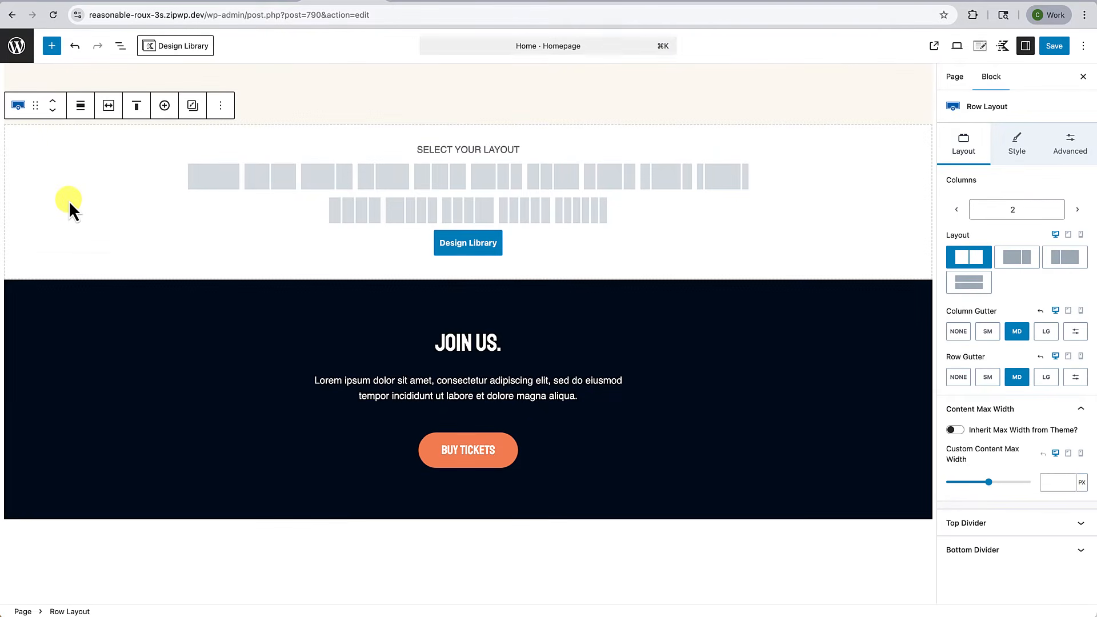
Give the new row a single-column layout, with 3X Large top padding and matching bottom padding
{"action": "left_click", "coordinate": [213, 182]}
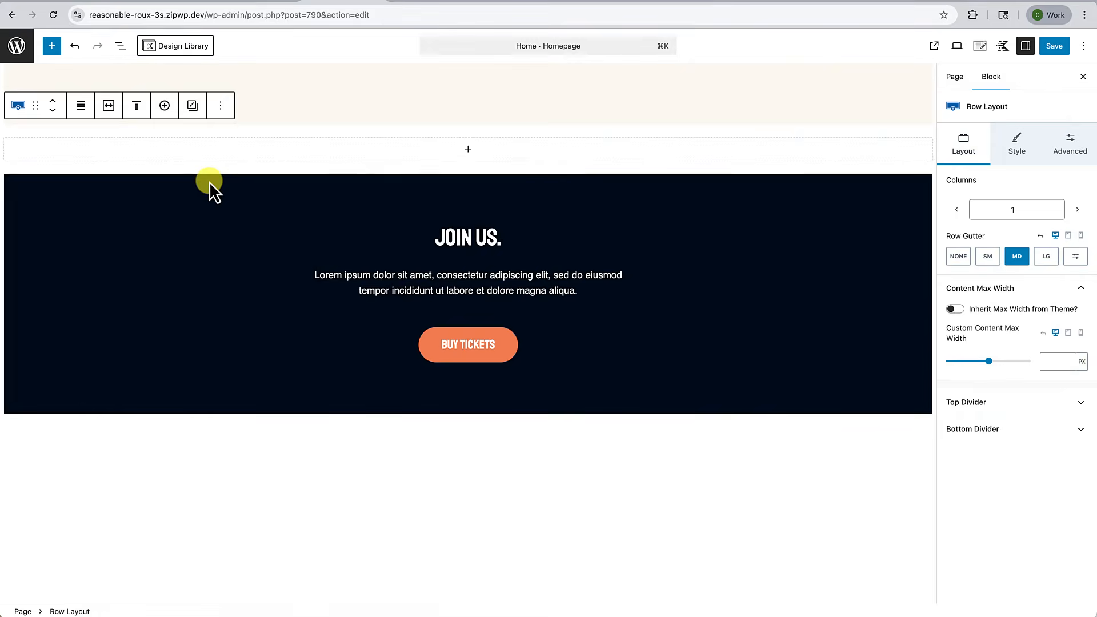
{"action": "left_click_drag", "start_coordinate": [494, 131], "coordinate": [494, 175]}
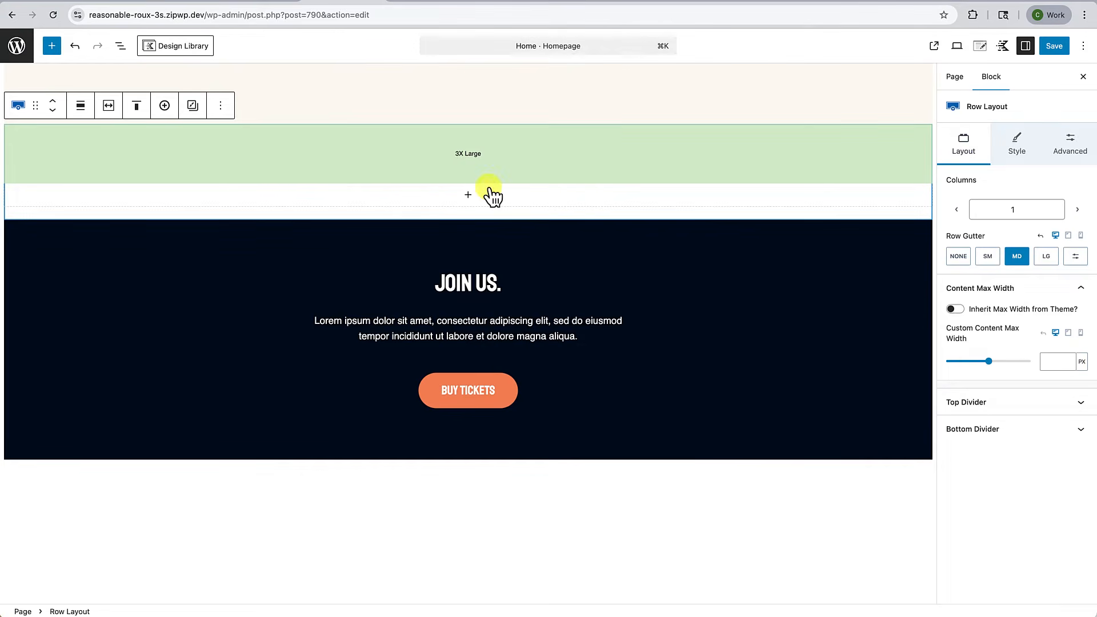
{"action": "left_click_drag", "start_coordinate": [482, 213], "coordinate": [482, 258]}
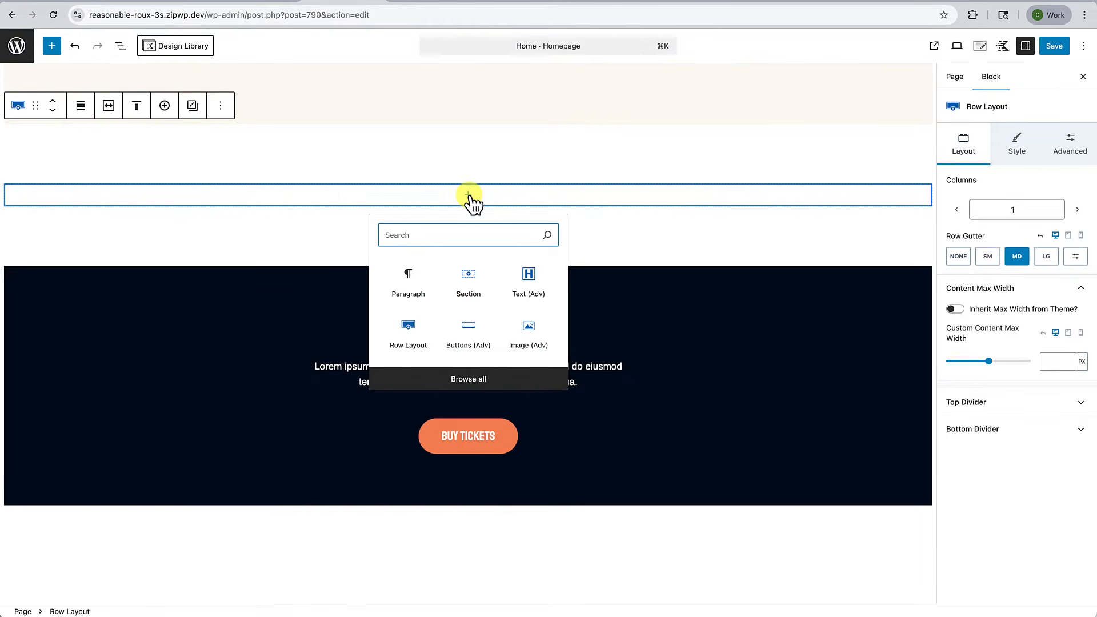
Add a centred Text (Adv) heading reading "THE LATEST FROM THE BLOG" to the new row
{"action": "left_click", "coordinate": [523, 279]}
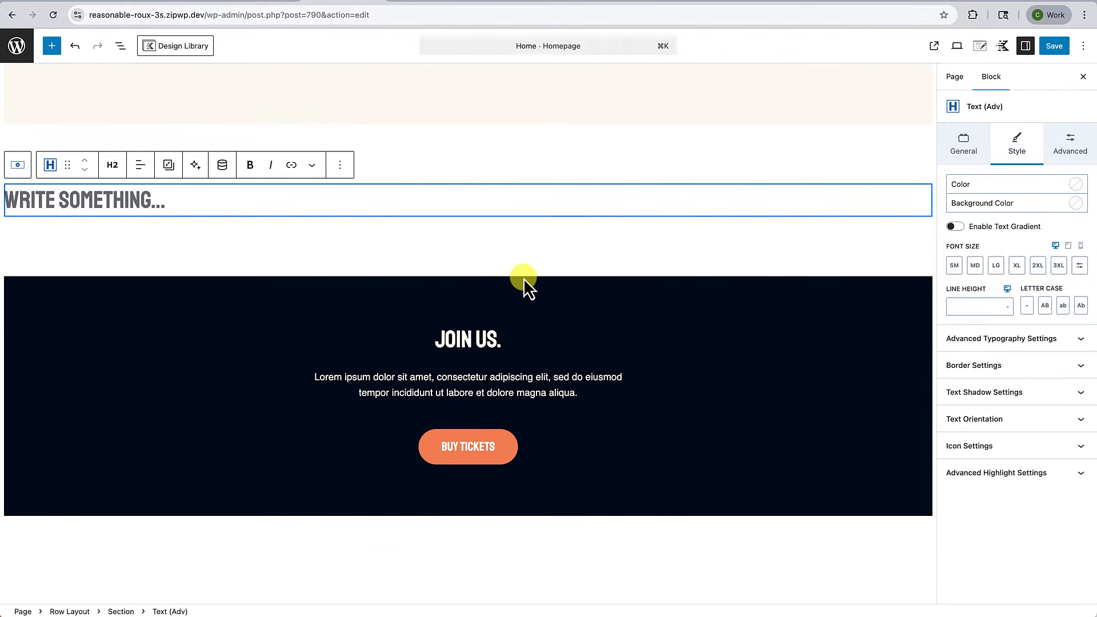
{"action": "scroll", "coordinate": [524, 279], "scroll_direction": "down", "scroll_amount": 1}
{"action": "type", "text": "THE LATEST FROM THE BLOG"}
{"action": "left_click", "coordinate": [172, 140]}
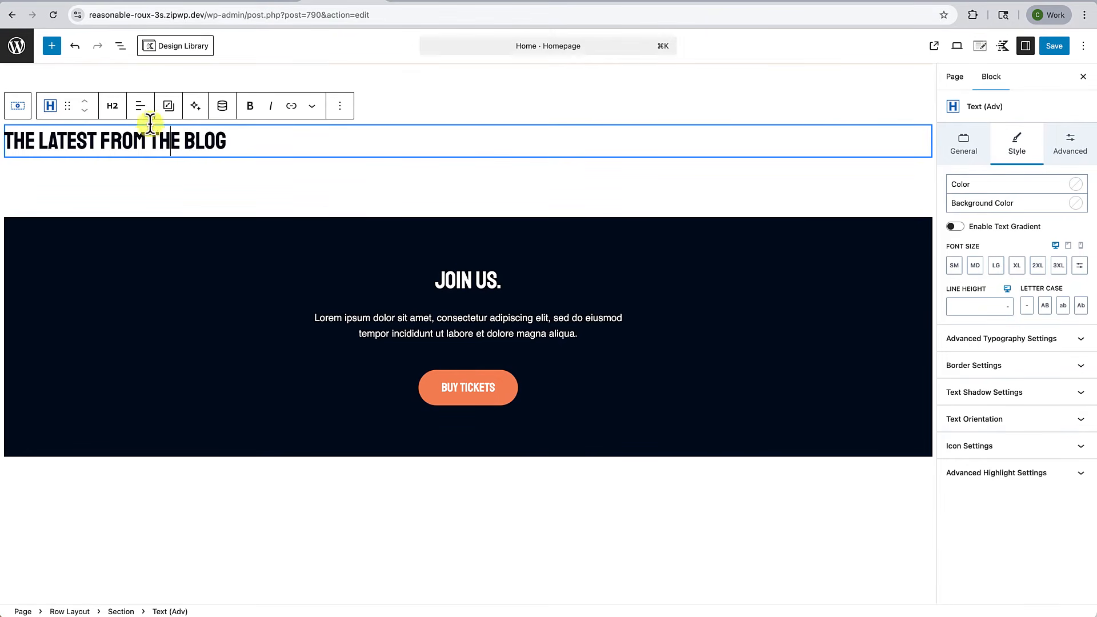
{"action": "left_click", "coordinate": [140, 106]}
{"action": "left_click", "coordinate": [183, 165]}
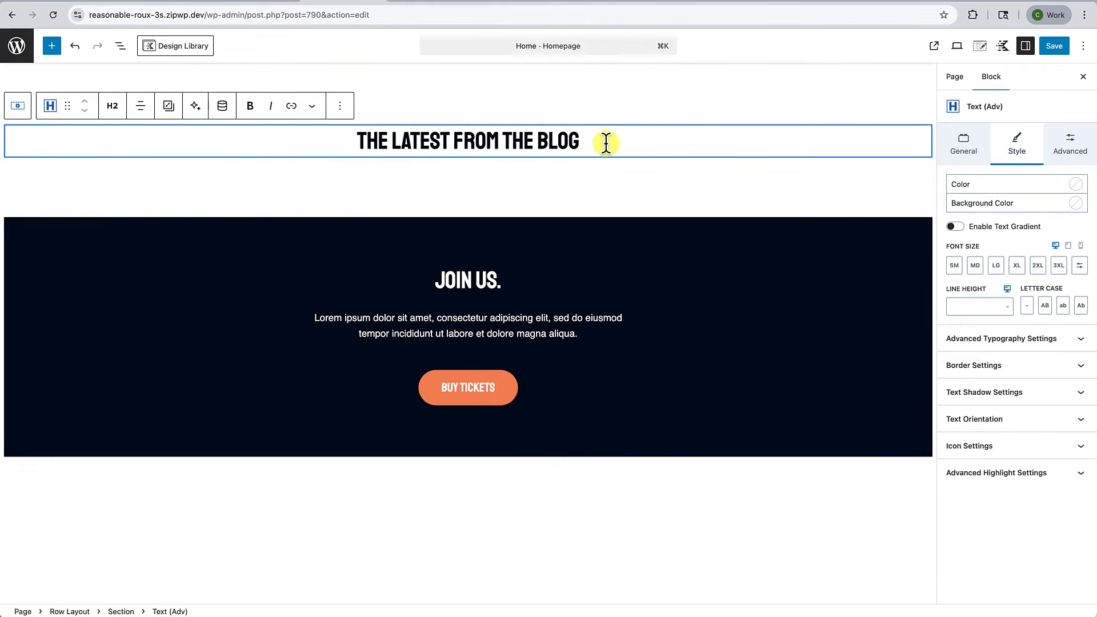
Insert a Section block below the heading and set its content max width to 1200 px
{"action": "left_click", "coordinate": [606, 141]}
{"action": "key", "text": "Return"}
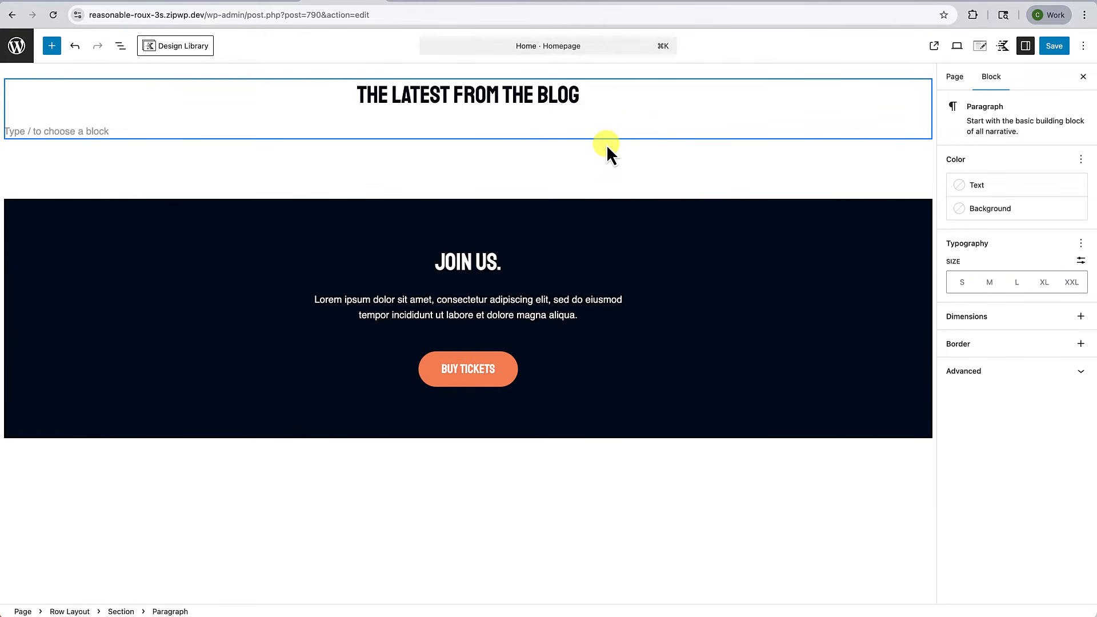
{"action": "type", "text": "/"}
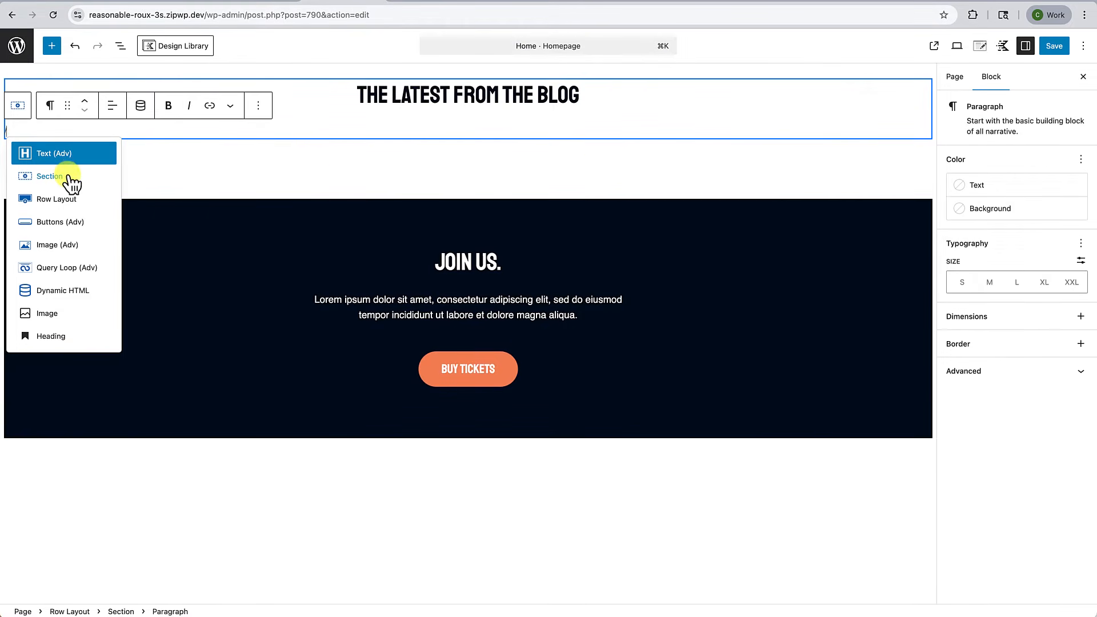
{"action": "left_click", "coordinate": [69, 180]}
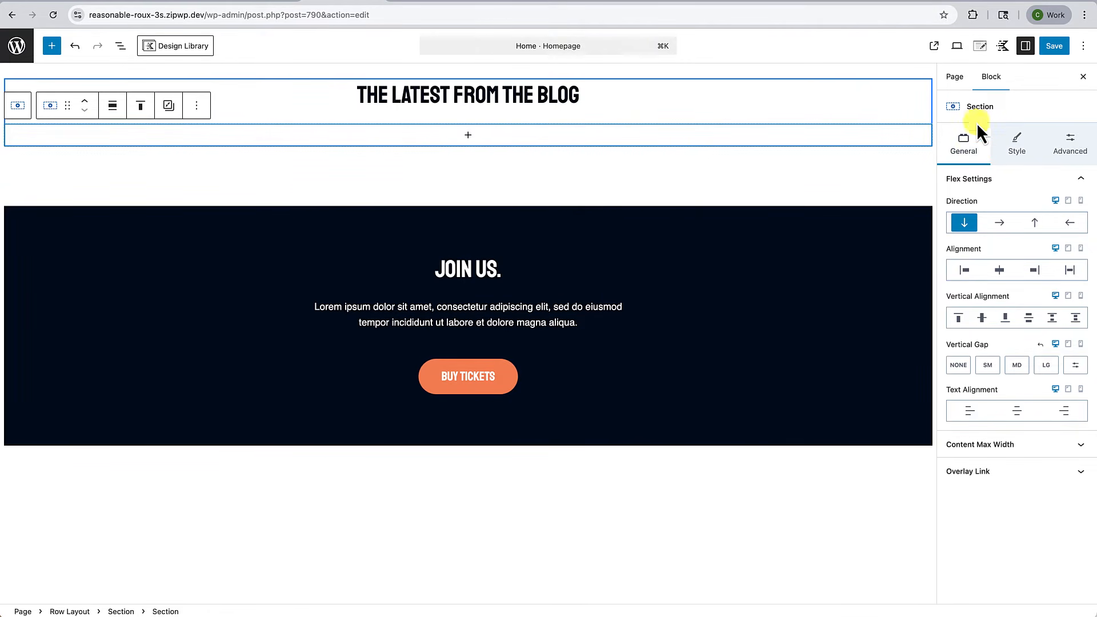
{"action": "left_click", "coordinate": [987, 446]}
{"action": "left_click", "coordinate": [1049, 492]}
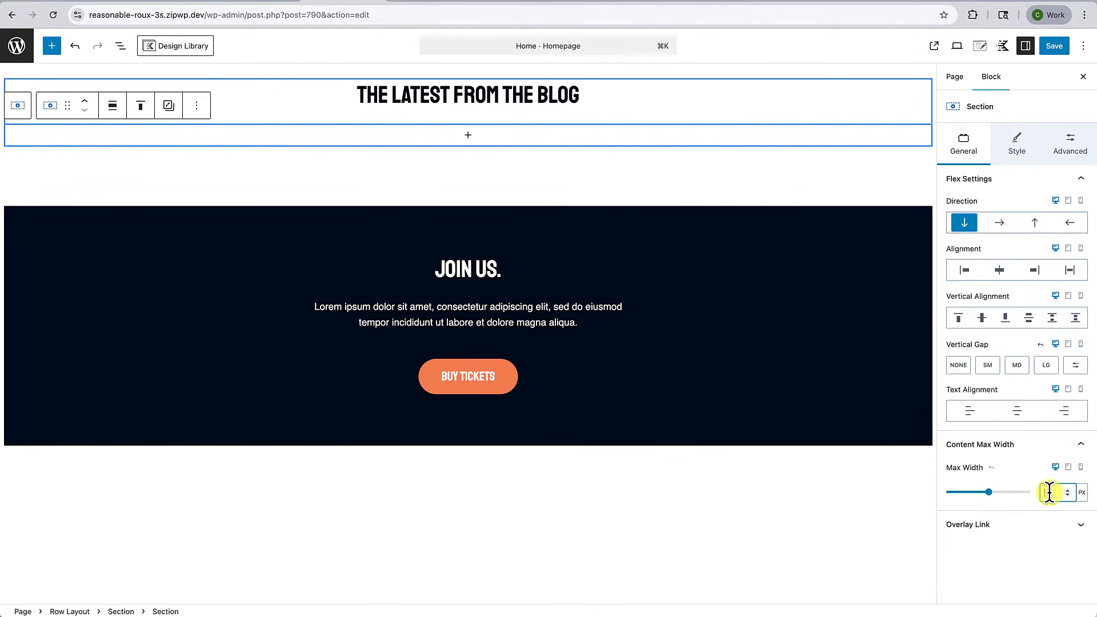
{"action": "type", "text": "1200"}
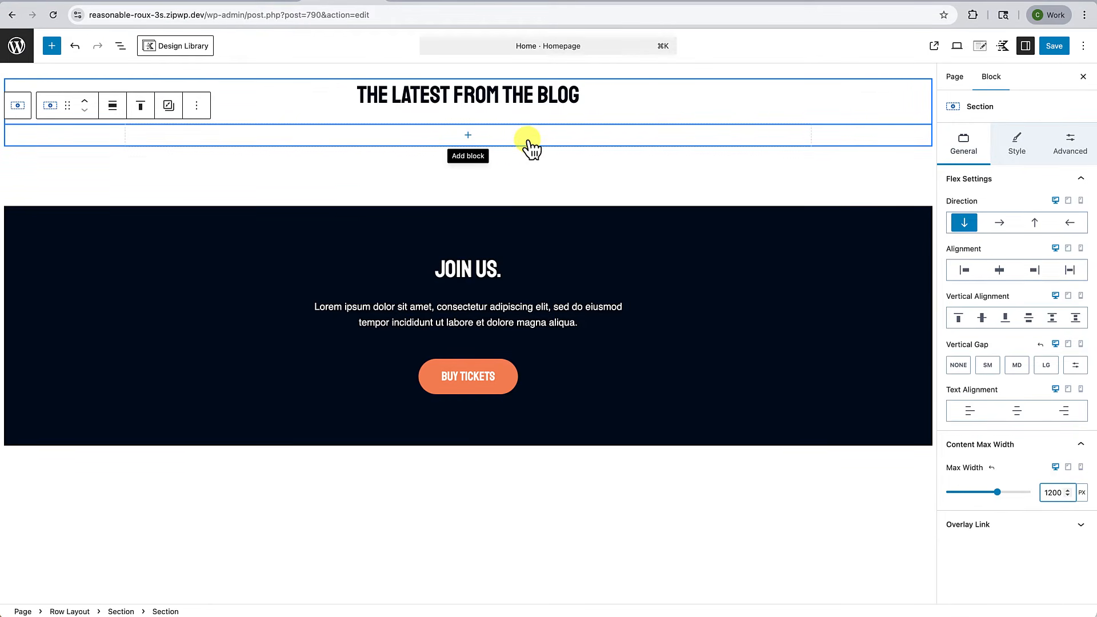
Insert a Query Loop (Adv) block in the 1200 px section and start a new query loop with a blank layout
{"action": "left_click", "coordinate": [469, 136]}
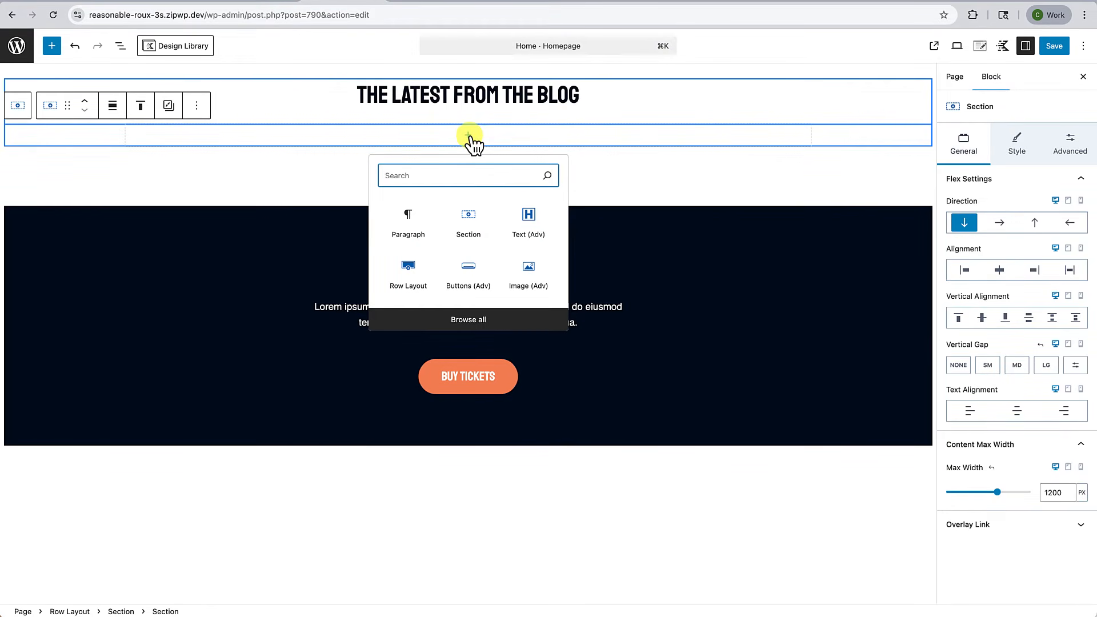
{"action": "type", "text": "query"}
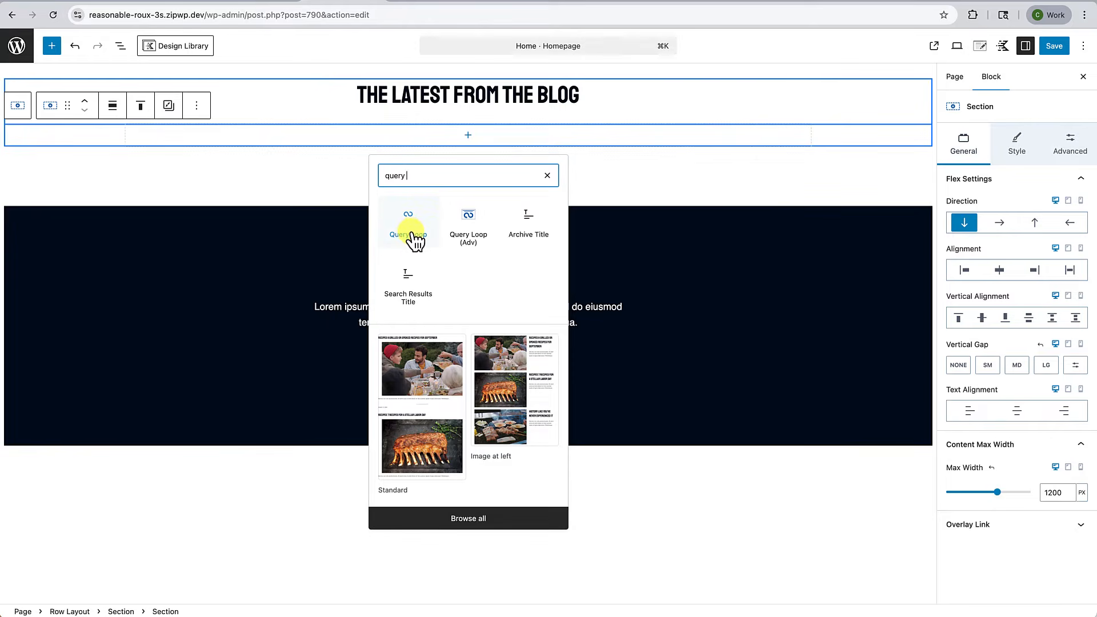
{"action": "left_click", "coordinate": [473, 231]}
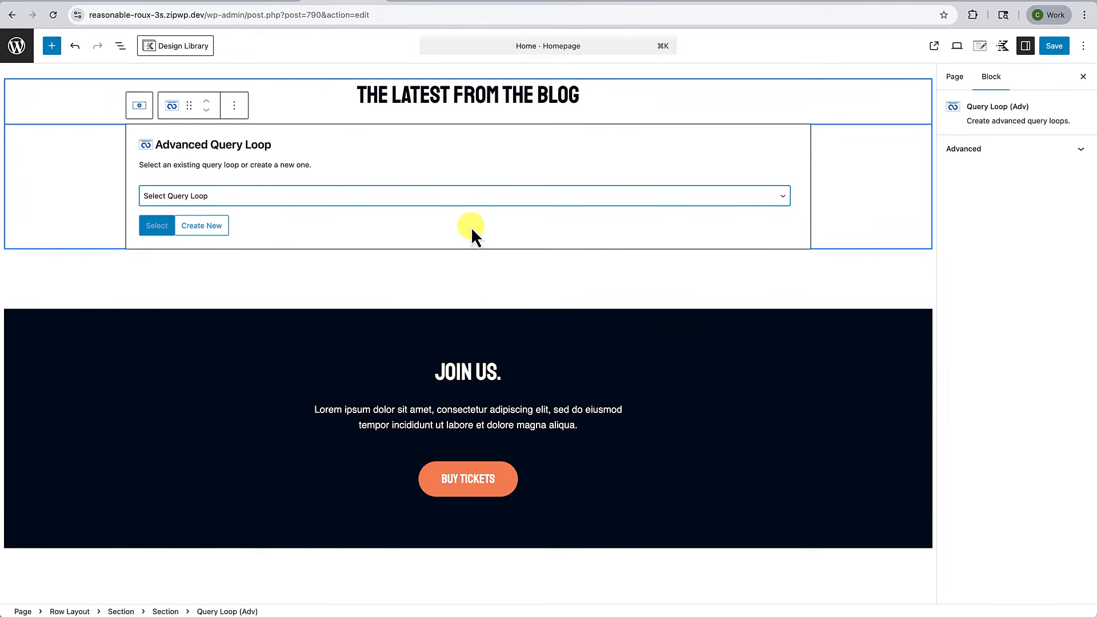
{"action": "left_click", "coordinate": [217, 228]}
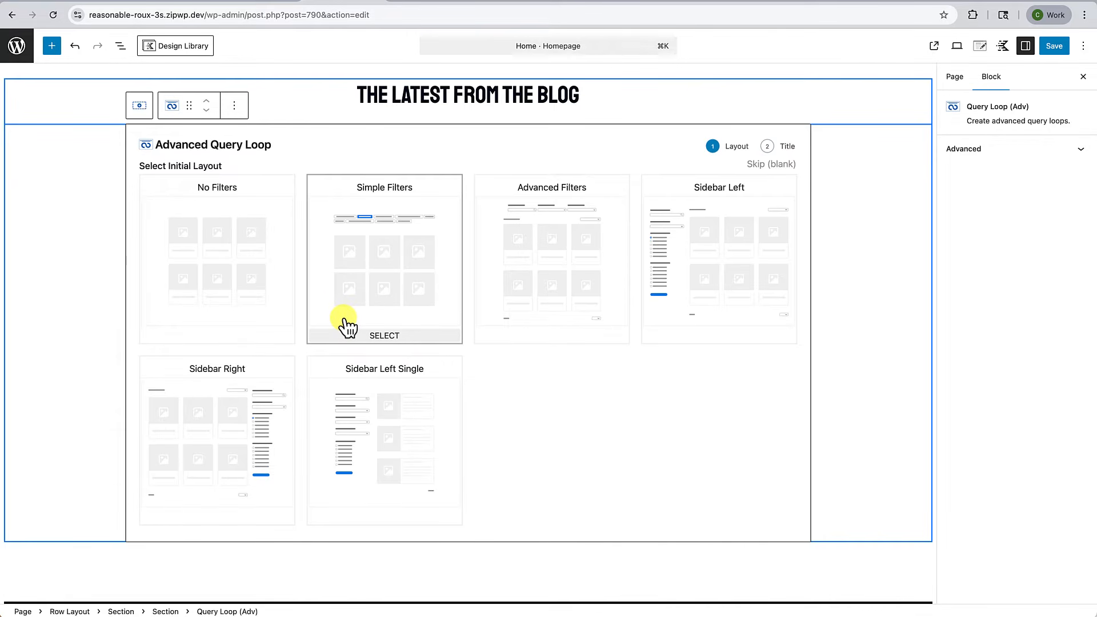
{"action": "left_click", "coordinate": [764, 166]}
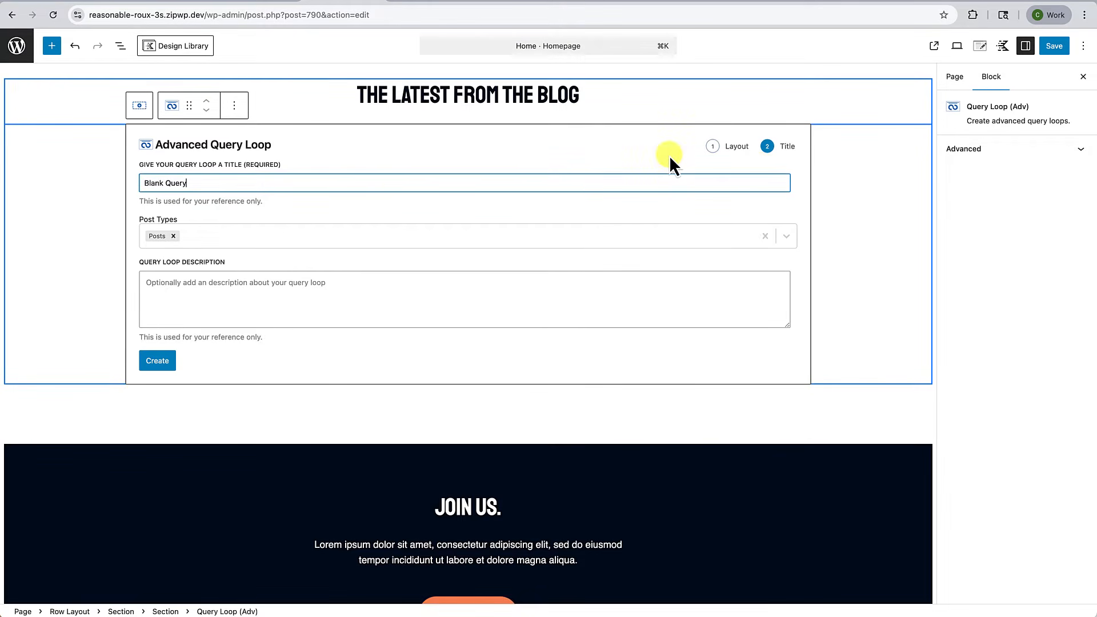
Create the query loop with "Home Page Blog Query Loop" as both its title and its description
{"action": "left_click_drag", "start_coordinate": [201, 183], "coordinate": [138, 182]}
{"action": "type", "text": "Home"}
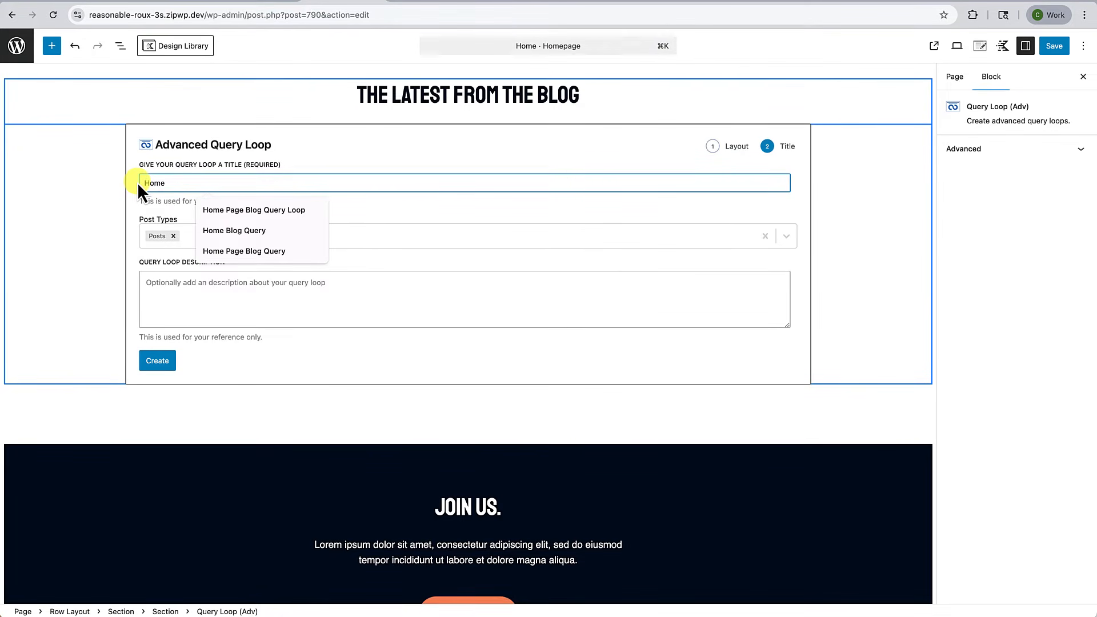
{"action": "left_click", "coordinate": [258, 210]}
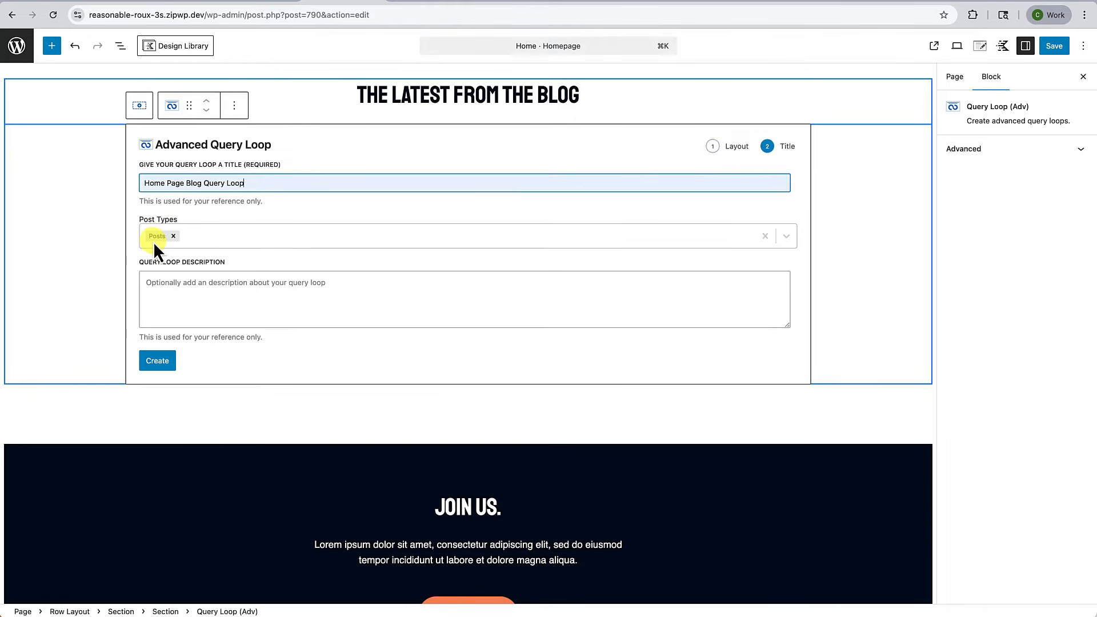
{"action": "left_click_drag", "start_coordinate": [256, 181], "coordinate": [133, 182]}
{"action": "key", "text": "super+c"}
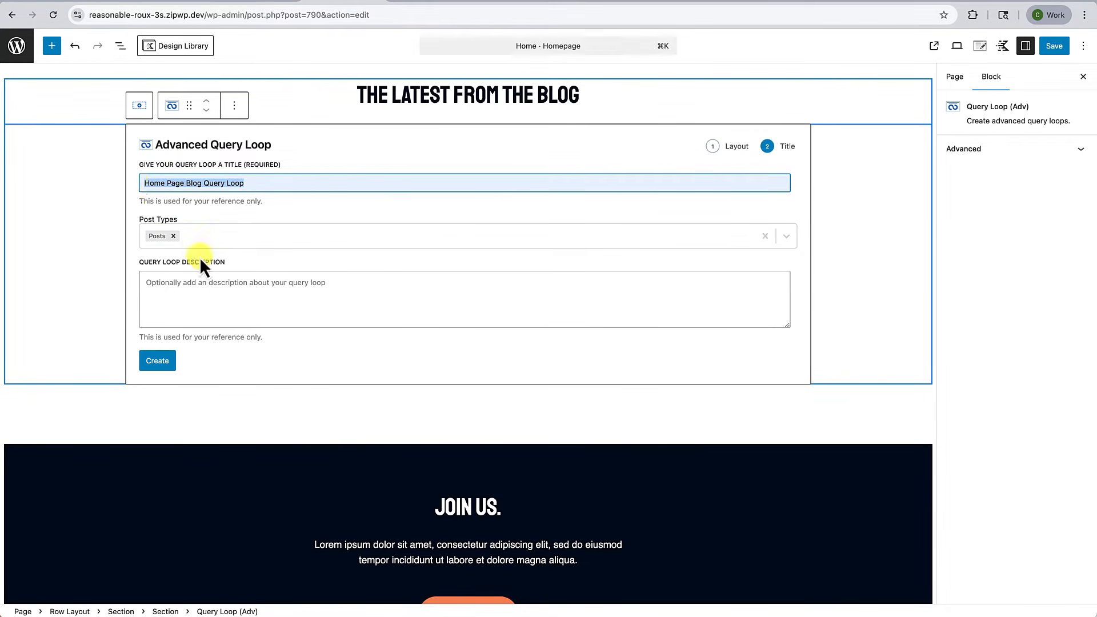
{"action": "left_click", "coordinate": [190, 289]}
{"action": "key", "text": "super+v"}
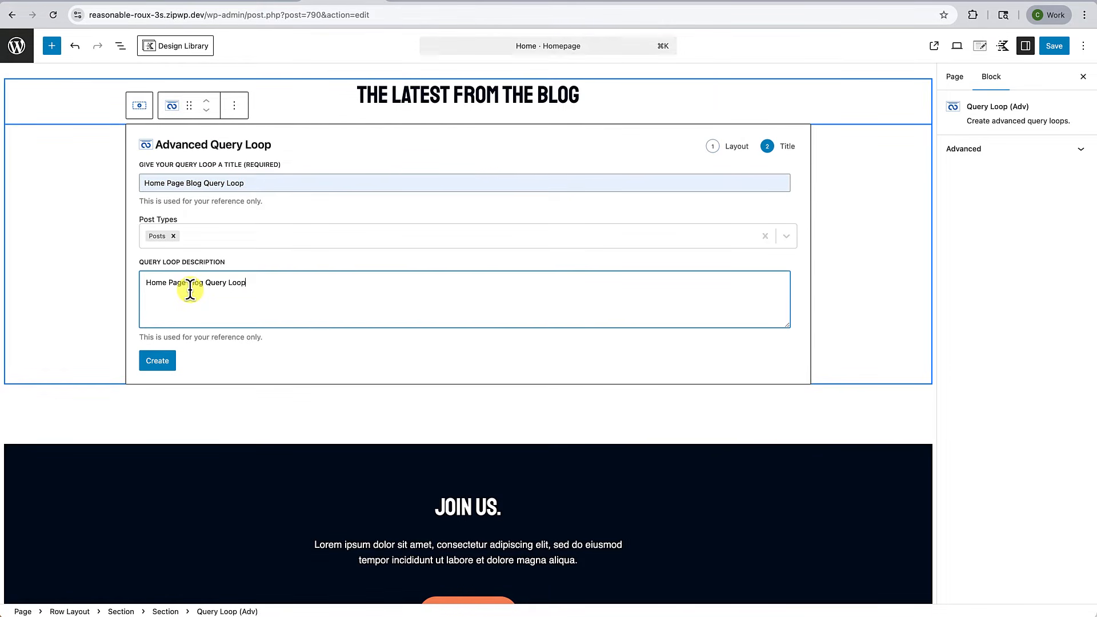
{"action": "left_click", "coordinate": [166, 365]}
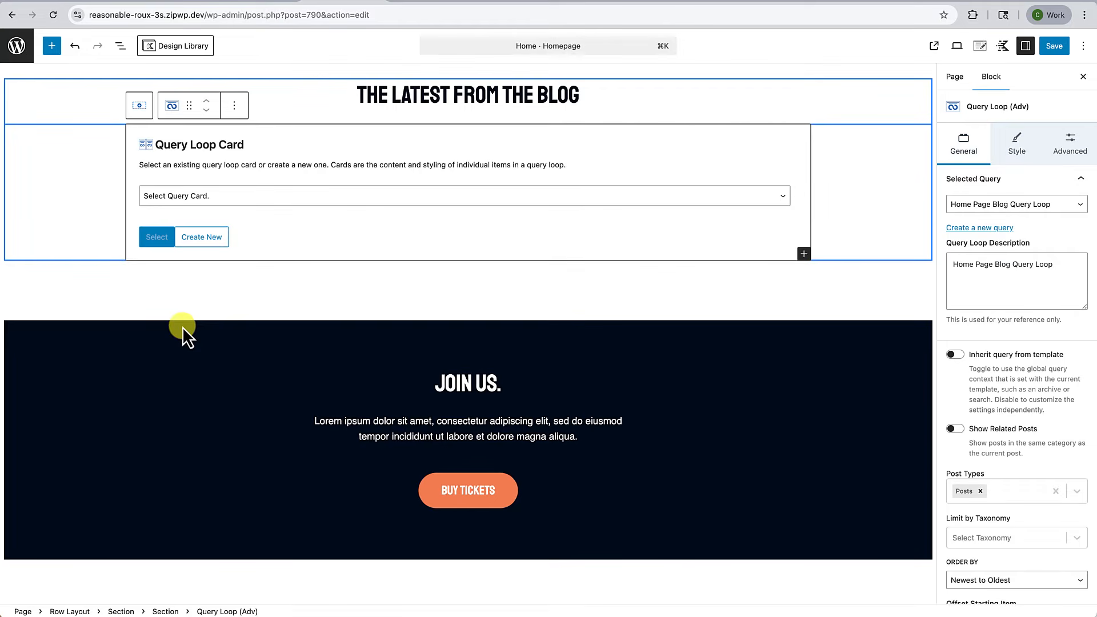
Create a new blank query loop card with "Home Page Blog Query Loop Card" as both its title and its description
{"action": "left_click", "coordinate": [209, 245]}
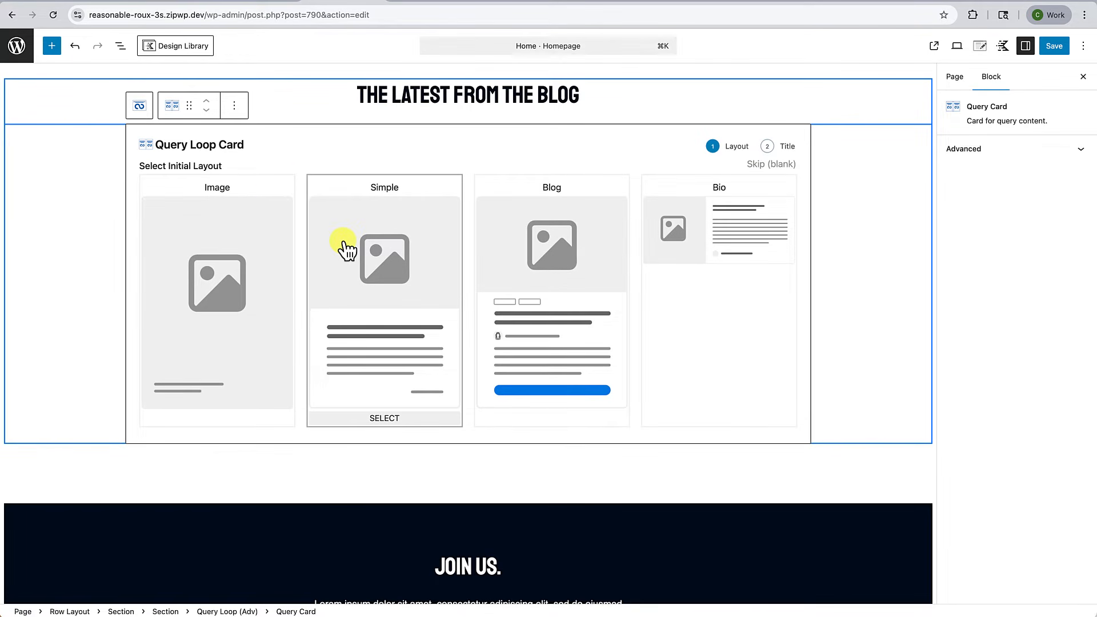
{"action": "left_click", "coordinate": [767, 166]}
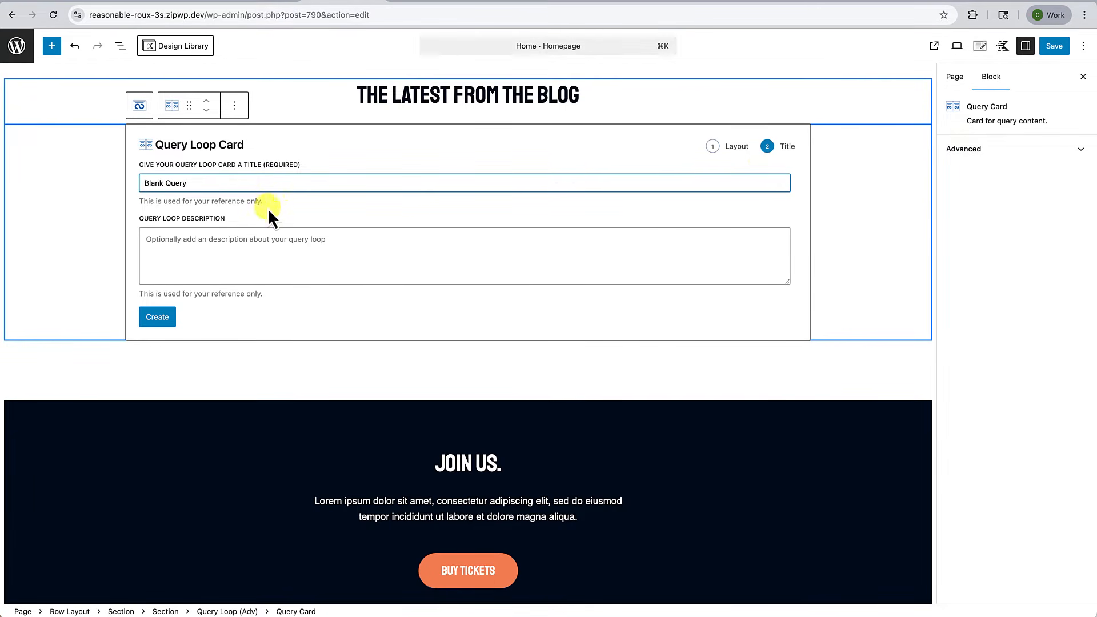
{"action": "left_click_drag", "start_coordinate": [235, 187], "coordinate": [198, 165]}
{"action": "key", "text": "super+v"}
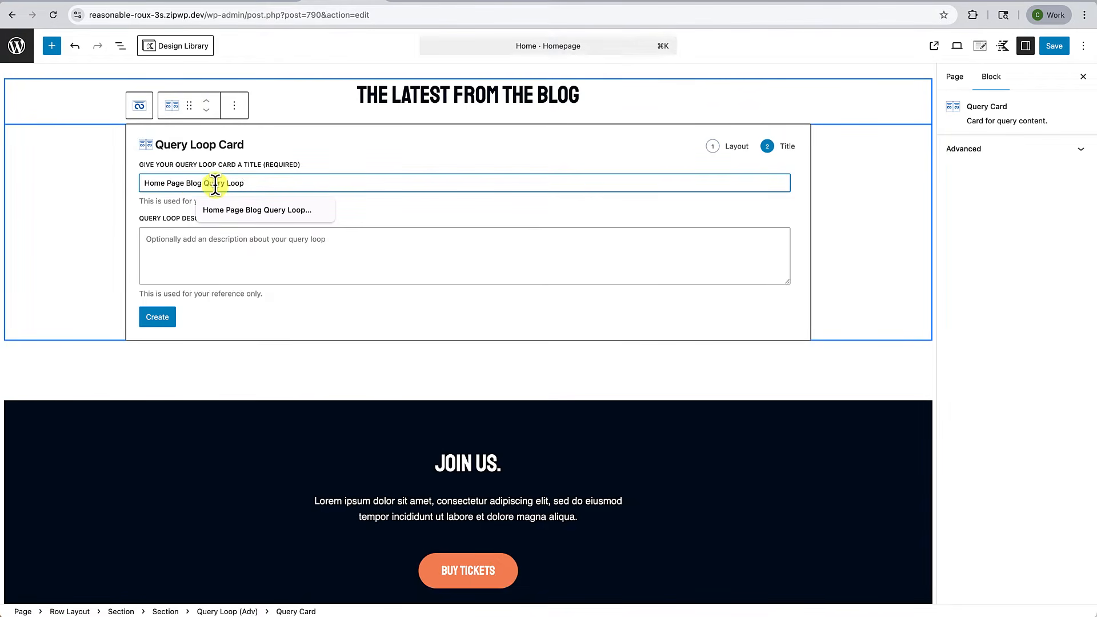
{"action": "type", "text": "C"}
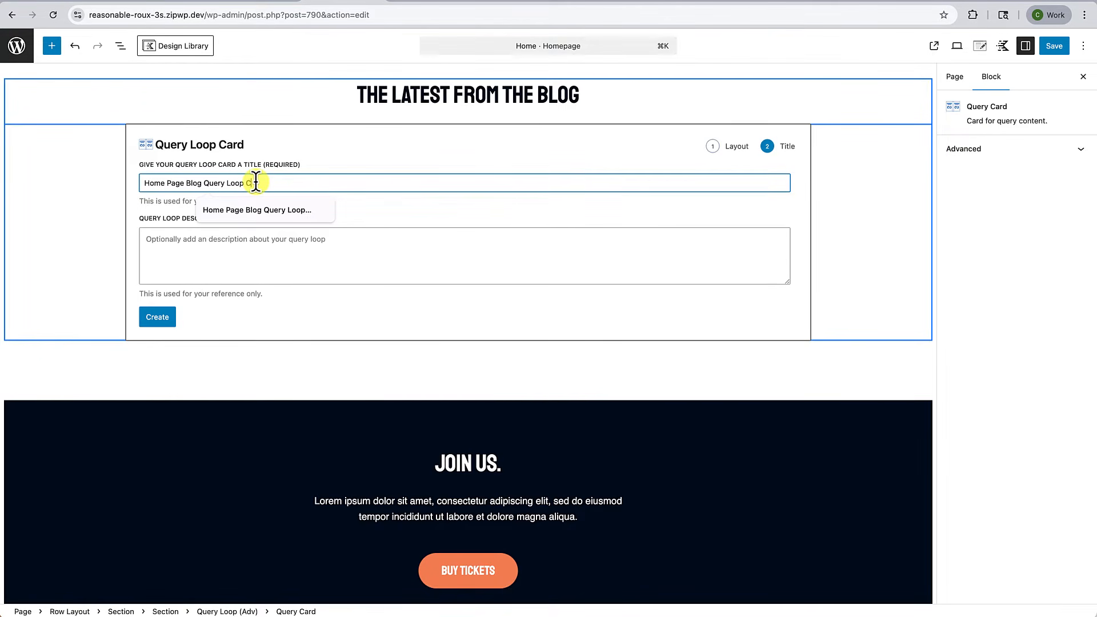
{"action": "type", "text": "ard"}
{"action": "key", "text": "super+a"}
{"action": "key", "text": "super+c"}
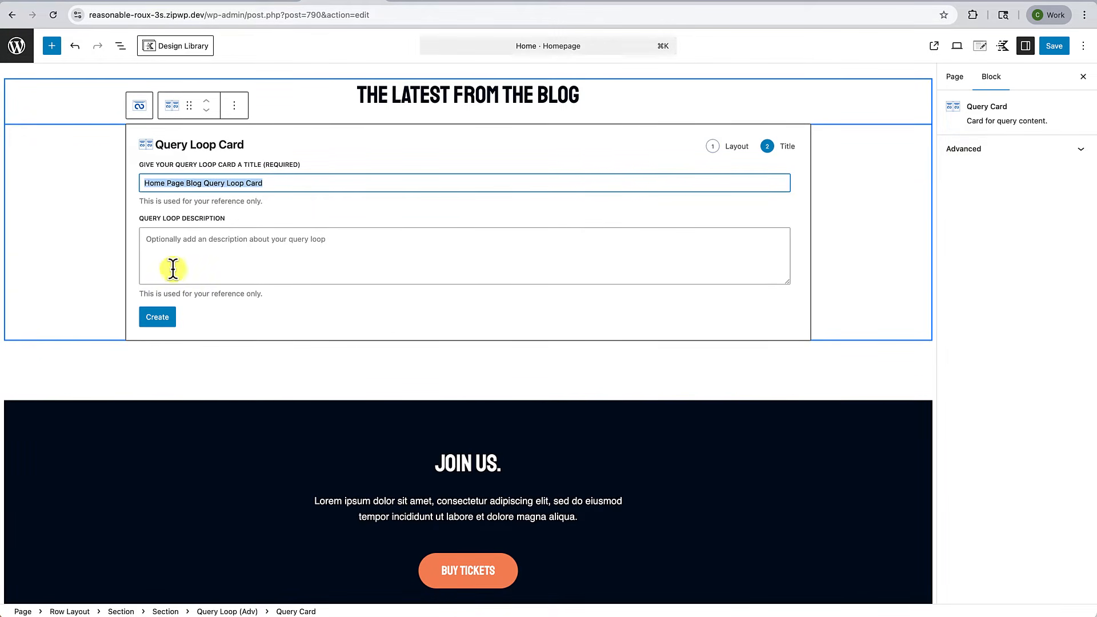
{"action": "left_click", "coordinate": [174, 266]}
{"action": "key", "text": "super+v"}
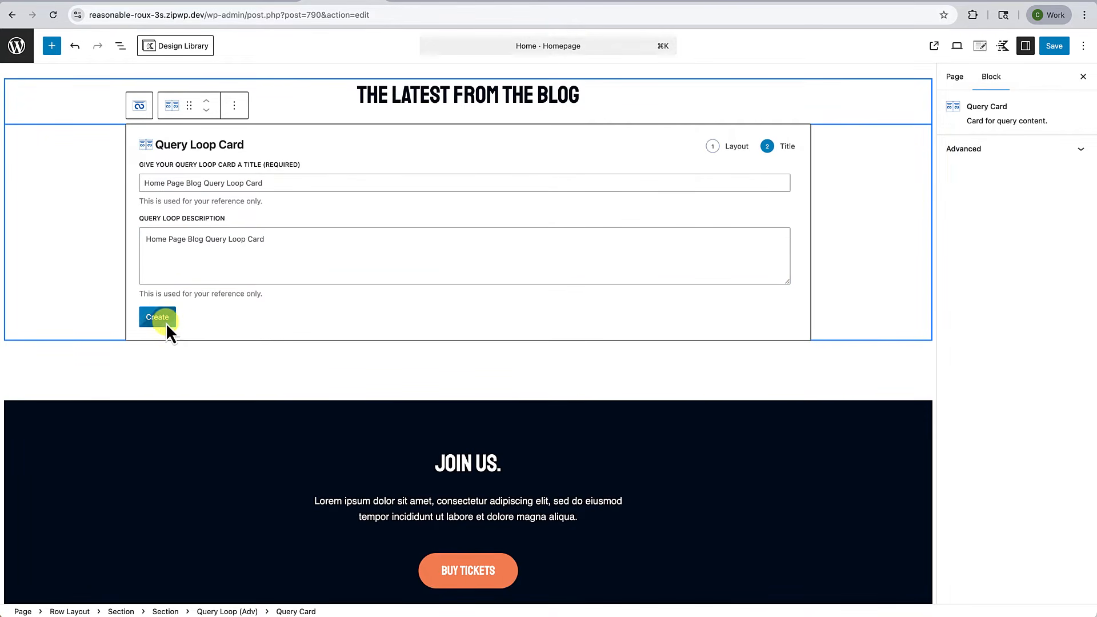
{"action": "left_click", "coordinate": [166, 323]}
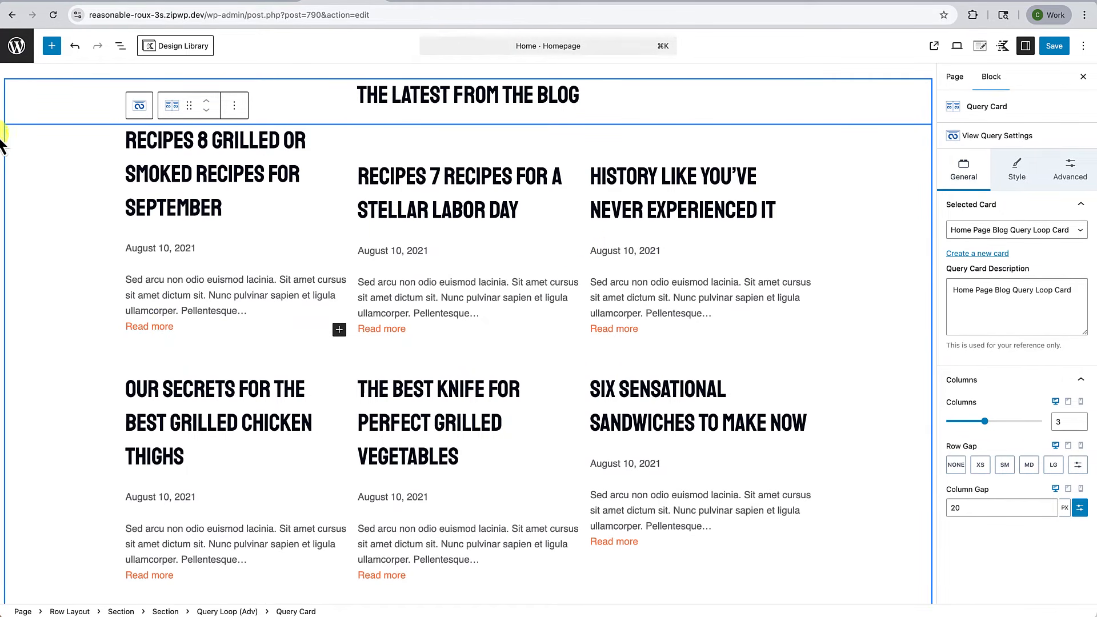
Expand the Query Card in the page's block structure and insert a Section block directly before its Title
{"action": "left_click", "coordinate": [119, 46]}
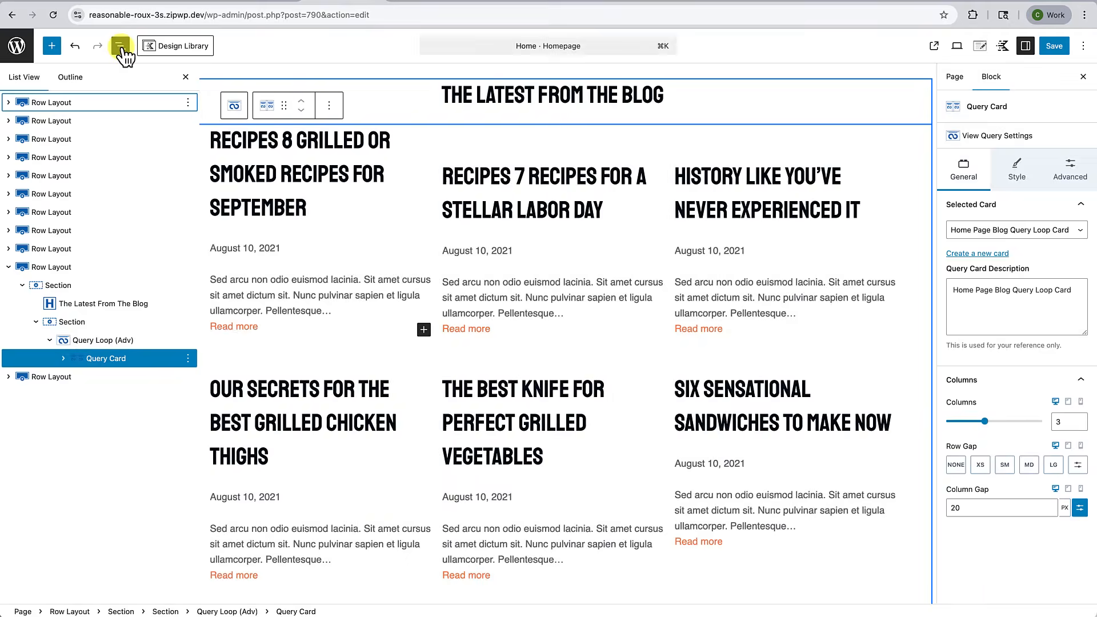
{"action": "left_click", "coordinate": [96, 342]}
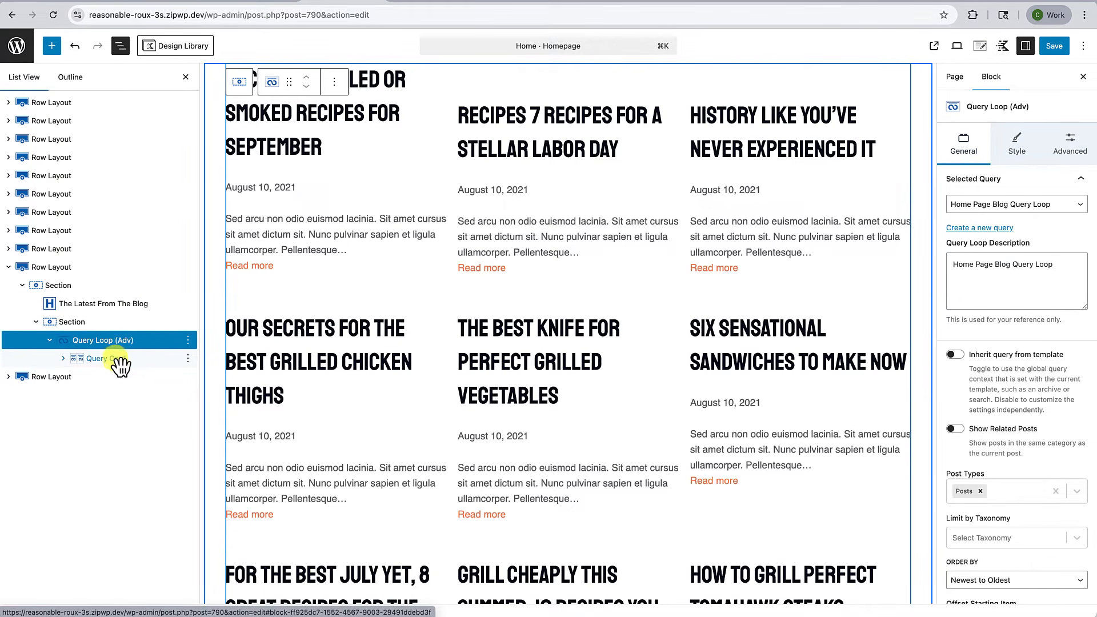
{"action": "left_click", "coordinate": [120, 360]}
{"action": "left_click", "coordinate": [63, 358]}
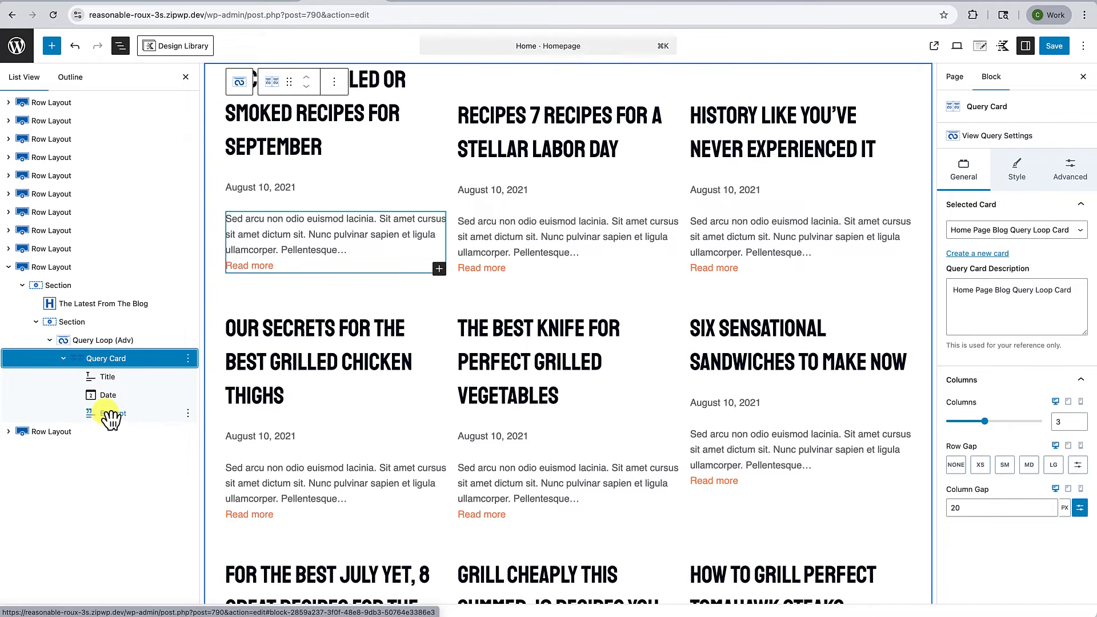
{"action": "left_click", "coordinate": [120, 379]}
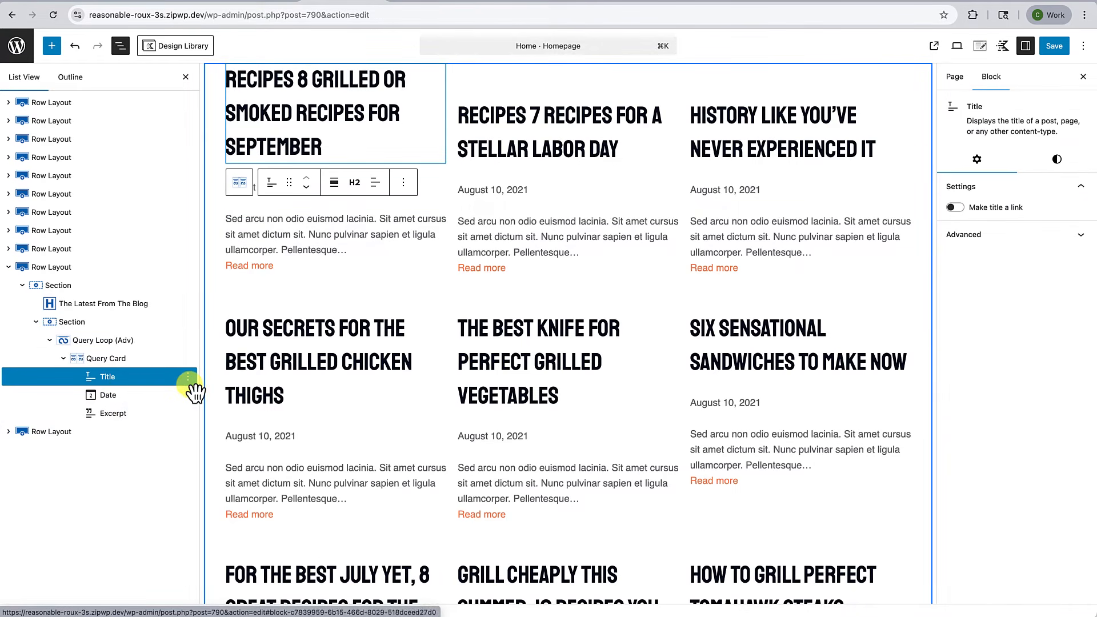
{"action": "left_click", "coordinate": [188, 377]}
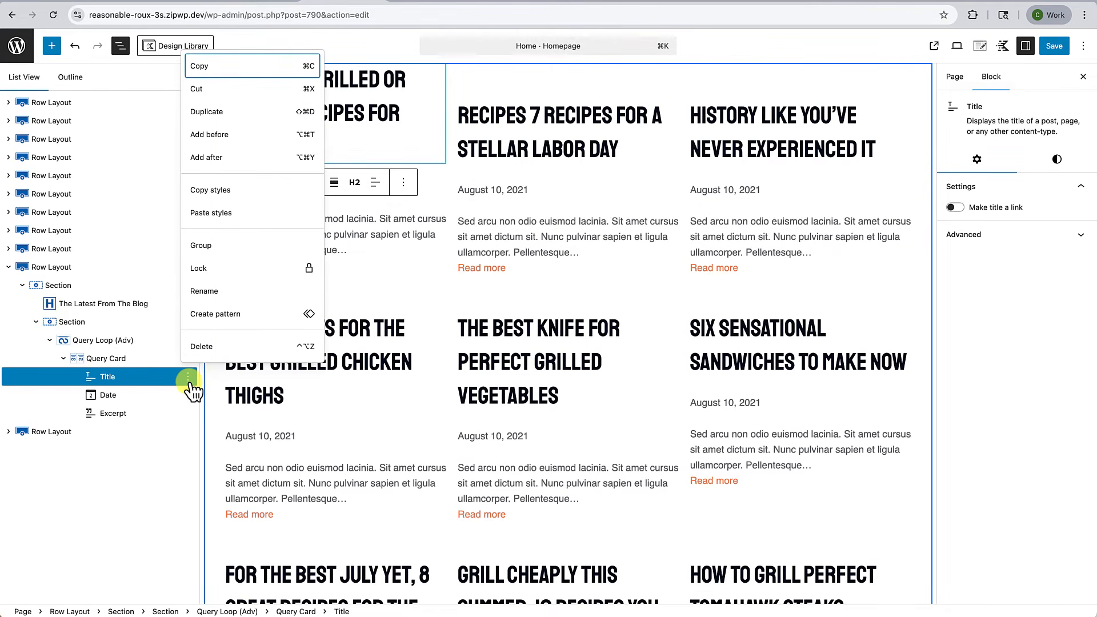
{"action": "left_click", "coordinate": [217, 137]}
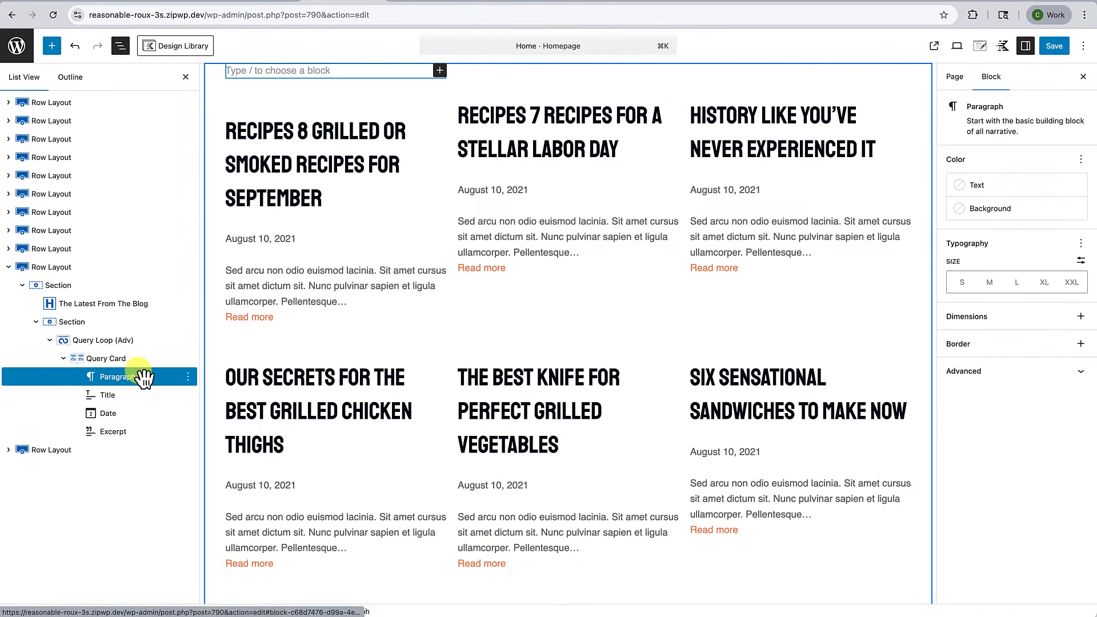
{"action": "type", "text": "/sect"}
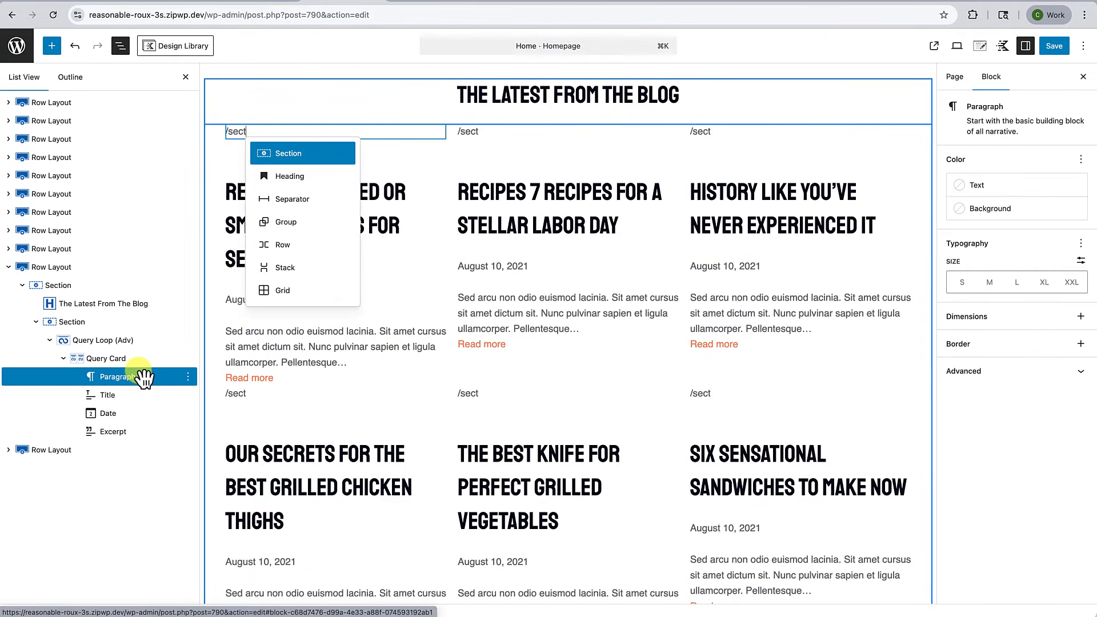
{"action": "type", "text": "ion"}
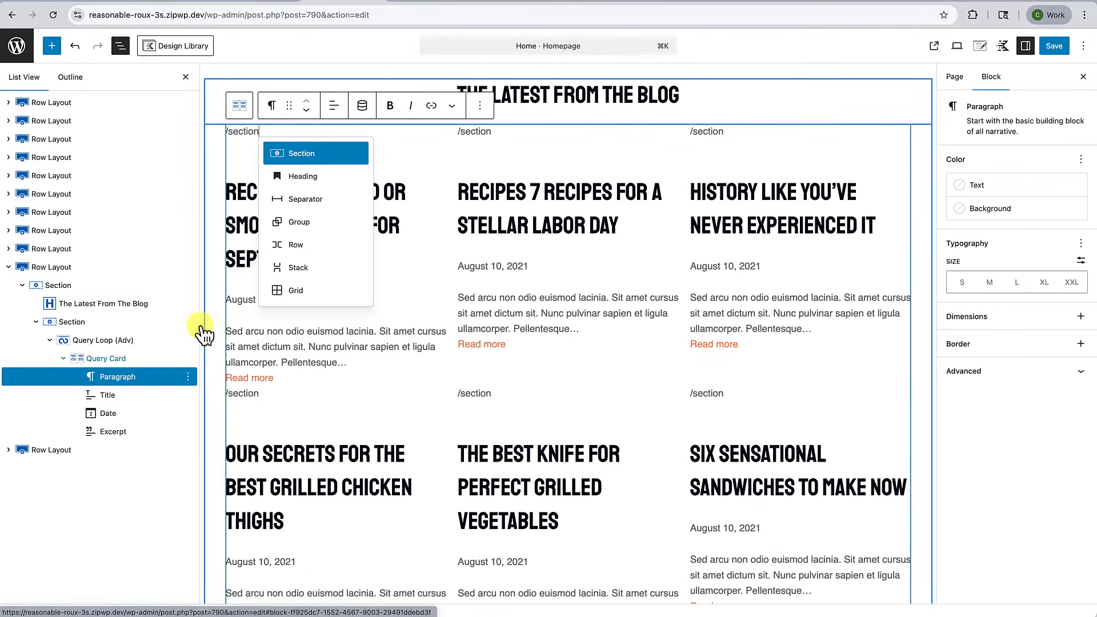
{"action": "left_click", "coordinate": [307, 153]}
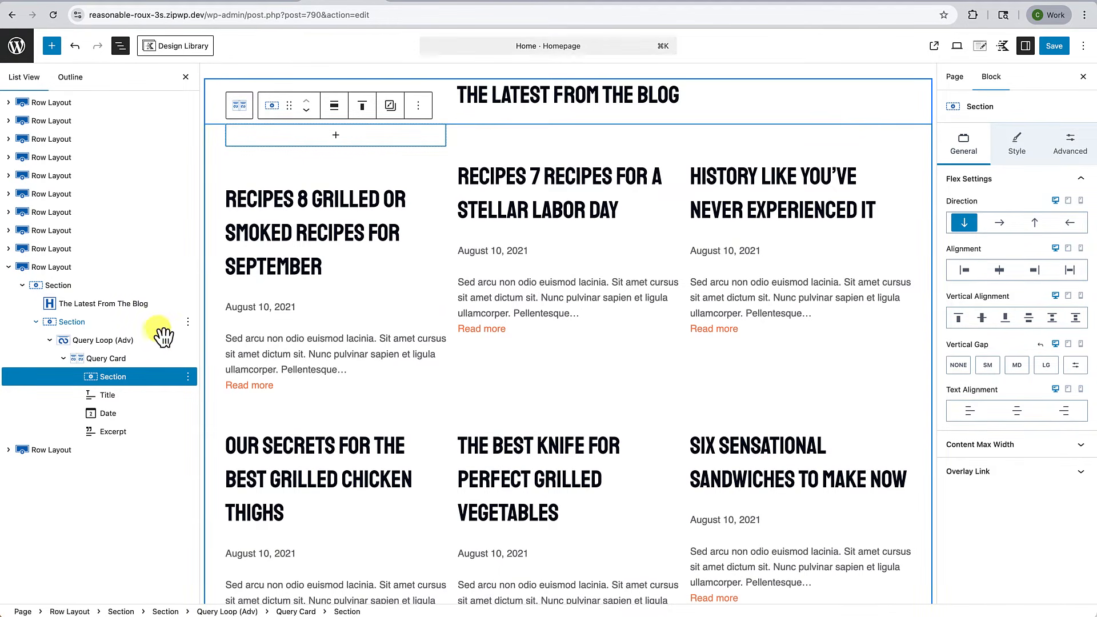
Delete the Title, Date and Excerpt blocks from the Query Card, keeping only its Section block
{"action": "left_click", "coordinate": [117, 396]}
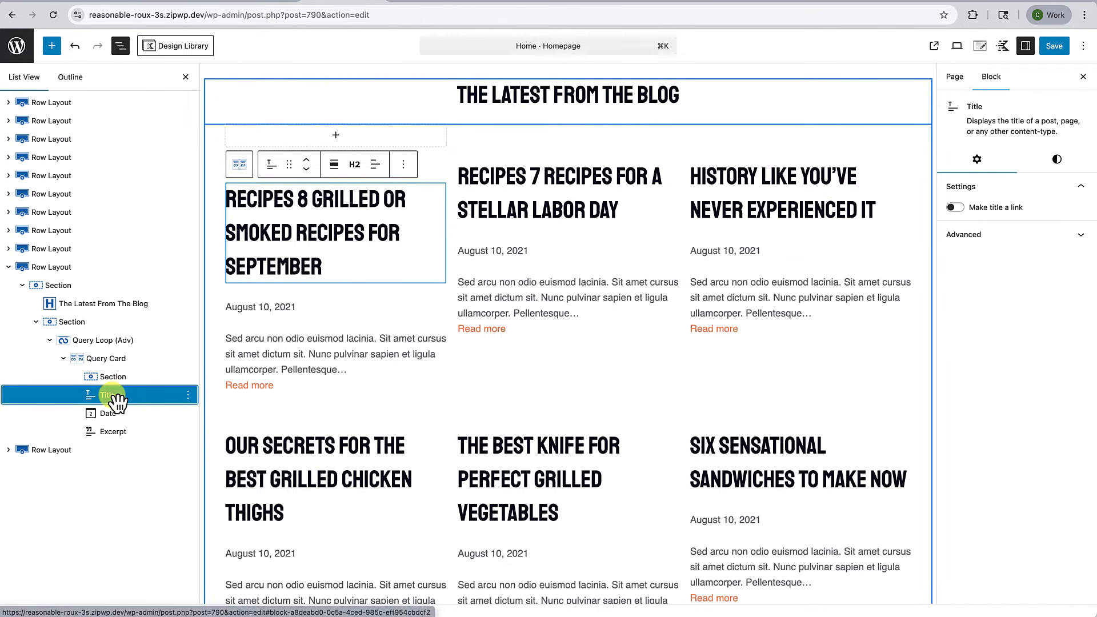
{"action": "left_click", "coordinate": [121, 433], "text": "shift"}
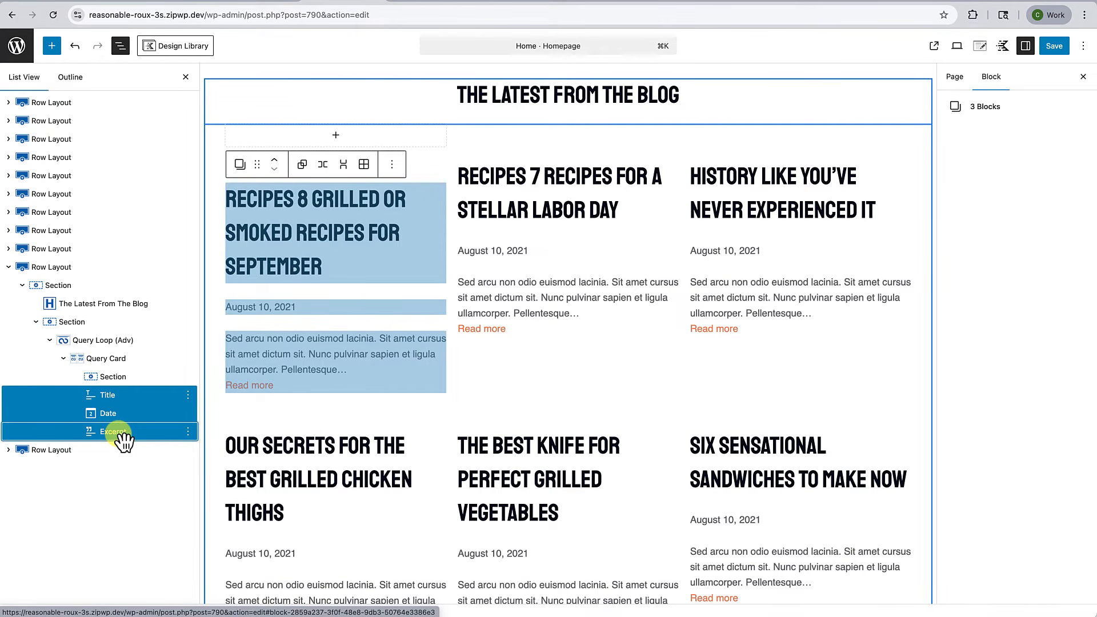
{"action": "key", "text": "Delete"}
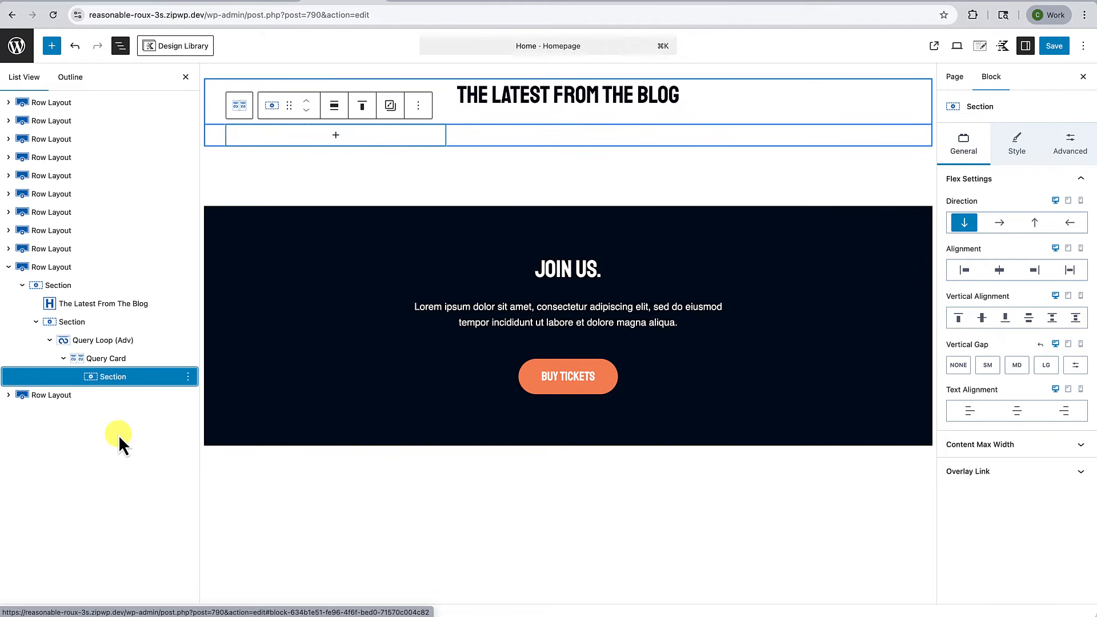
Insert an Image (Adv) block in the Query Card's section and set its dynamic image source to Featured Image
{"action": "left_click", "coordinate": [336, 137]}
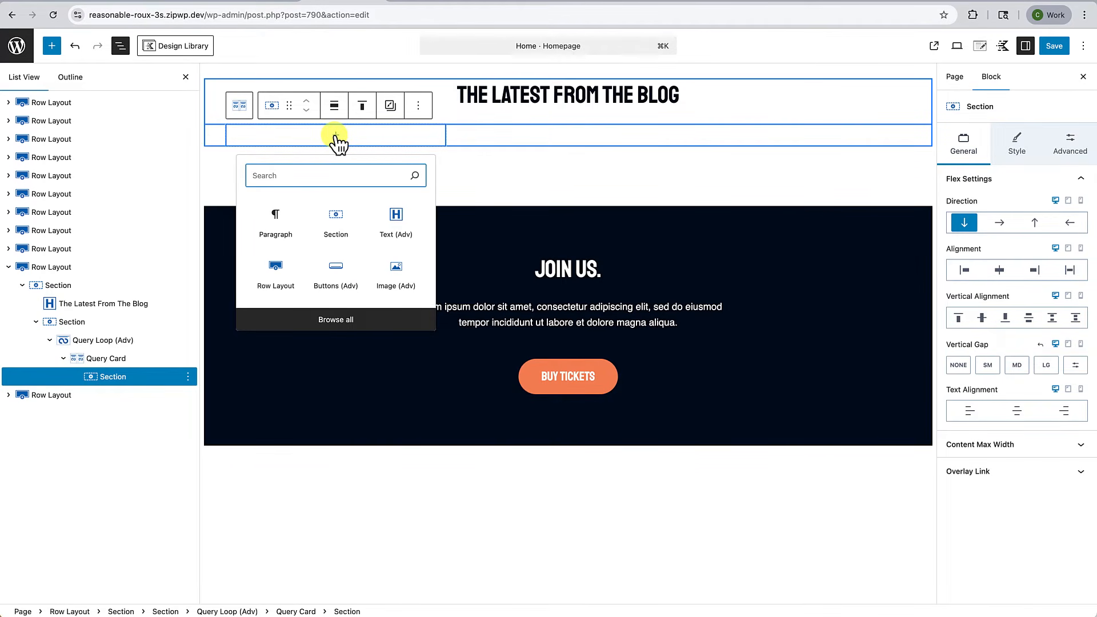
{"action": "left_click", "coordinate": [398, 281]}
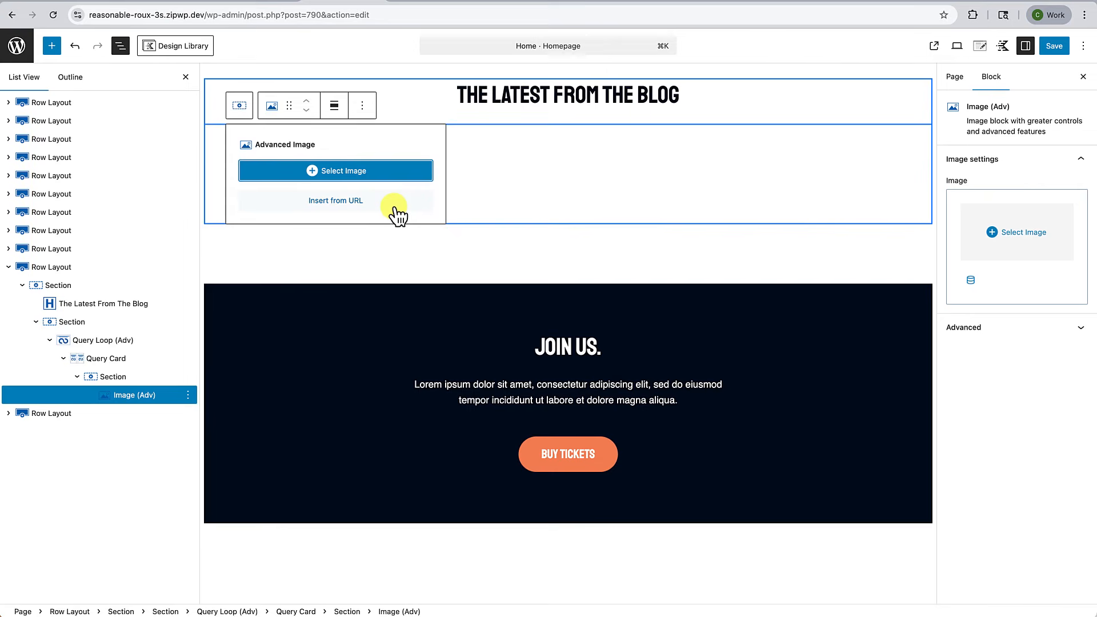
{"action": "left_click", "coordinate": [972, 282]}
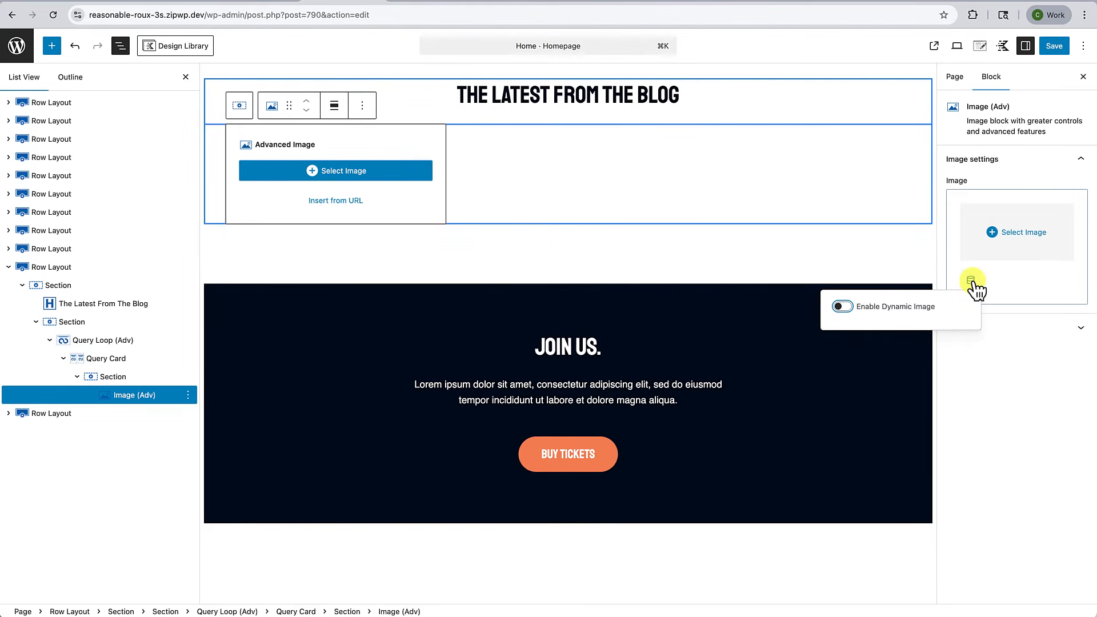
{"action": "left_click", "coordinate": [842, 306]}
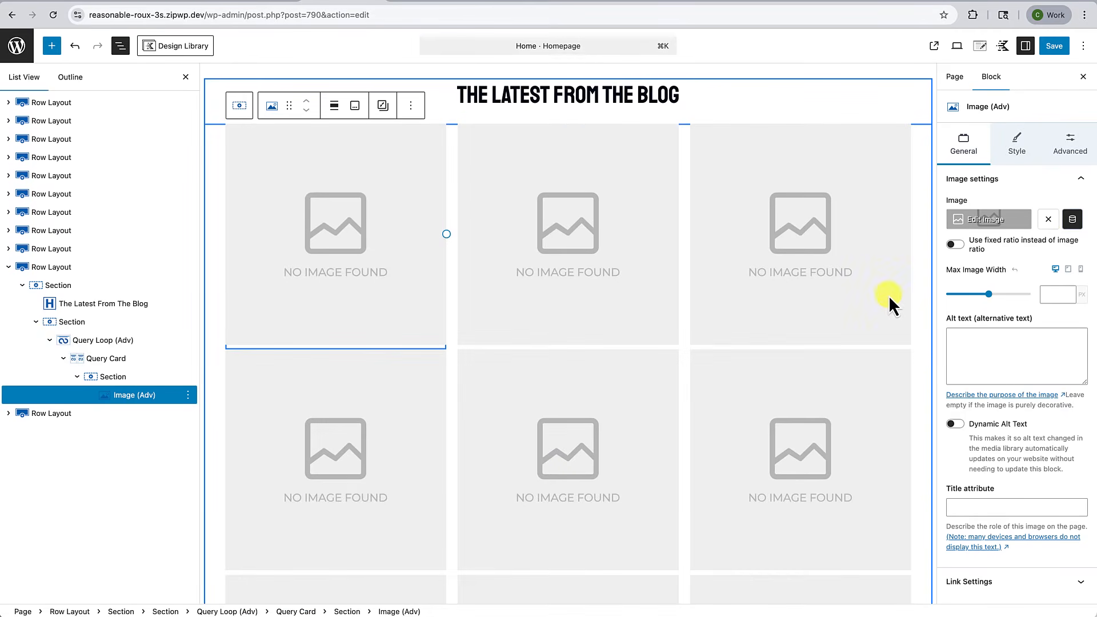
{"action": "left_click", "coordinate": [1074, 223]}
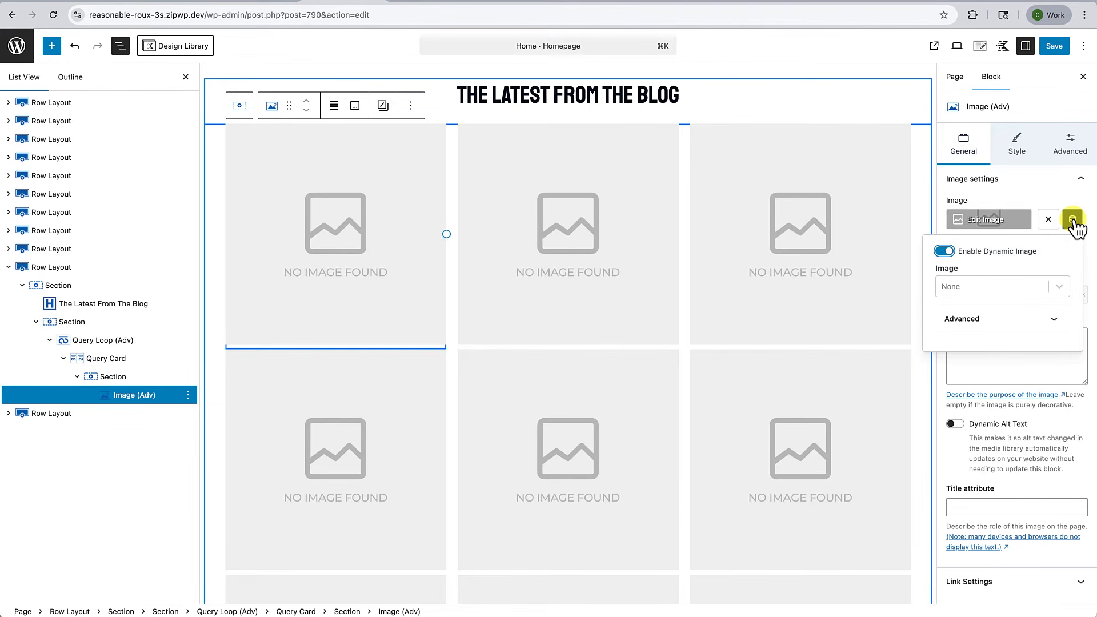
{"action": "left_click", "coordinate": [1059, 286]}
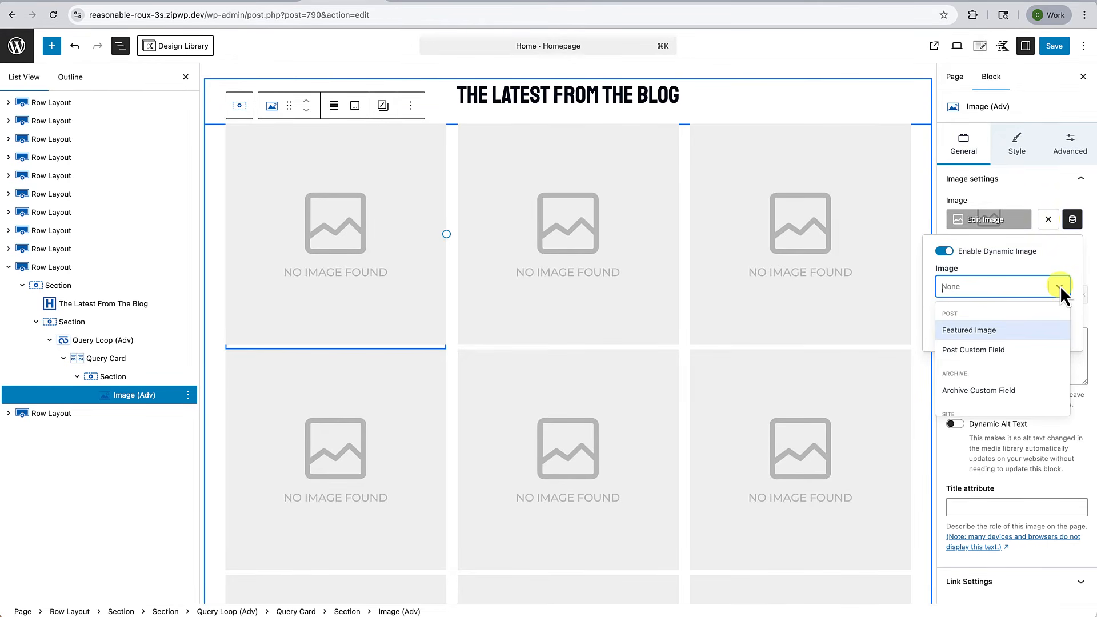
{"action": "left_click", "coordinate": [969, 331]}
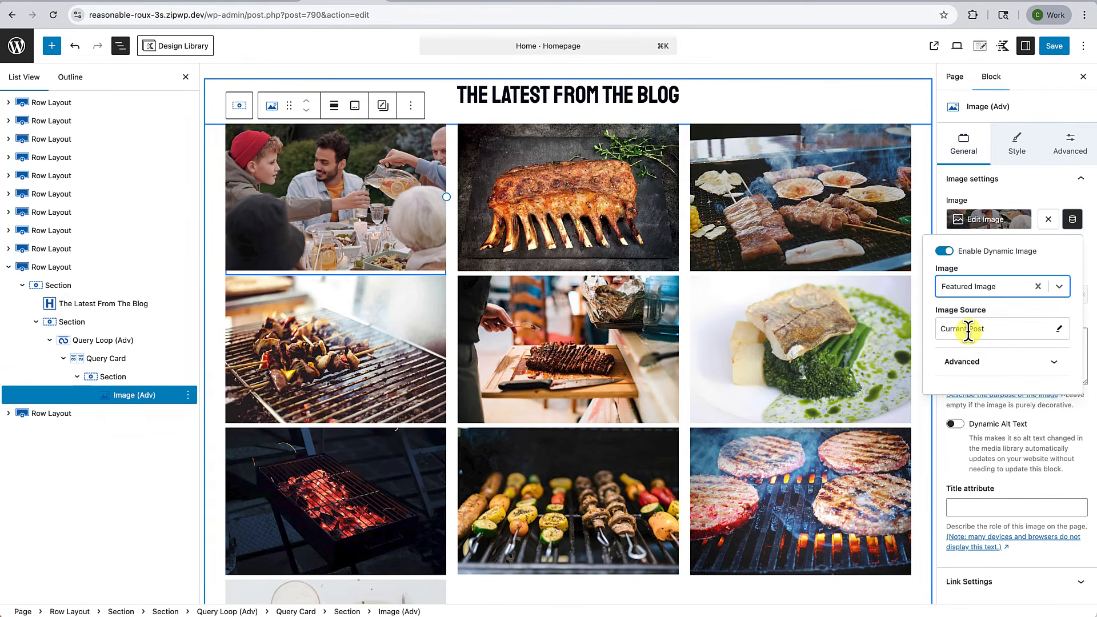
Set the card image's bottom margin to None
{"action": "left_click", "coordinate": [1025, 184]}
{"action": "left_click", "coordinate": [1065, 146]}
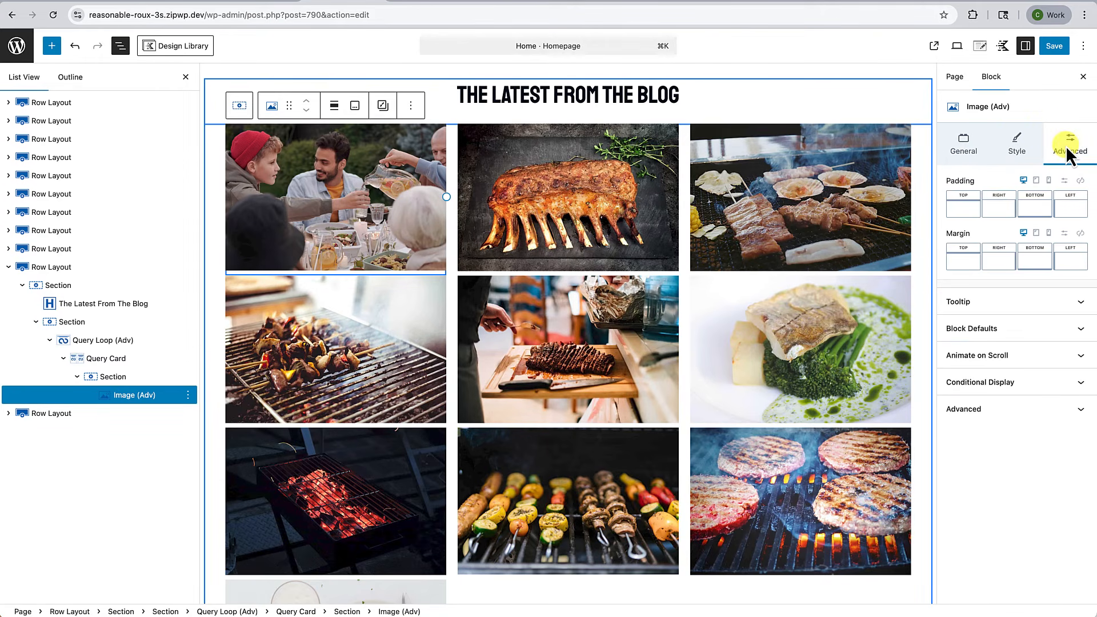
{"action": "left_click", "coordinate": [1034, 262]}
{"action": "mouse_move", "coordinate": [904, 310]}
{"action": "left_mouse_down"}
{"action": "mouse_move", "coordinate": [1004, 319]}
{"action": "mouse_move", "coordinate": [901, 320]}
{"action": "left_mouse_up"}
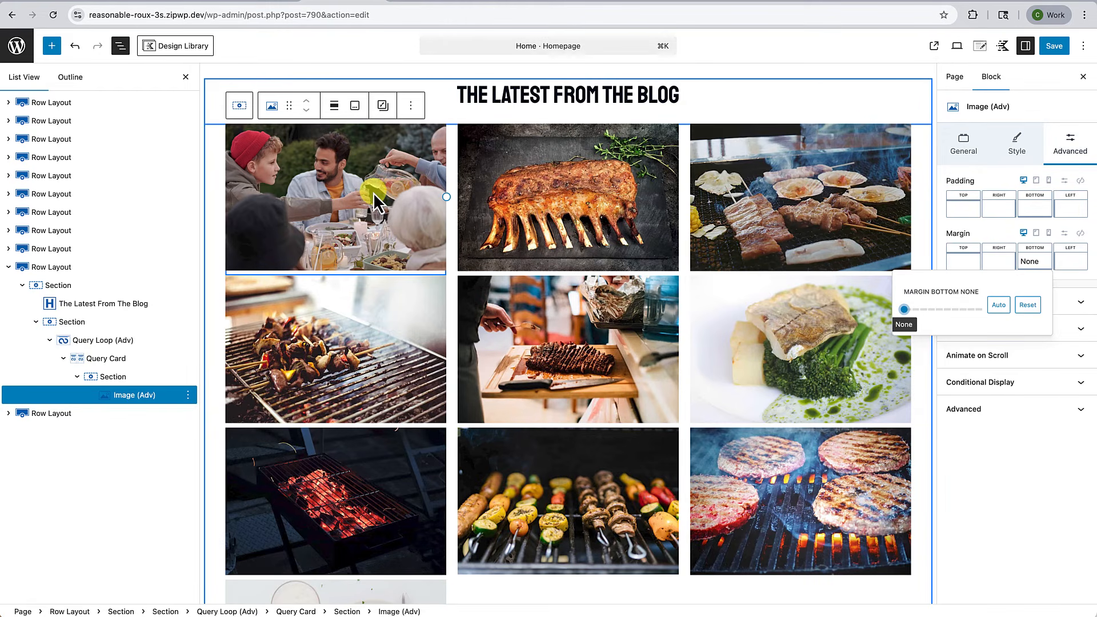
Add a Text (Adv) block directly after the image in the Query Card's section
{"action": "left_click", "coordinate": [411, 107]}
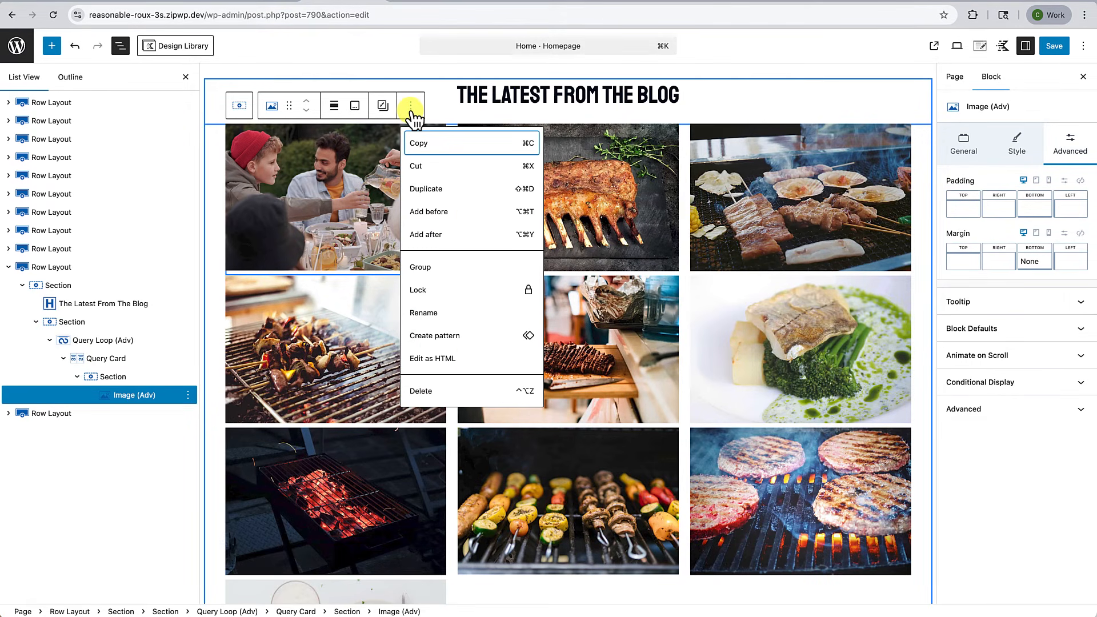
{"action": "left_click", "coordinate": [432, 235]}
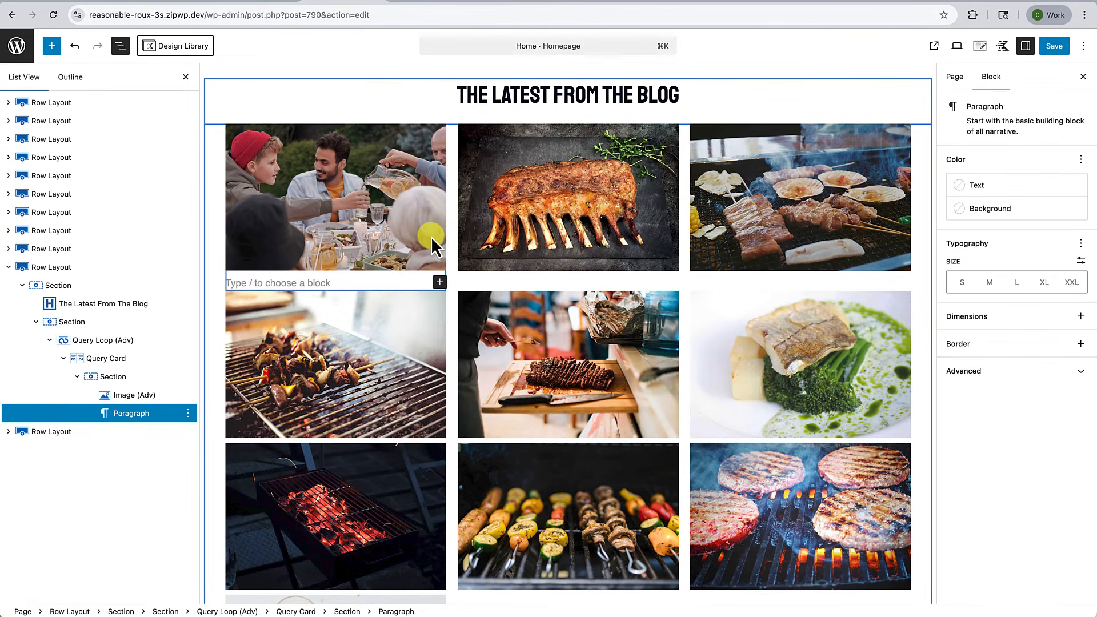
{"action": "type", "text": "/"}
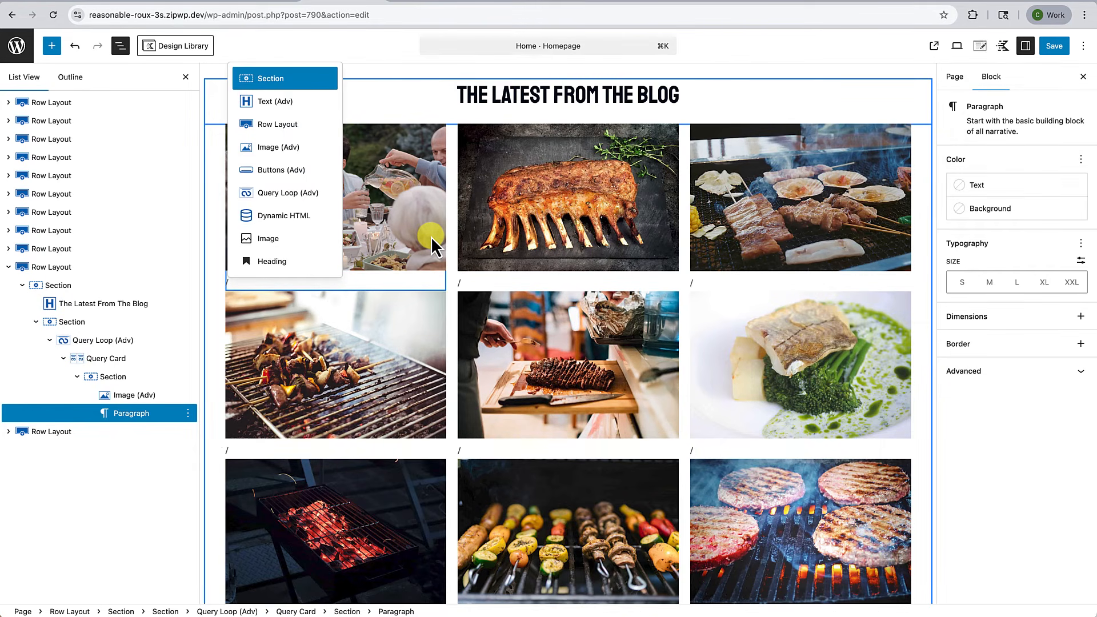
{"action": "type", "text": "text"}
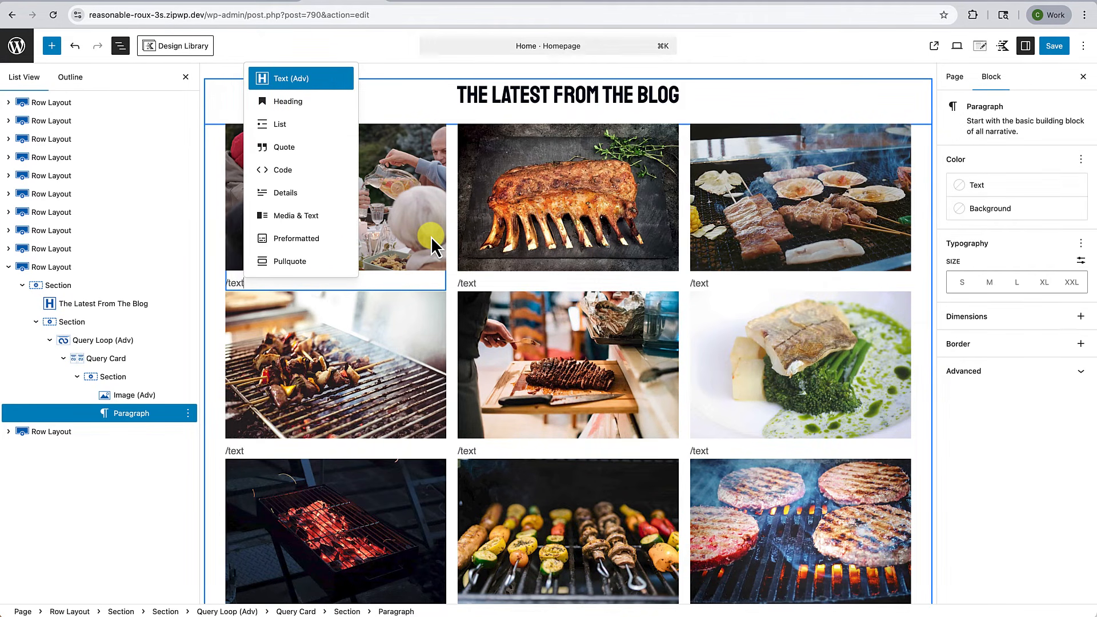
{"action": "key", "text": "Return"}
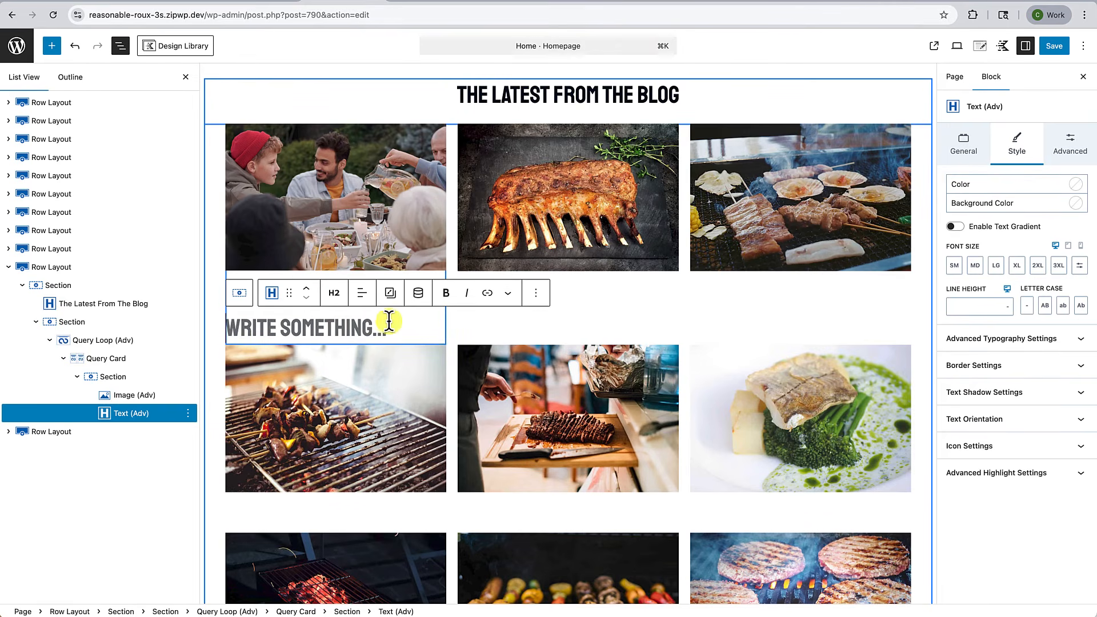
Enable dynamic content on the new text block and use Post Title as its content
{"action": "left_click", "coordinate": [421, 302]}
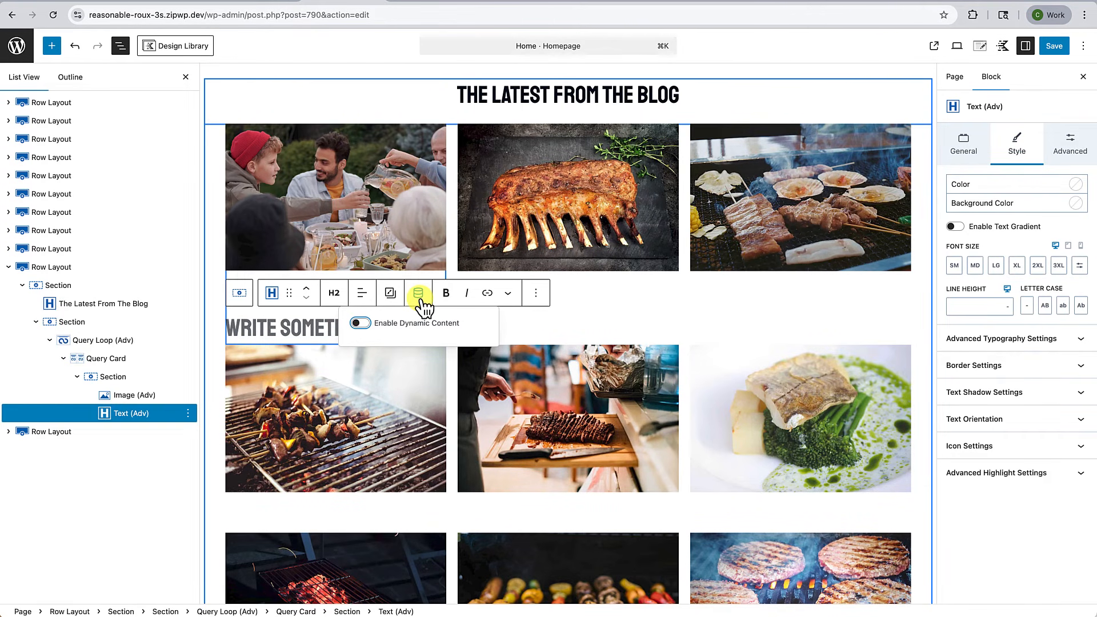
{"action": "left_click", "coordinate": [361, 323]}
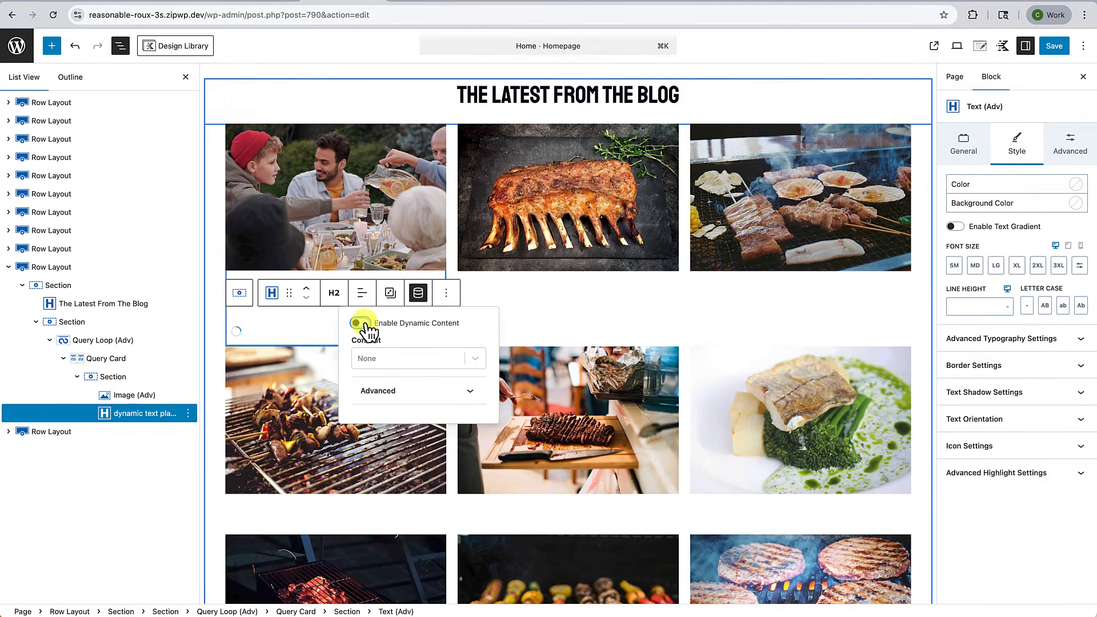
{"action": "left_click", "coordinate": [475, 358]}
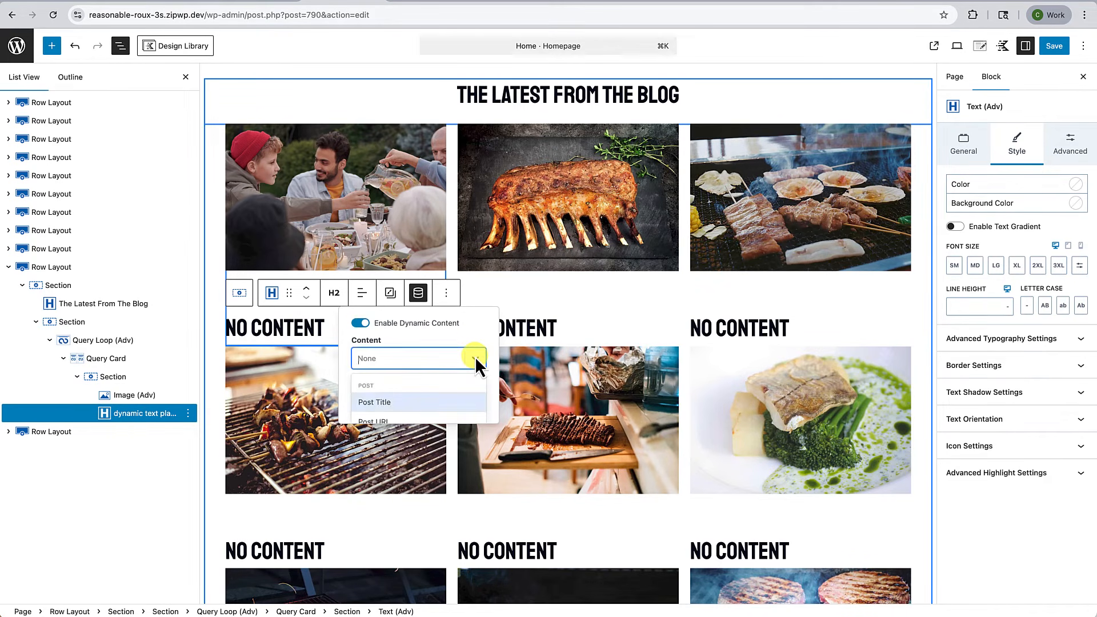
{"action": "left_click", "coordinate": [392, 402]}
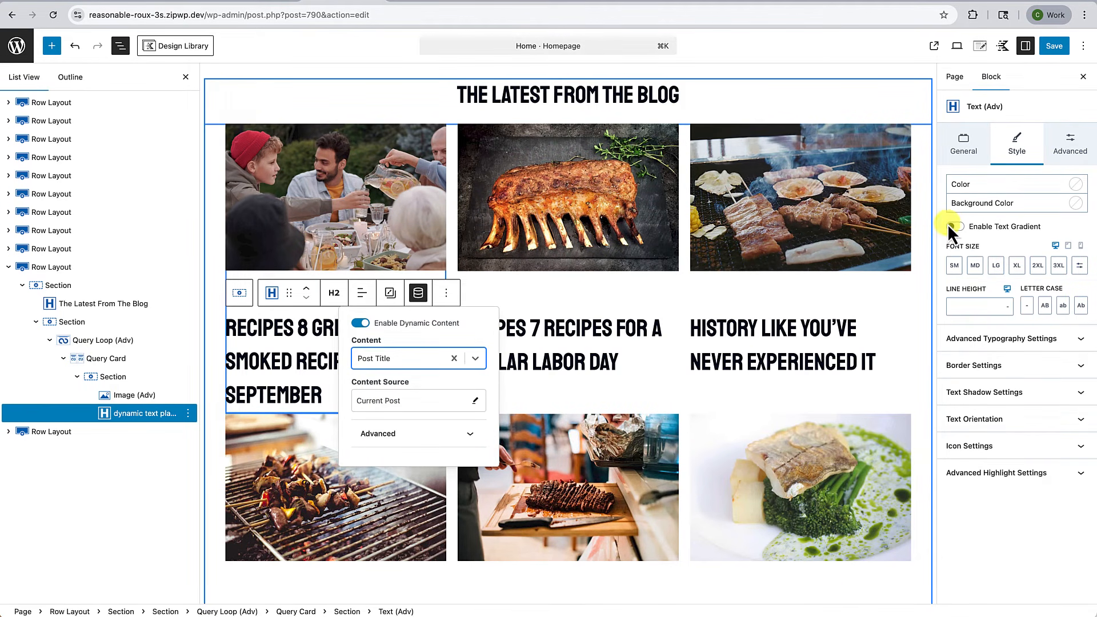
Set the card's post title to font size LG with a line height of 2 rem
{"action": "left_click", "coordinate": [996, 266]}
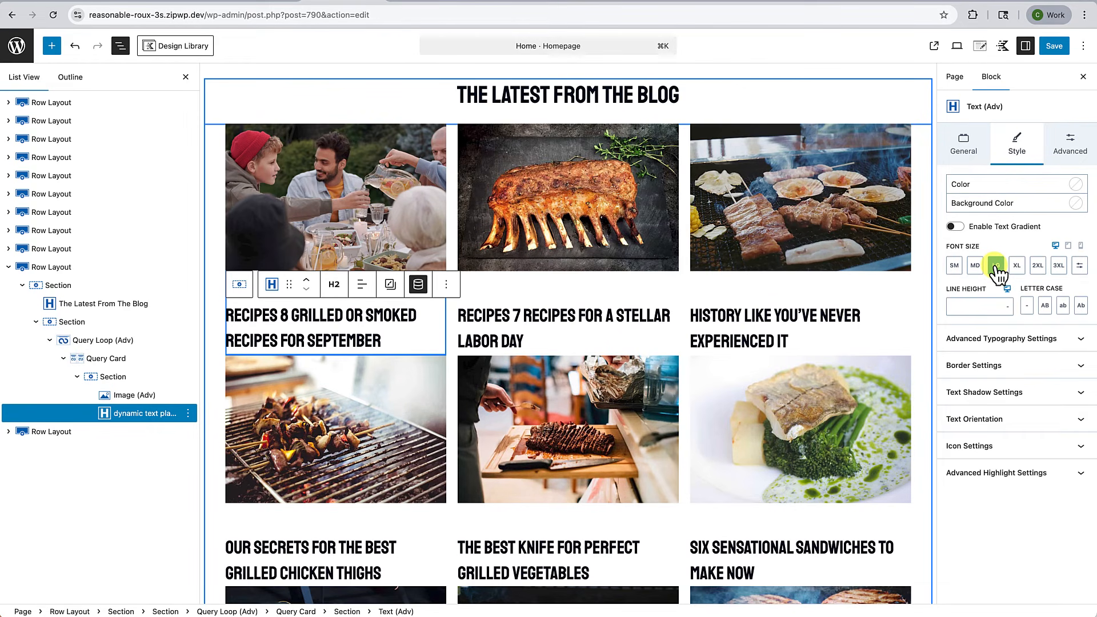
{"action": "left_click", "coordinate": [1007, 307]}
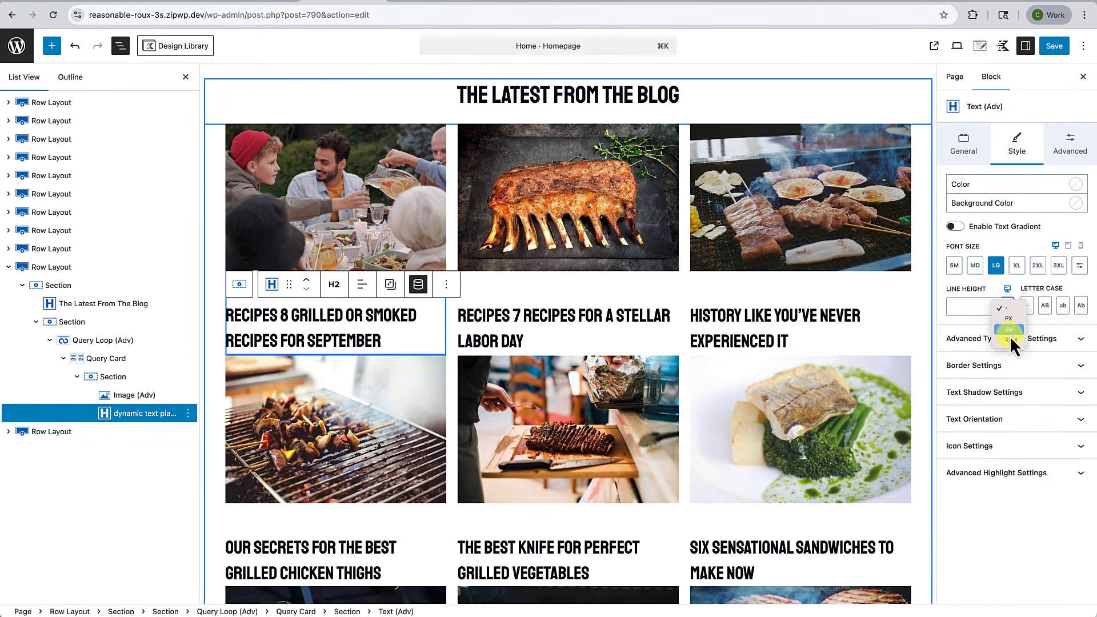
{"action": "left_click", "coordinate": [1010, 340]}
{"action": "left_click", "coordinate": [979, 306]}
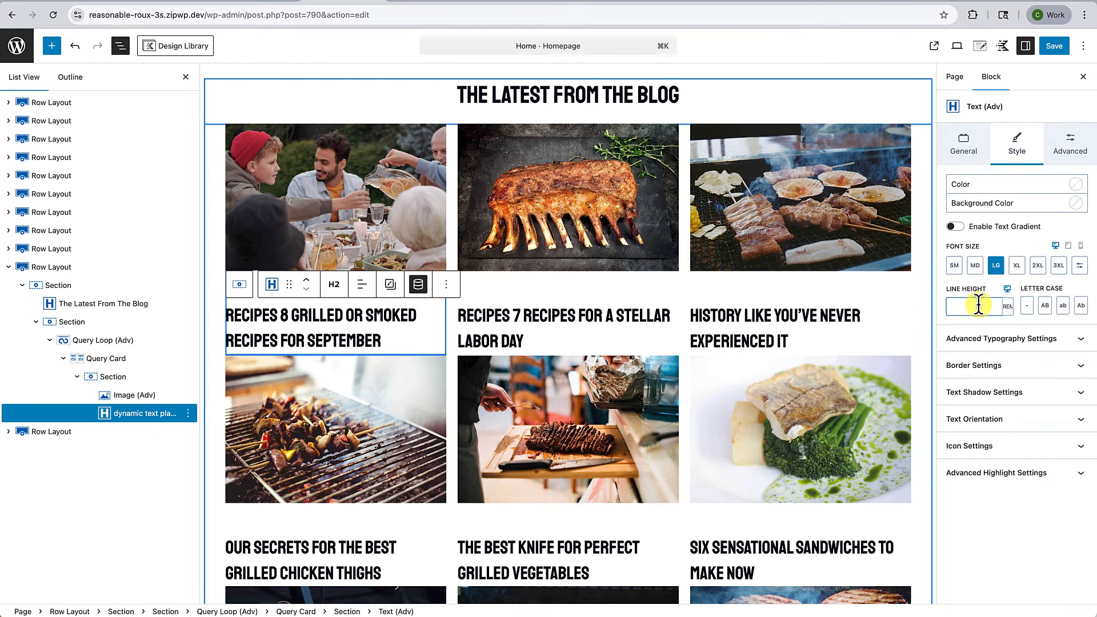
{"action": "type", "text": "2"}
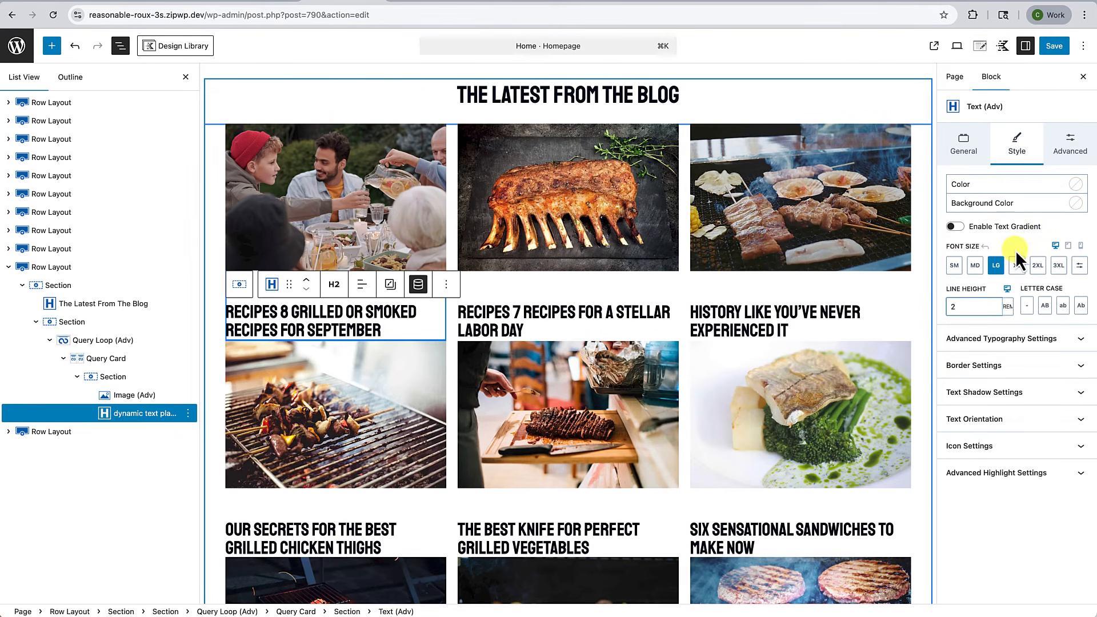
Set both the top and bottom margins of the card's post title to XS
{"action": "left_click", "coordinate": [1071, 150]}
{"action": "left_click", "coordinate": [964, 259]}
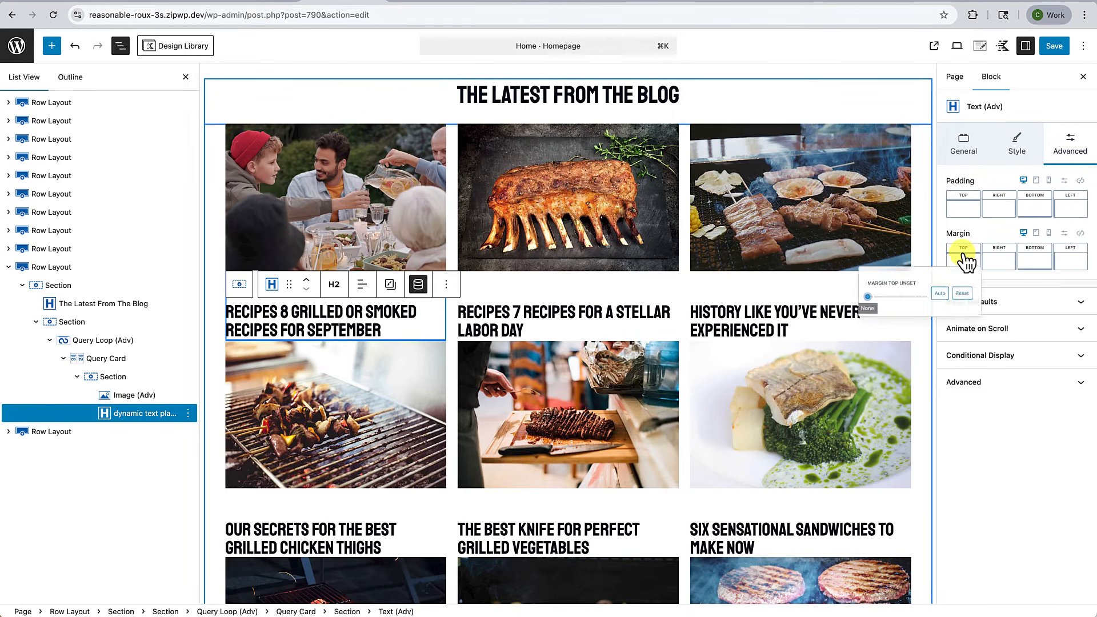
{"action": "mouse_move", "coordinate": [834, 310]}
{"action": "left_mouse_down"}
{"action": "mouse_move", "coordinate": [958, 312]}
{"action": "mouse_move", "coordinate": [833, 313]}
{"action": "mouse_move", "coordinate": [852, 320]}
{"action": "left_mouse_up"}
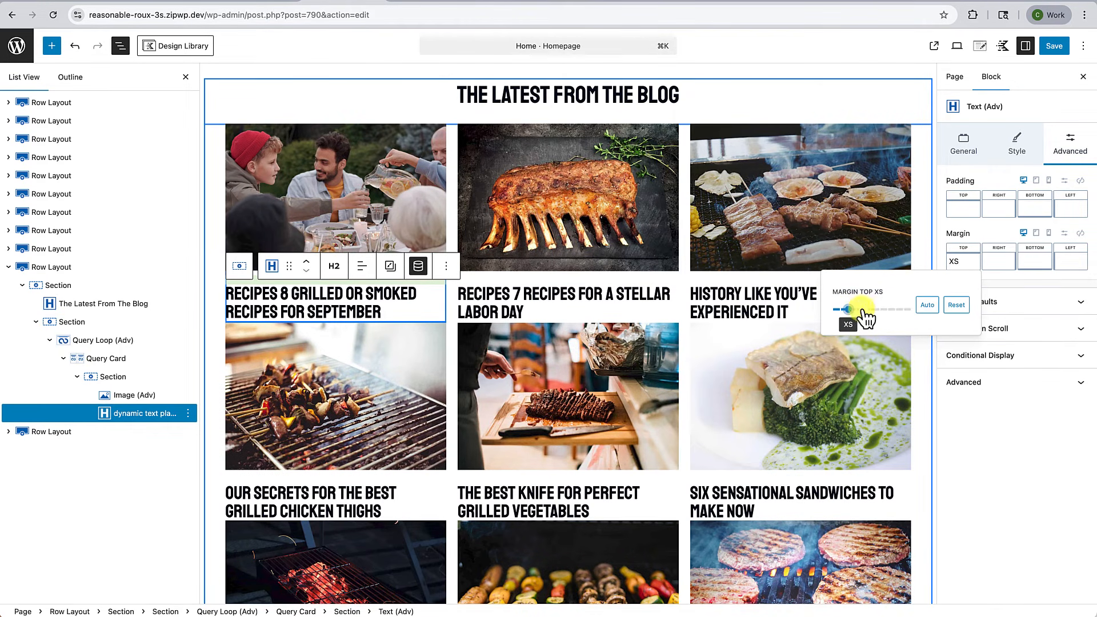
{"action": "left_click", "coordinate": [1025, 261]}
{"action": "left_click", "coordinate": [920, 309]}
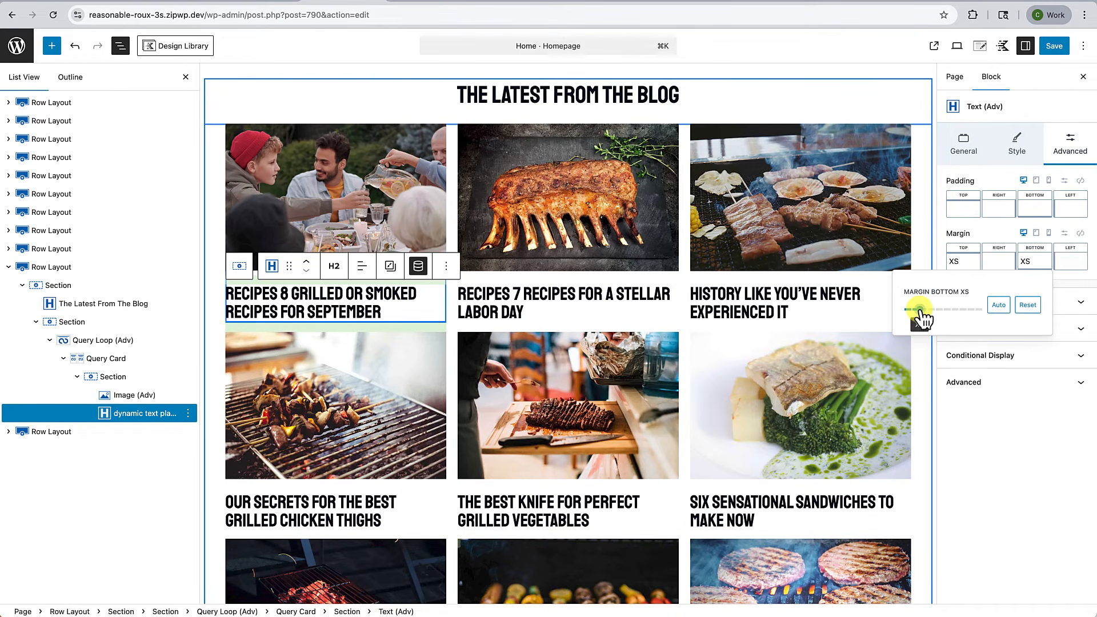
Add a Buttons (Adv) block after the post title in the card and label its button "Read More"
{"action": "left_click", "coordinate": [447, 266]}
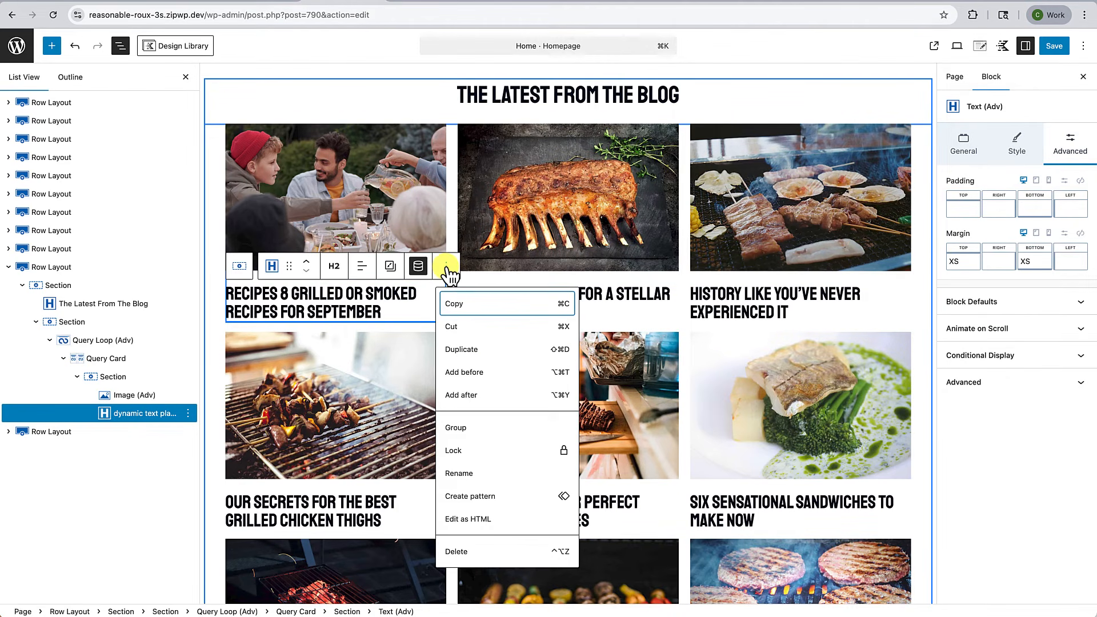
{"action": "left_click", "coordinate": [467, 396]}
{"action": "scroll", "coordinate": [468, 396], "scroll_direction": "down", "scroll_amount": 1}
{"action": "type", "text": "/but"}
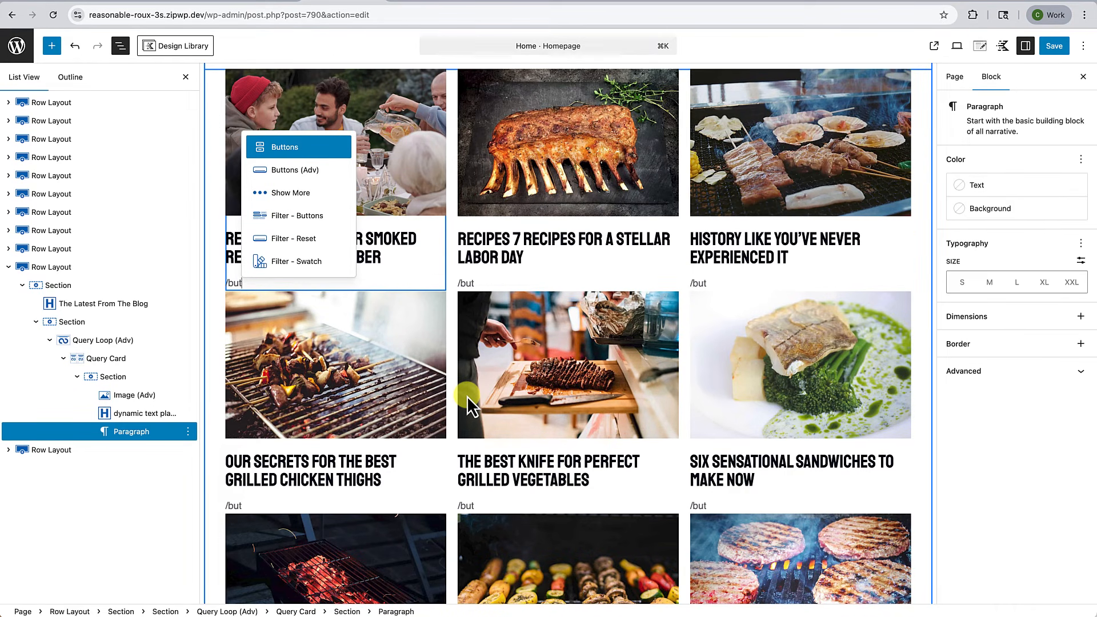
{"action": "type", "text": "t"}
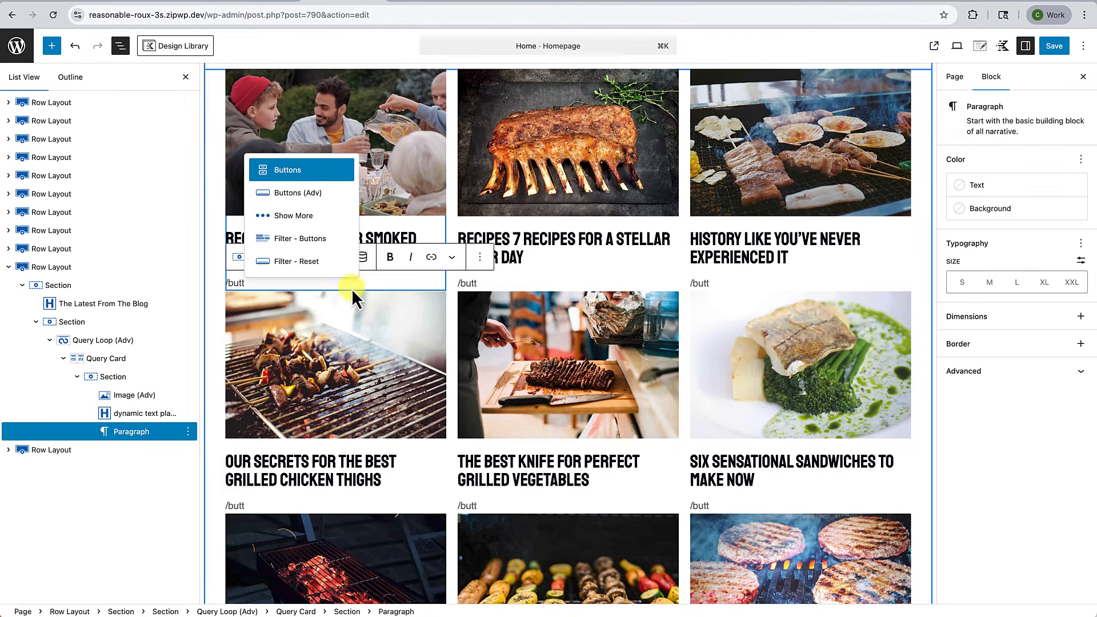
{"action": "left_click", "coordinate": [314, 194]}
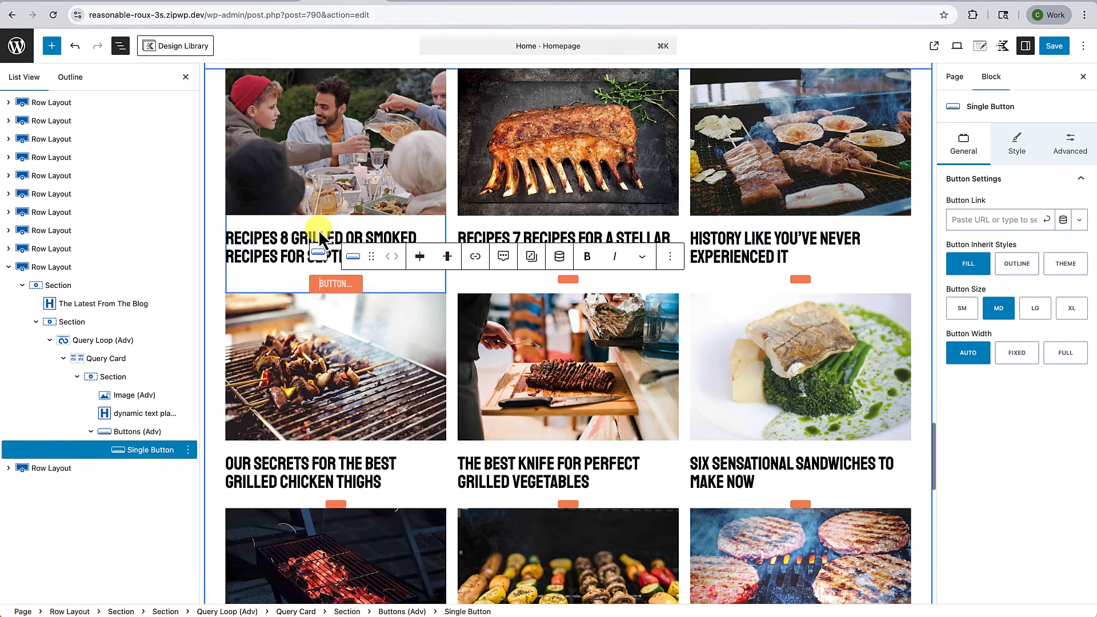
{"action": "type", "text": "Read More"}
Align the card's Buttons (Adv) block to the left
{"action": "left_click", "coordinate": [400, 287]}
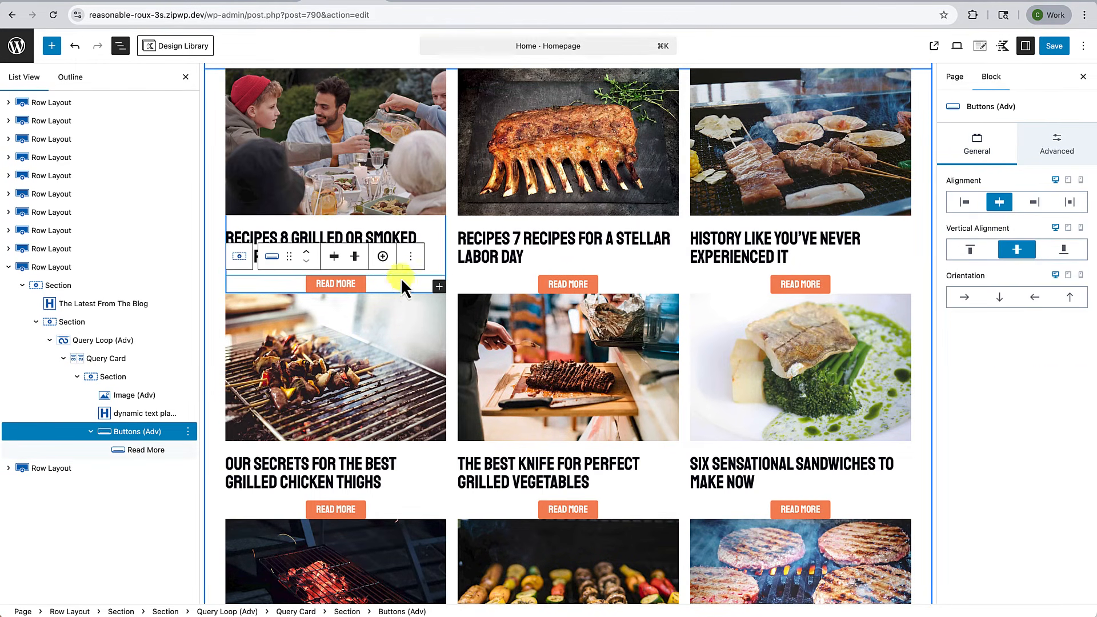
{"action": "left_click", "coordinate": [336, 256]}
{"action": "left_click", "coordinate": [338, 294]}
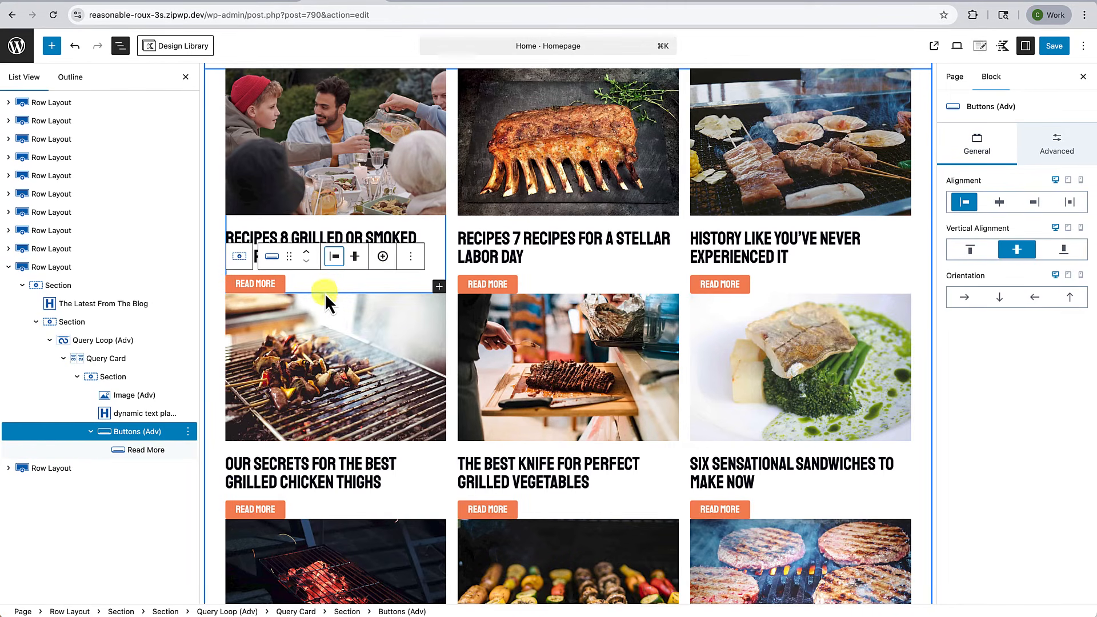
Enable a dynamic link on the card's Read More button and set it to the current post's Post URL
{"action": "left_click", "coordinate": [290, 286]}
{"action": "left_click", "coordinate": [282, 287]}
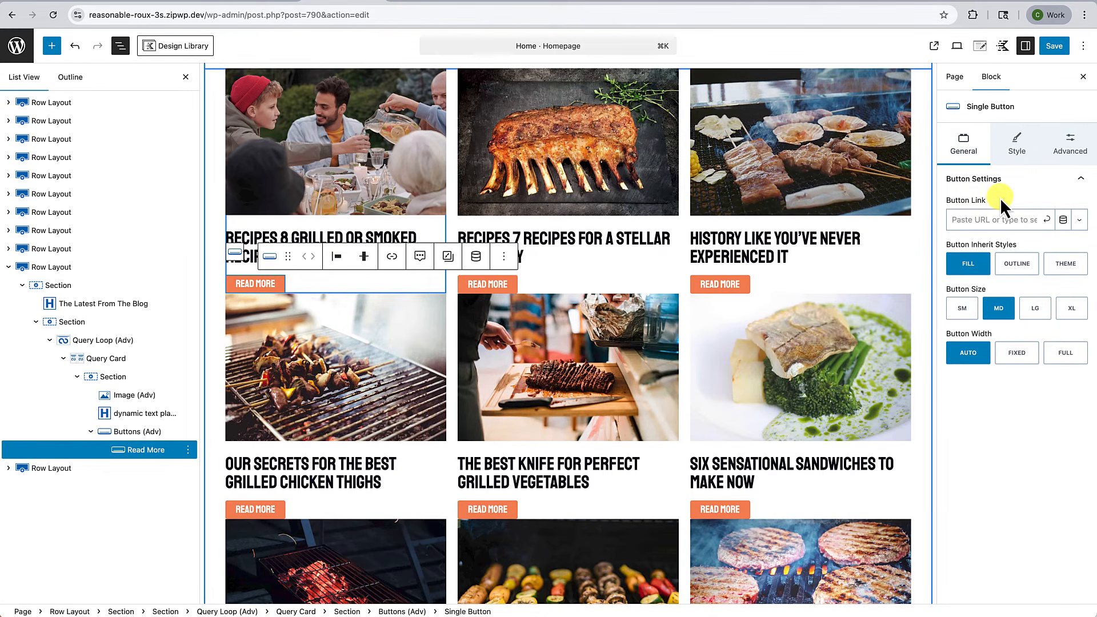
{"action": "left_click", "coordinate": [1064, 222]}
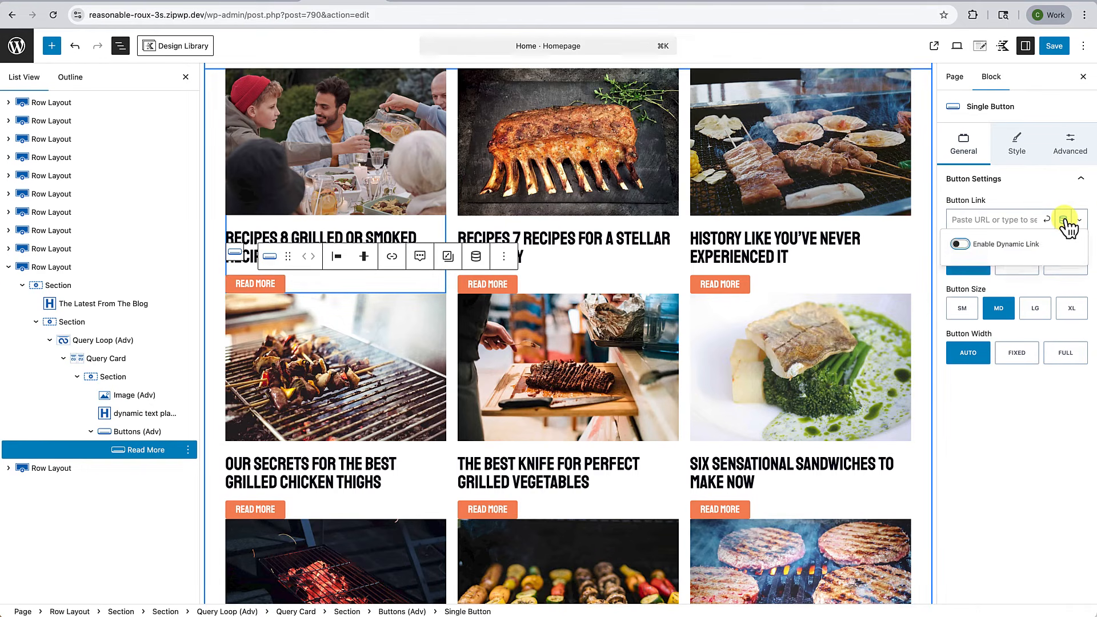
{"action": "left_click", "coordinate": [951, 247]}
{"action": "left_click", "coordinate": [1064, 282]}
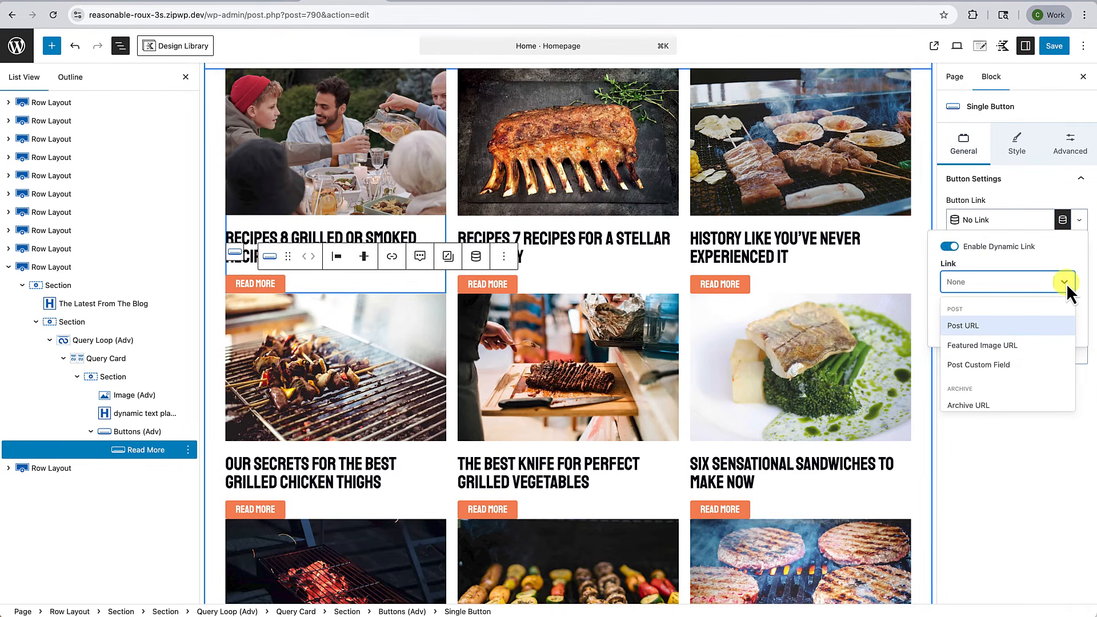
{"action": "left_click", "coordinate": [969, 325]}
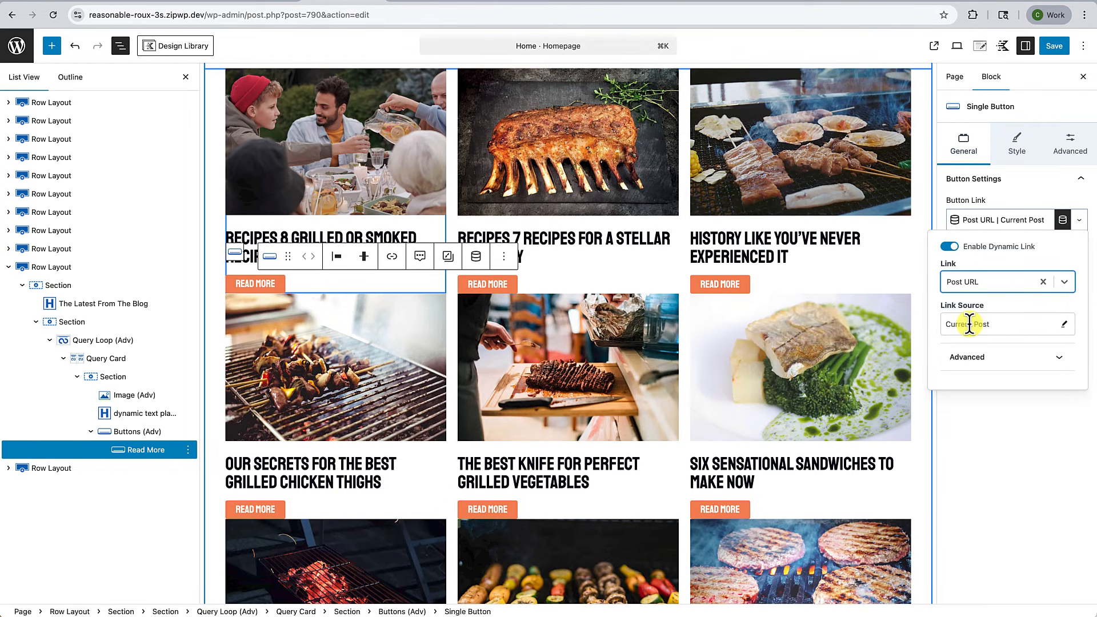
{"action": "left_click", "coordinate": [1037, 433]}
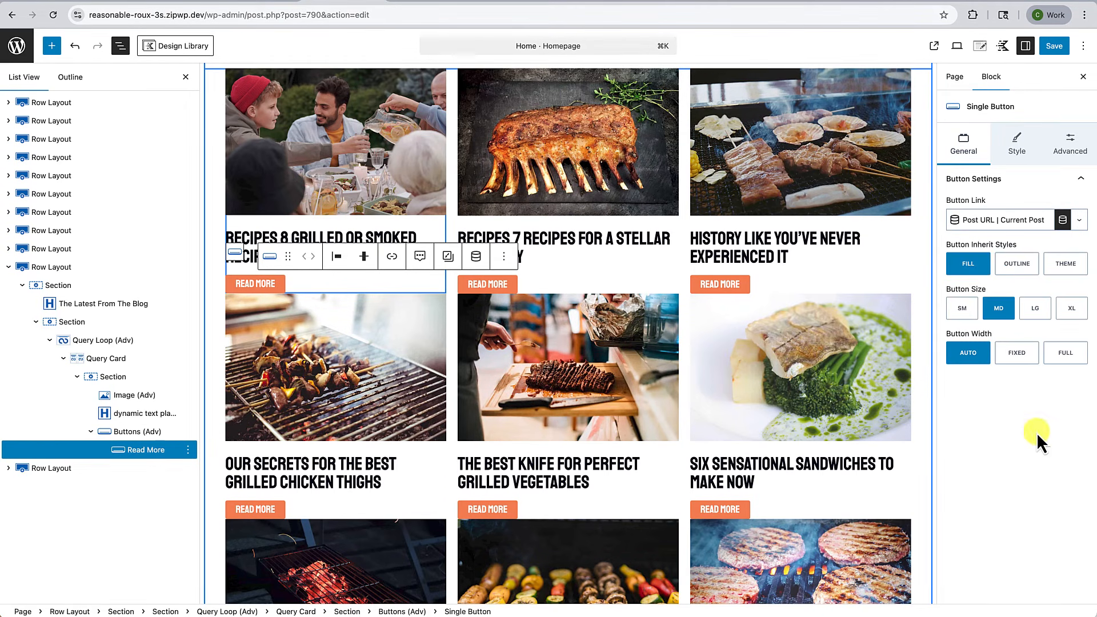
Set the link style of the card's dynamic post title to None
{"action": "left_click", "coordinate": [405, 236]}
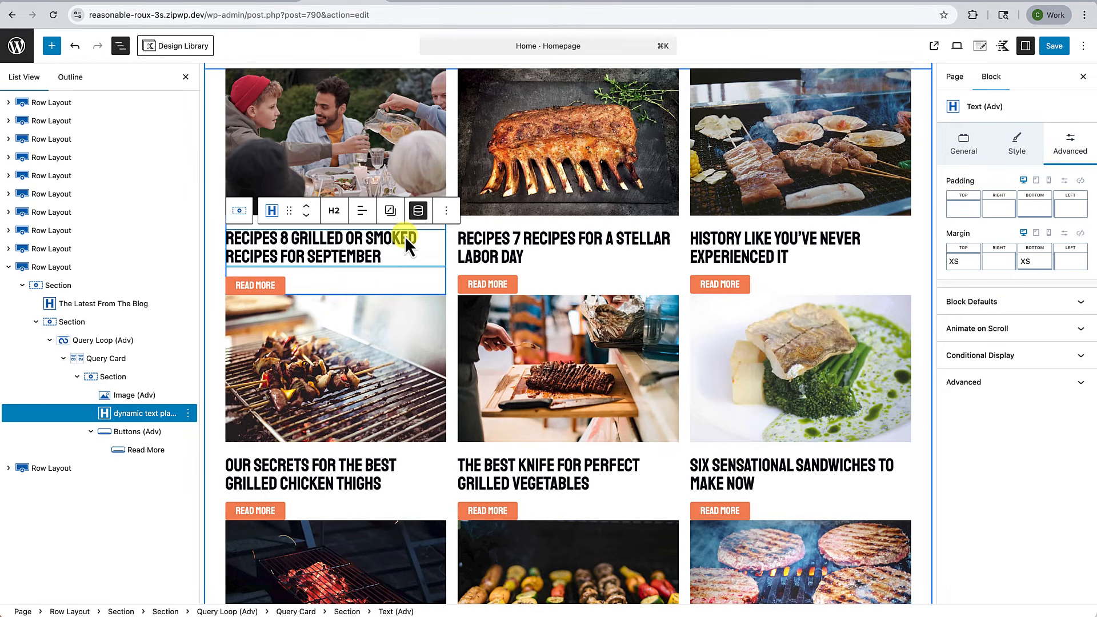
{"action": "left_click", "coordinate": [966, 145]}
{"action": "left_click", "coordinate": [980, 332]}
{"action": "left_click", "coordinate": [1046, 396]}
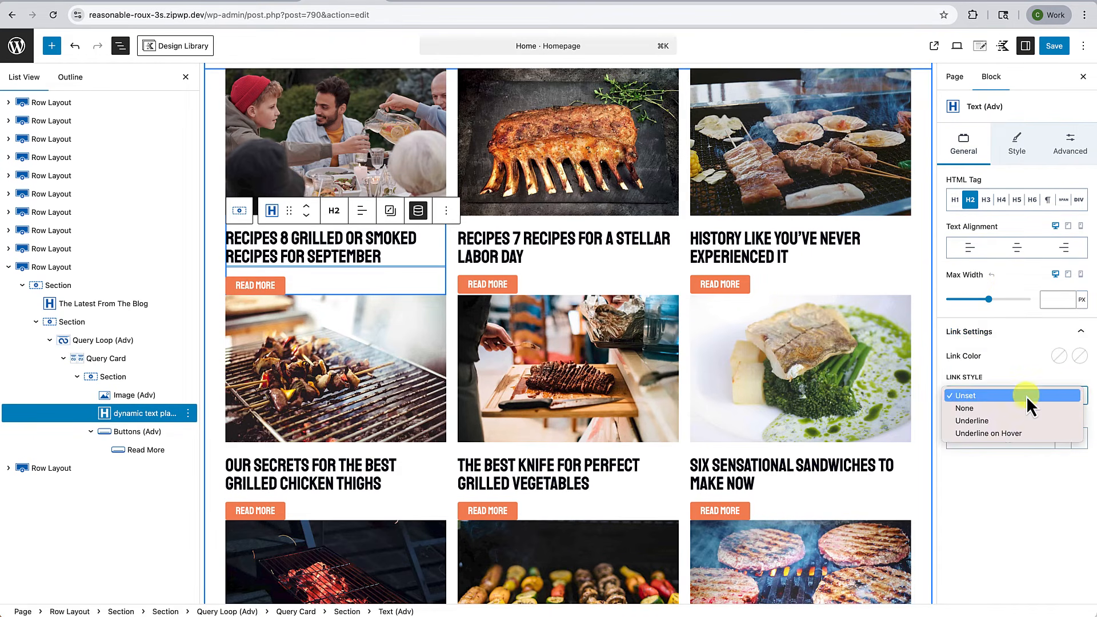
{"action": "left_click", "coordinate": [975, 407]}
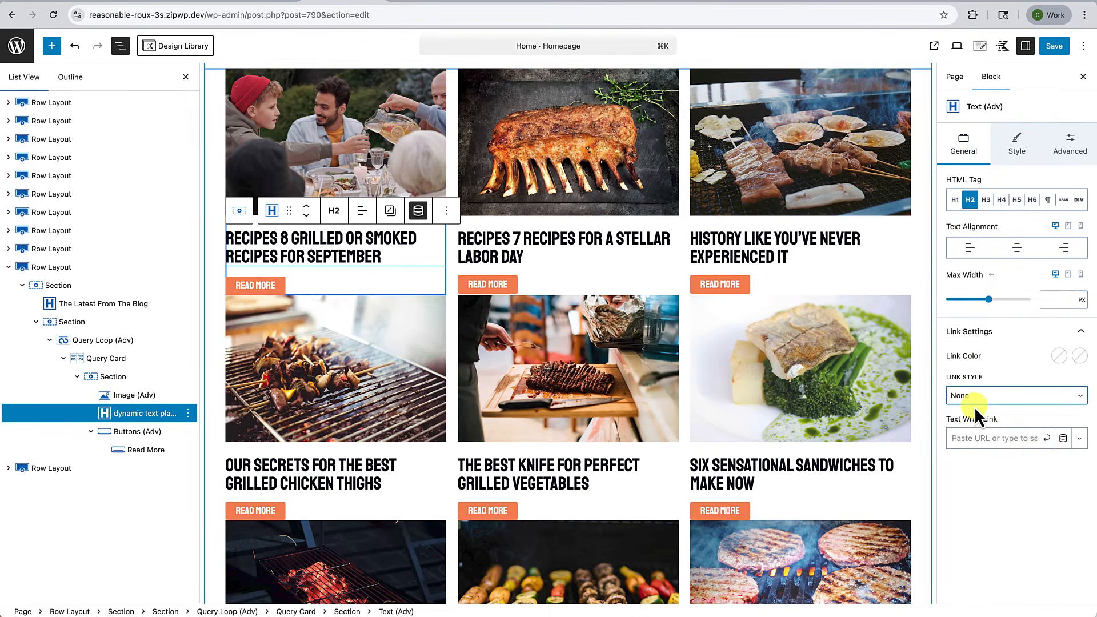
Enable a dynamic text wrap link on the card's post title and set it to Post URL
{"action": "left_click", "coordinate": [1063, 438]}
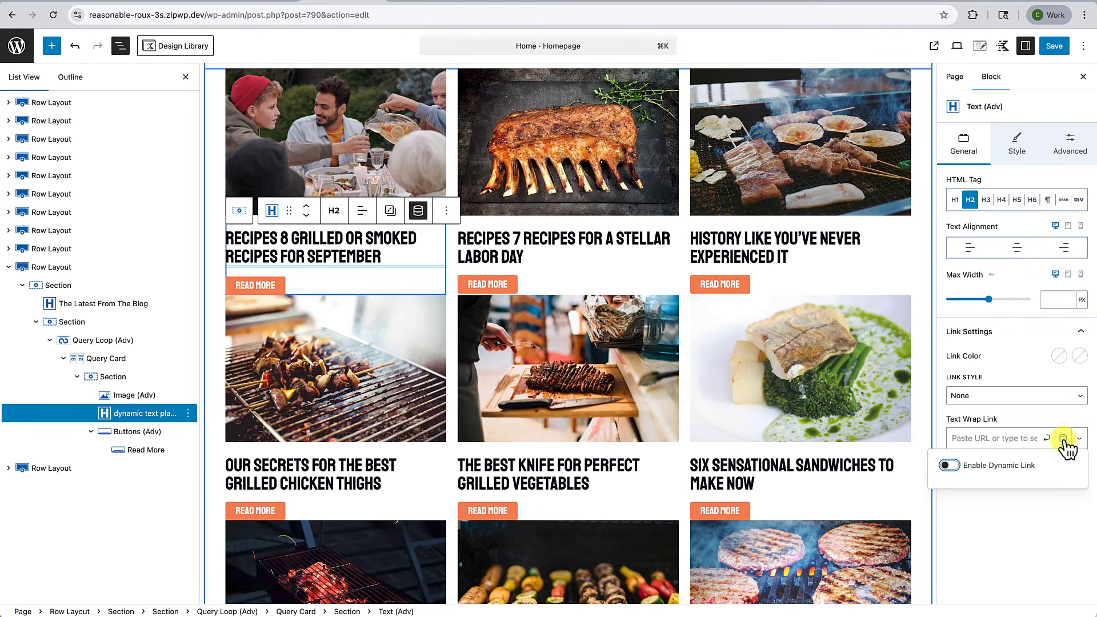
{"action": "left_click", "coordinate": [950, 466]}
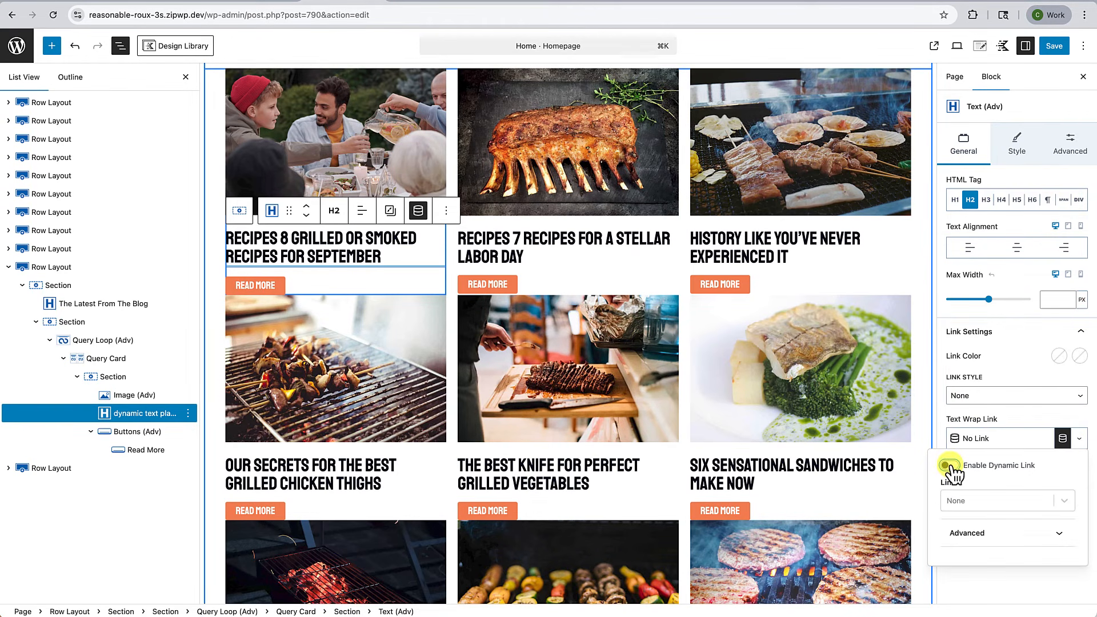
{"action": "left_click", "coordinate": [1061, 502]}
{"action": "left_click", "coordinate": [980, 541]}
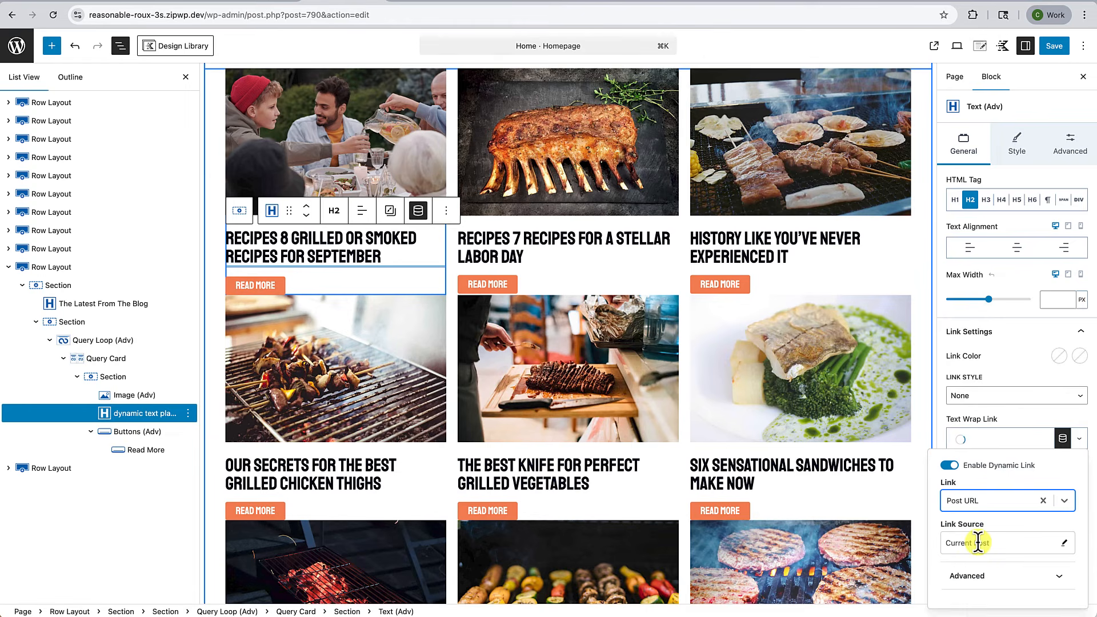
{"action": "left_click", "coordinate": [918, 464]}
Limit the blog Query Loop (Adv) to 6 results per page and set its Query Card row gap to MD
{"action": "scroll", "coordinate": [831, 416], "scroll_direction": "up", "scroll_amount": 3}
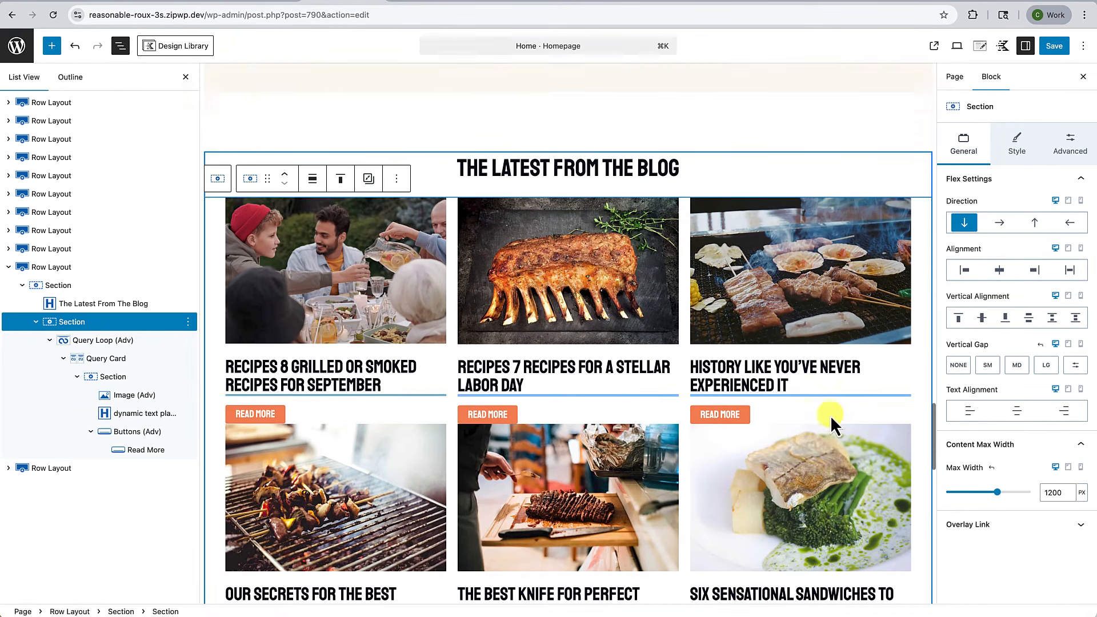
{"action": "scroll", "coordinate": [831, 416], "scroll_direction": "down", "scroll_amount": 5}
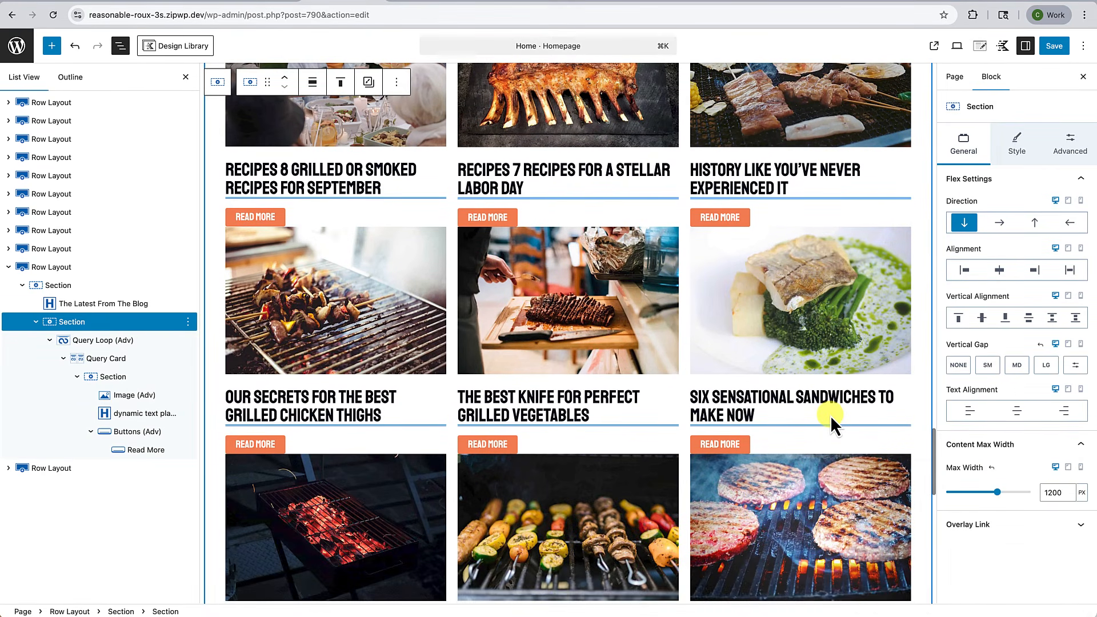
{"action": "scroll", "coordinate": [831, 416], "scroll_direction": "up", "scroll_amount": 3}
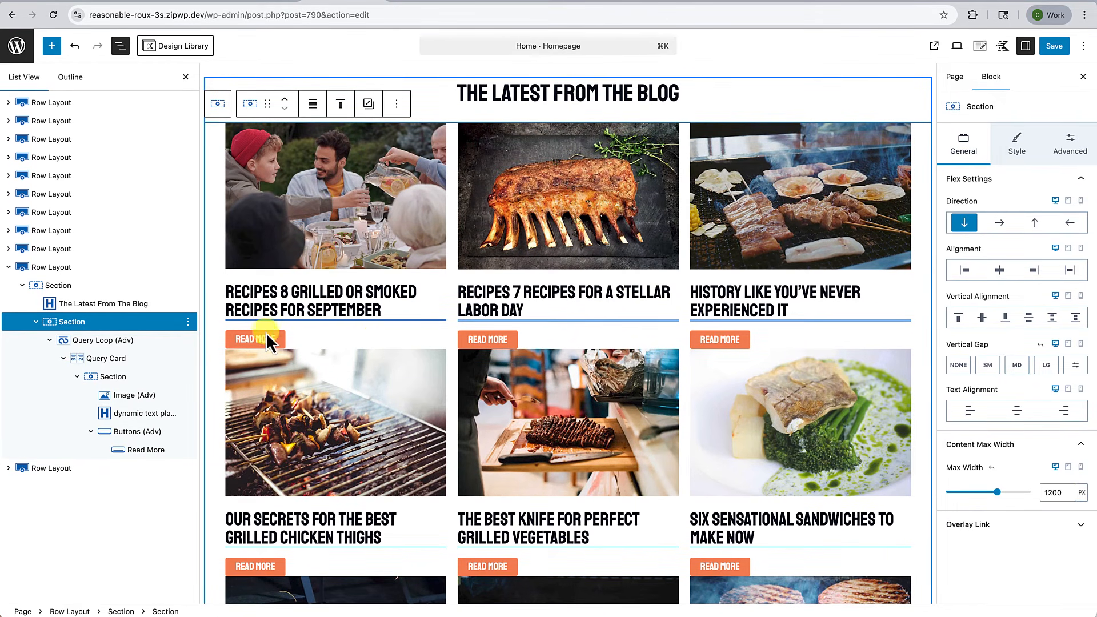
{"action": "left_click", "coordinate": [109, 348]}
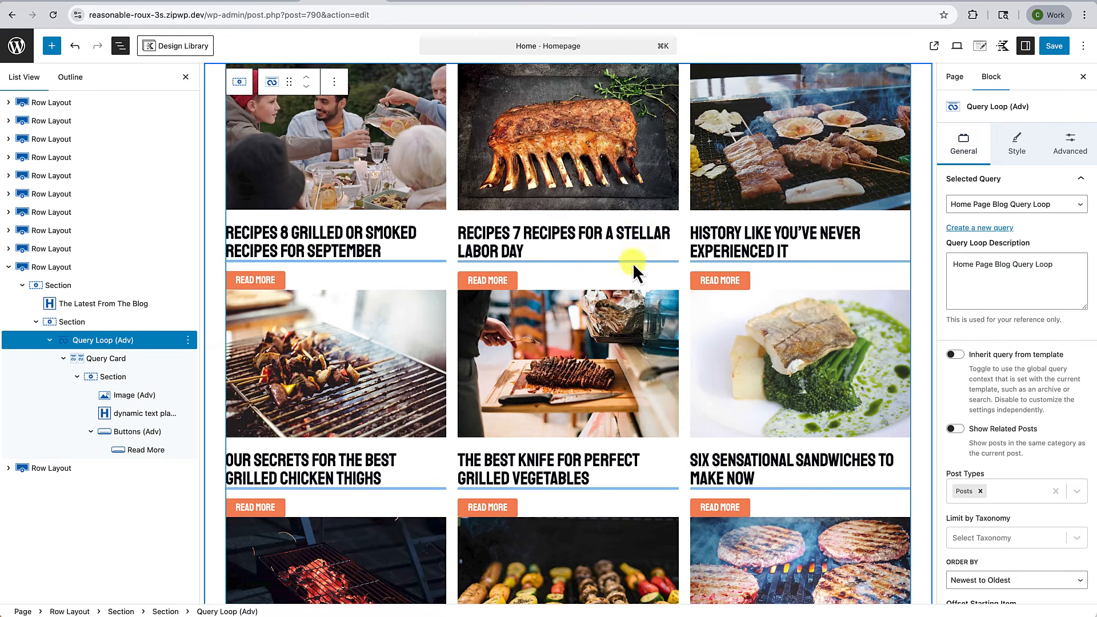
{"action": "left_click", "coordinate": [97, 340]}
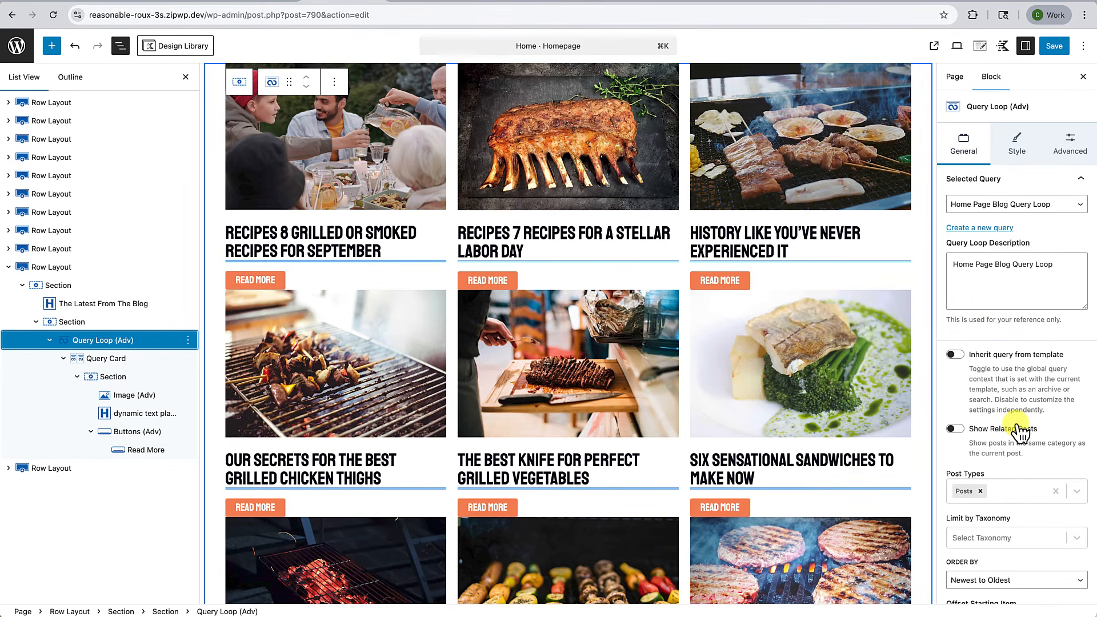
{"action": "scroll", "coordinate": [1017, 426], "scroll_direction": "down", "scroll_amount": 4}
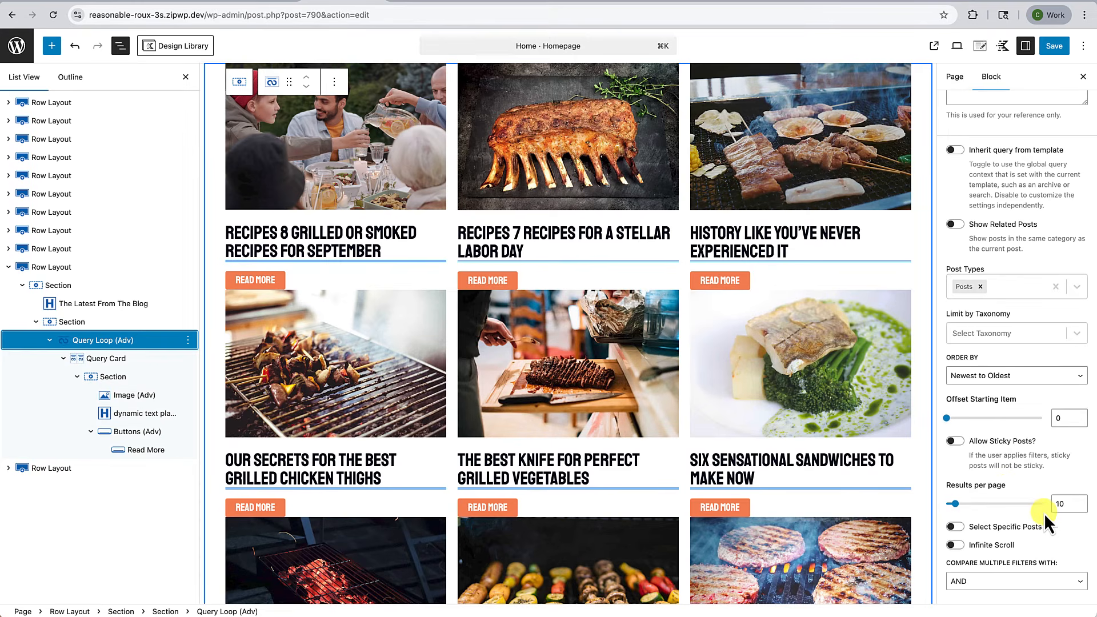
{"action": "left_click", "coordinate": [1067, 504]}
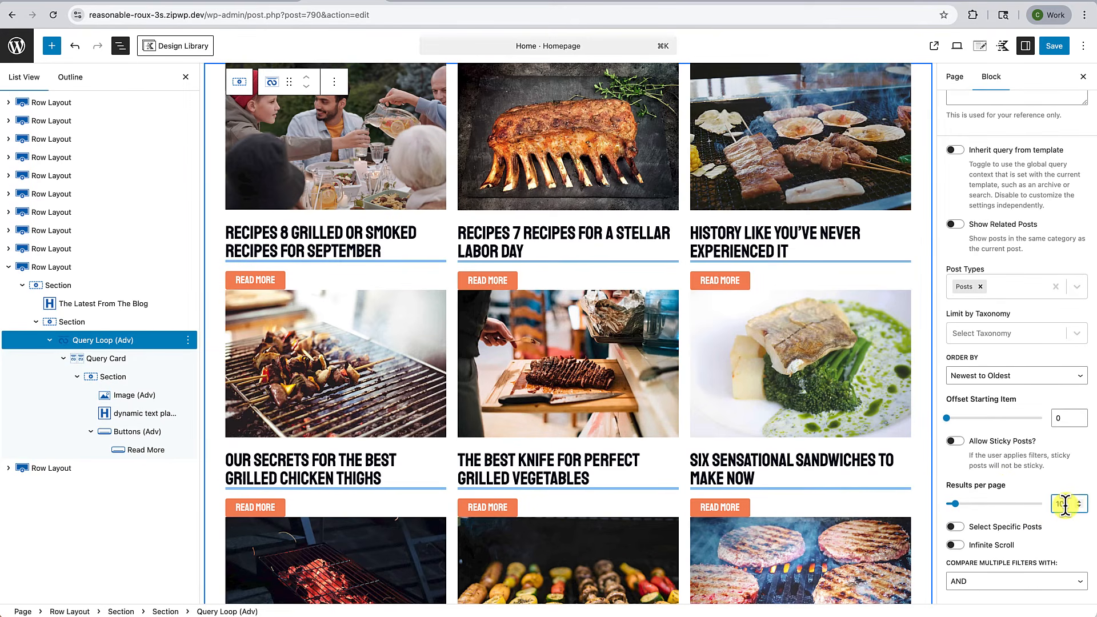
{"action": "type", "text": "6"}
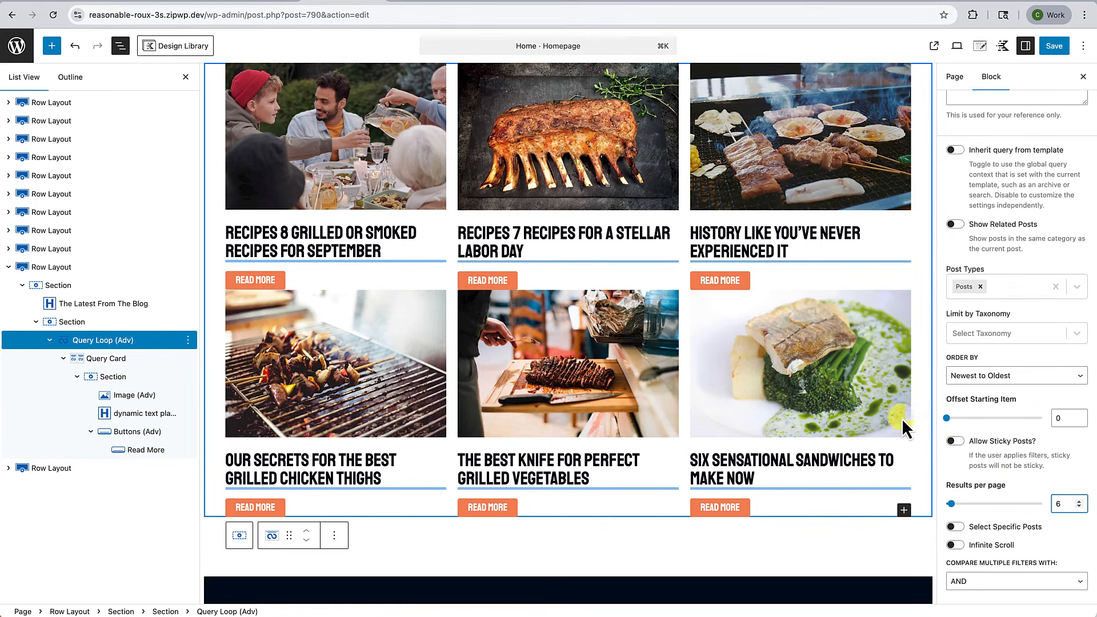
{"action": "left_click", "coordinate": [122, 366]}
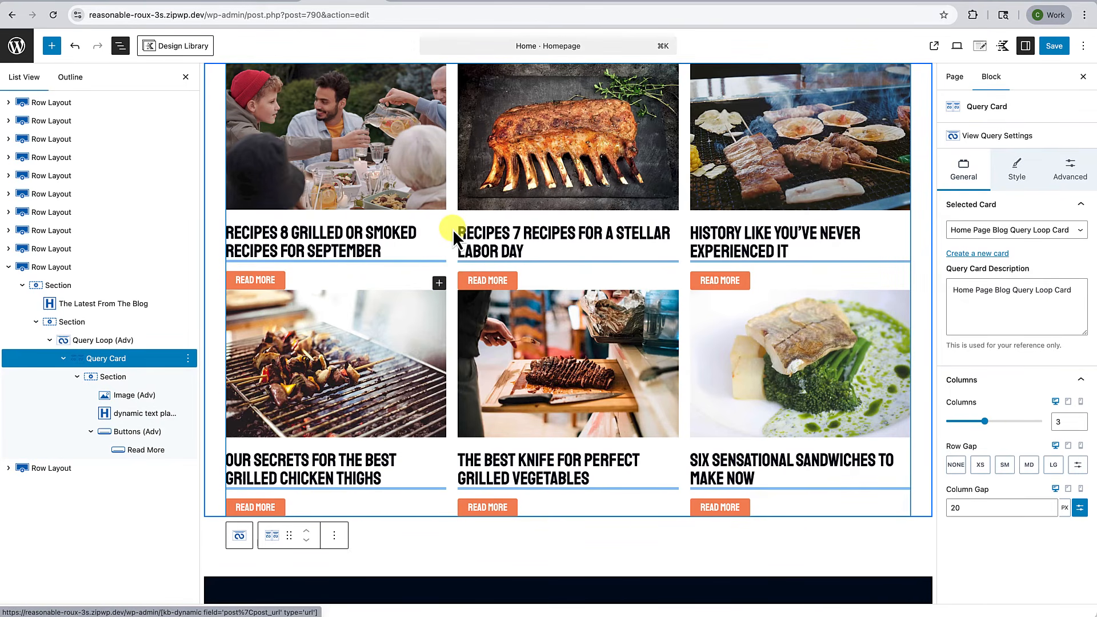
{"action": "left_click", "coordinate": [1029, 465]}
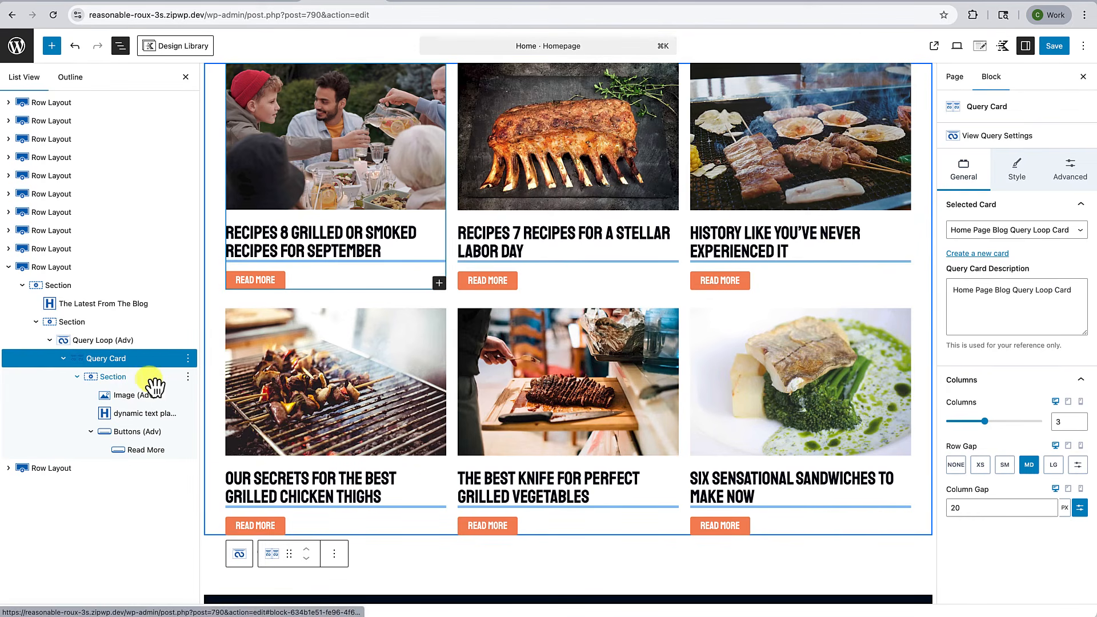
Give the section inside the Query Card a 1 px light grey border on all sides
{"action": "left_click", "coordinate": [120, 378]}
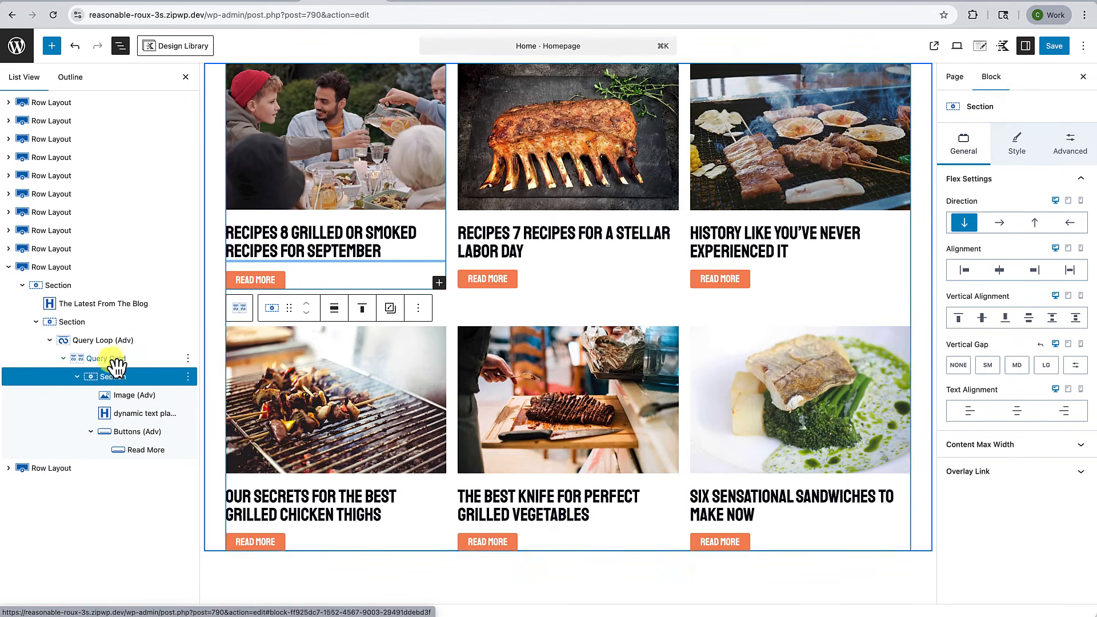
{"action": "left_click", "coordinate": [119, 381]}
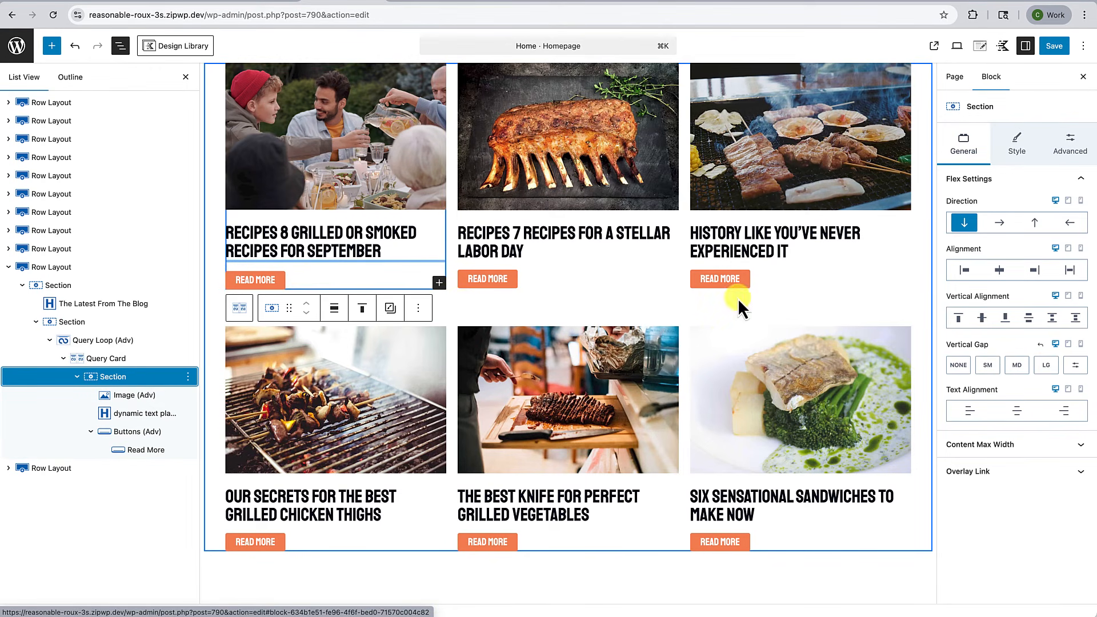
{"action": "left_click", "coordinate": [1023, 154]}
{"action": "left_click", "coordinate": [999, 516]}
{"action": "scroll", "coordinate": [997, 517], "scroll_direction": "down", "scroll_amount": 2}
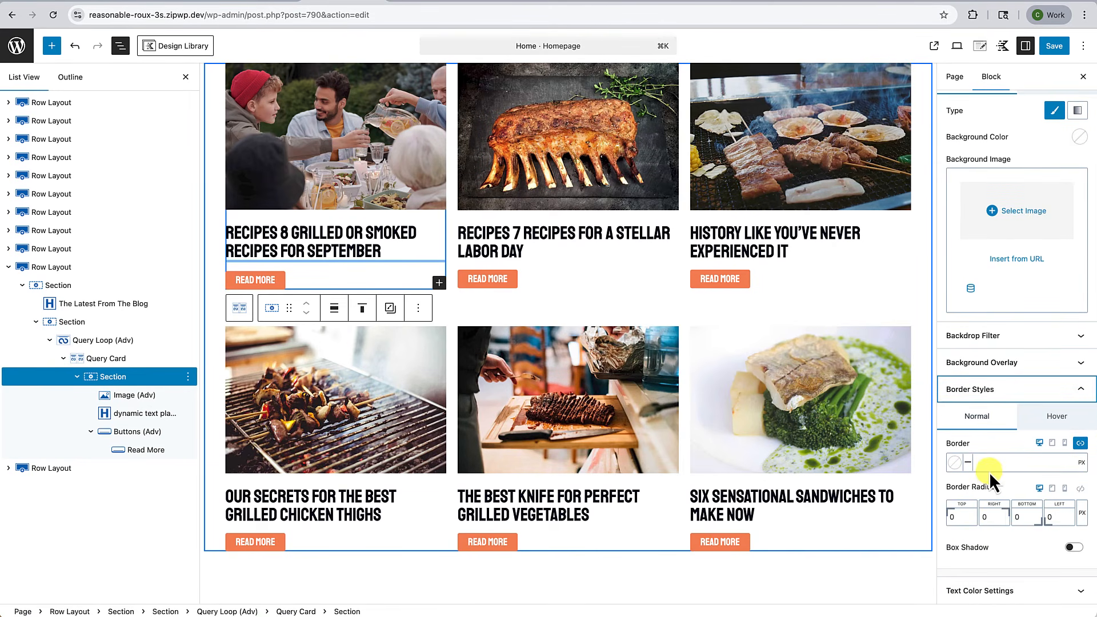
{"action": "type", "text": "1"}
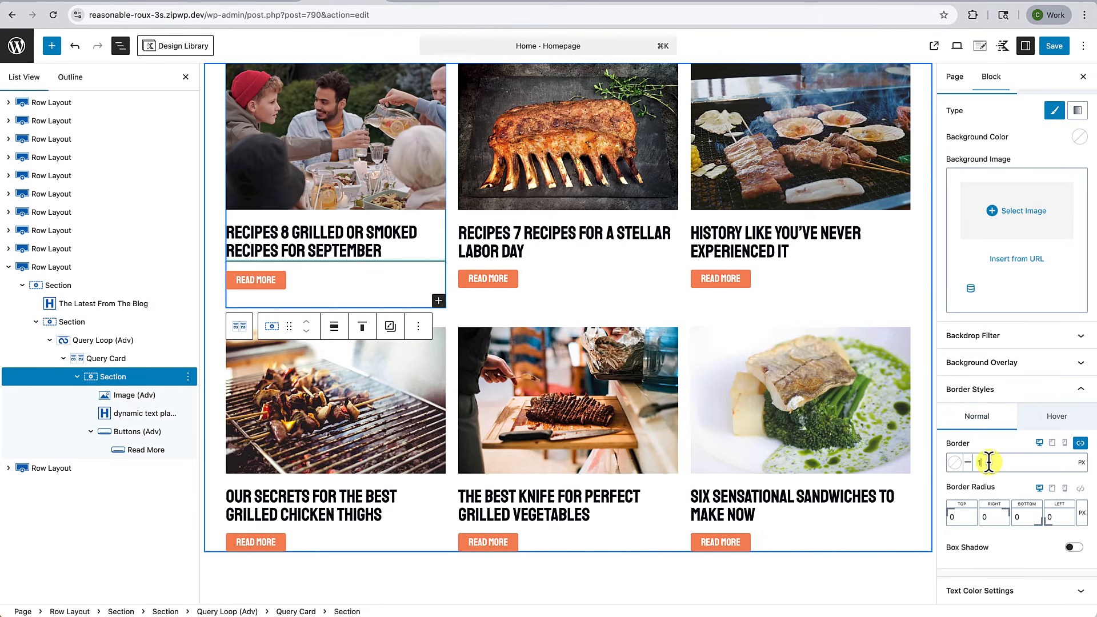
{"action": "left_click", "coordinate": [955, 464]}
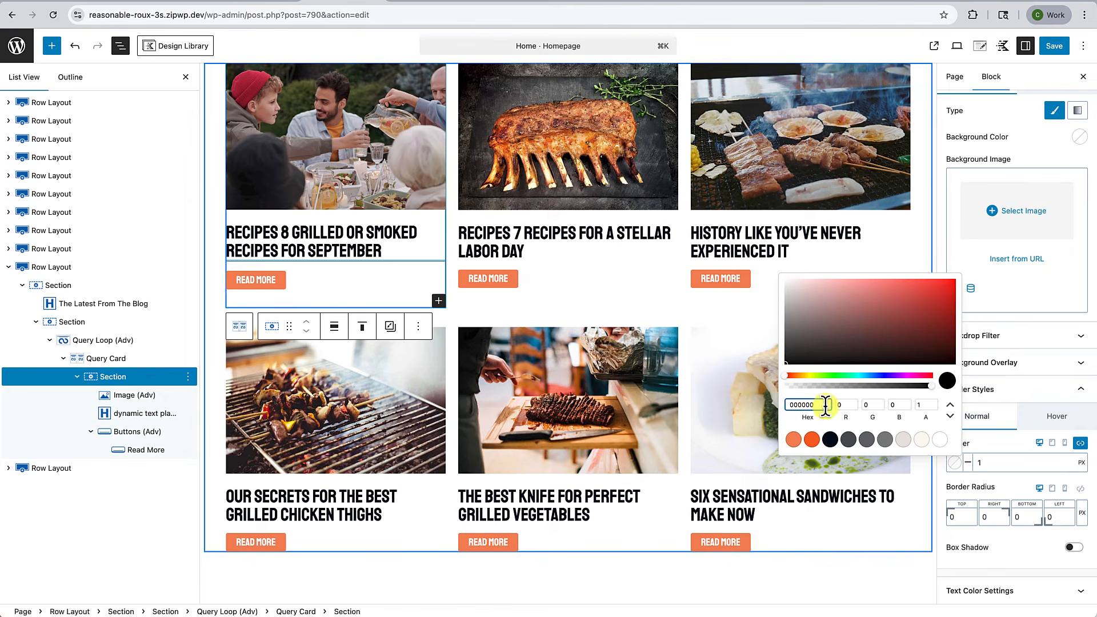
{"action": "left_click_drag", "start_coordinate": [828, 405], "coordinate": [789, 405]}
{"action": "left_click", "coordinate": [884, 578]}
{"action": "left_click", "coordinate": [884, 578]}
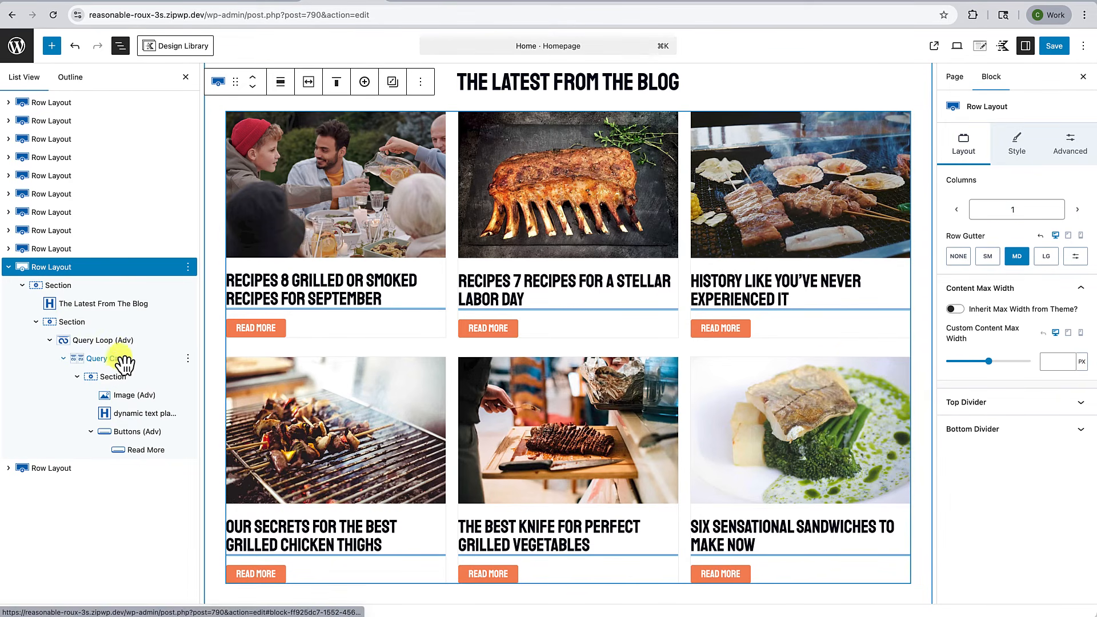
Link the padding sides of the Query Card's section and set them to Medium 32px
{"action": "left_click", "coordinate": [110, 380]}
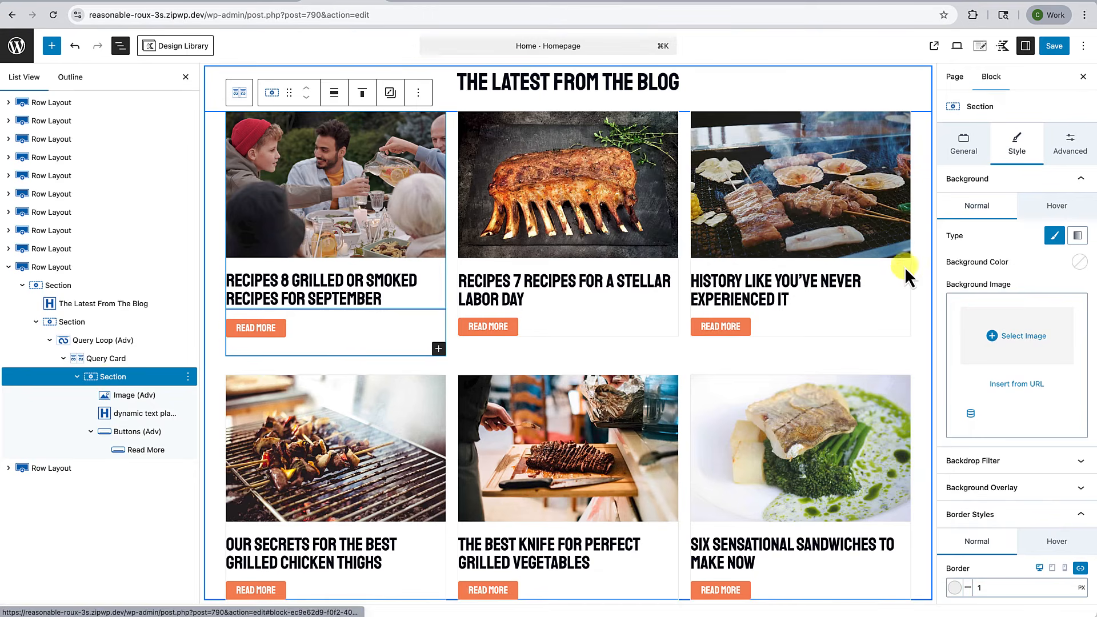
{"action": "left_click", "coordinate": [1071, 144]}
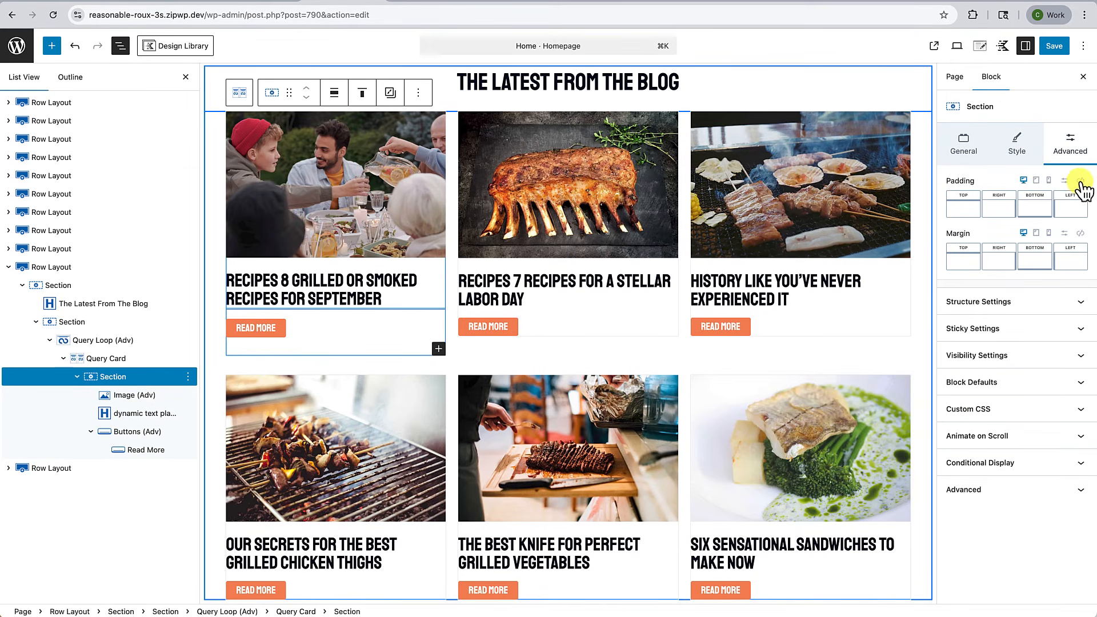
{"action": "left_click", "coordinate": [1080, 180]}
{"action": "left_click_drag", "start_coordinate": [952, 222], "coordinate": [990, 221]}
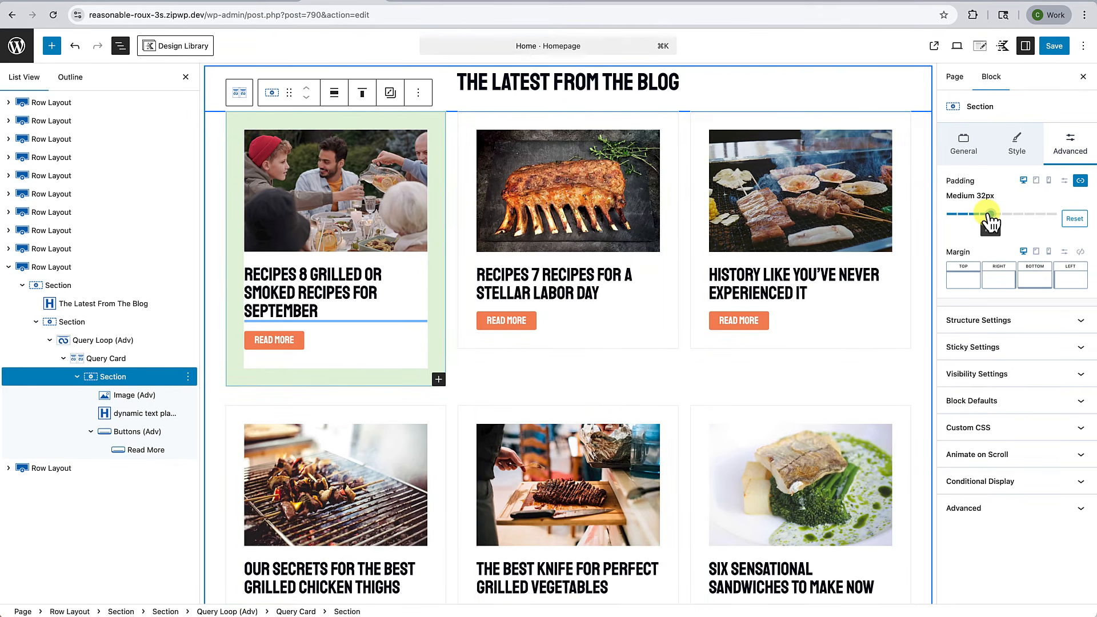
{"action": "left_click", "coordinate": [910, 382]}
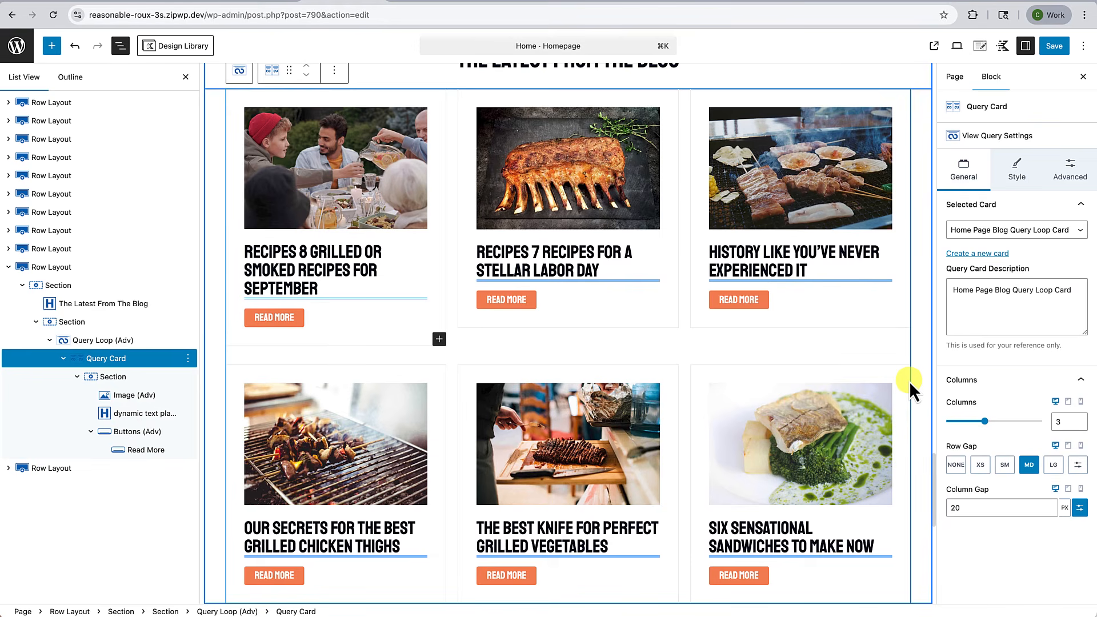
Check the finished card grid, close the List View and save the homepage
{"action": "scroll", "coordinate": [910, 382], "scroll_direction": "down", "scroll_amount": 4}
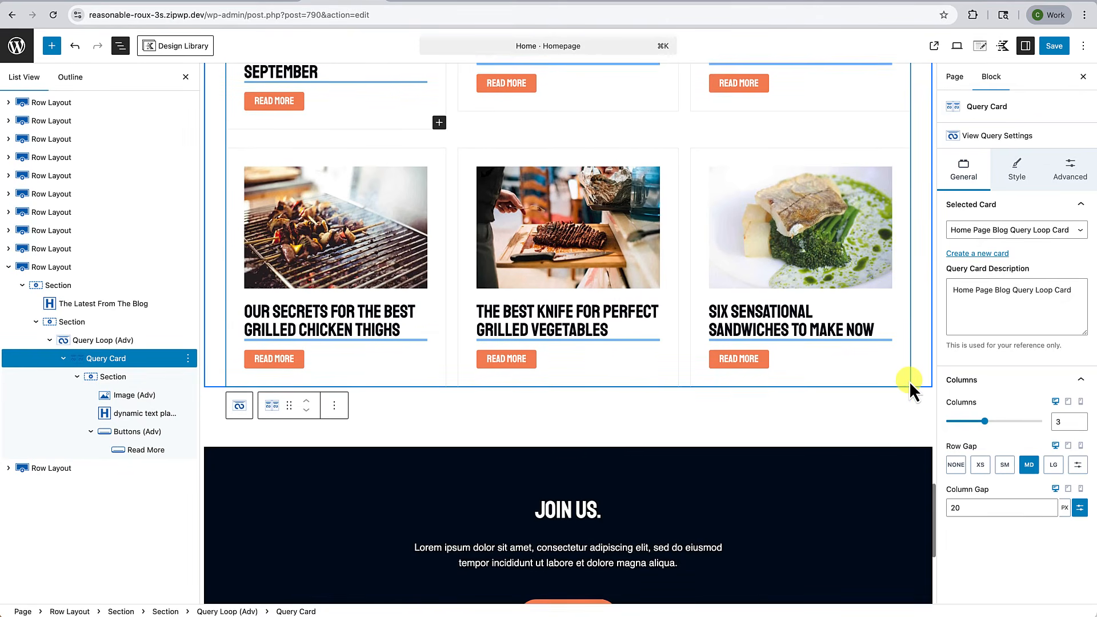
{"action": "scroll", "coordinate": [909, 382], "scroll_direction": "up", "scroll_amount": 4}
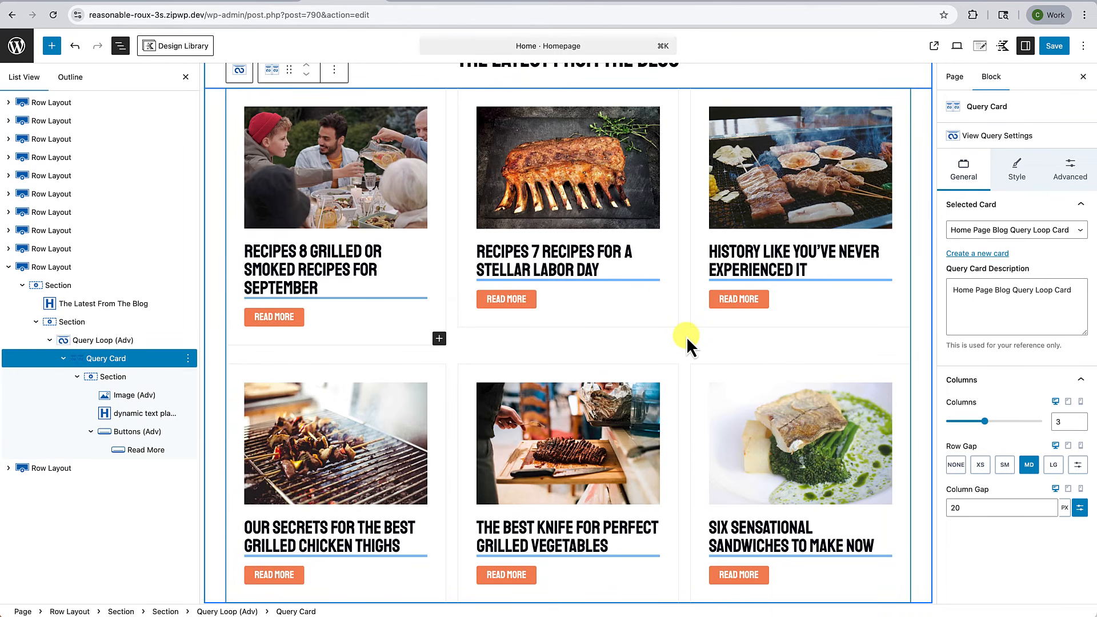
{"action": "left_click", "coordinate": [185, 77]}
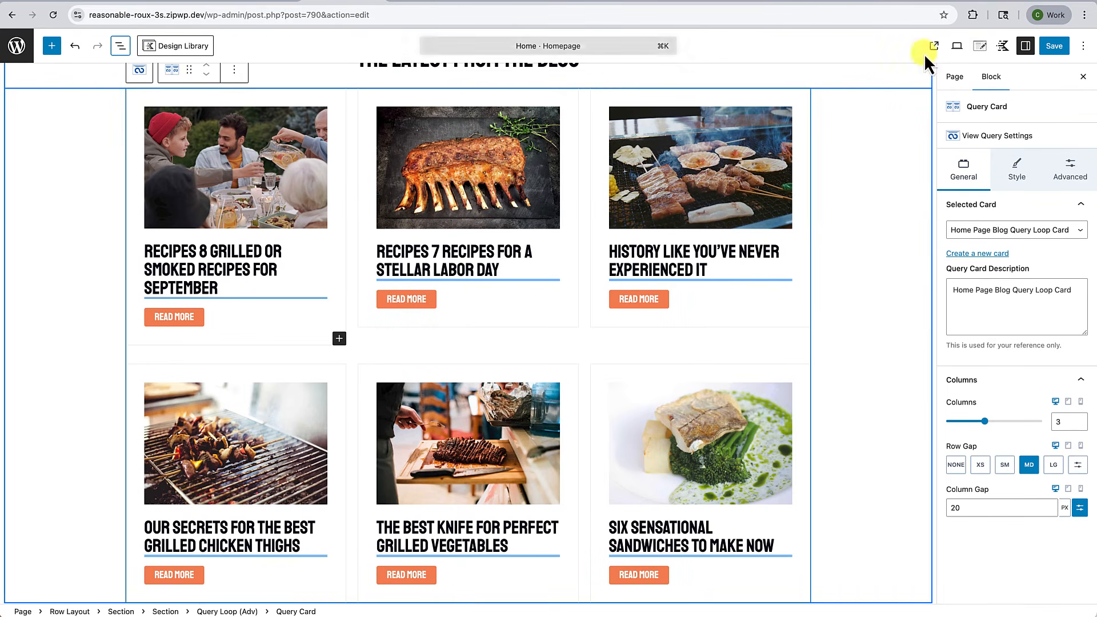
{"action": "left_click", "coordinate": [1053, 45]}
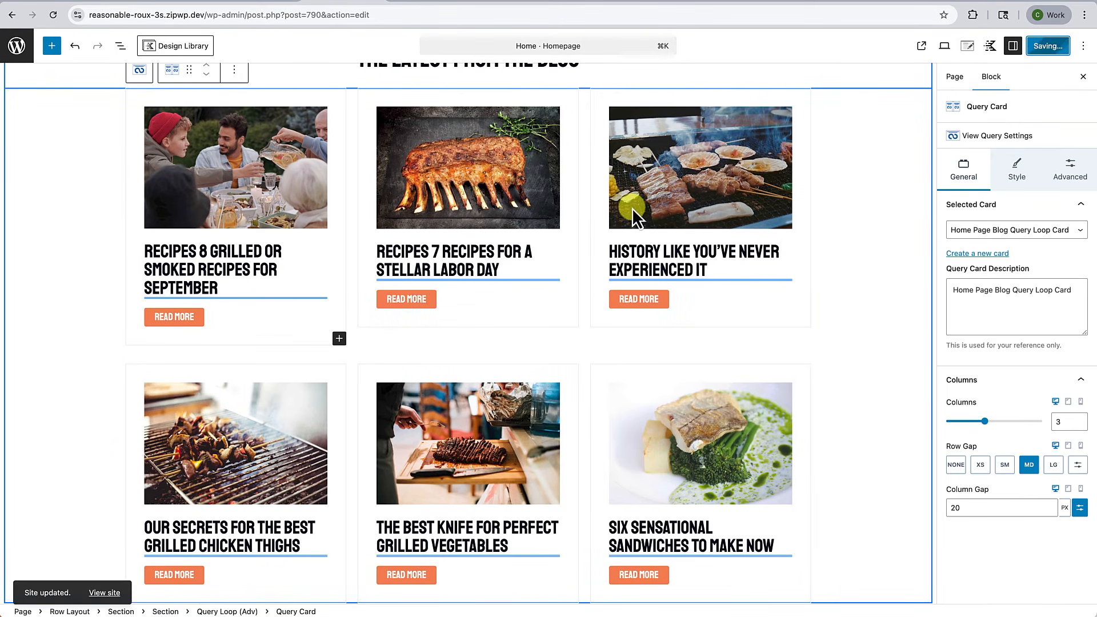
View the live homepage and check the card heights and button positions in the blog grid
{"action": "left_click", "coordinate": [113, 563]}
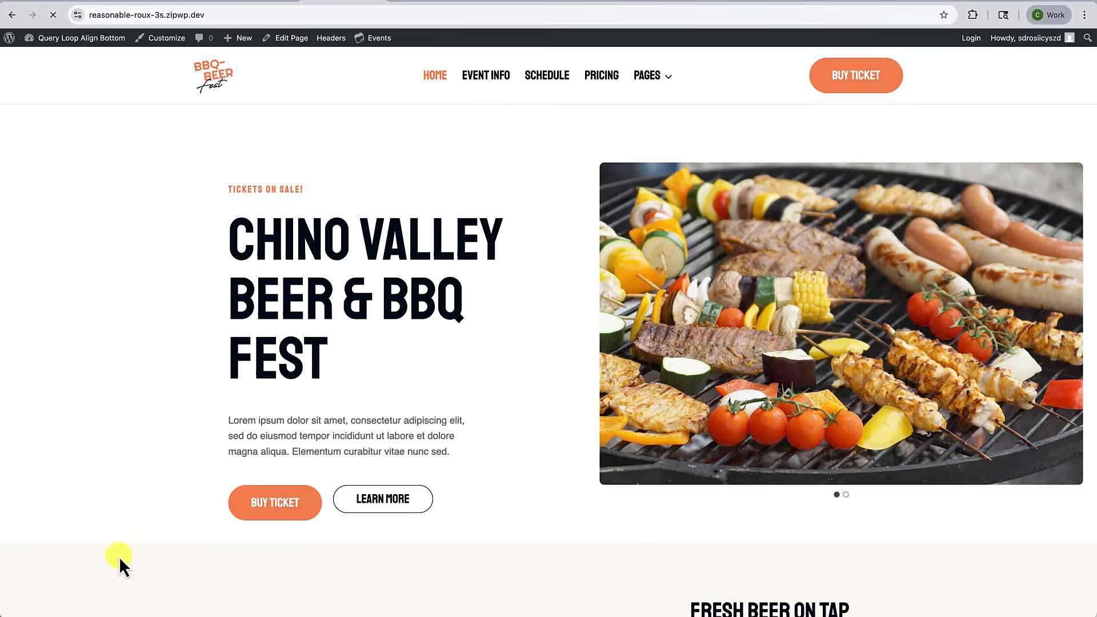
{"action": "scroll", "coordinate": [310, 473], "scroll_direction": "down", "scroll_amount": 20}
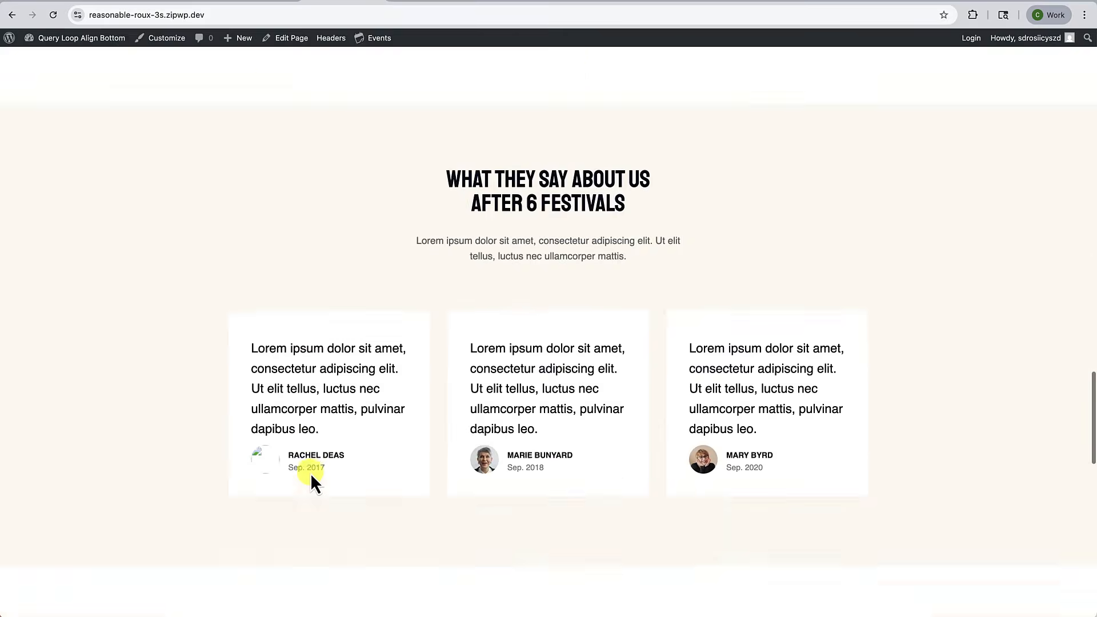
{"action": "scroll", "coordinate": [312, 477], "scroll_direction": "down", "scroll_amount": 12}
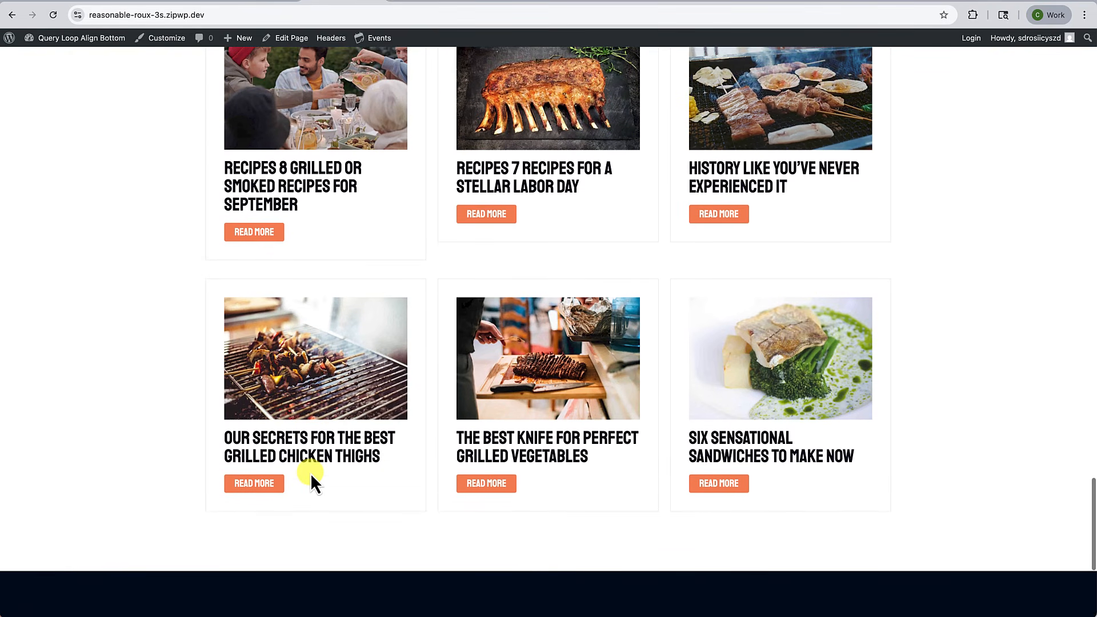
{"action": "scroll", "coordinate": [312, 474], "scroll_direction": "up", "scroll_amount": 2}
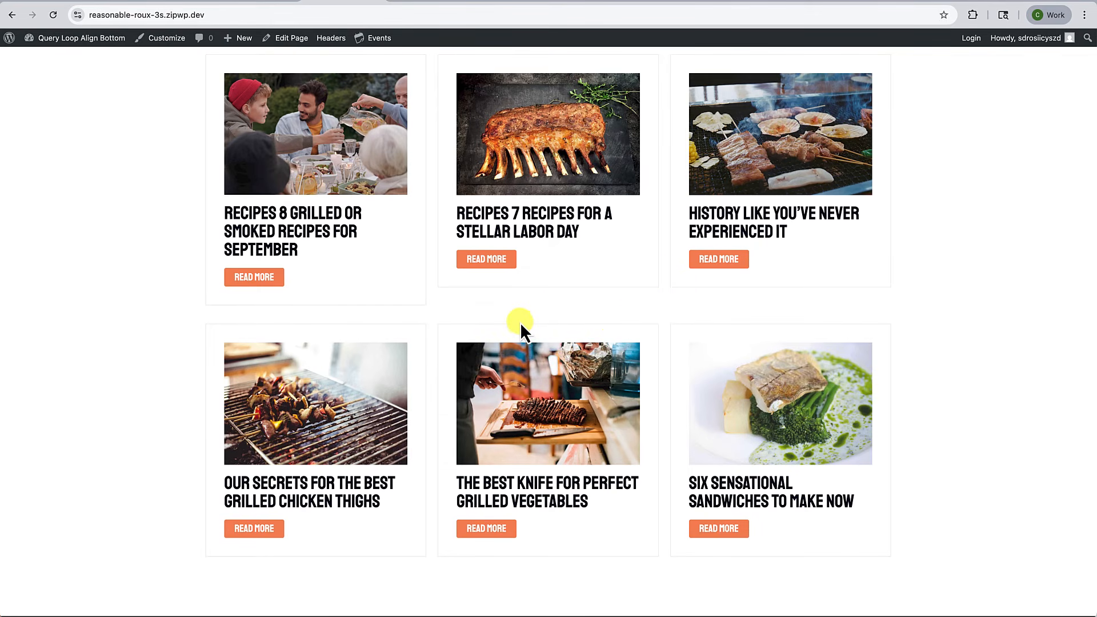
{"action": "scroll", "coordinate": [668, 204], "scroll_direction": "up", "scroll_amount": 1}
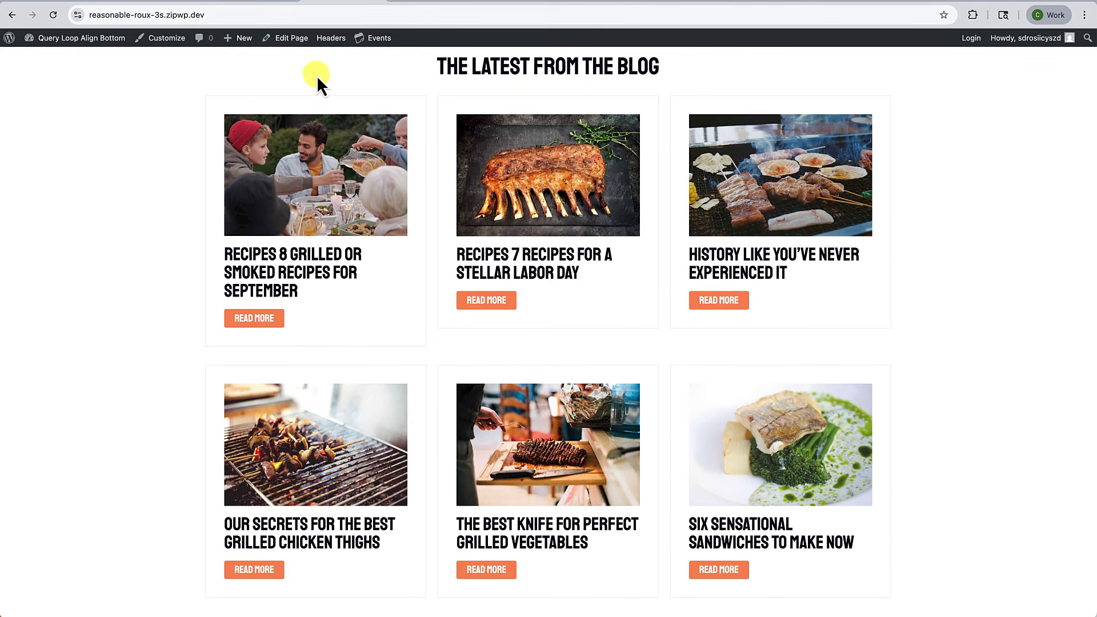
Reopen the homepage in the editor and show the List View with the section holding the blog grid selected
{"action": "left_click", "coordinate": [296, 44]}
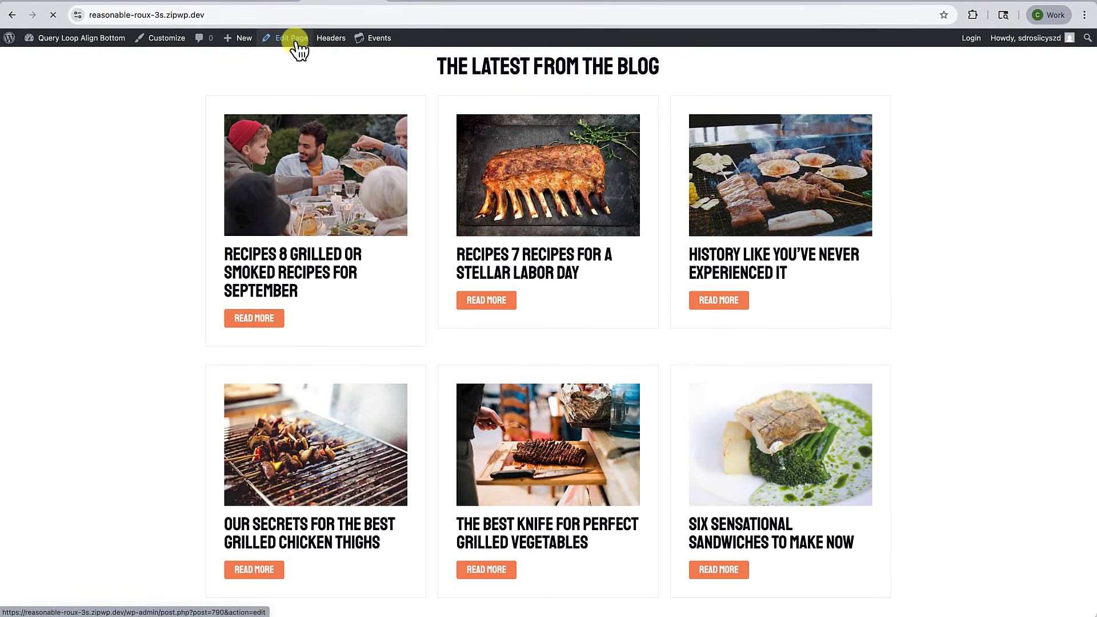
{"action": "scroll", "coordinate": [249, 205], "scroll_direction": "down", "scroll_amount": 20}
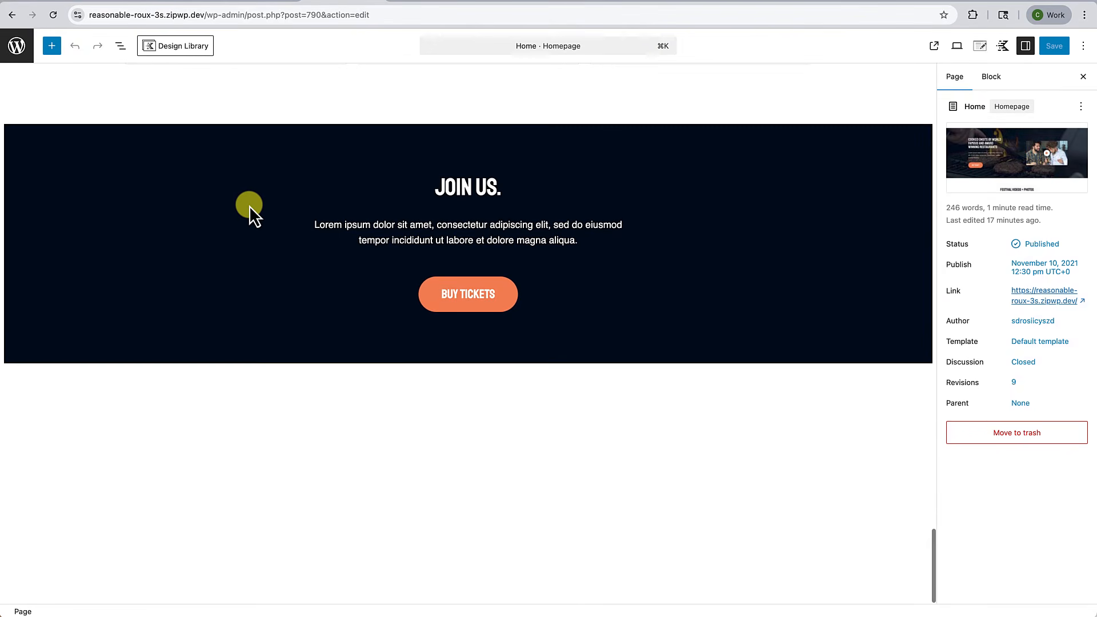
{"action": "scroll", "coordinate": [249, 206], "scroll_direction": "up", "scroll_amount": 10}
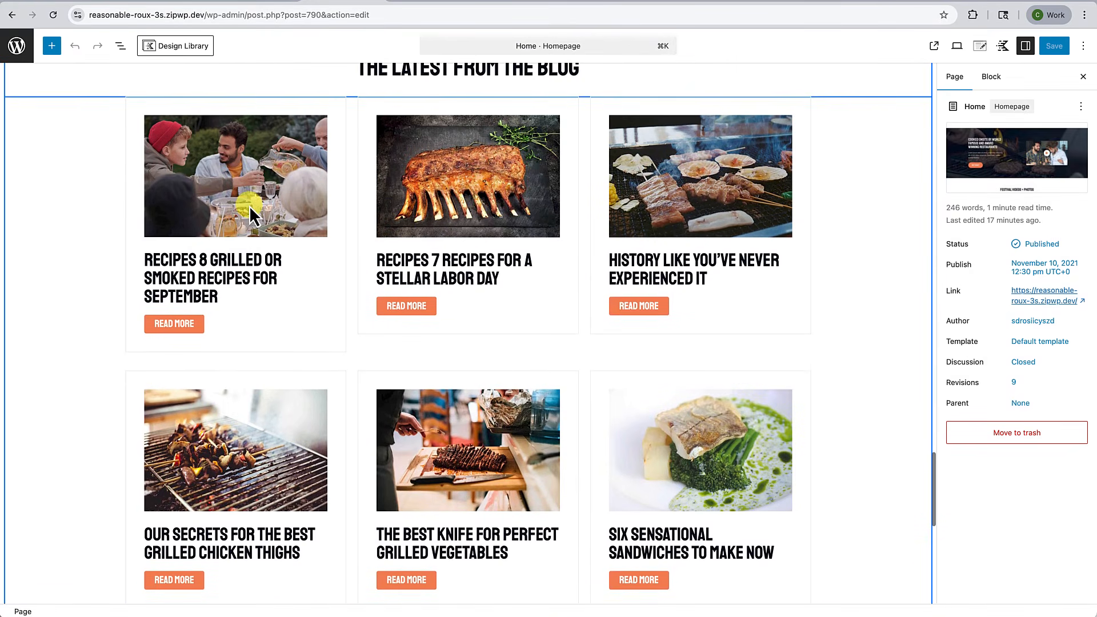
{"action": "left_click", "coordinate": [108, 151]}
{"action": "left_click", "coordinate": [122, 48]}
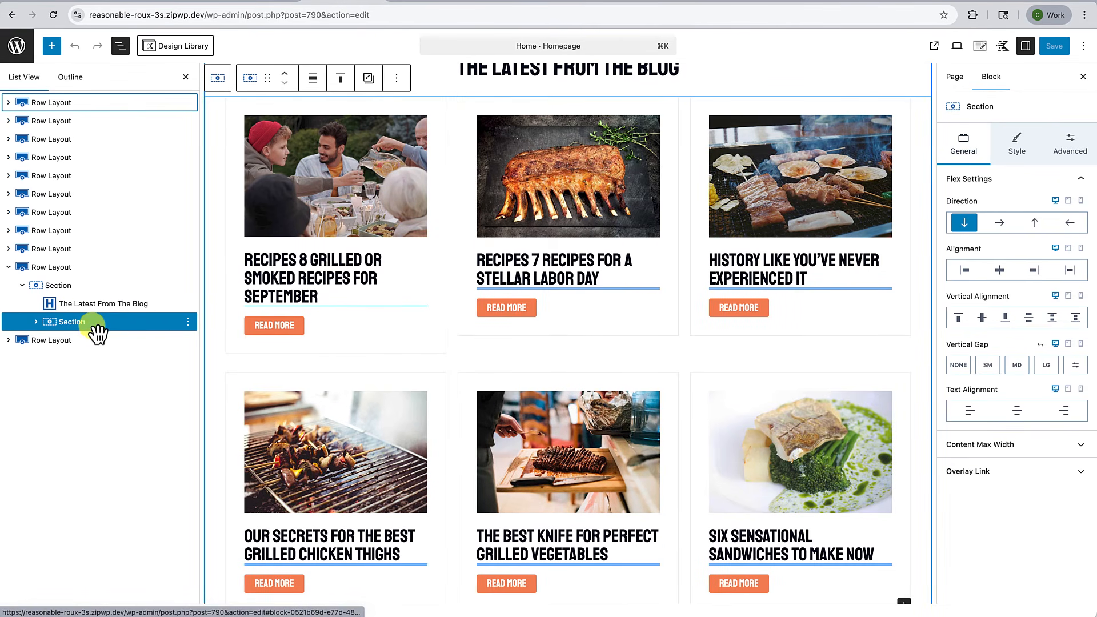
Select the section inside the blog grid's Query Card and set its vertical alignment to top
{"action": "left_click", "coordinate": [36, 322]}
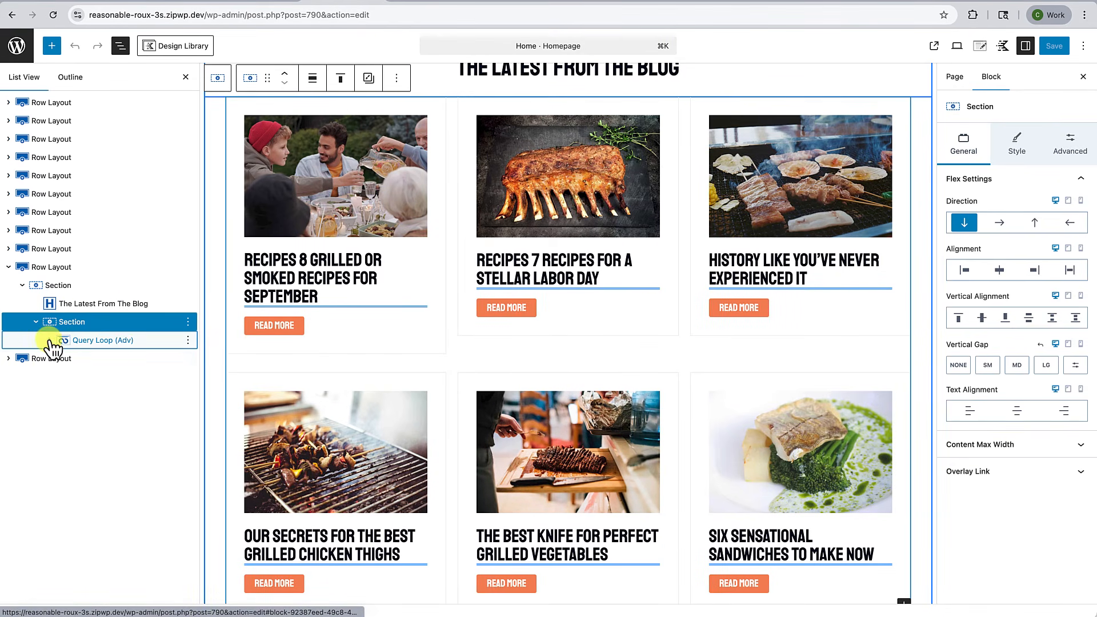
{"action": "left_click", "coordinate": [49, 340]}
{"action": "left_click", "coordinate": [64, 358]}
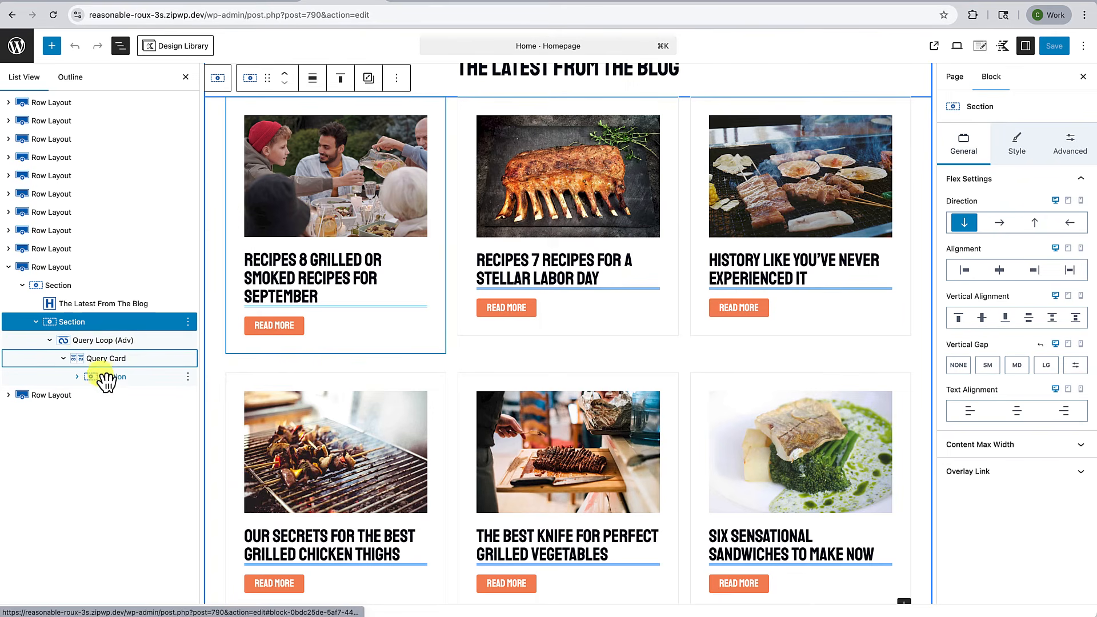
{"action": "left_click", "coordinate": [105, 377]}
{"action": "left_click", "coordinate": [77, 376]}
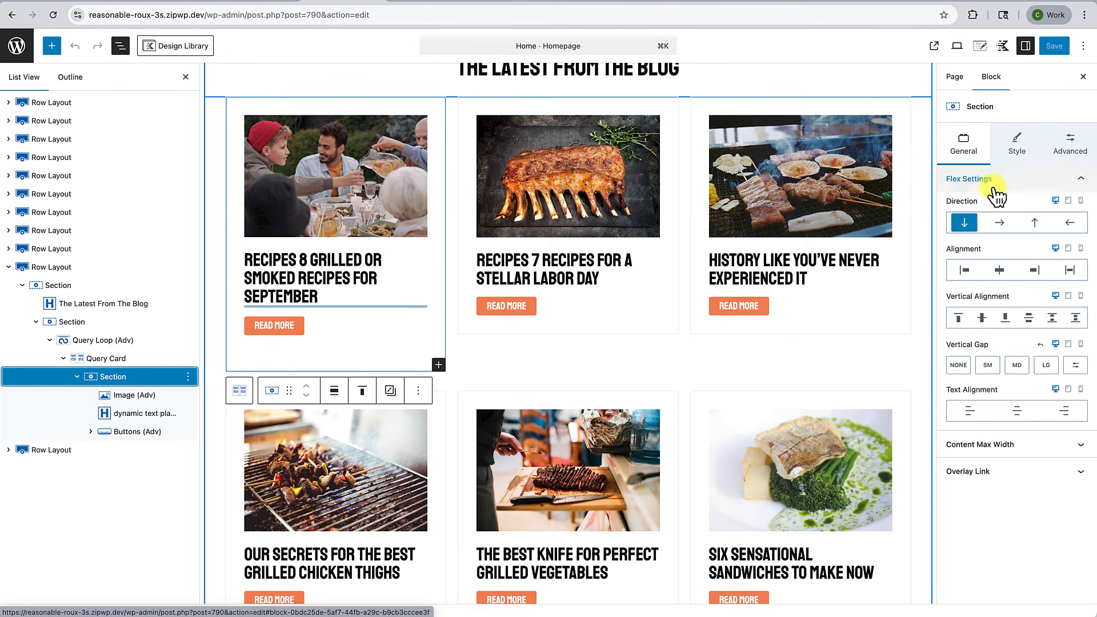
{"action": "left_click", "coordinate": [960, 320]}
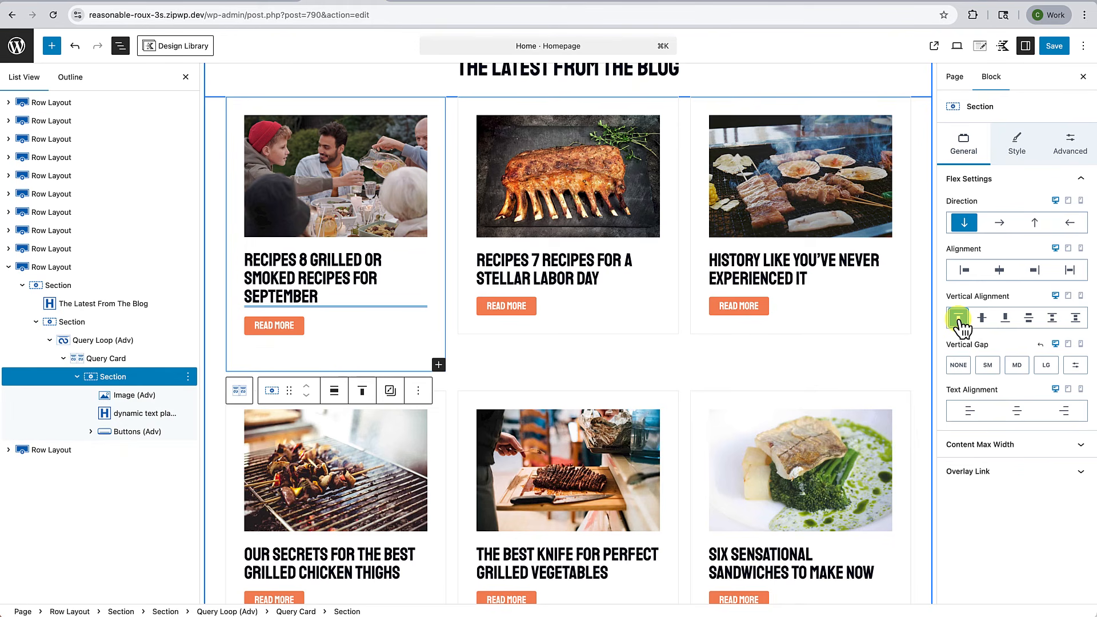
Set the minimum height of the Query Card's section to 480 px in its structure settings
{"action": "left_click", "coordinate": [1072, 152]}
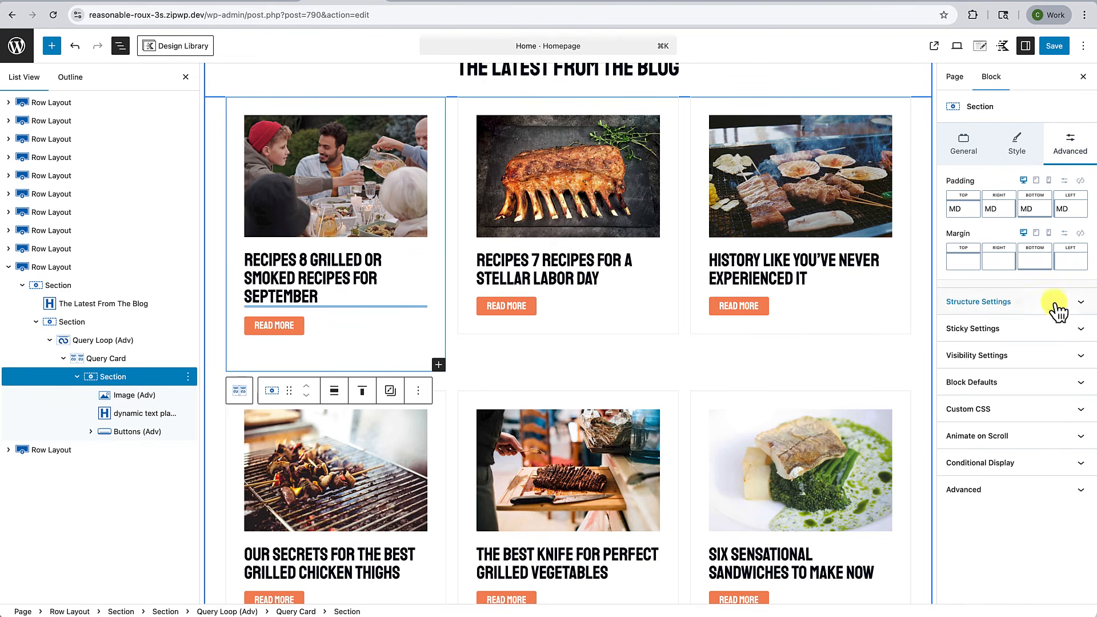
{"action": "left_click", "coordinate": [1078, 309]}
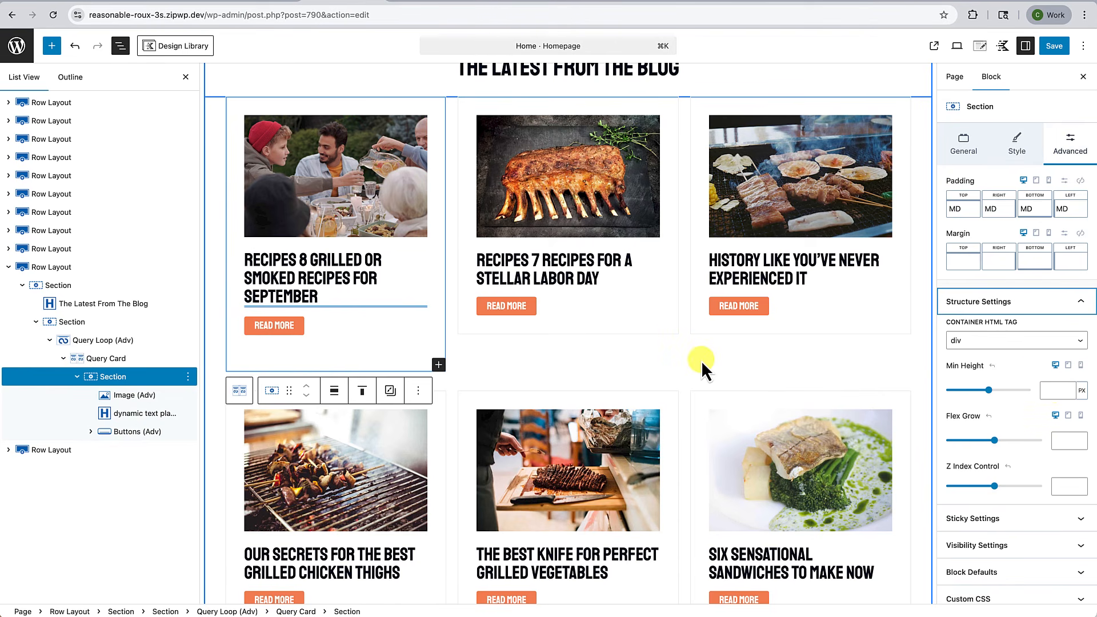
{"action": "scroll", "coordinate": [701, 361], "scroll_direction": "down", "scroll_amount": 1}
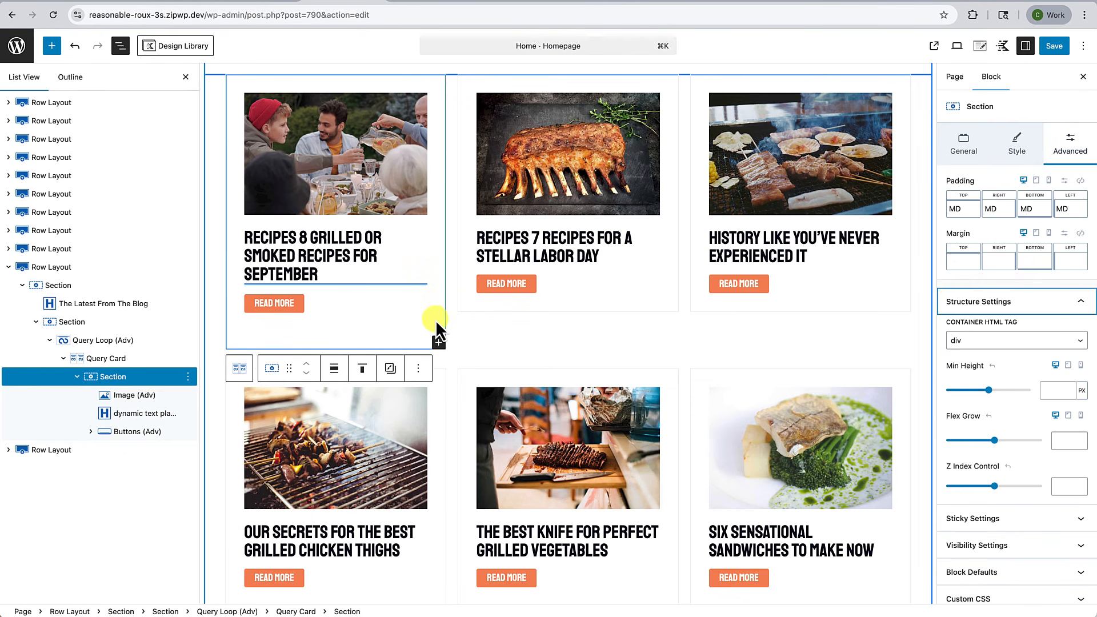
{"action": "left_click", "coordinate": [1048, 391]}
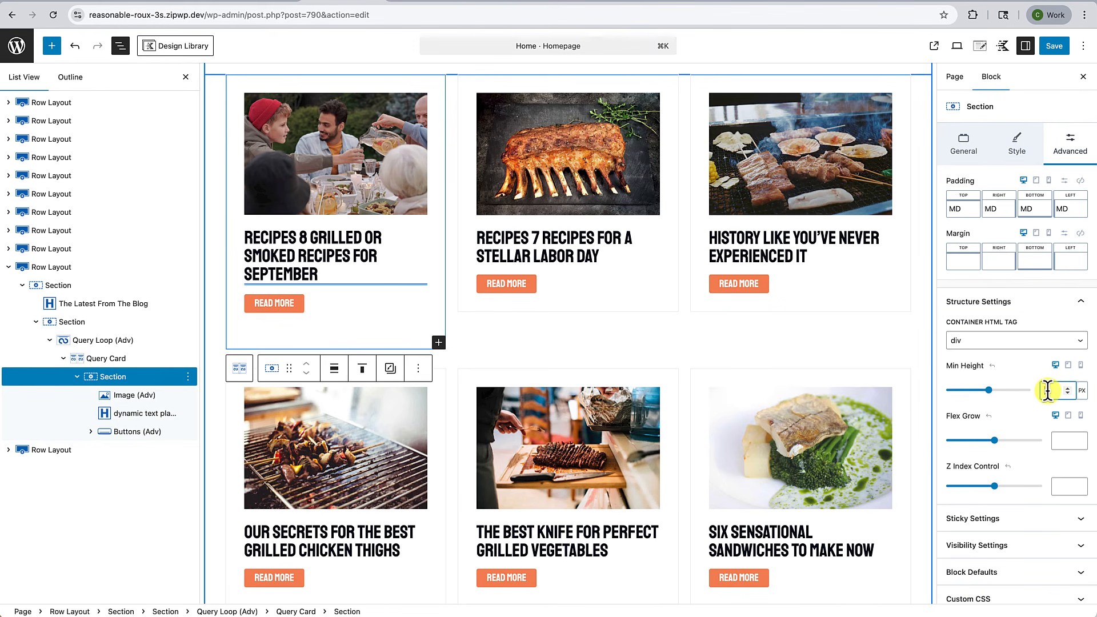
{"action": "type", "text": "5"}
{"action": "type", "text": "3"}
{"action": "type", "text": "0"}
{"action": "left_click", "coordinate": [1004, 407]}
{"action": "scroll", "coordinate": [526, 372], "scroll_direction": "down", "scroll_amount": 2}
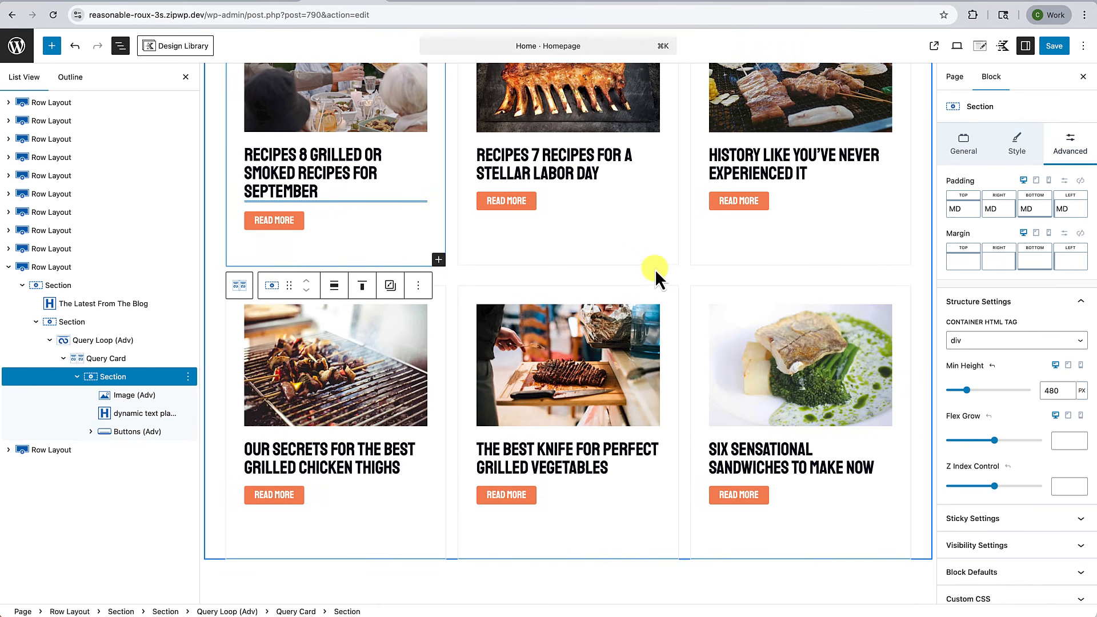
{"action": "scroll", "coordinate": [707, 248], "scroll_direction": "up", "scroll_amount": 2}
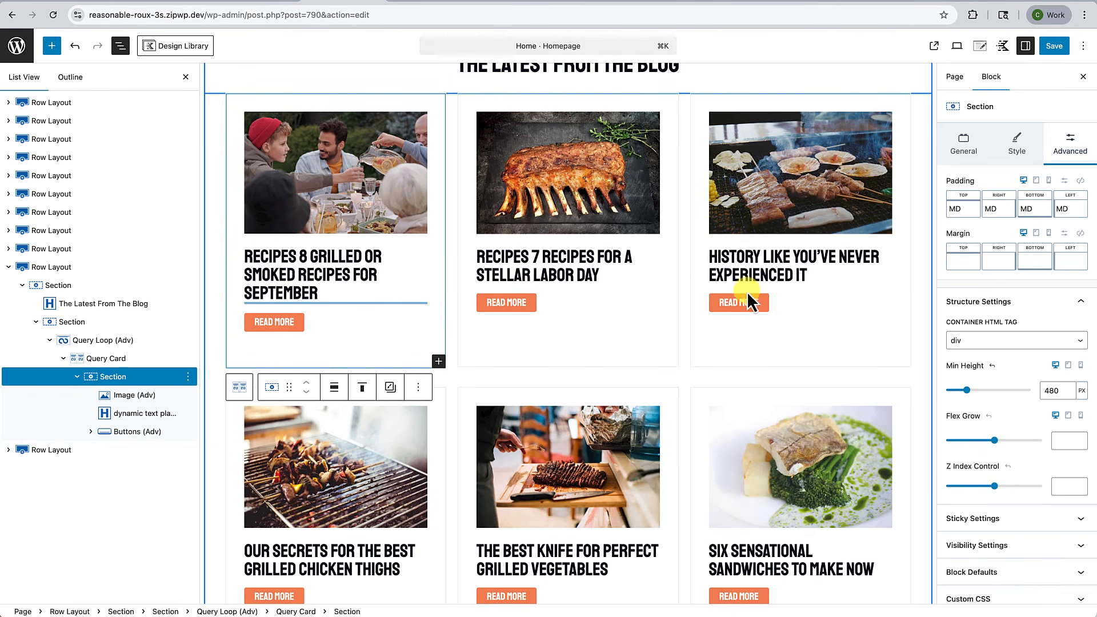
Set the top margin of the card's Buttons (Adv) block to Auto
{"action": "left_click", "coordinate": [358, 324]}
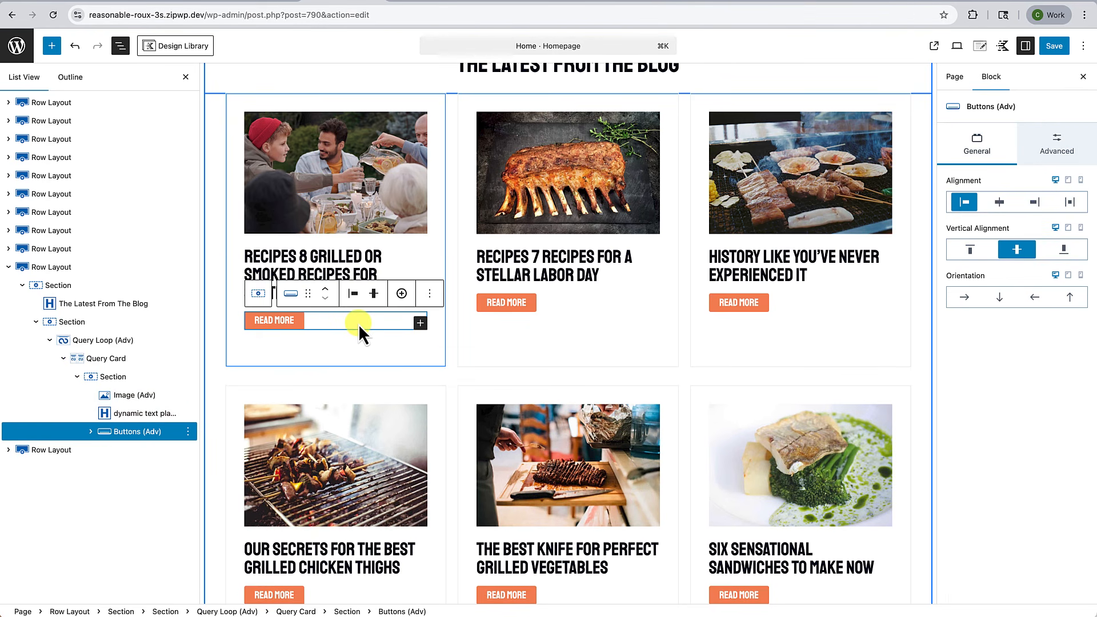
{"action": "left_click", "coordinate": [1060, 146]}
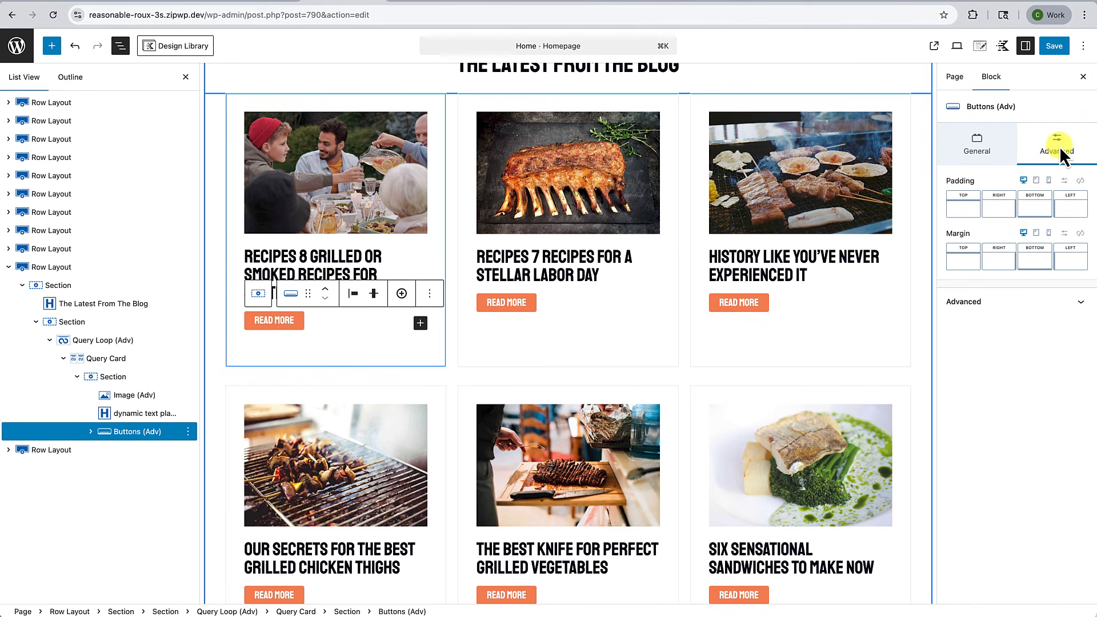
{"action": "left_click", "coordinate": [966, 264]}
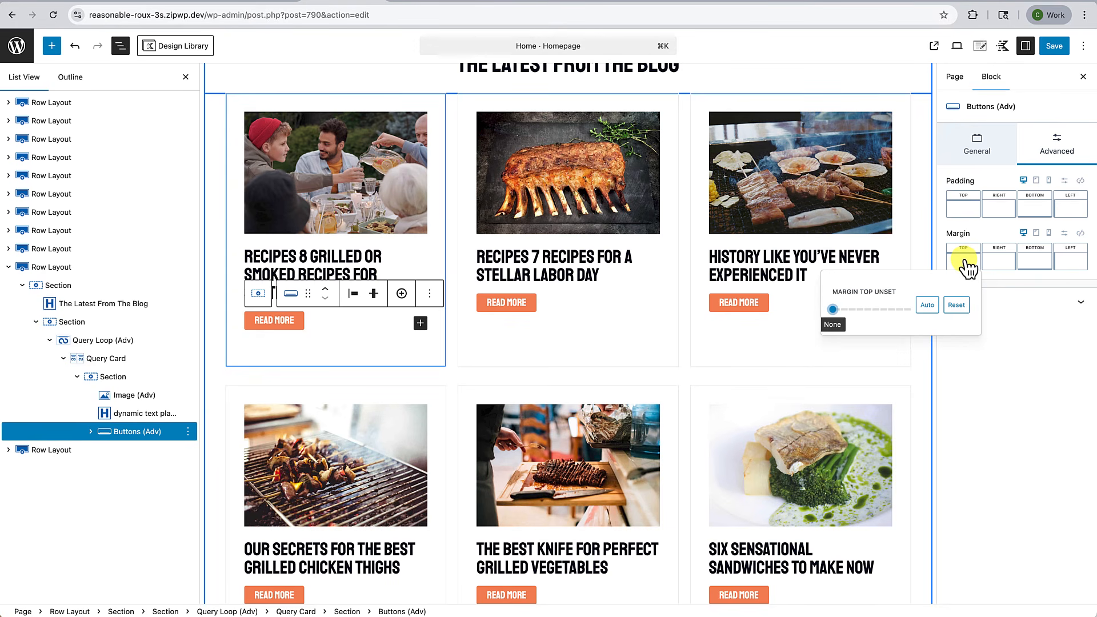
{"action": "left_click", "coordinate": [927, 305]}
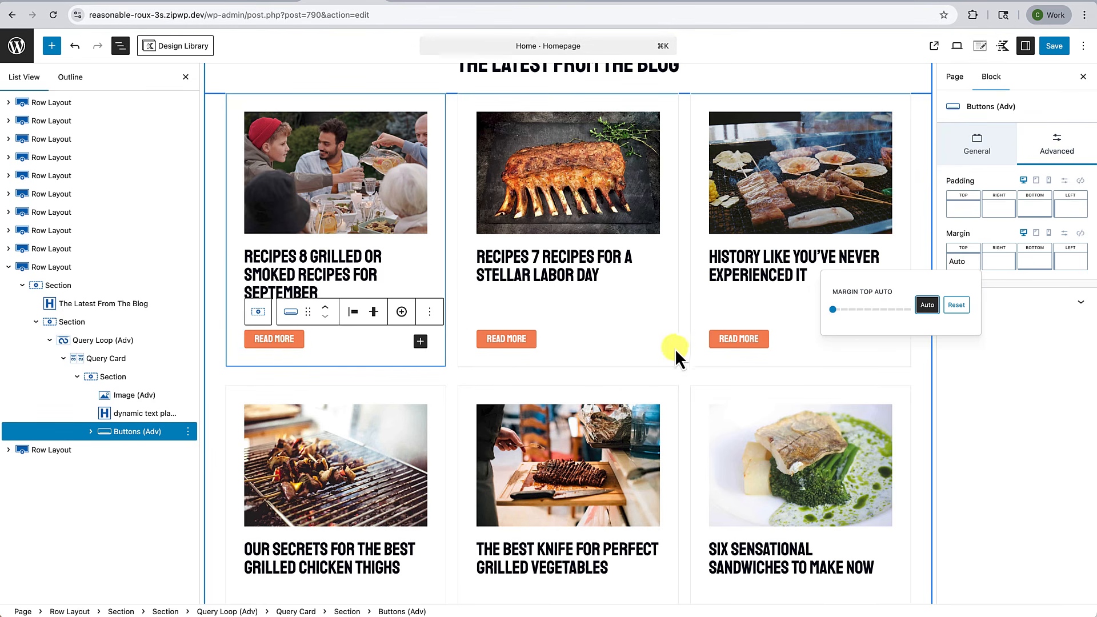
{"action": "scroll", "coordinate": [636, 385], "scroll_direction": "down", "scroll_amount": 2}
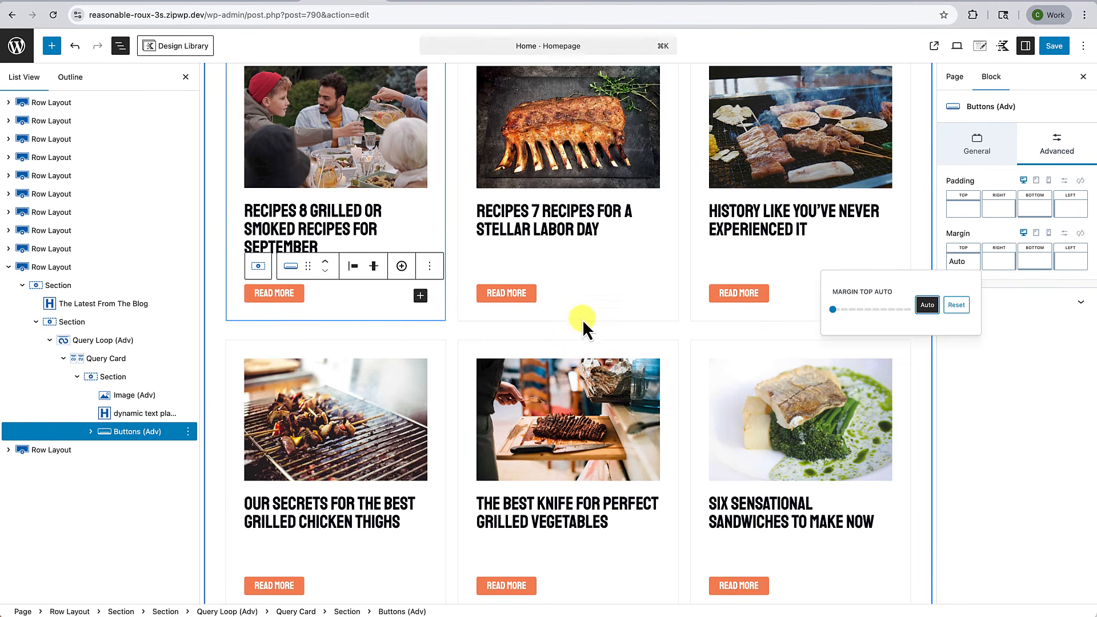
{"action": "scroll", "coordinate": [589, 315], "scroll_direction": "up", "scroll_amount": 2}
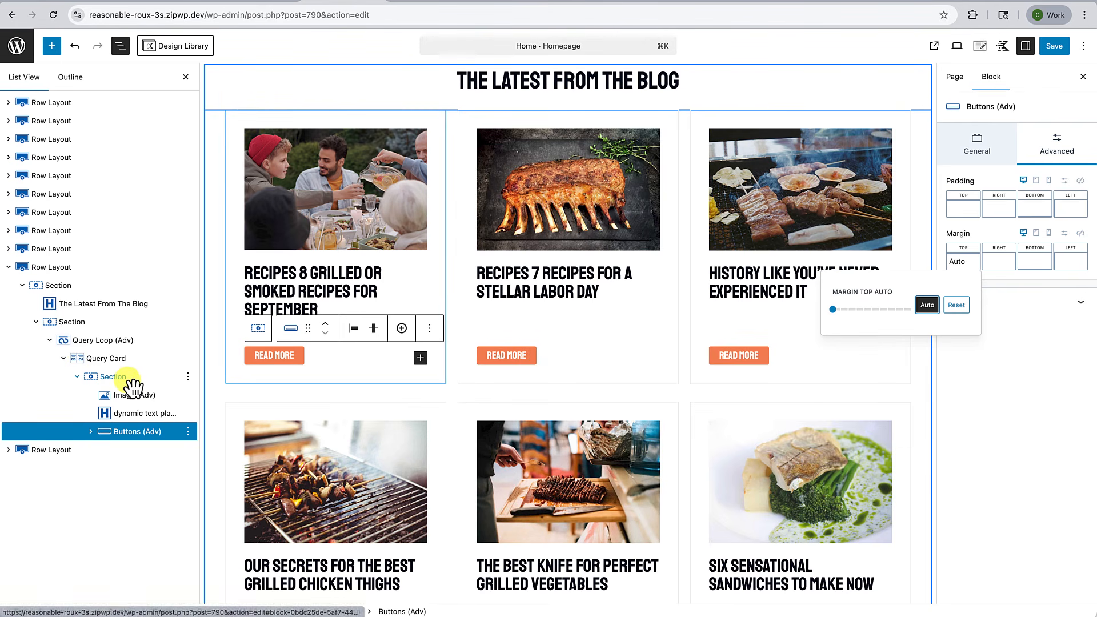
Review the vertical alignment and minimum height settings of the Query Card's section
{"action": "left_click", "coordinate": [236, 379]}
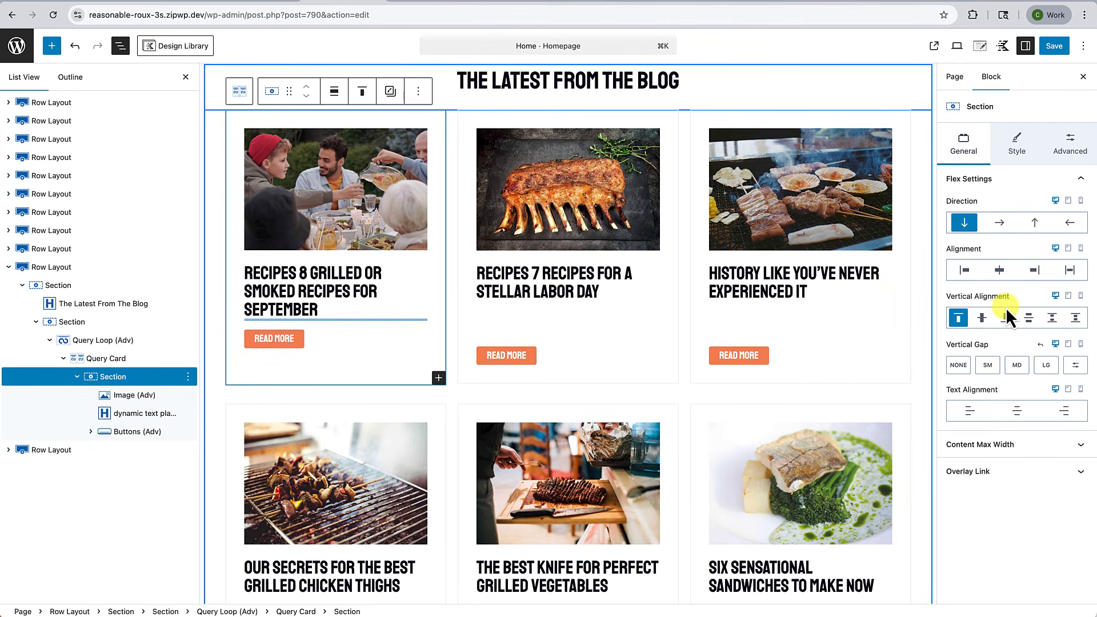
{"action": "left_click", "coordinate": [1079, 151]}
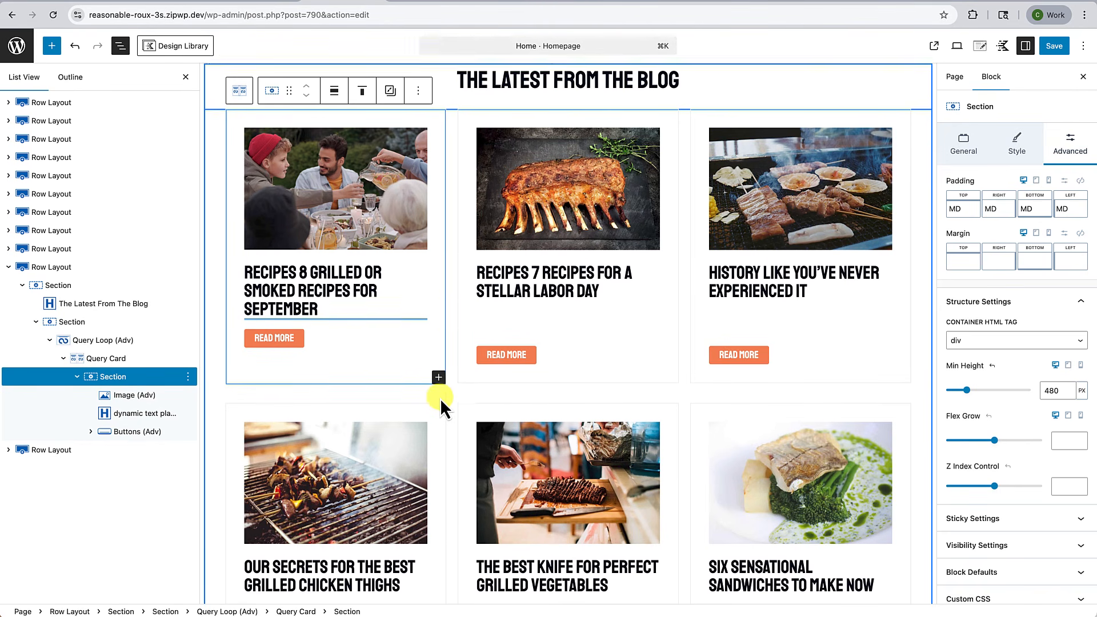
{"action": "scroll", "coordinate": [441, 394], "scroll_direction": "down", "scroll_amount": 3}
{"action": "scroll", "coordinate": [443, 382], "scroll_direction": "up", "scroll_amount": 2}
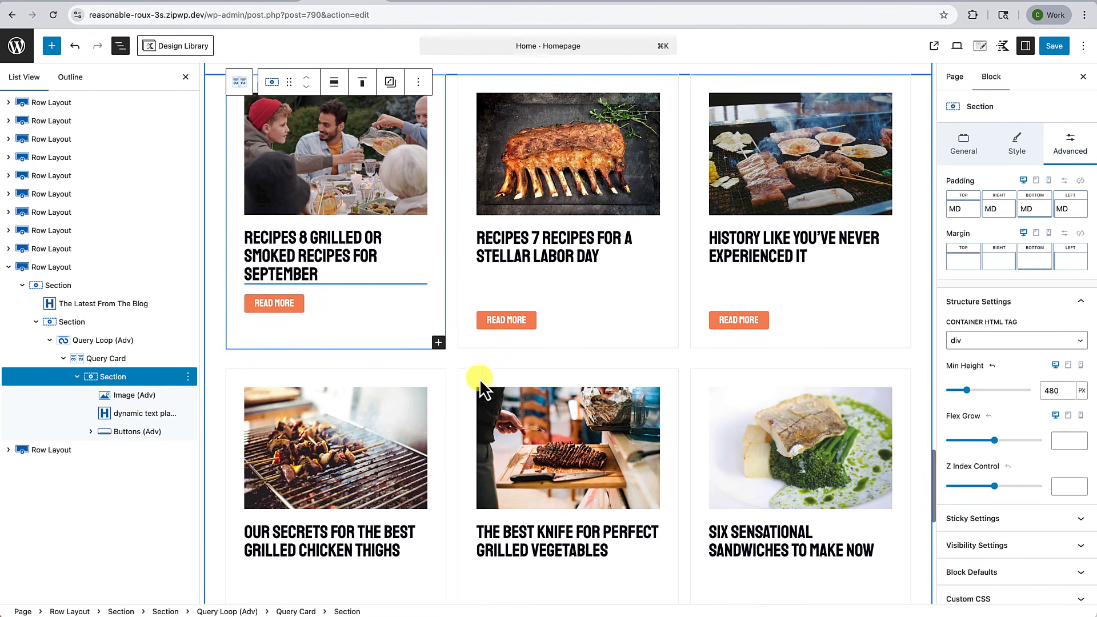
Save the homepage and check the card heights and Read More button alignment on the live site
{"action": "key", "text": "super+s"}
{"action": "left_click", "coordinate": [106, 591]}
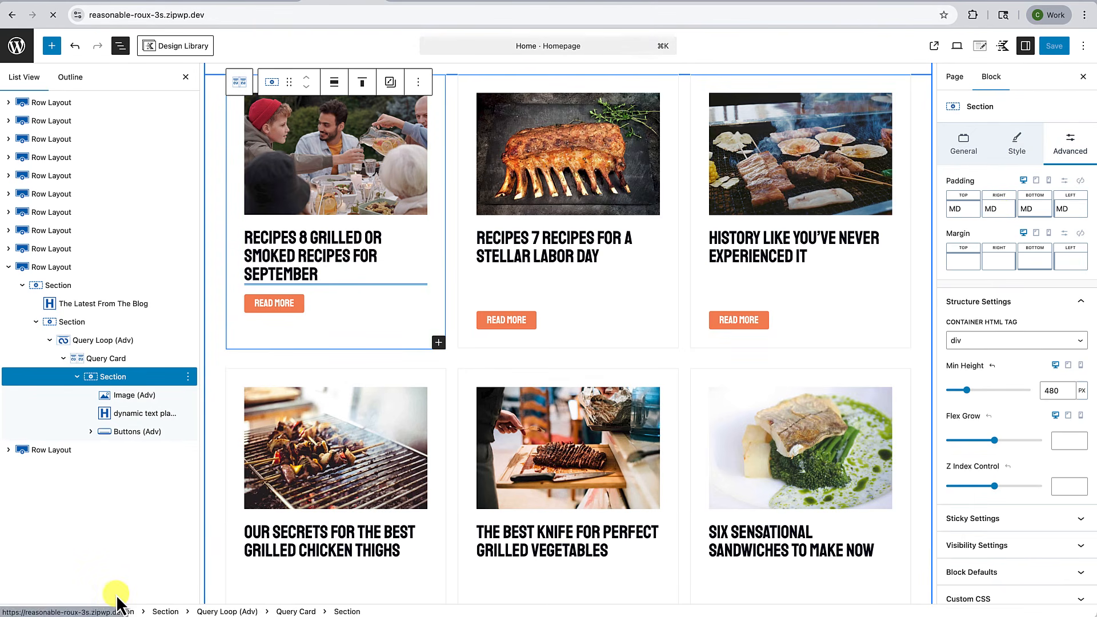
{"action": "scroll", "coordinate": [311, 518], "scroll_direction": "down", "scroll_amount": 20}
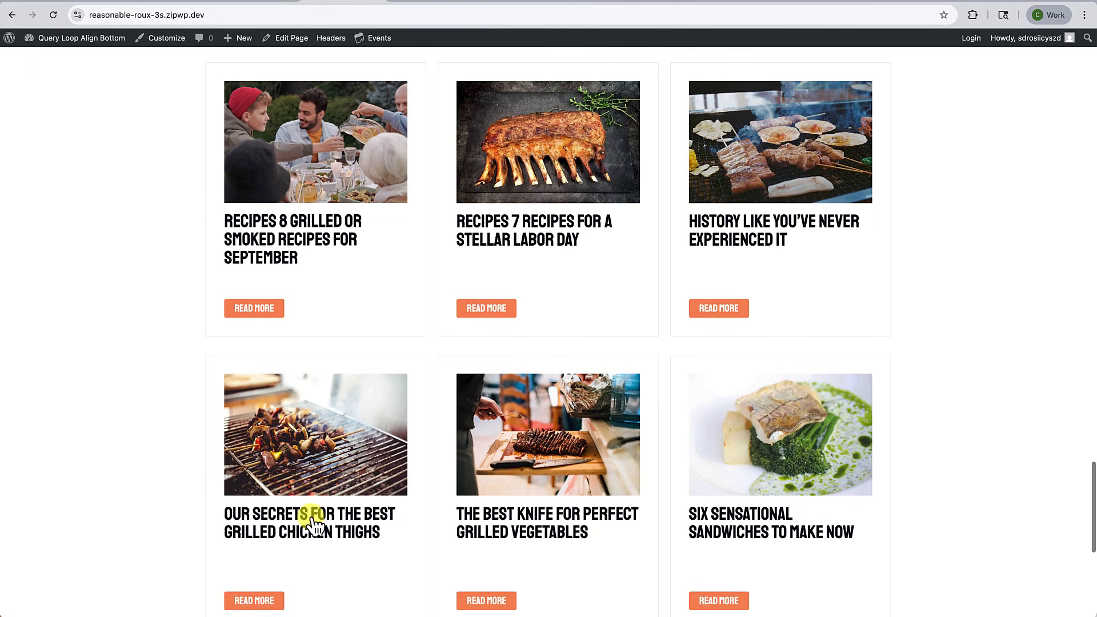
{"action": "scroll", "coordinate": [670, 376], "scroll_direction": "down", "scroll_amount": 3}
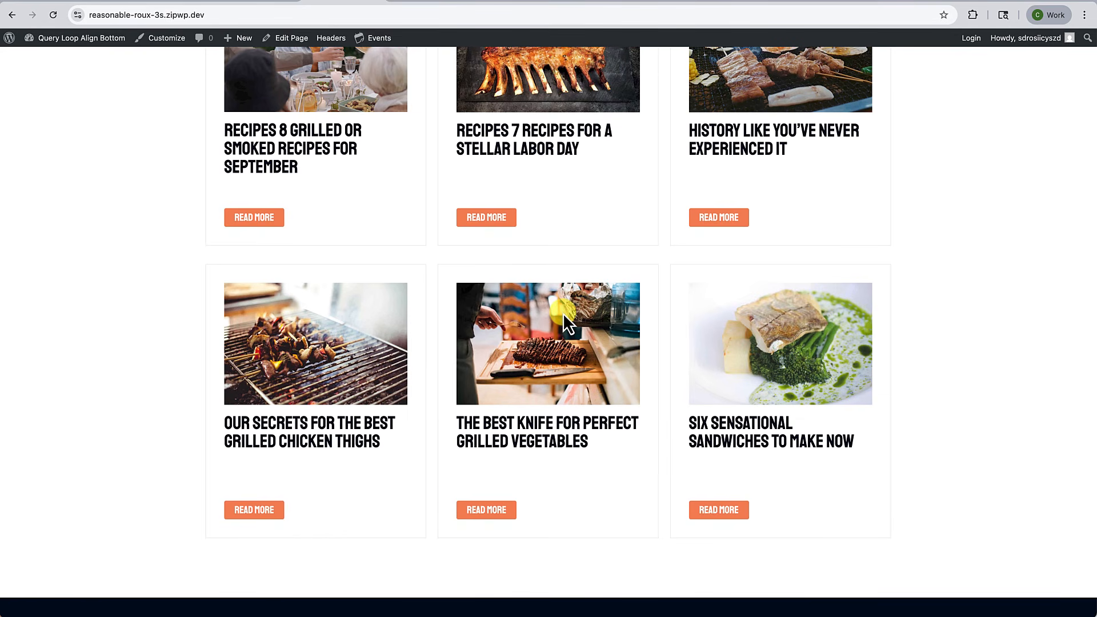
{"action": "scroll", "coordinate": [530, 316], "scroll_direction": "up", "scroll_amount": 3}
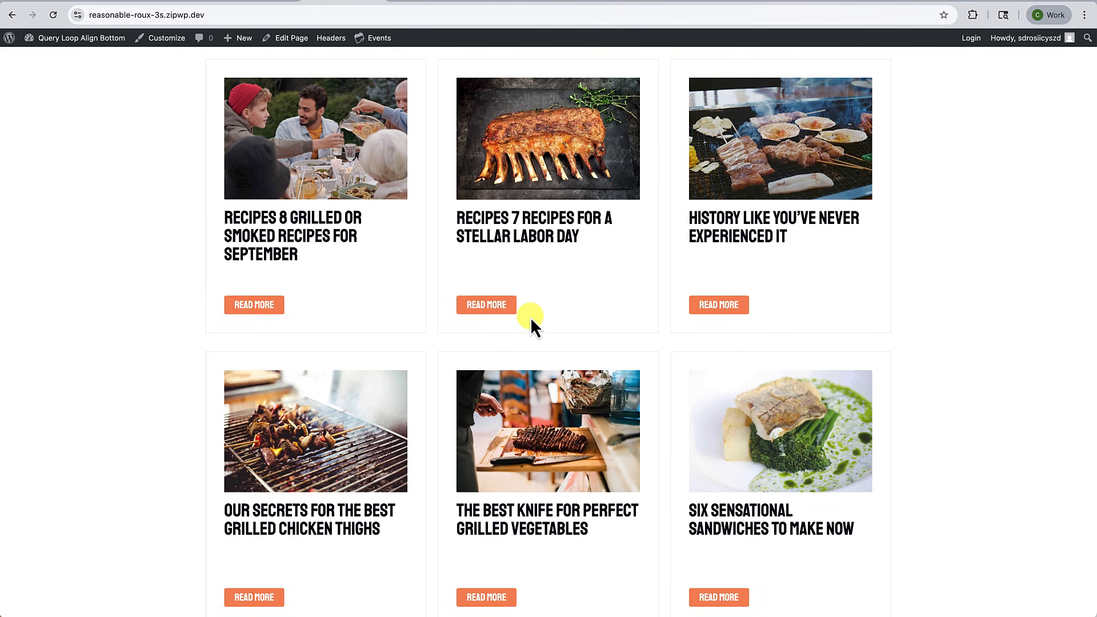
{"action": "scroll", "coordinate": [564, 309], "scroll_direction": "down", "scroll_amount": 1}
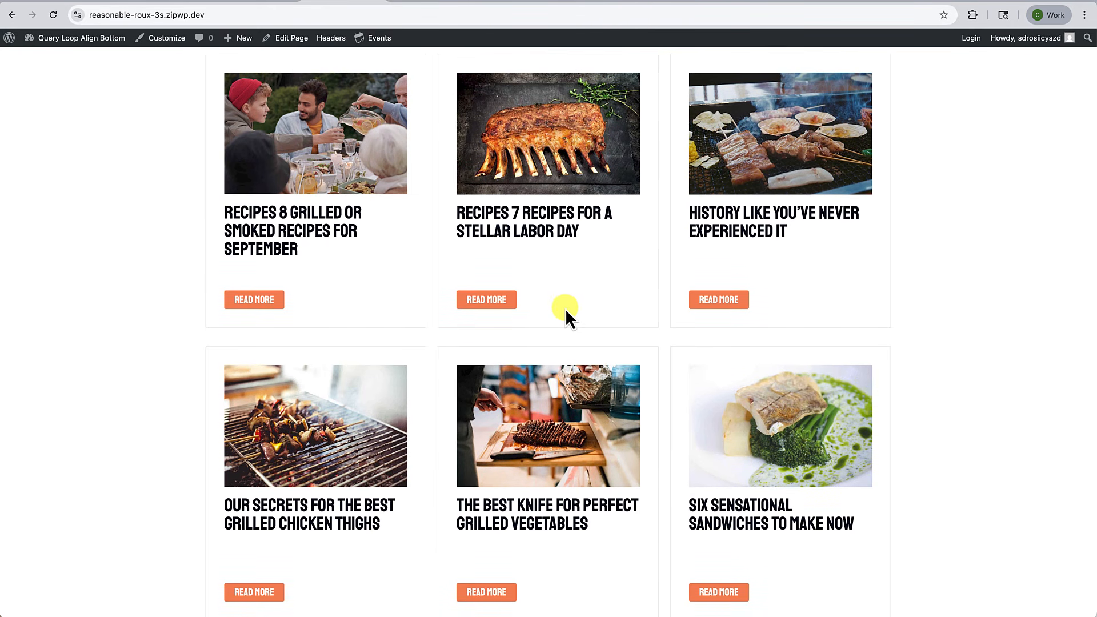